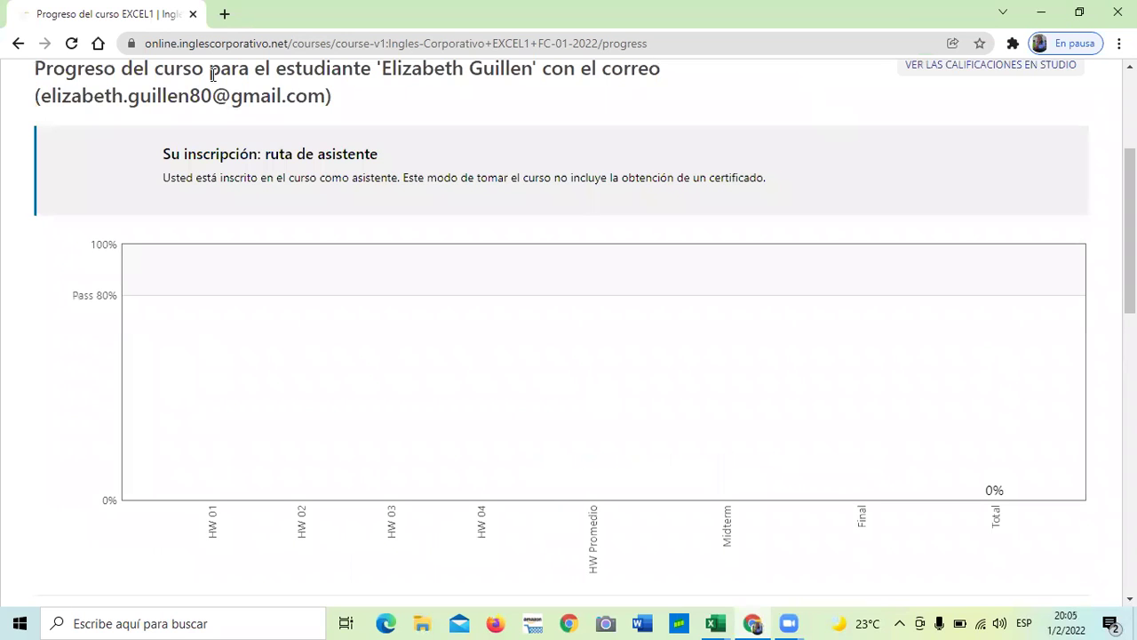
Open lesson 3.3 Objetivo de la lección from the Sección 3 course outline.
scroll(471, 272, up, 3)
click(24, 228)
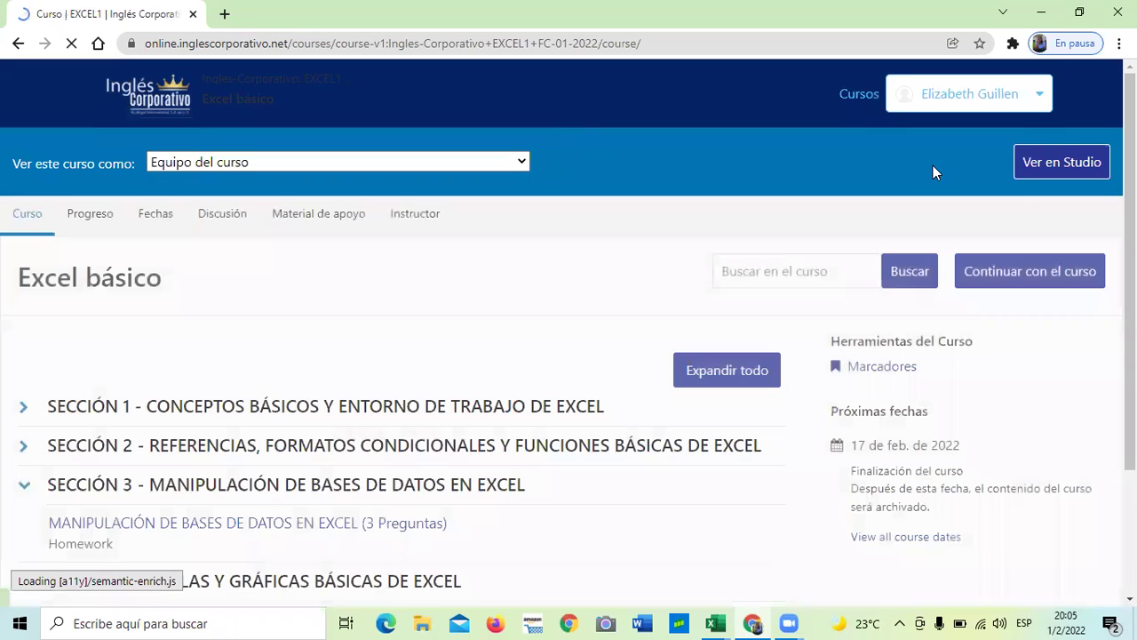
scroll(756, 558, down, 1)
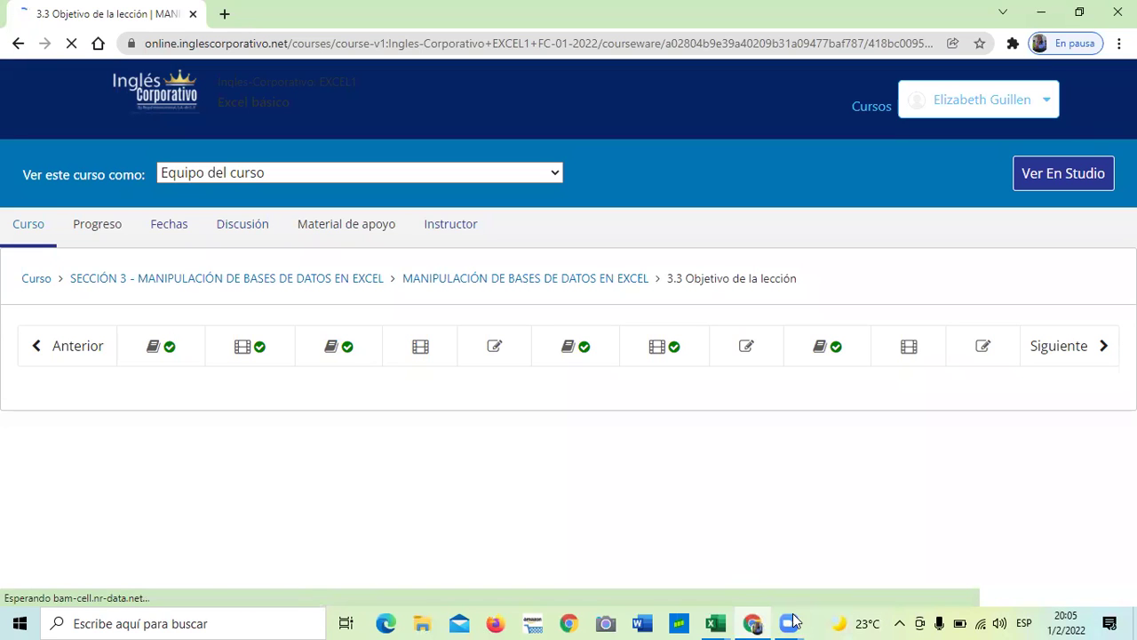
mouse_move(789, 622)
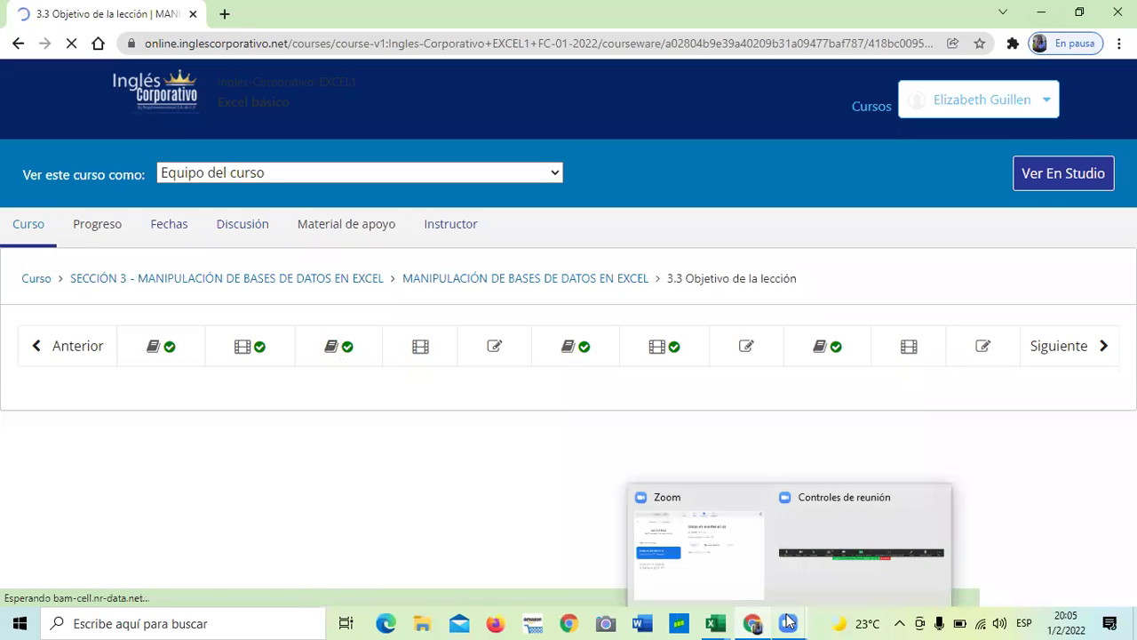
mouse_move(716, 621)
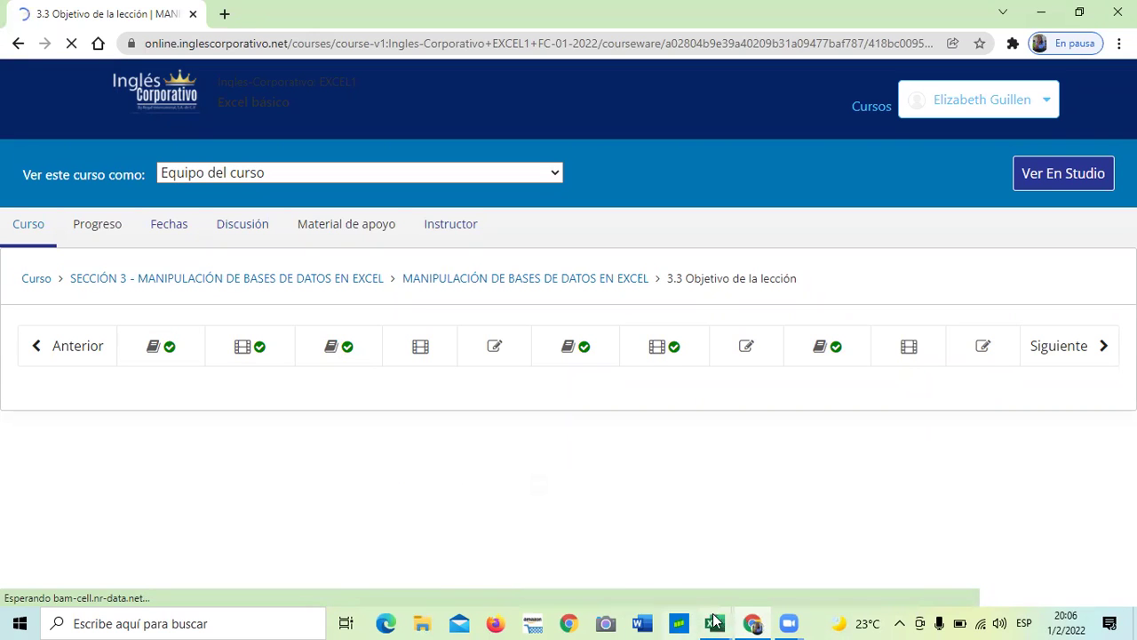
Bring the 3.2 Herramienta formulario workbook forward and select cells C1, C5 and E7.
click(645, 553)
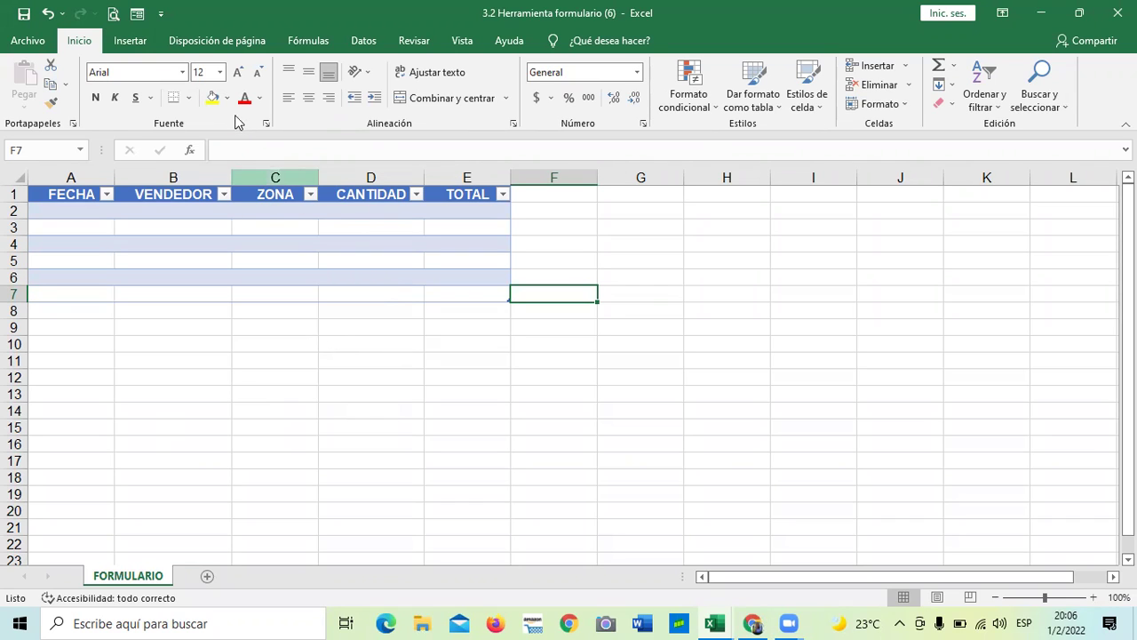
click(272, 195)
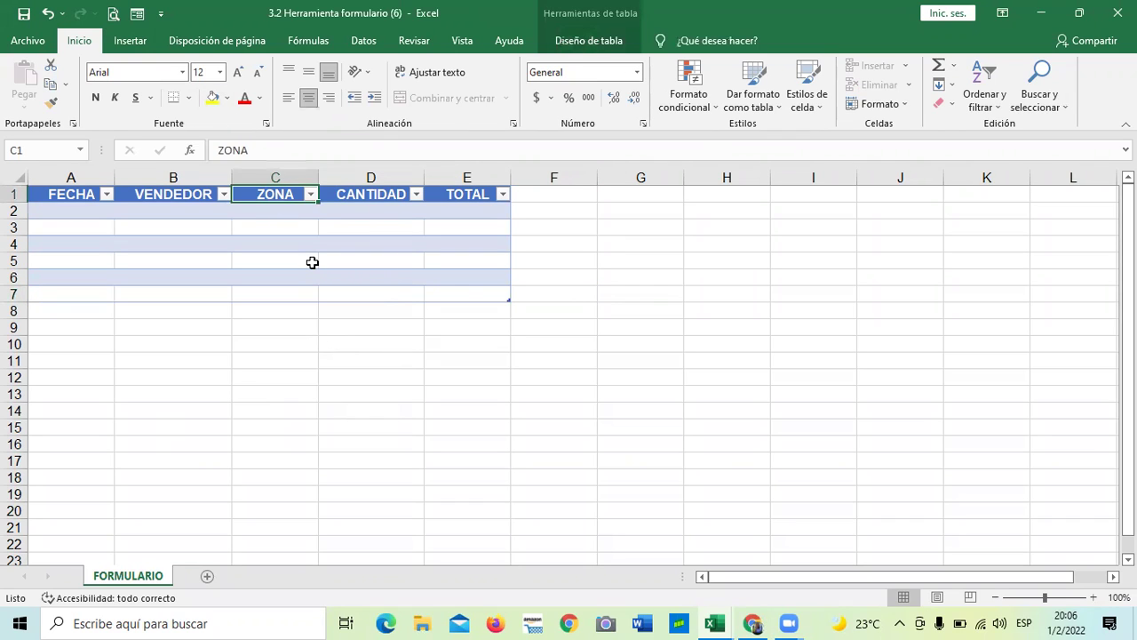
click(311, 261)
click(441, 293)
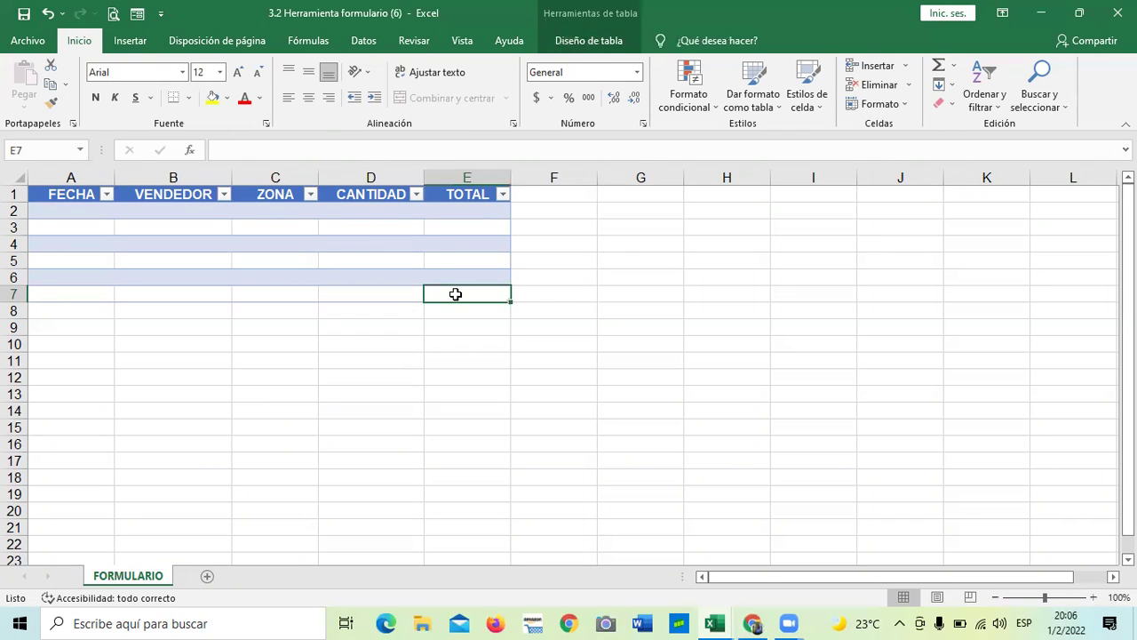
Open and close the FORMULARIO data form, then return to the course lesson page.
click(141, 15)
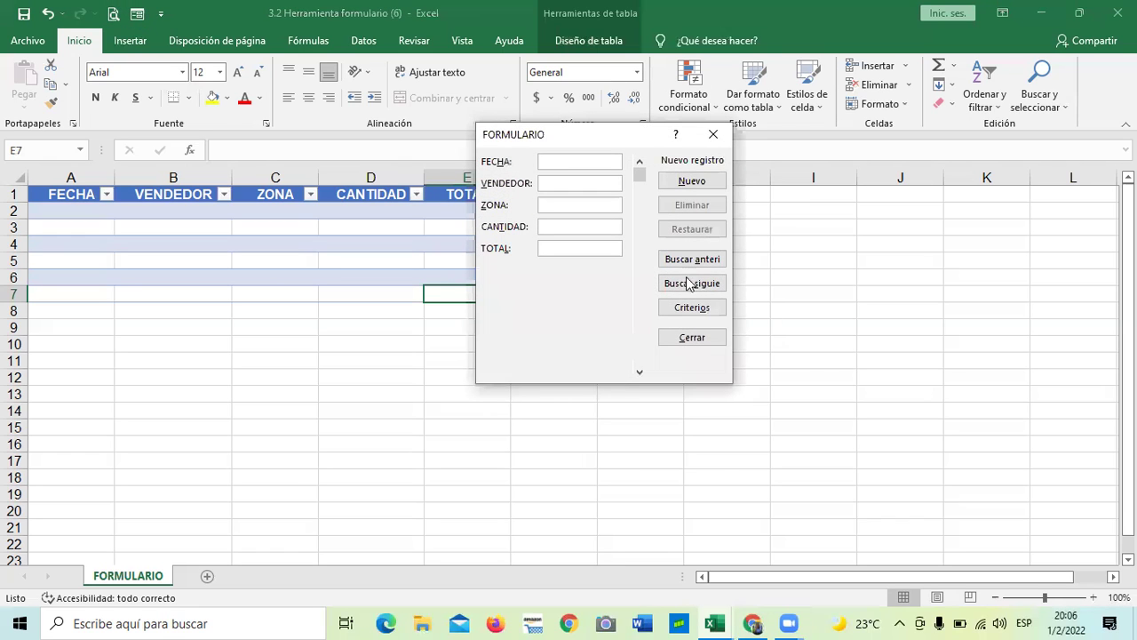
click(713, 134)
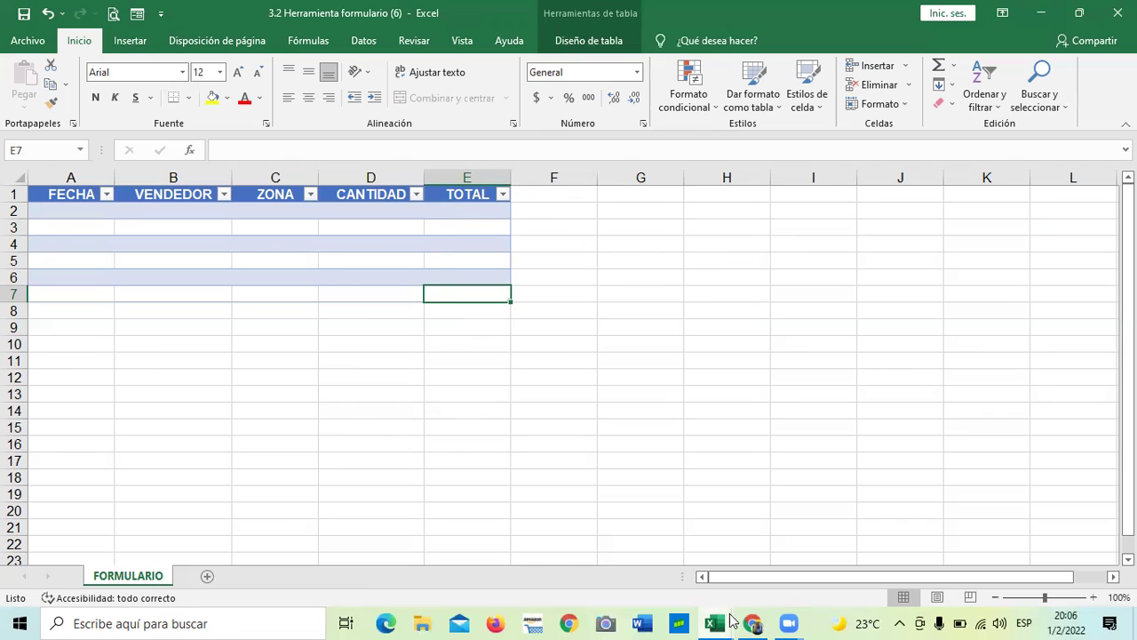
mouse_move(724, 621)
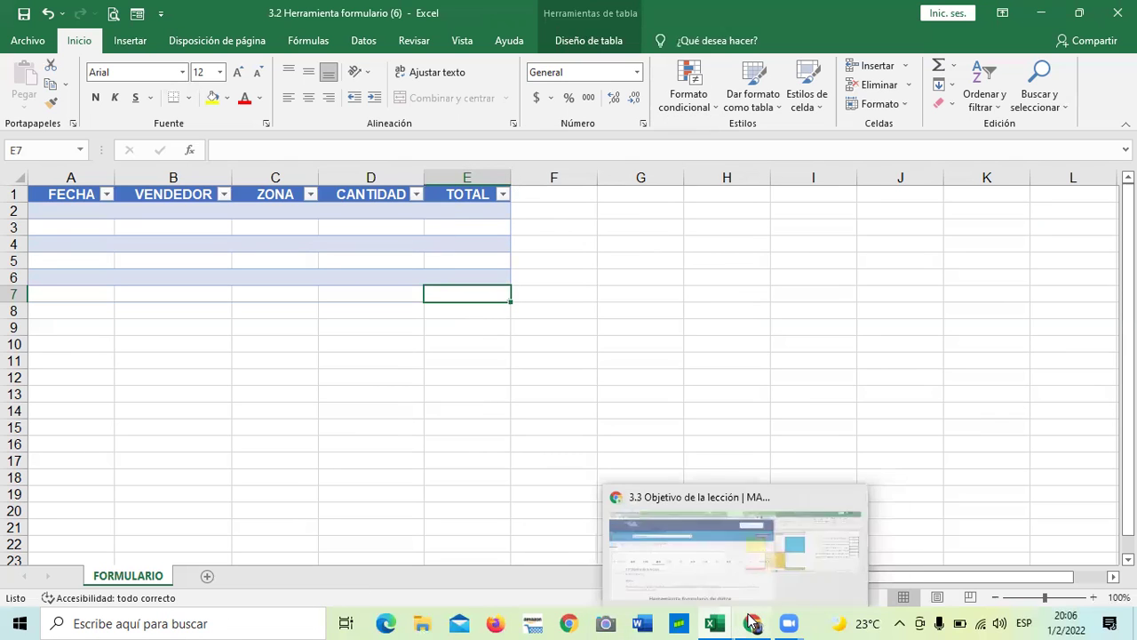
click(755, 597)
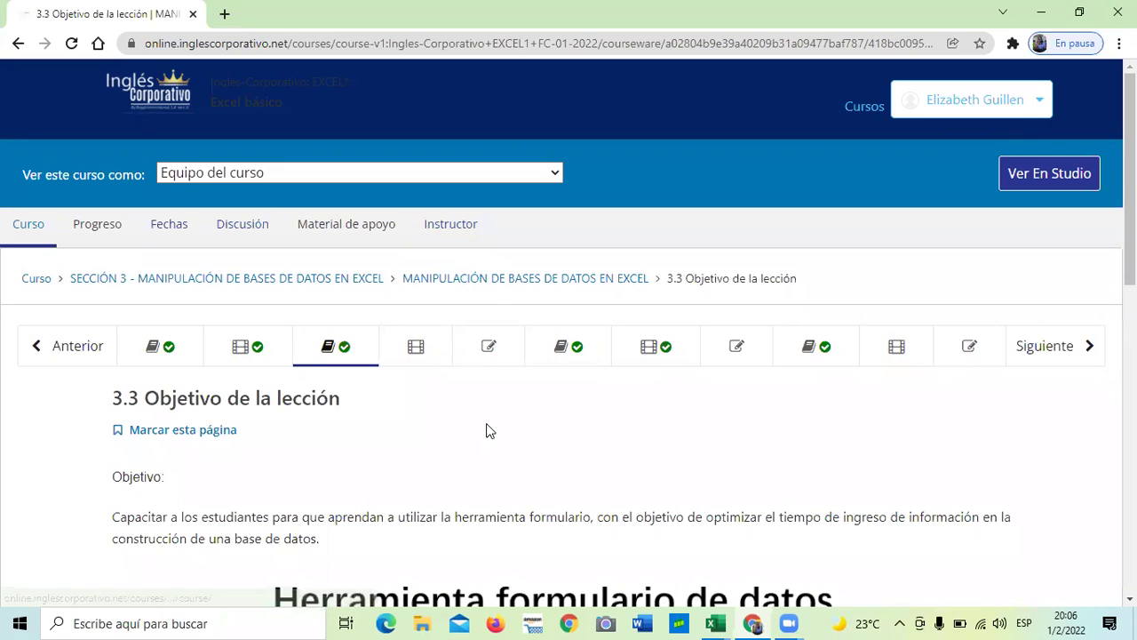
Read lesson 3.3 down to the data-form image and advance to lesson 3.4.
scroll(486, 431, down, 1)
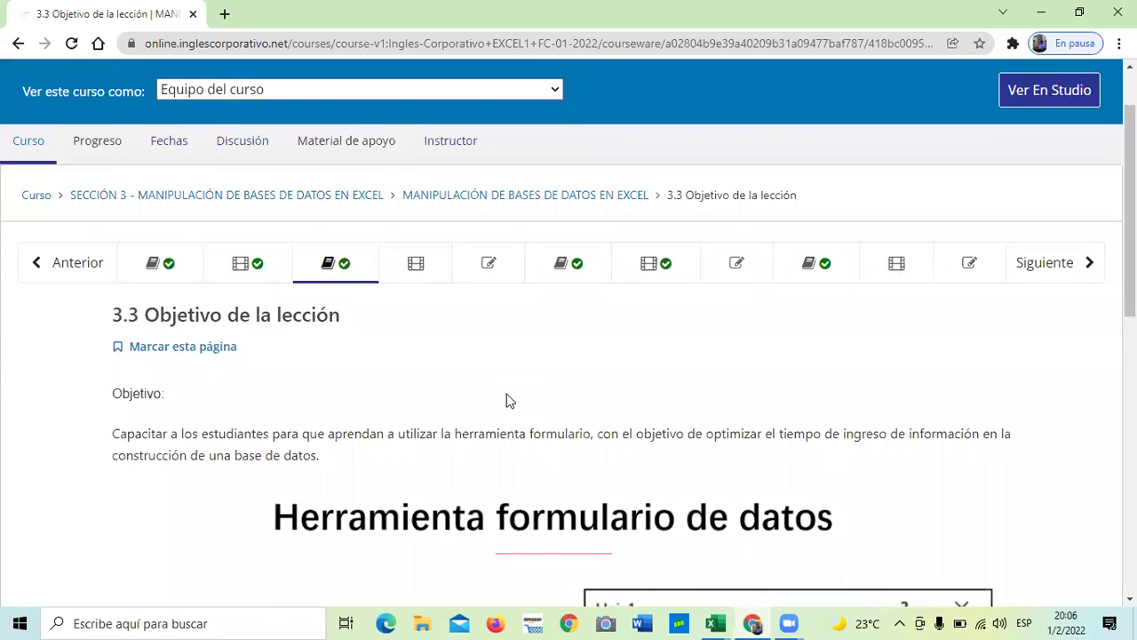
scroll(507, 401, down, 1)
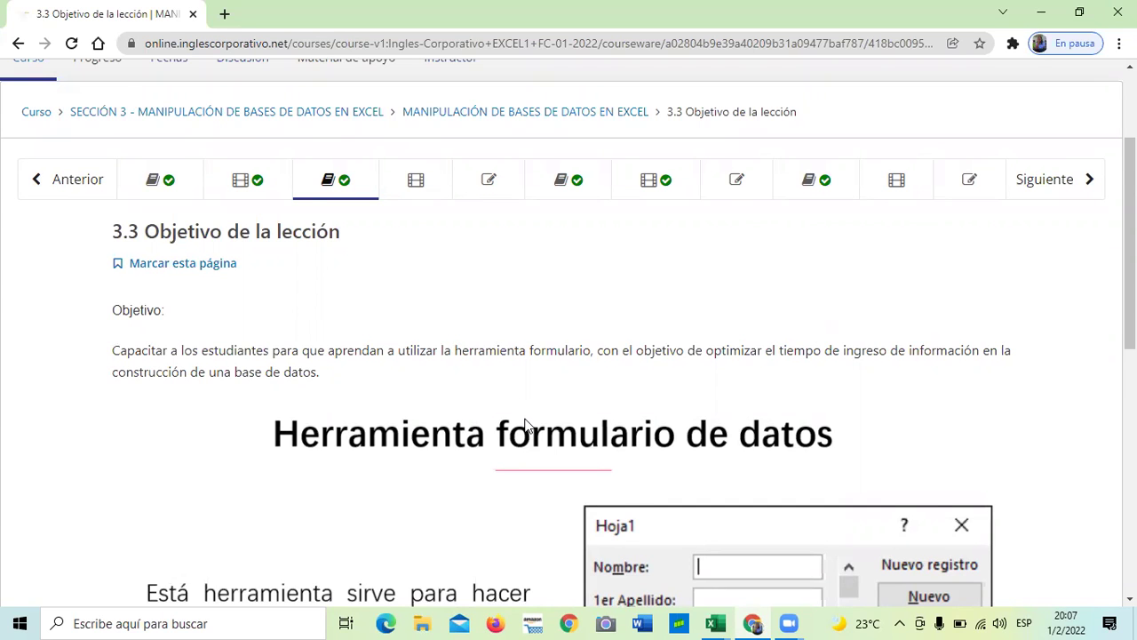
scroll(524, 421, down, 1)
scroll(524, 421, down, 1)
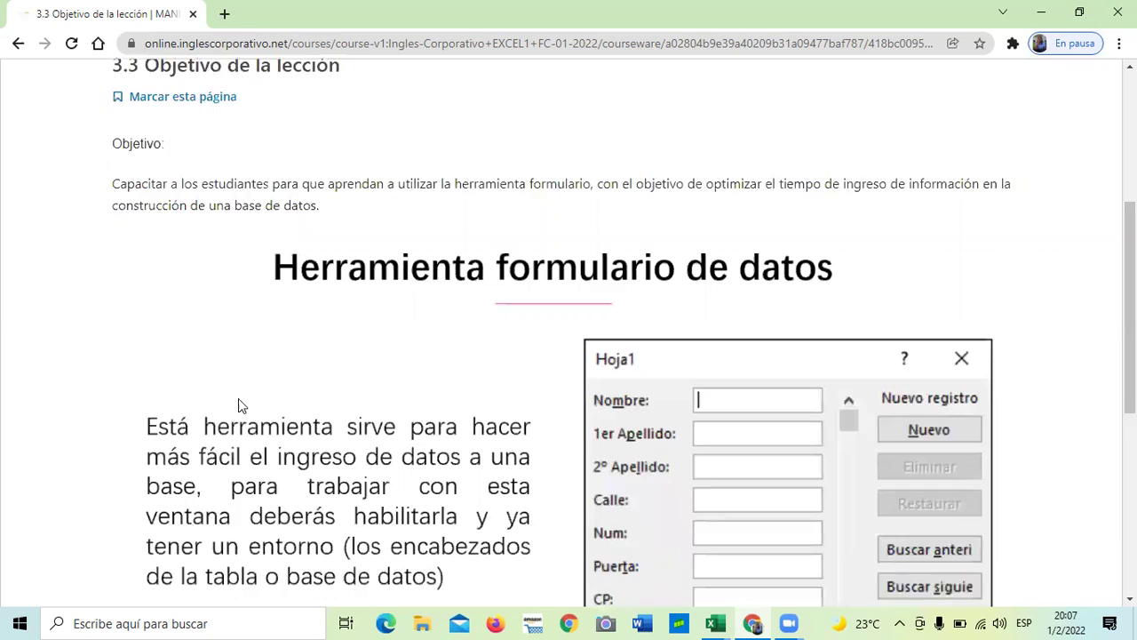
scroll(238, 404, down, 2)
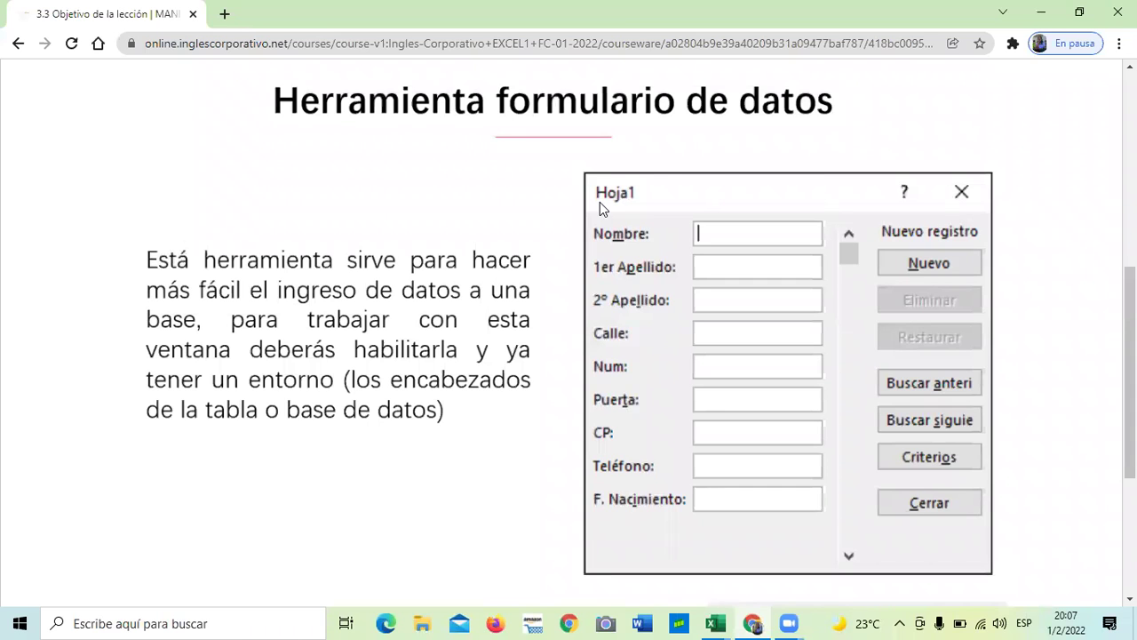
scroll(599, 202, up, 1)
scroll(754, 368, down, 2)
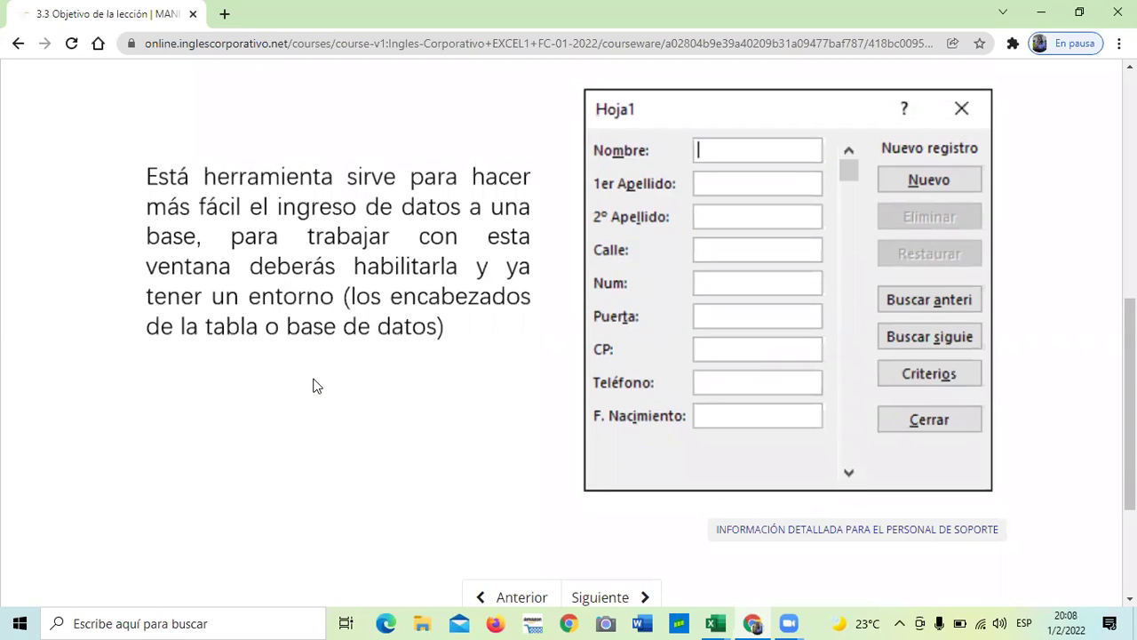
scroll(320, 377, down, 1)
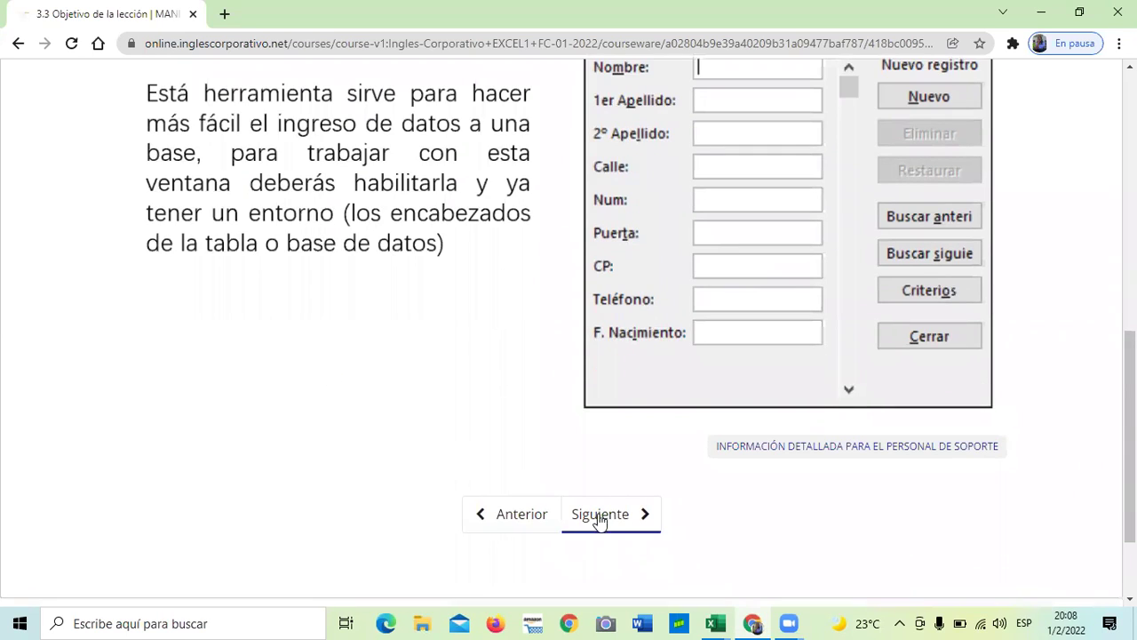
scroll(635, 342, up, 1)
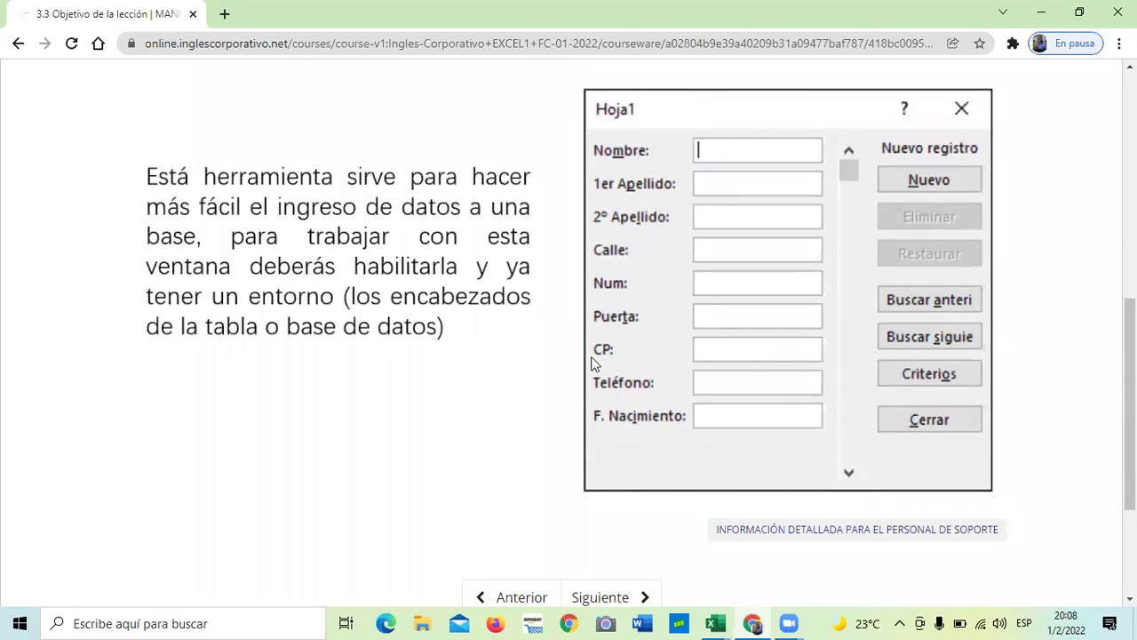
scroll(622, 417, down, 1)
click(593, 515)
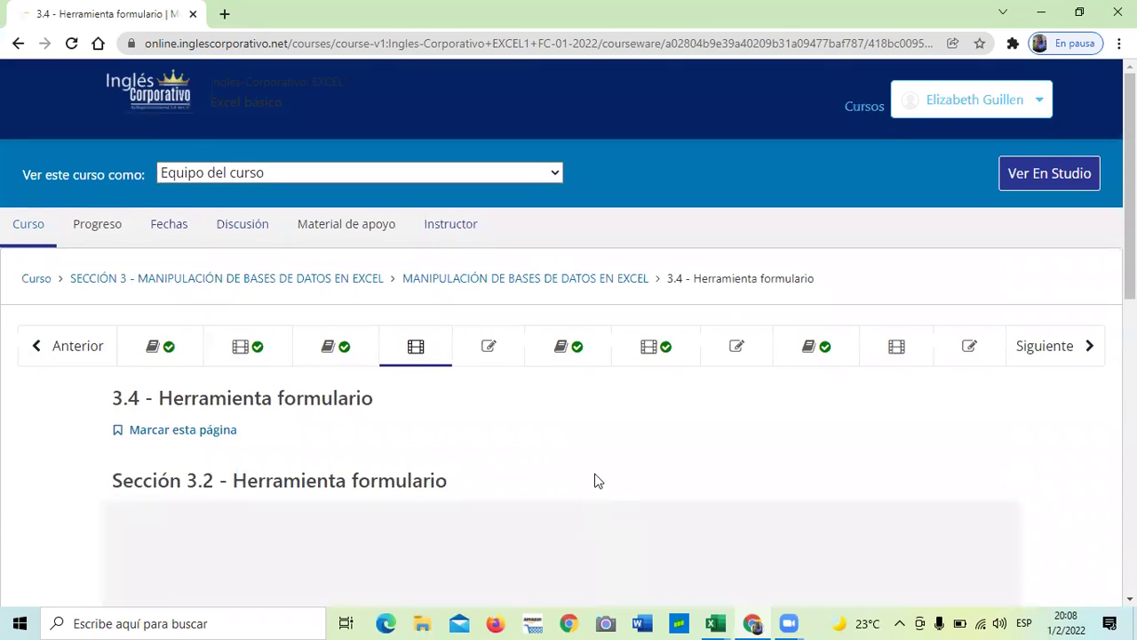
Play the Sección 3.2 Herramienta formulario video and turn the system volume up.
scroll(597, 477, down, 2)
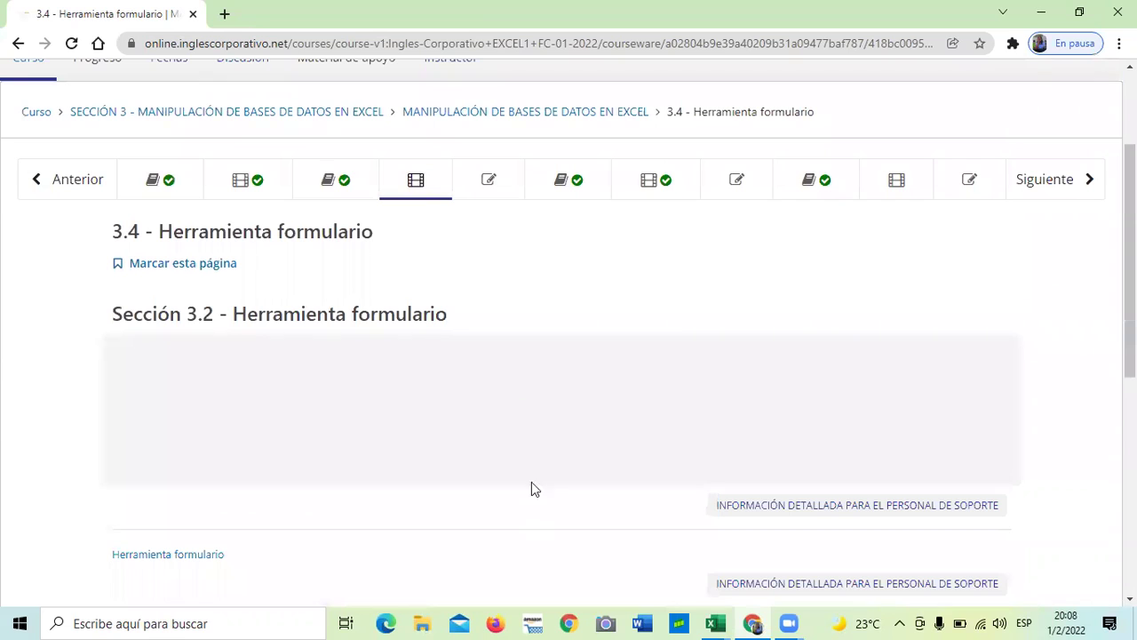
scroll(497, 480, down, 3)
scroll(355, 515, down, 3)
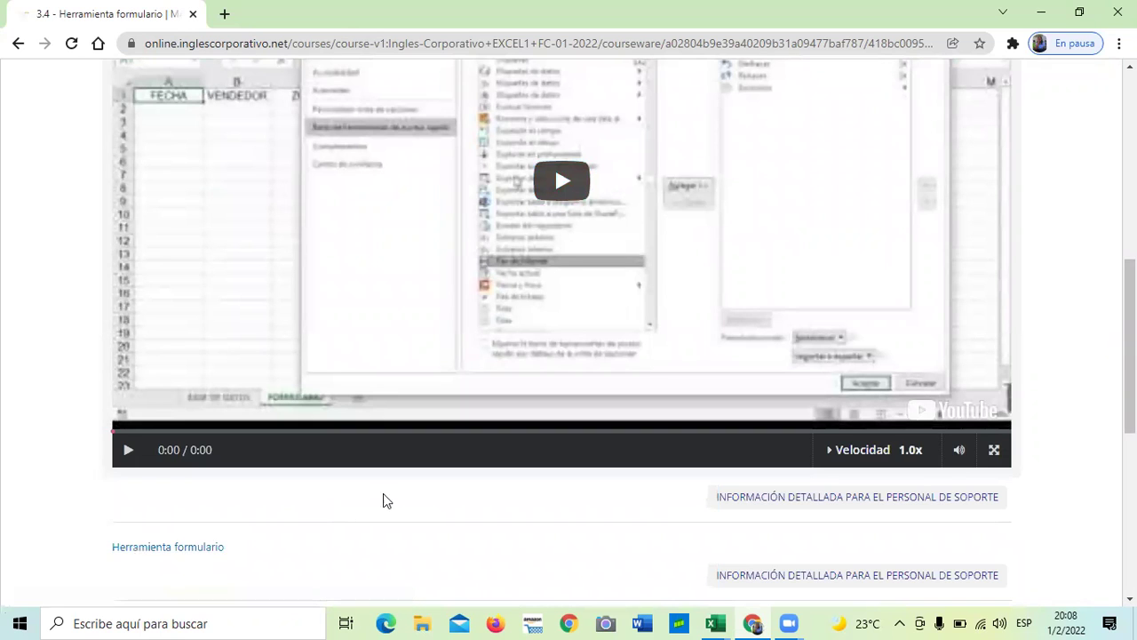
scroll(419, 475, up, 4)
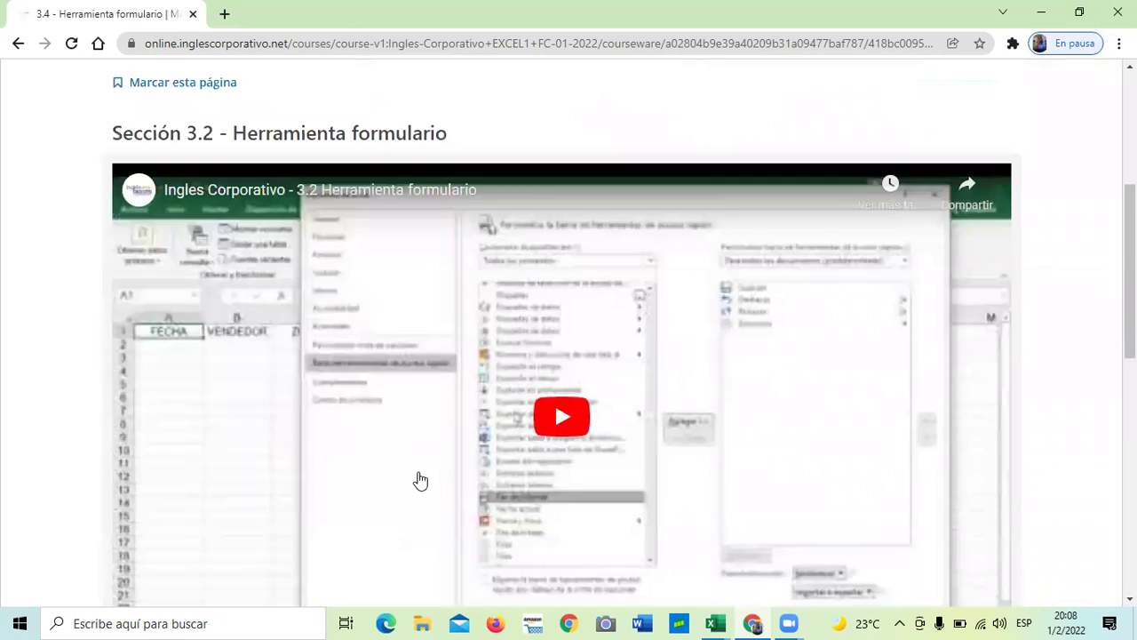
scroll(420, 476, down, 1)
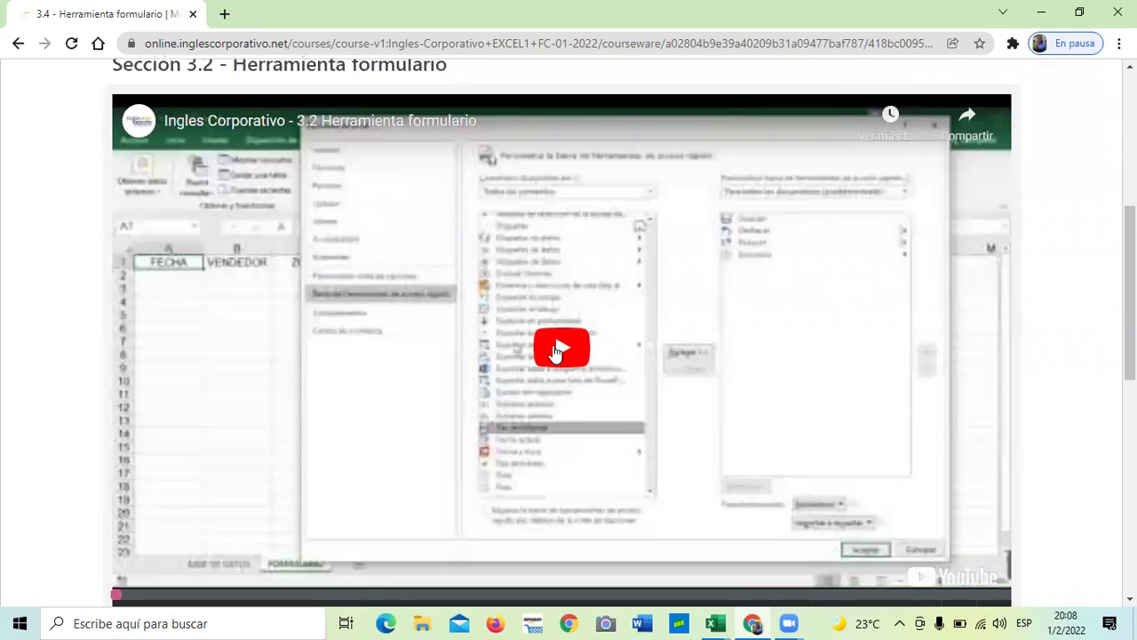
click(573, 349)
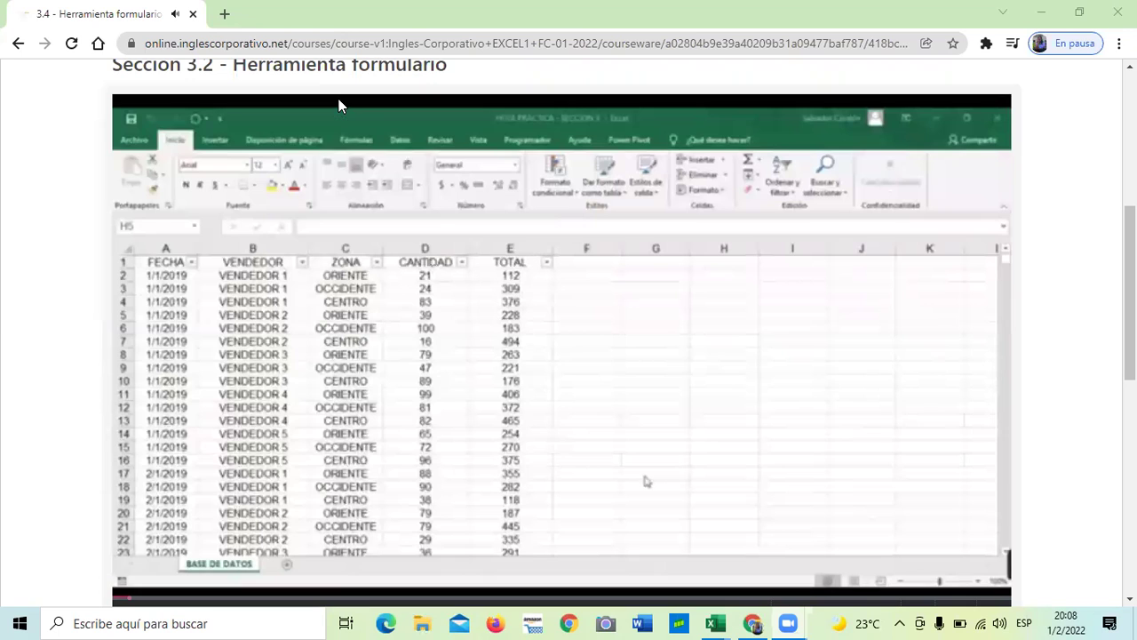
key(XF86AudioRaiseVolume)
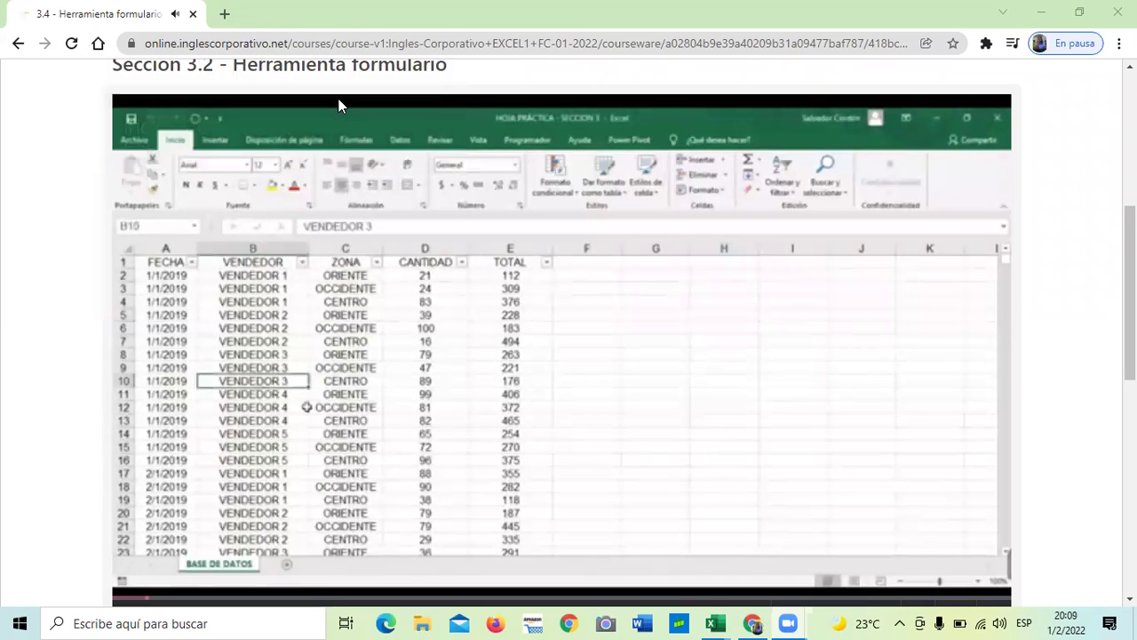
key(XF86AudioRaiseVolume)
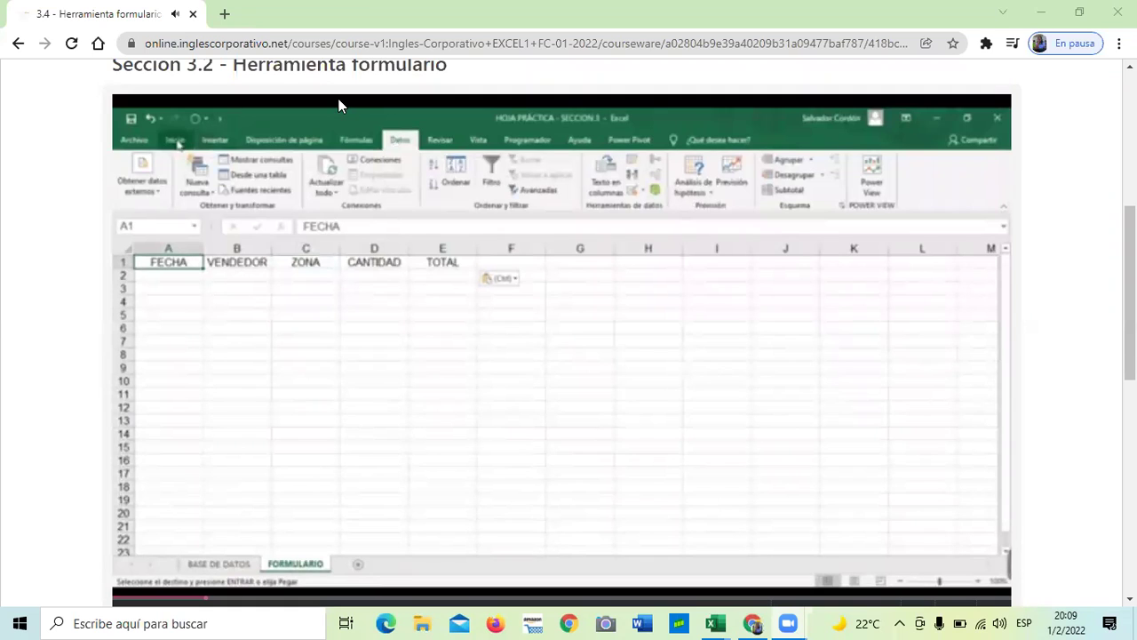
Set the volume to 84 and pause the video on the Excel Options toolbar settings.
key(XF86AudioLowerVolume)
key(XF86AudioLowerVolume)
key(XF86AudioLowerVolume)
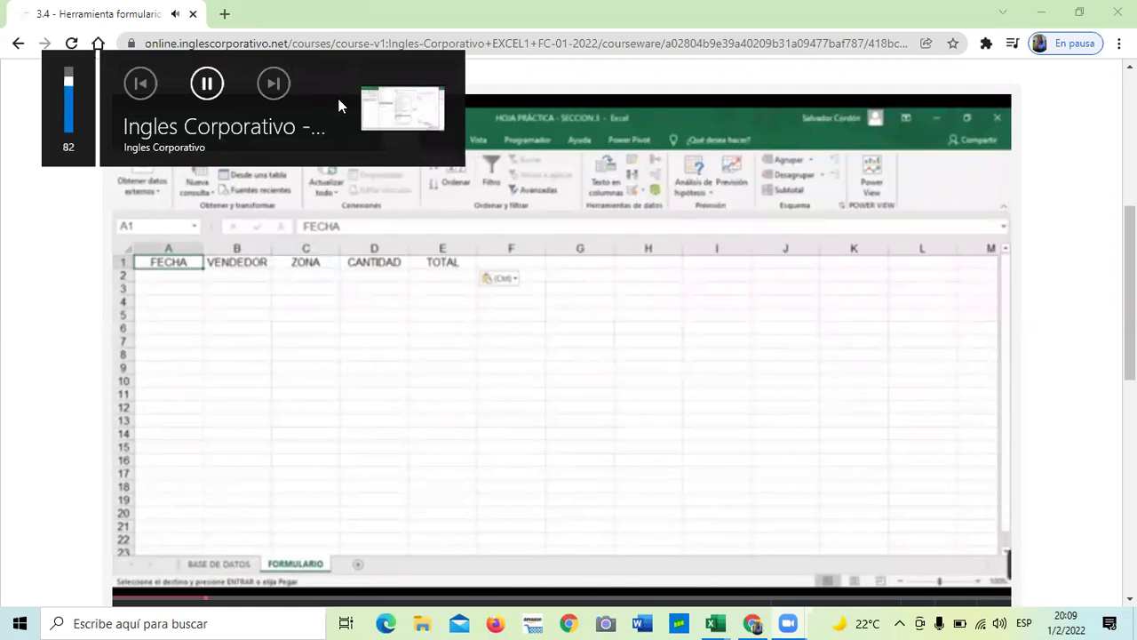
key(XF86AudioRaiseVolume)
key(XF86AudioRaiseVolume)
key(XF86AudioRaiseVolume)
key(XF86AudioRaiseVolume)
key(XF86AudioRaiseVolume)
key(XF86AudioRaiseVolume)
key(XF86AudioRaiseVolume)
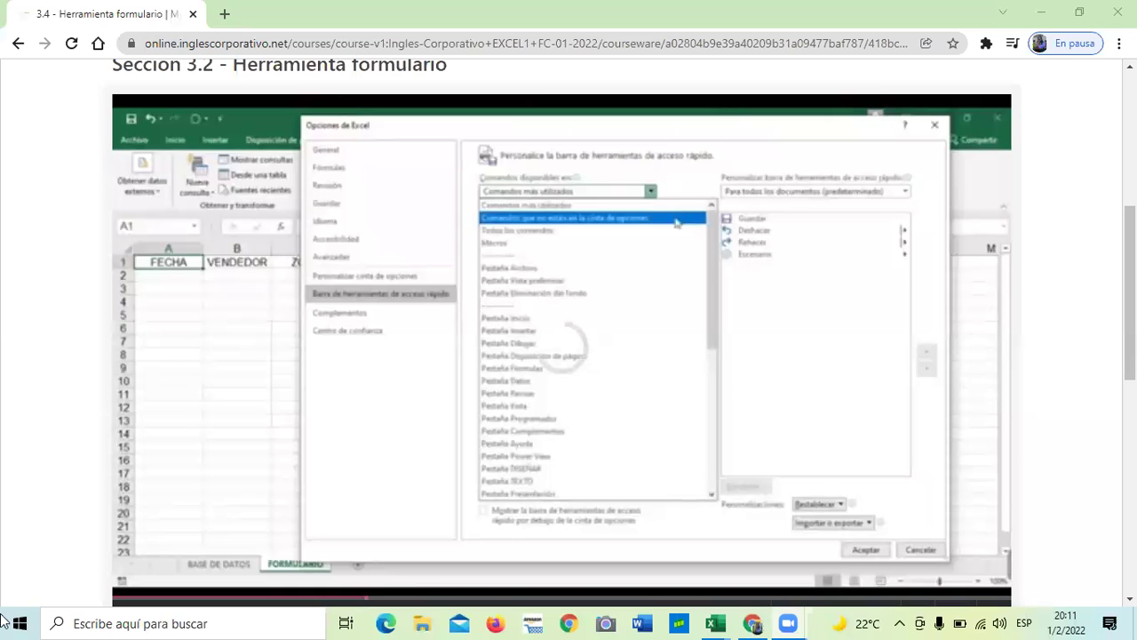
mouse_move(576, 251)
click(580, 379)
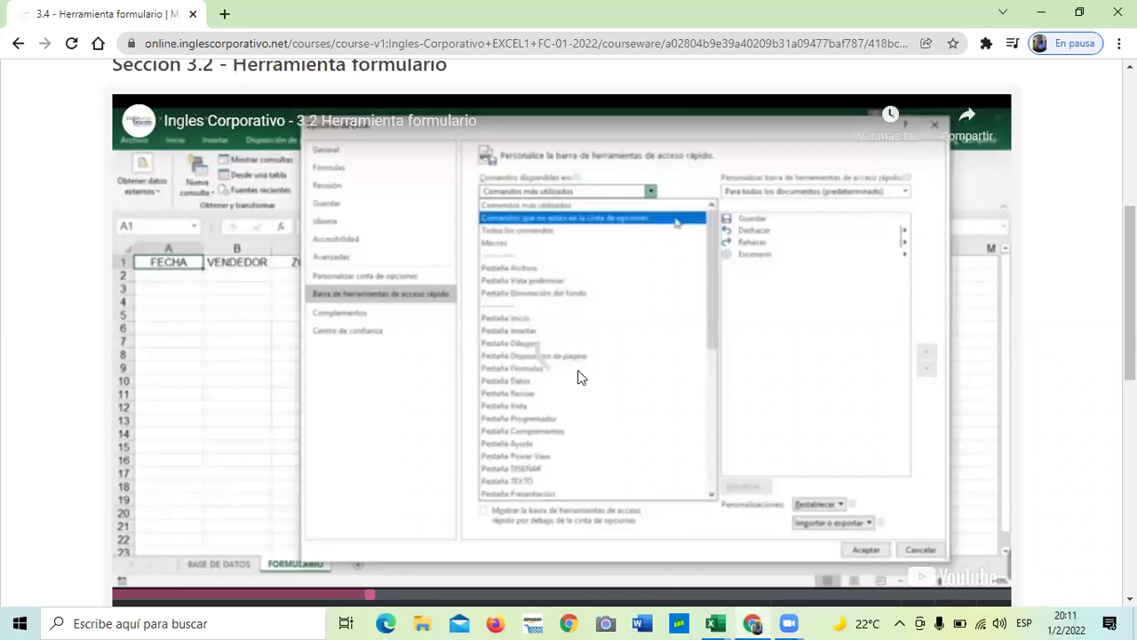
Retry the stalled video, then reload the 3.4 Herramienta formulario page with Volver a cargar.
click(555, 343)
click(561, 328)
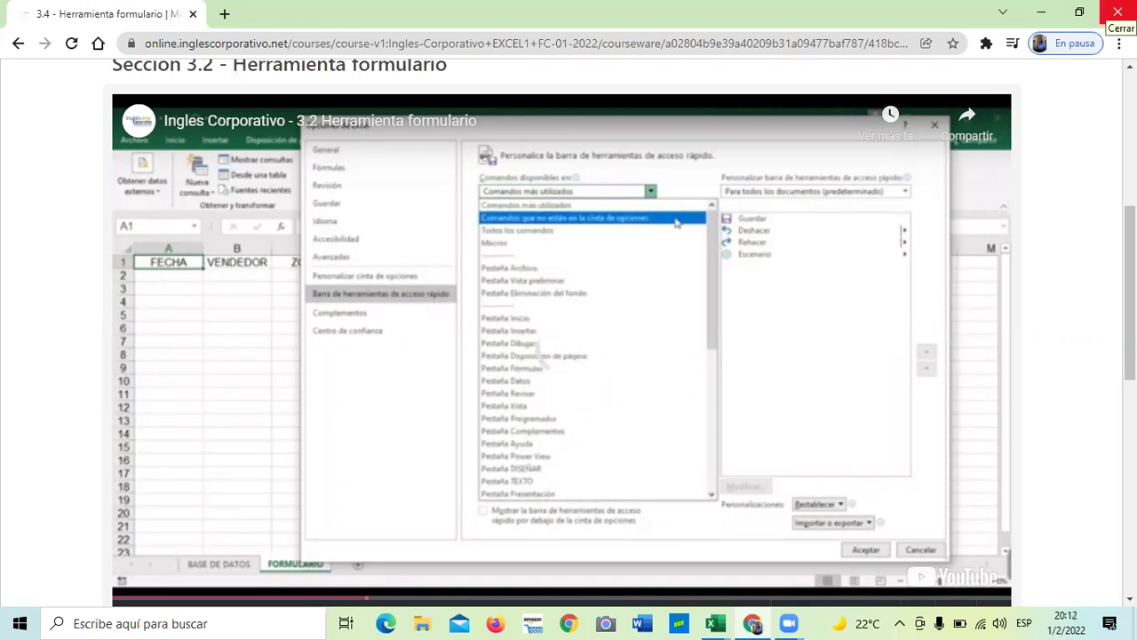
right_click(47, 137)
click(71, 185)
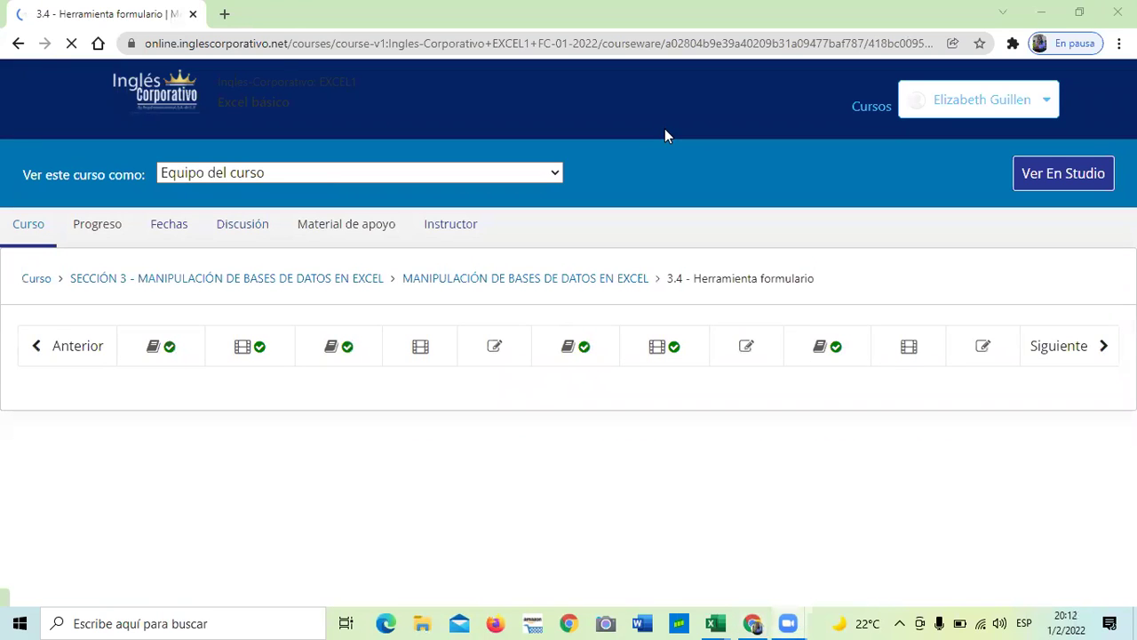
Wait for the reloaded lesson 3.4 page to show its Sección 3.2 video area.
click(354, 273)
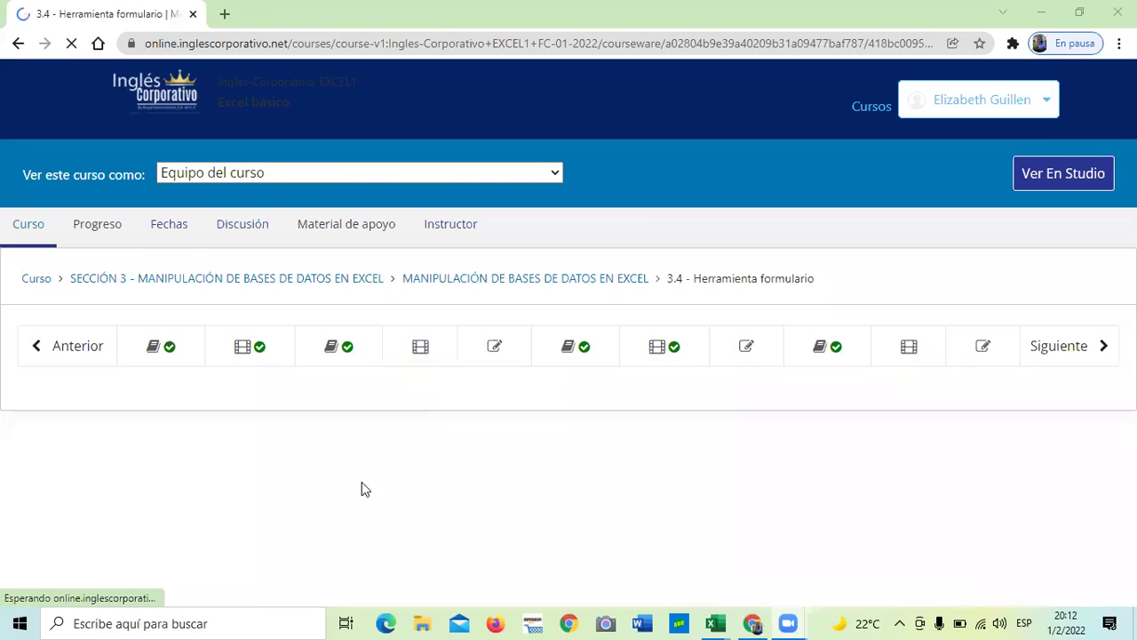
mouse_move(739, 615)
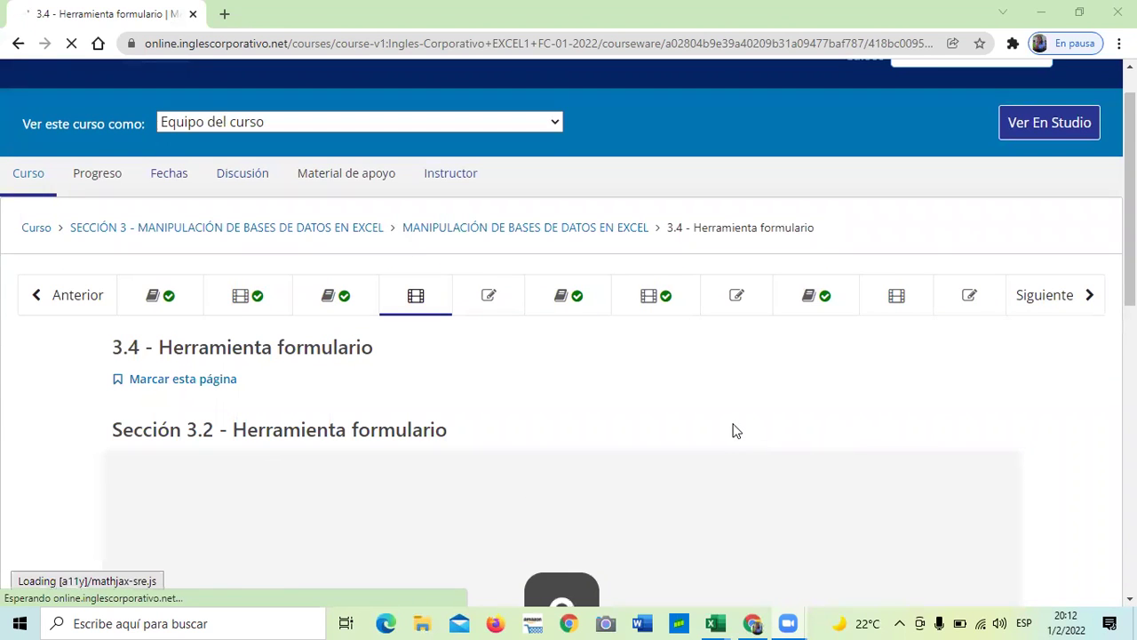
Restart the Sección 3.2 video from the beginning on the BASE DE DATOS sheet.
scroll(736, 426, down, 4)
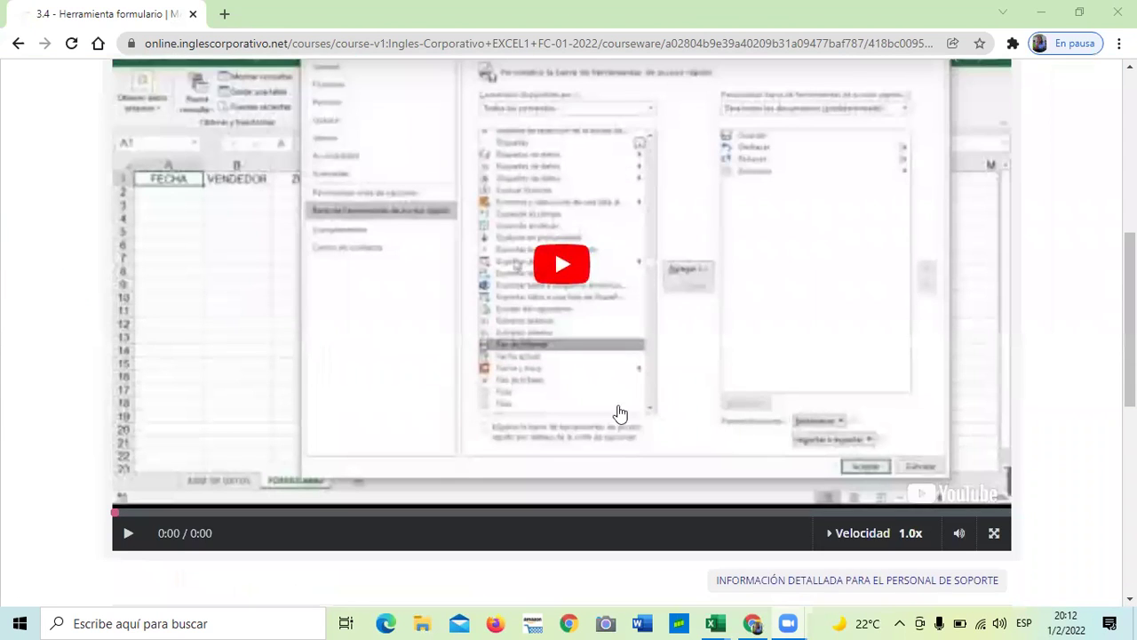
click(560, 261)
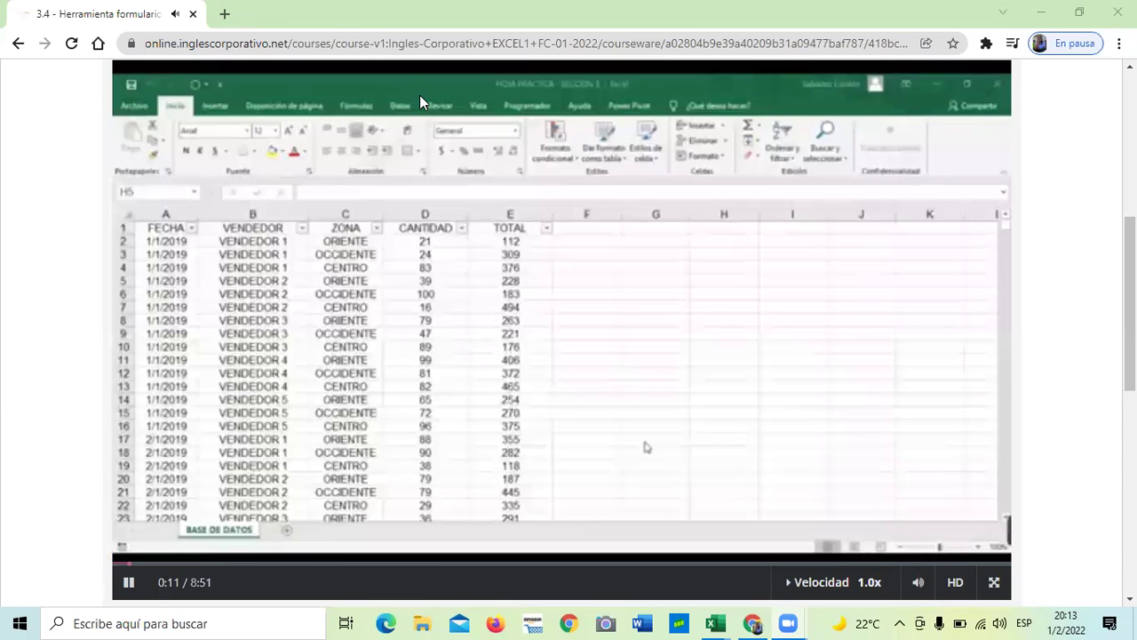
Max the volume, watch the video to 6:38, then switch to the Herramienta formulario workbook.
key(XF86AudioRaiseVolume)
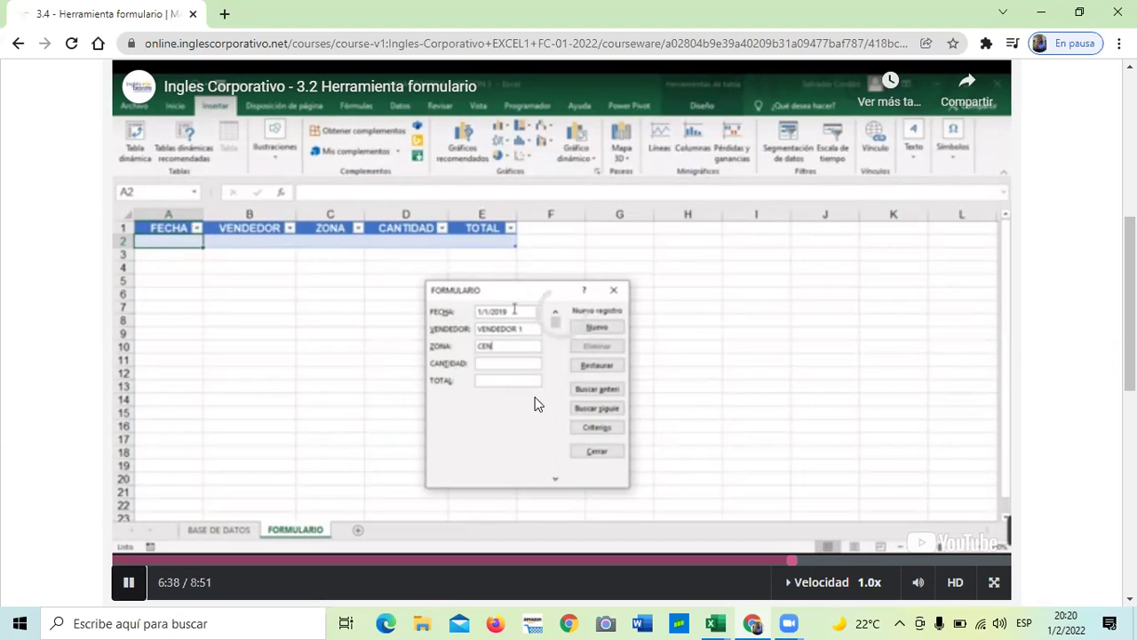
mouse_move(716, 620)
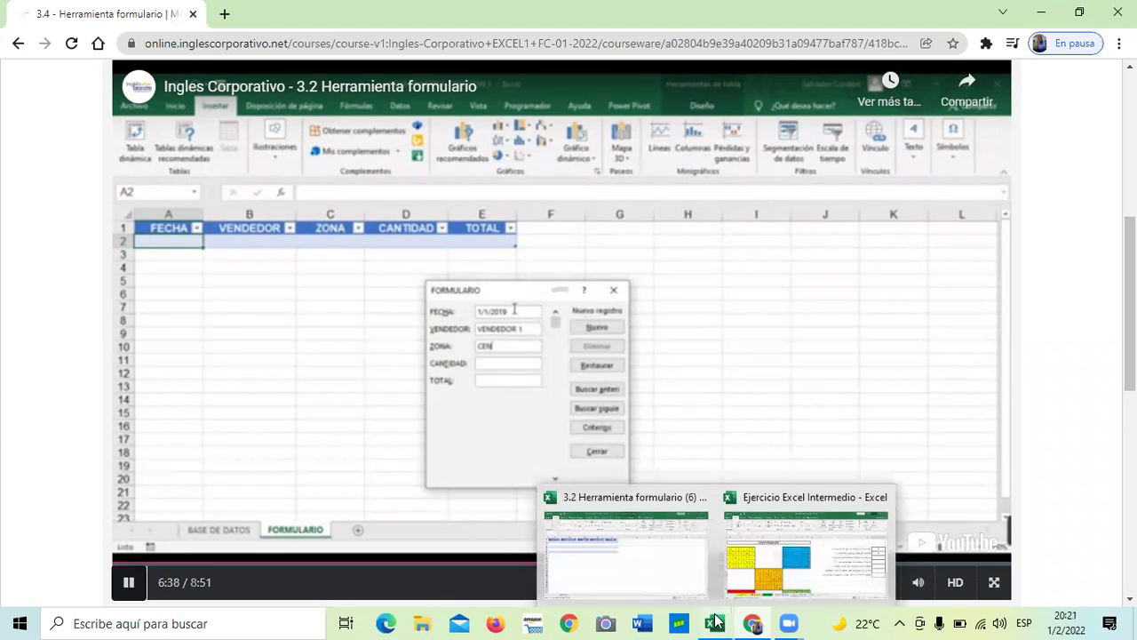
click(657, 542)
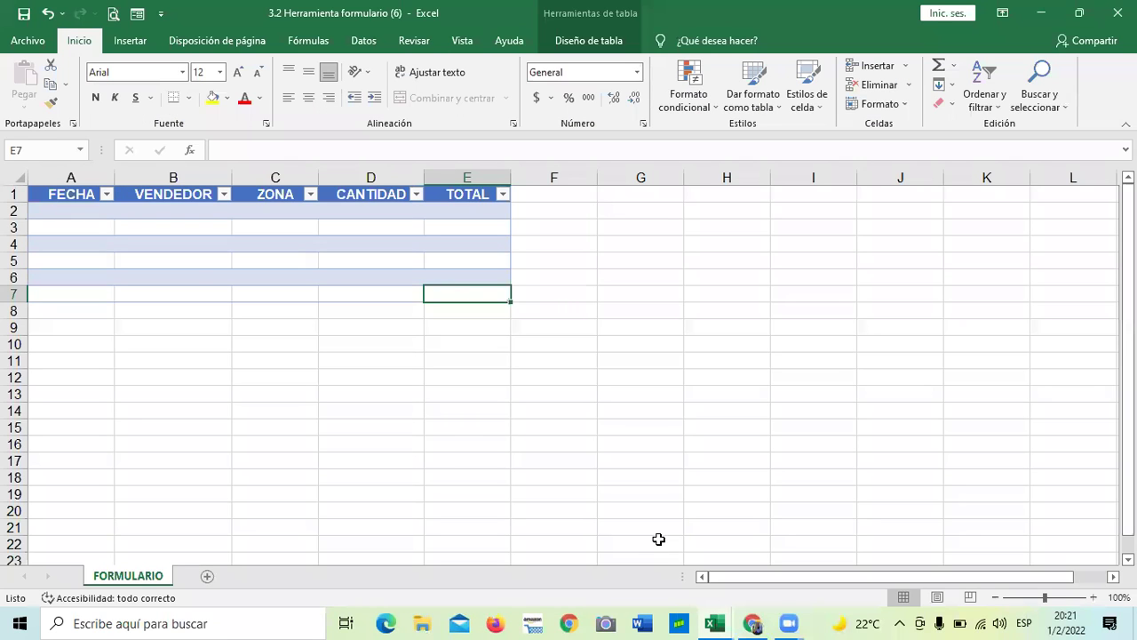
Check empty cells beside the FECHA–TOTAL table, then return to the lesson video.
click(322, 472)
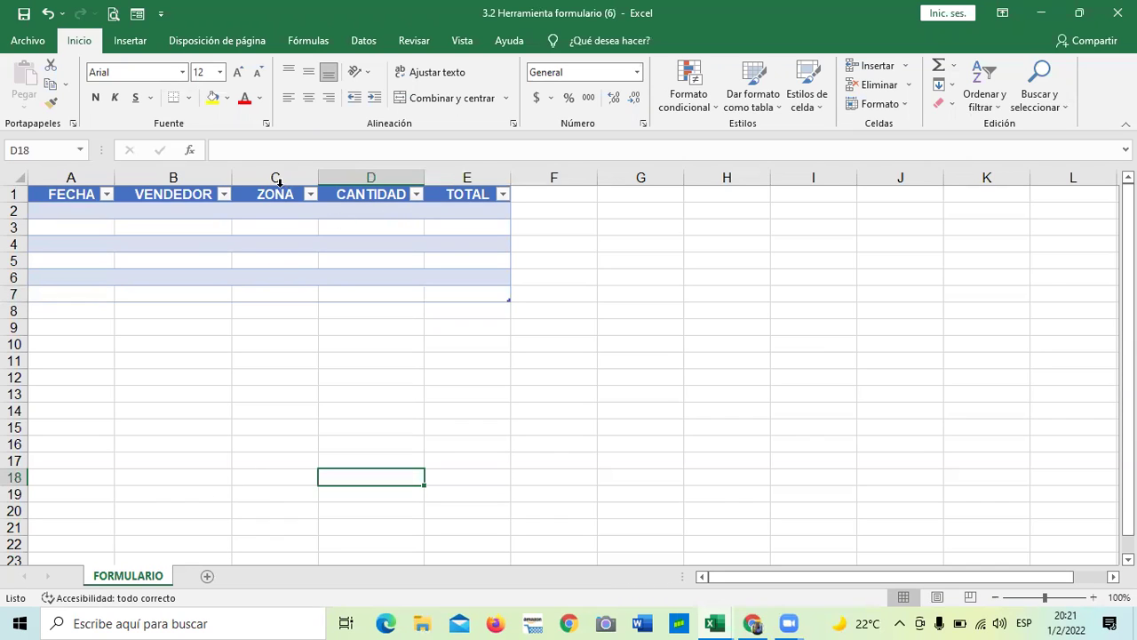
click(569, 456)
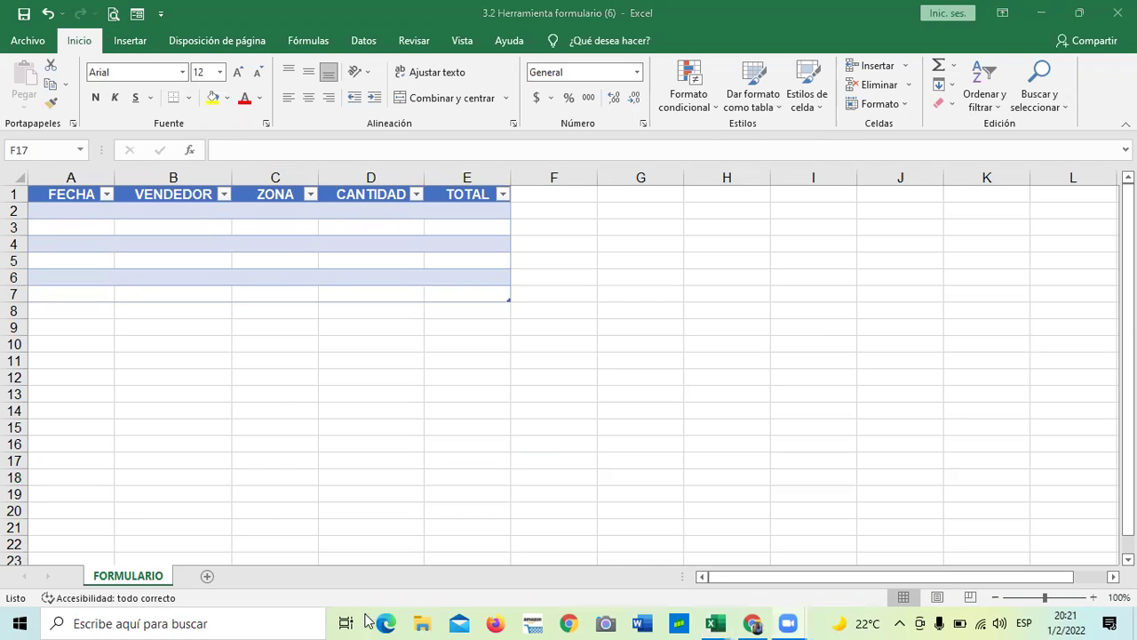
click(753, 623)
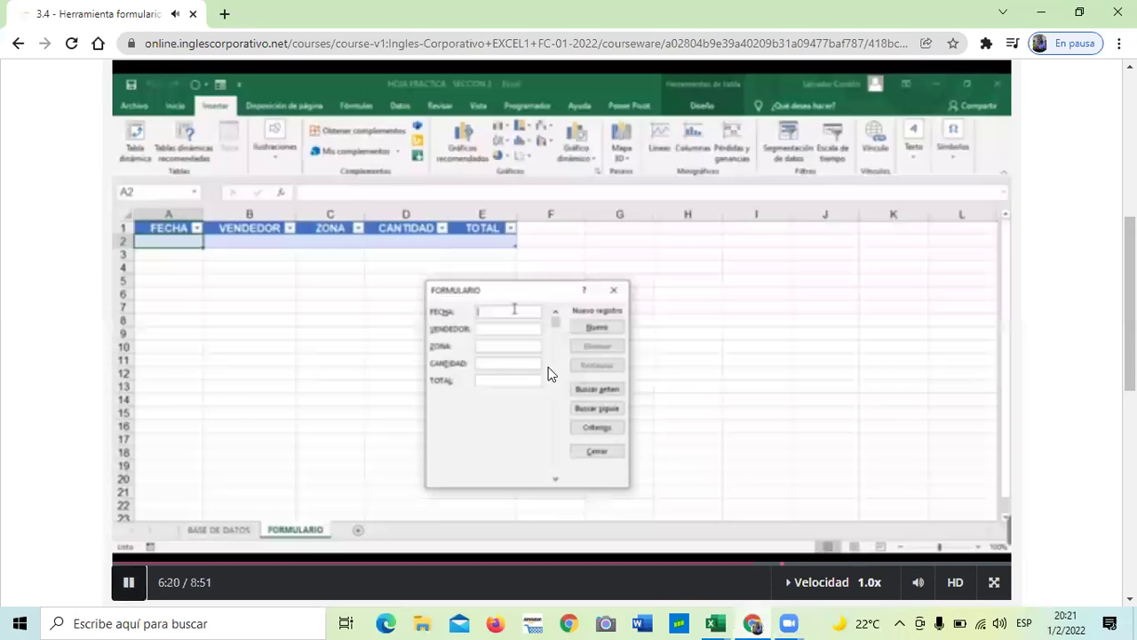
Pause and resume the 3.2 Herramienta formulario lesson video, letting it play to 8:51.
click(371, 457)
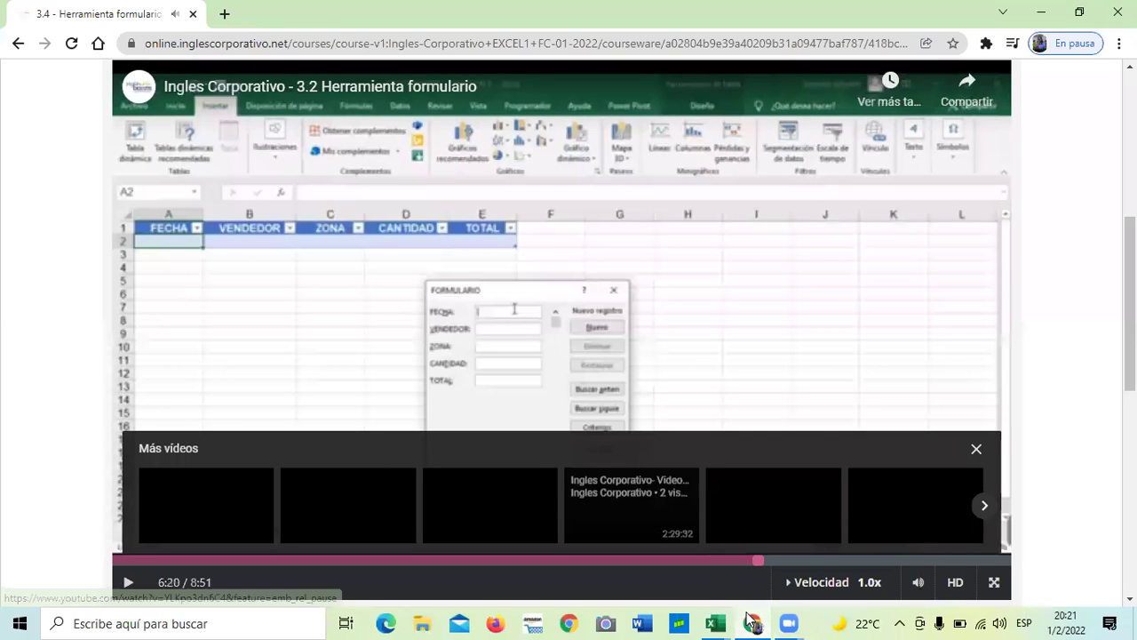
click(128, 583)
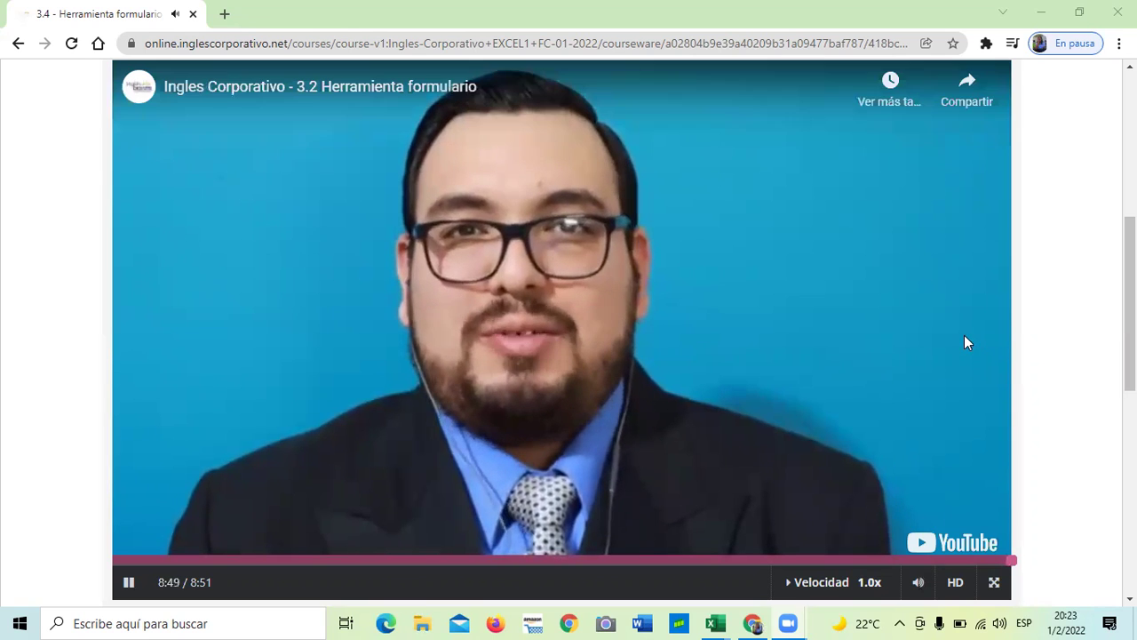
scroll(684, 431, down, 2)
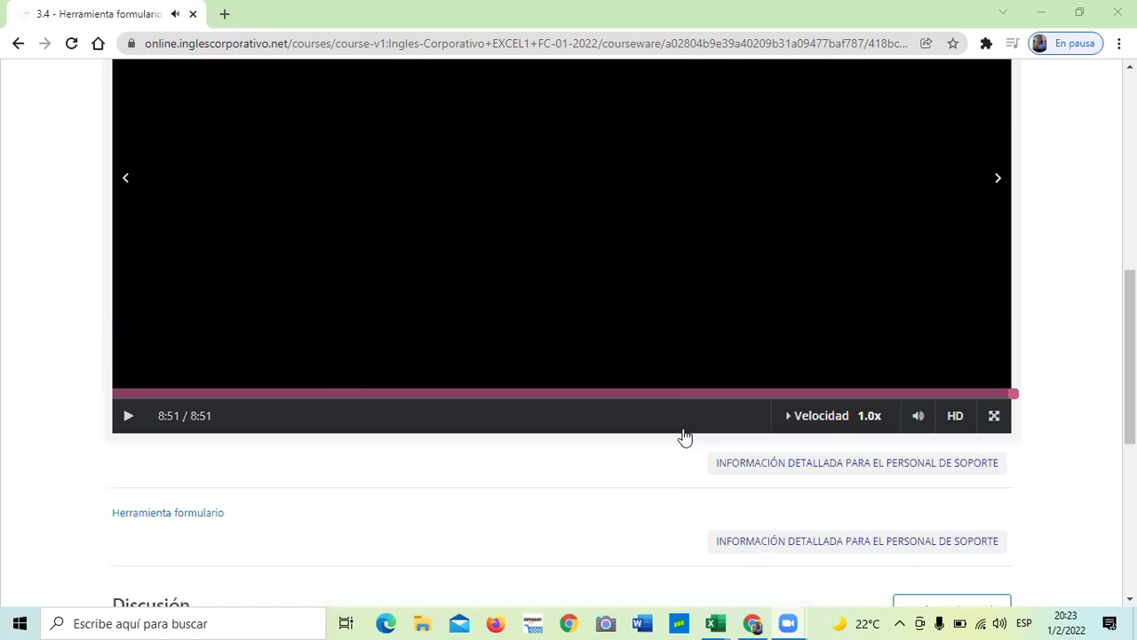
scroll(684, 435, up, 1)
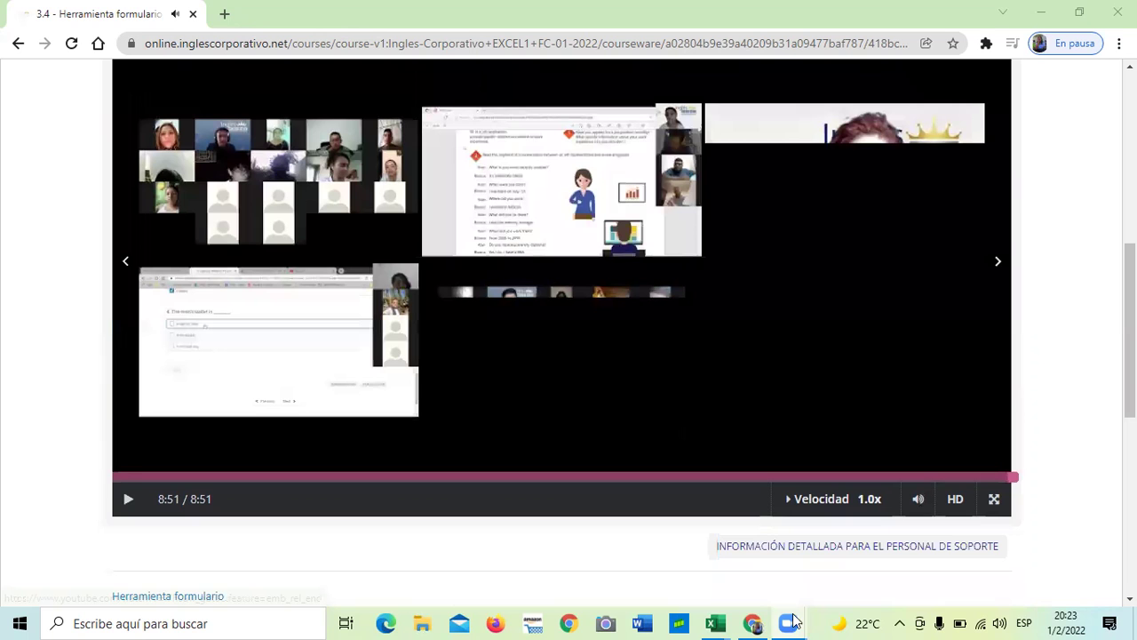
Back in the 3.2 Herramienta formulario workbook, shrink the FECHA–TOTAL table from row 7 to rows 1–2.
mouse_move(716, 622)
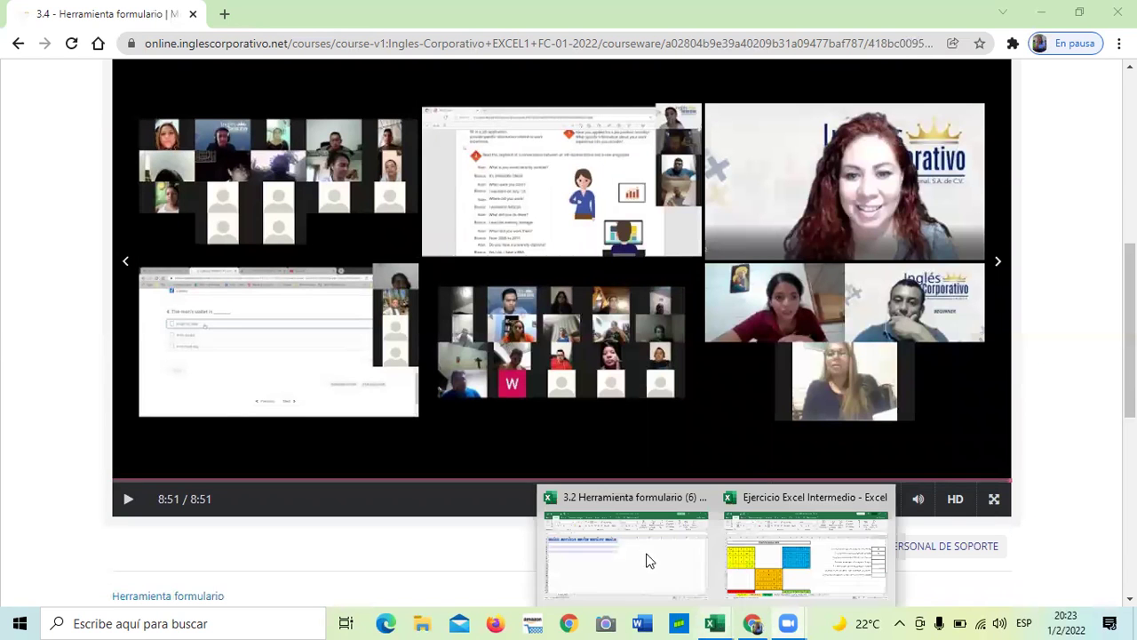
click(640, 551)
click(694, 304)
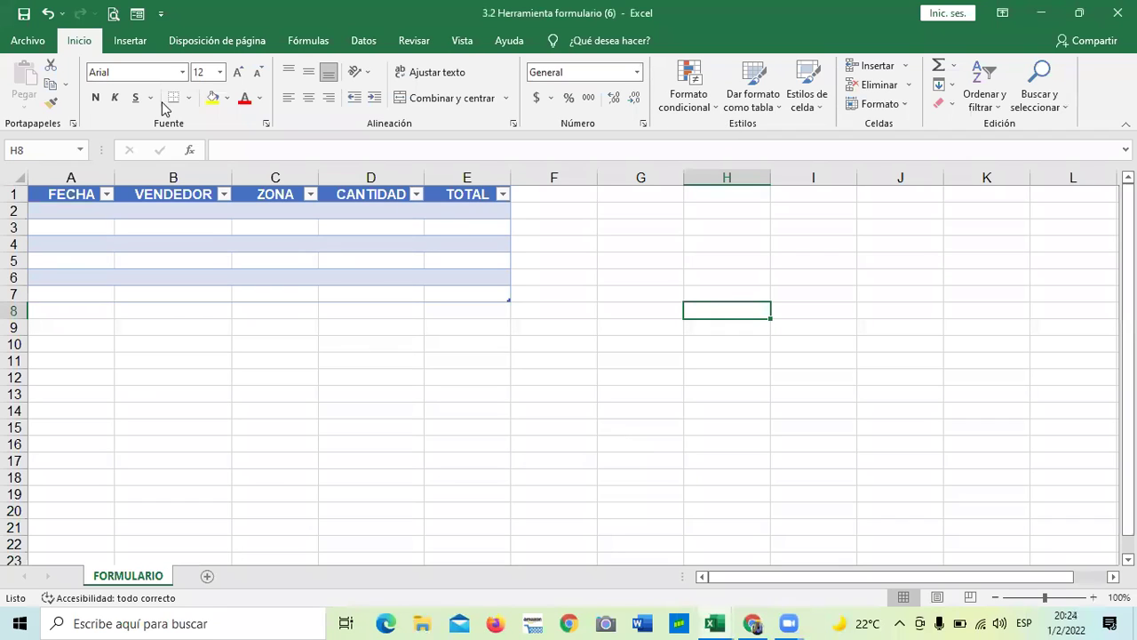
click(251, 478)
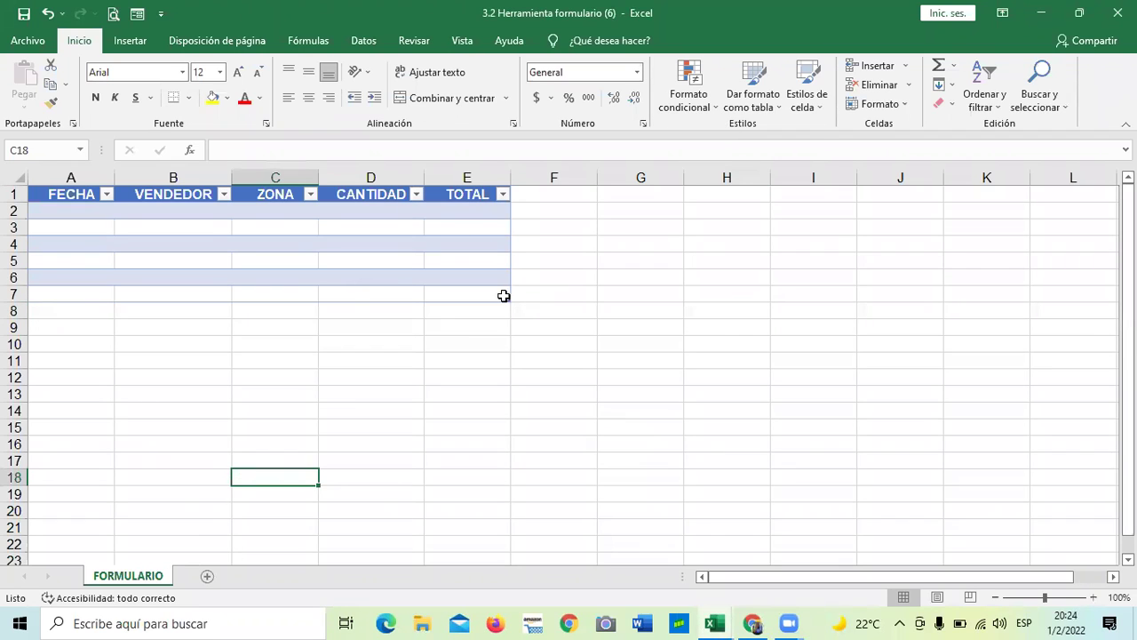
drag(508, 299, 492, 219)
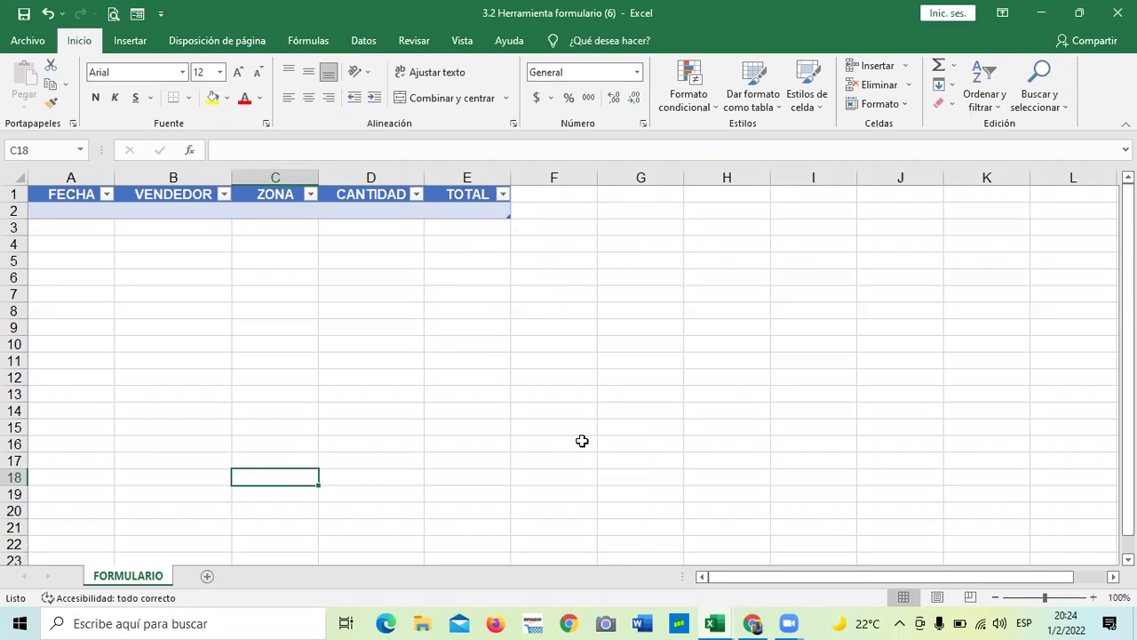
click(568, 428)
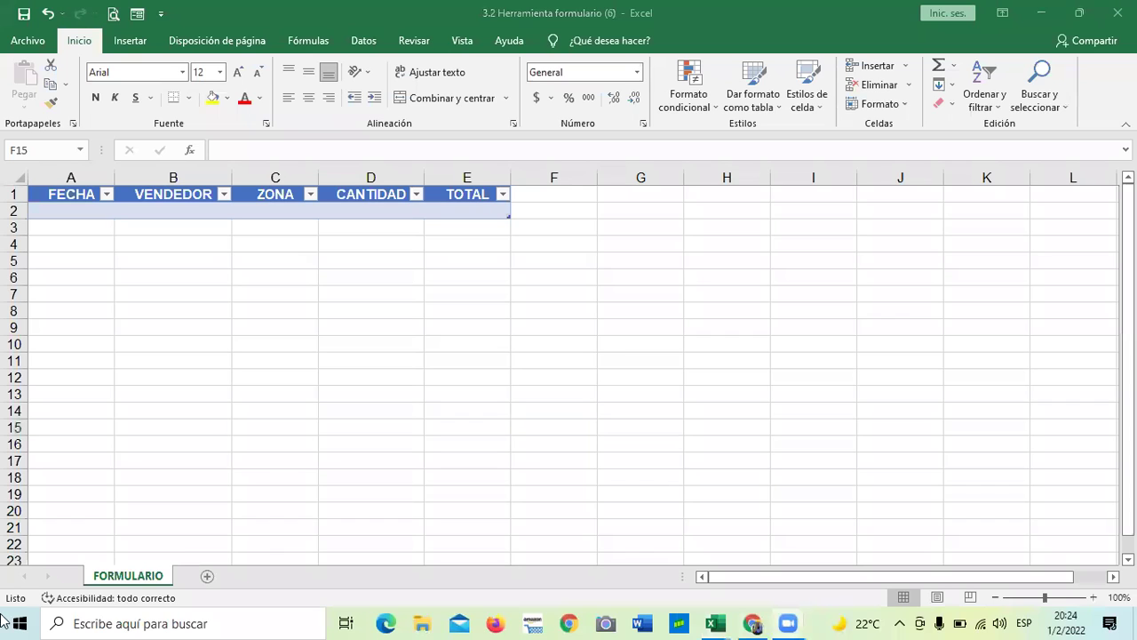
Remove the Formulario shortcut from the quick-access toolbar with Eliminar de la barra.
right_click(137, 17)
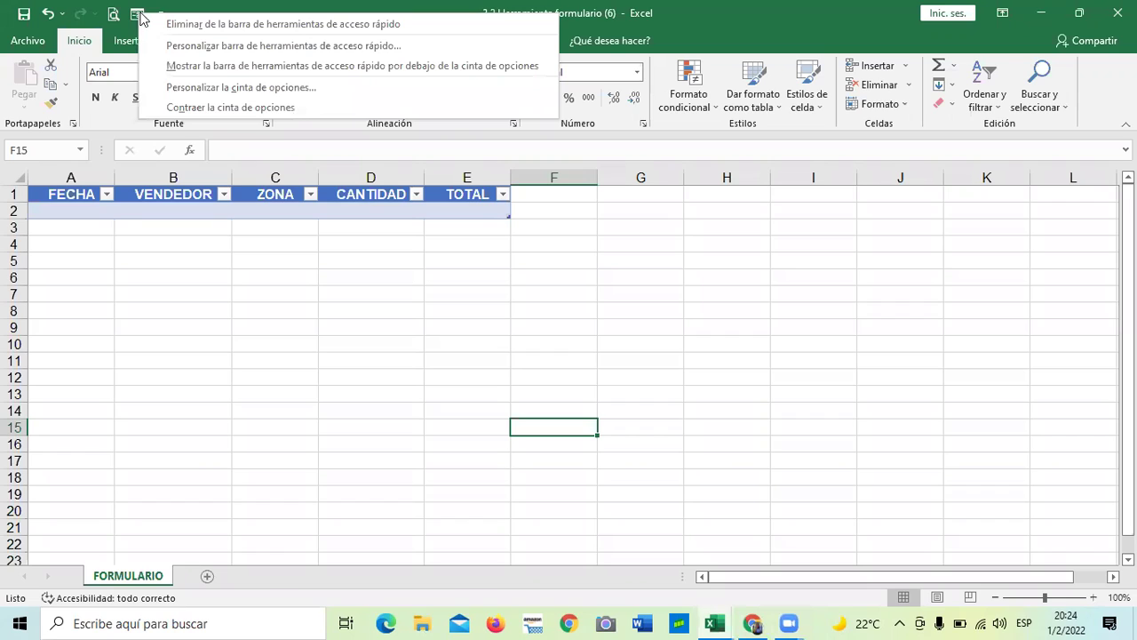
click(160, 23)
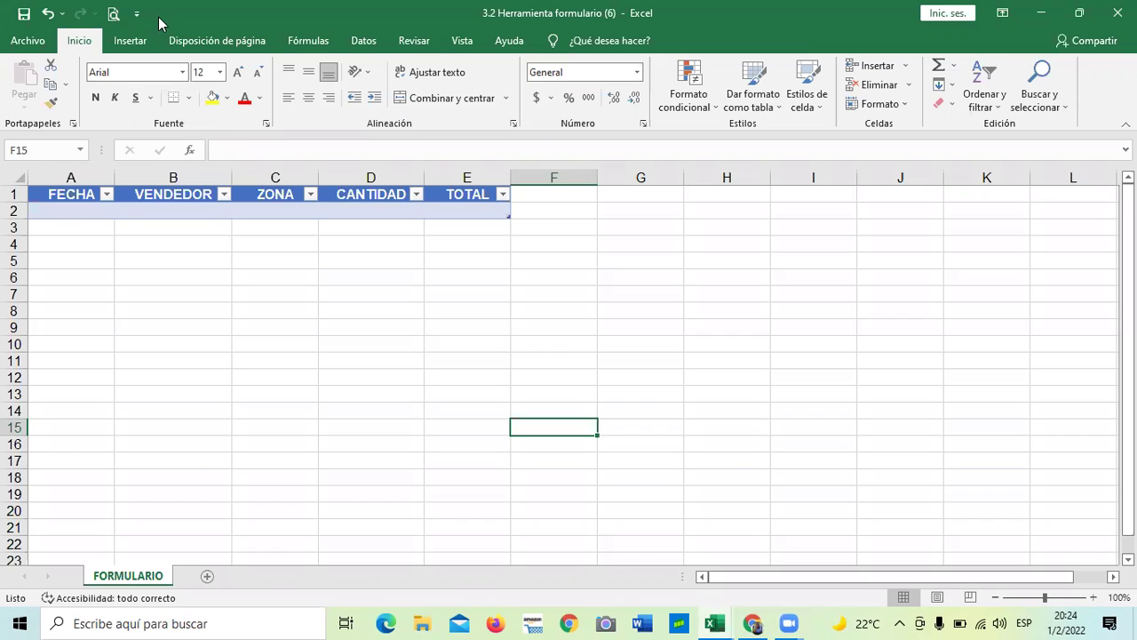
click(236, 478)
click(319, 359)
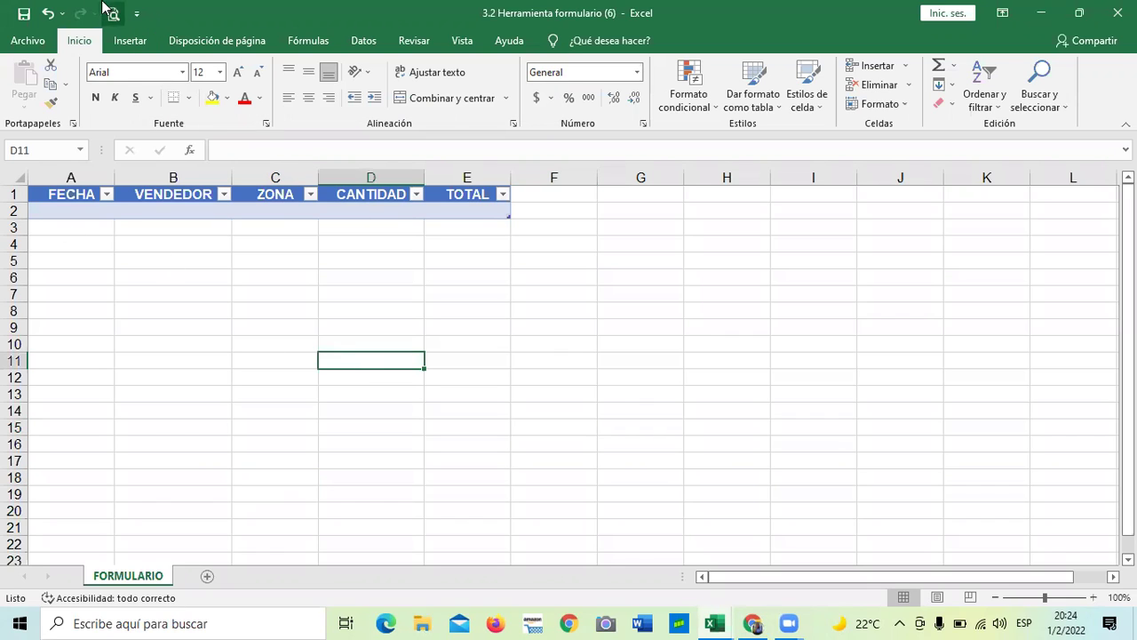
Look through the File view, then return and show the Quick Access Toolbar customisation menu.
click(33, 40)
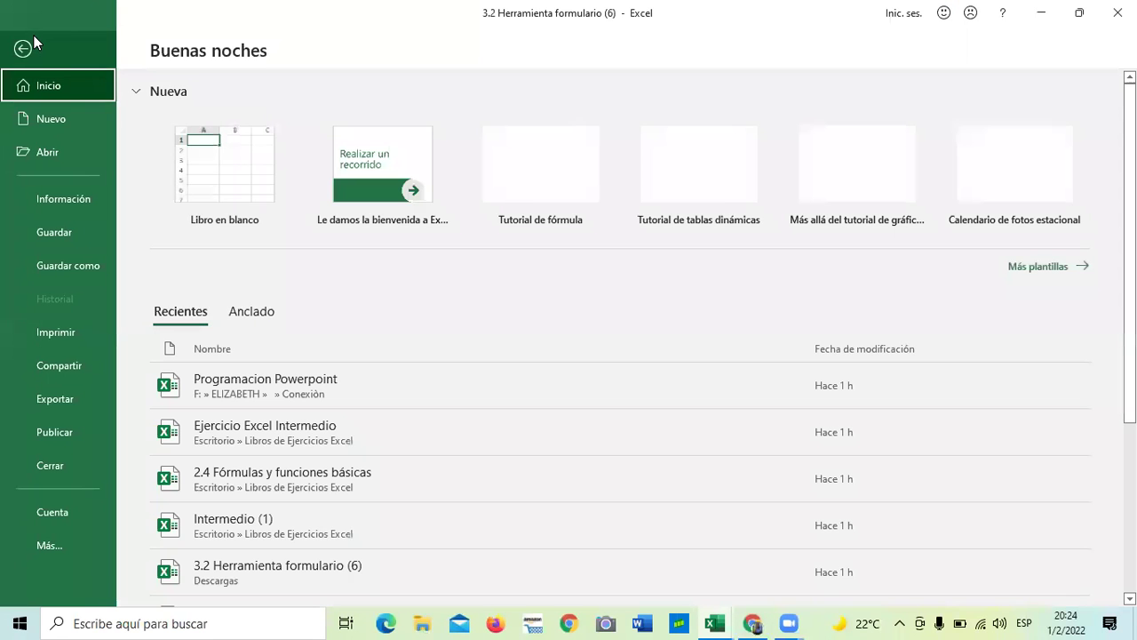
click(61, 545)
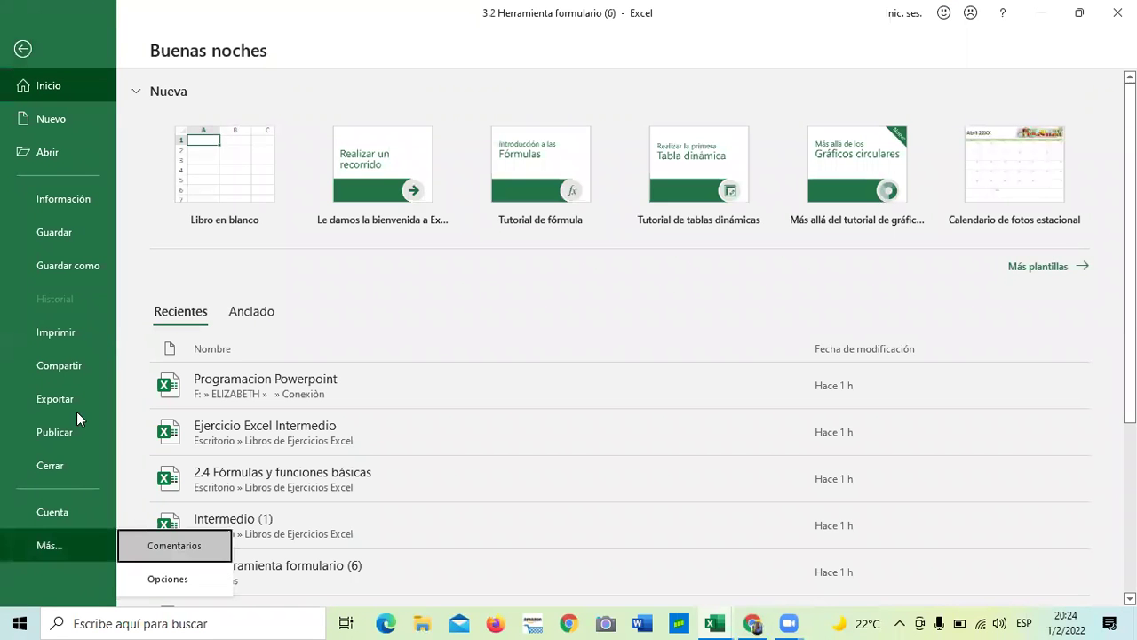
click(24, 49)
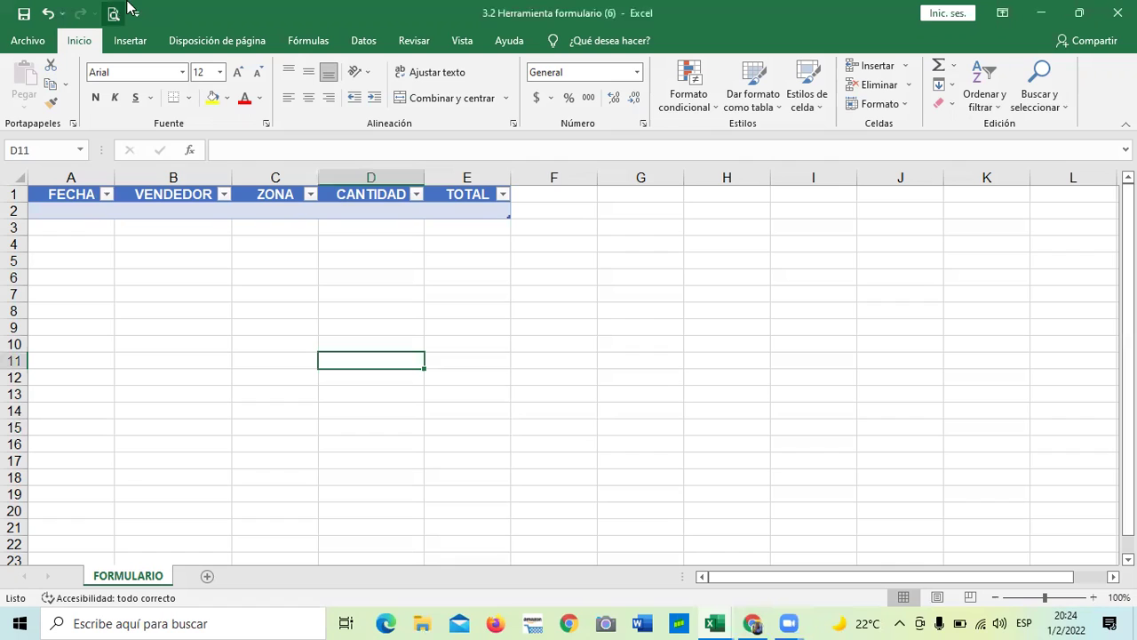
click(136, 15)
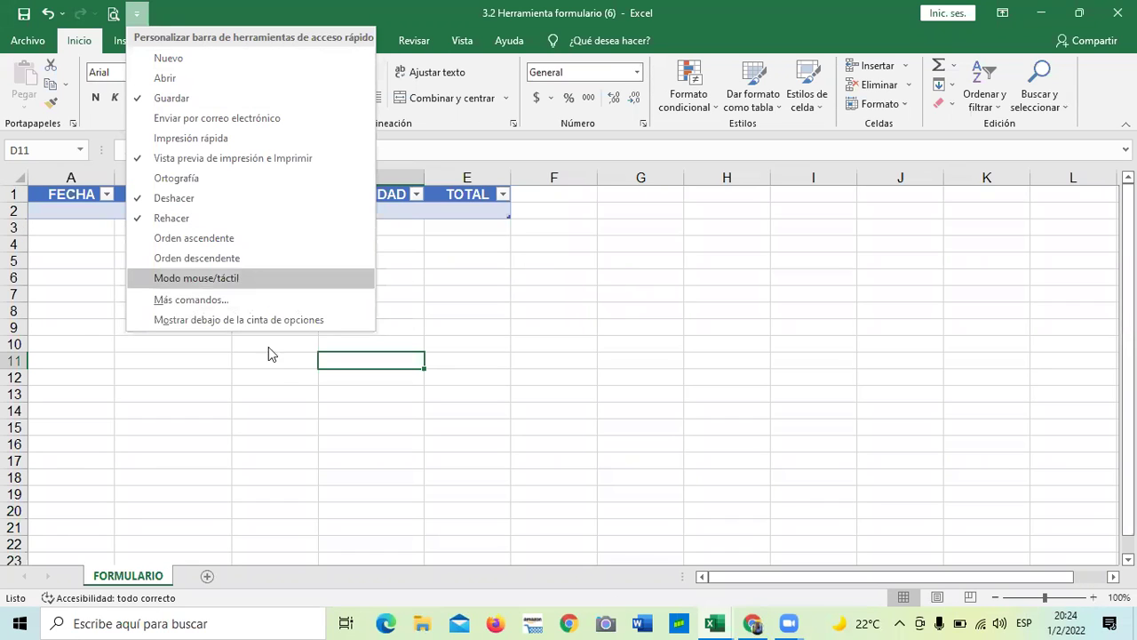
From Más comandos..., list 'Comandos que no están en la cinta de opciones'.
click(185, 300)
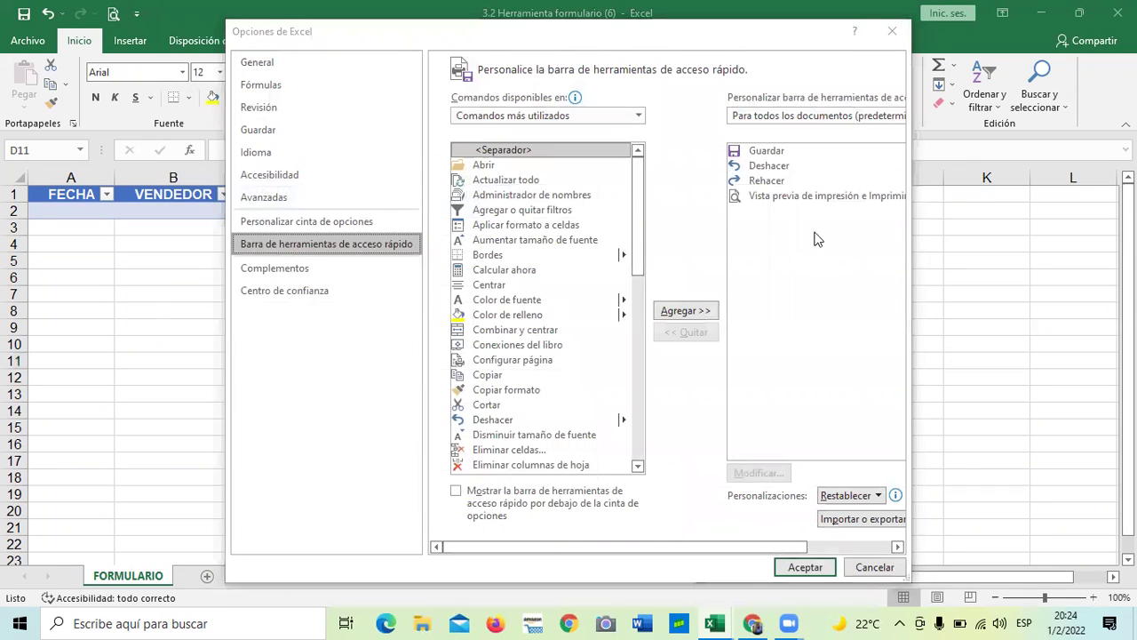
click(295, 254)
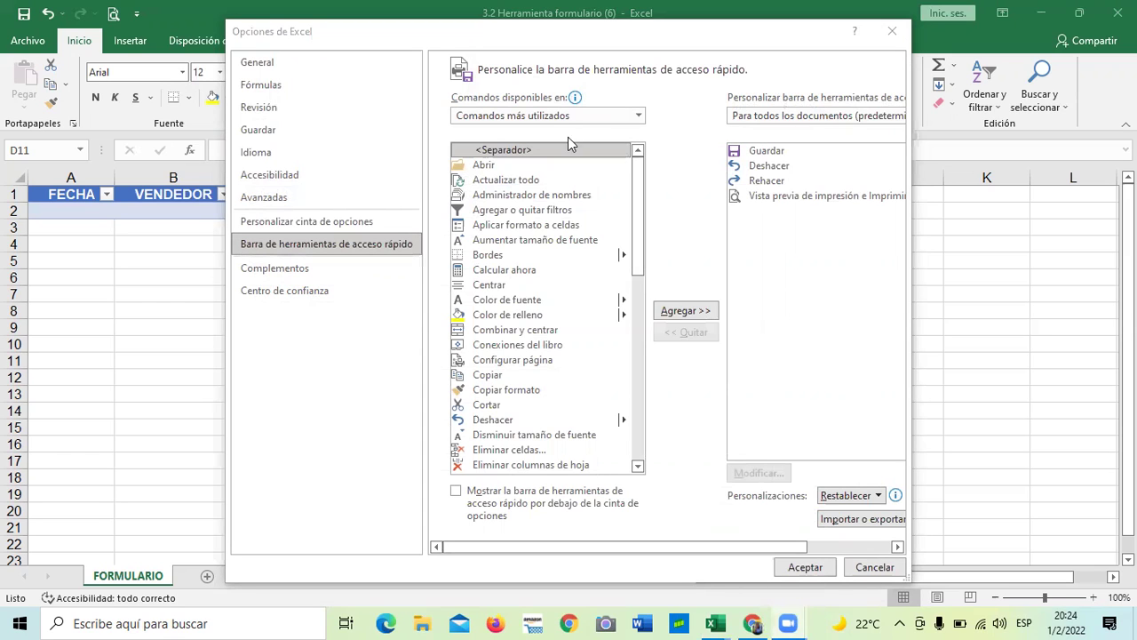
click(636, 116)
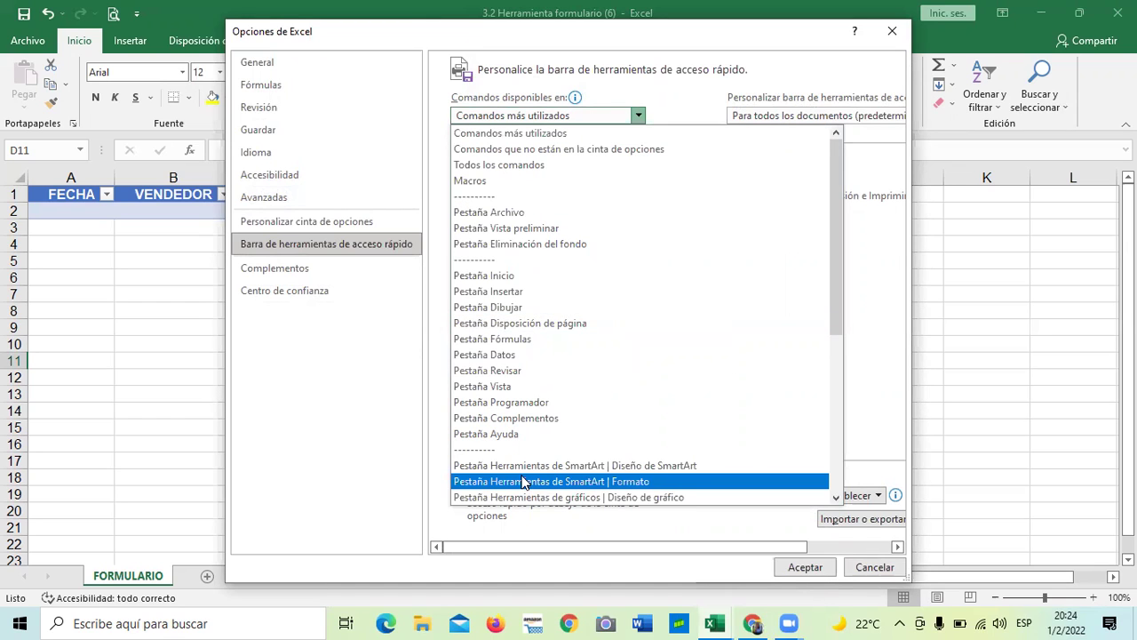
click(511, 153)
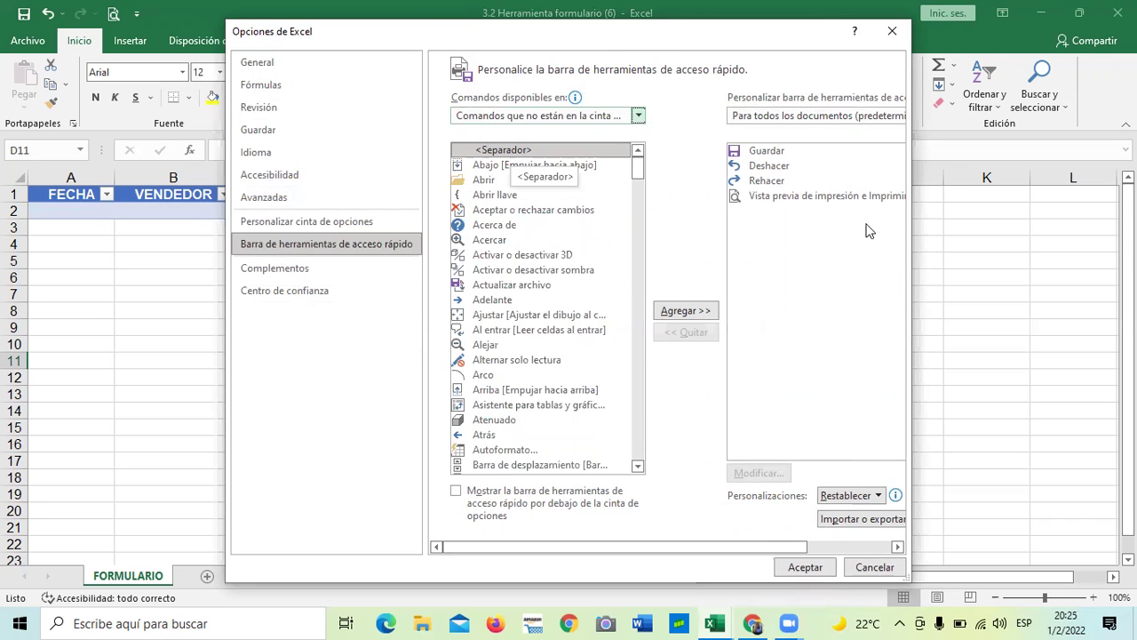
Scroll down the command list and select Formulario....
scroll(545, 280, down, 1)
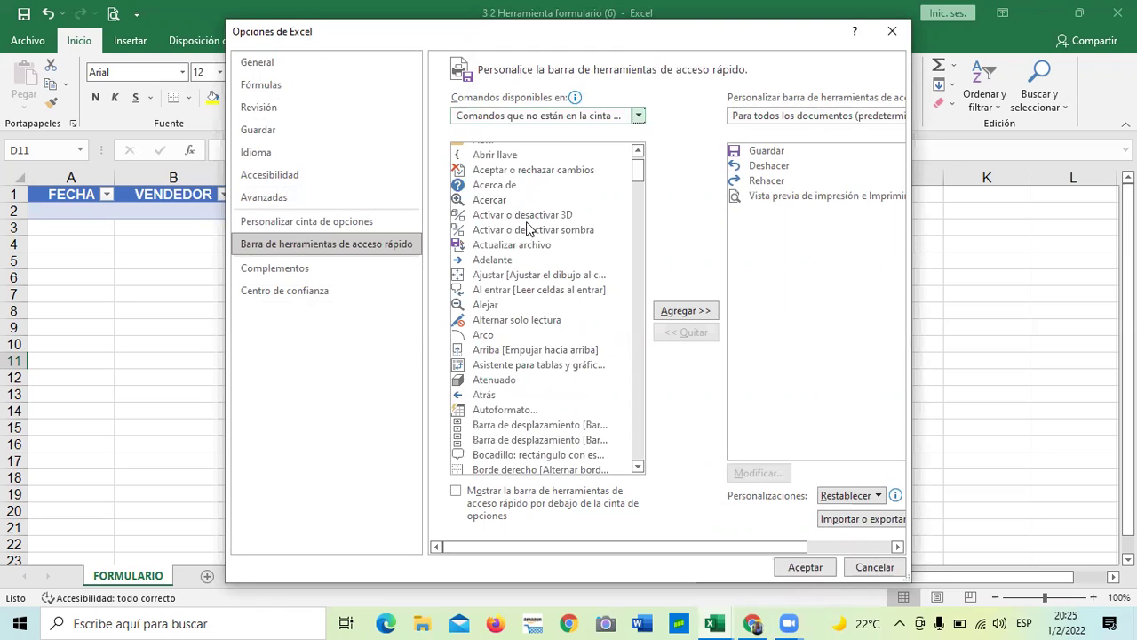
scroll(524, 298, down, 2)
scroll(530, 299, down, 6)
scroll(524, 317, down, 10)
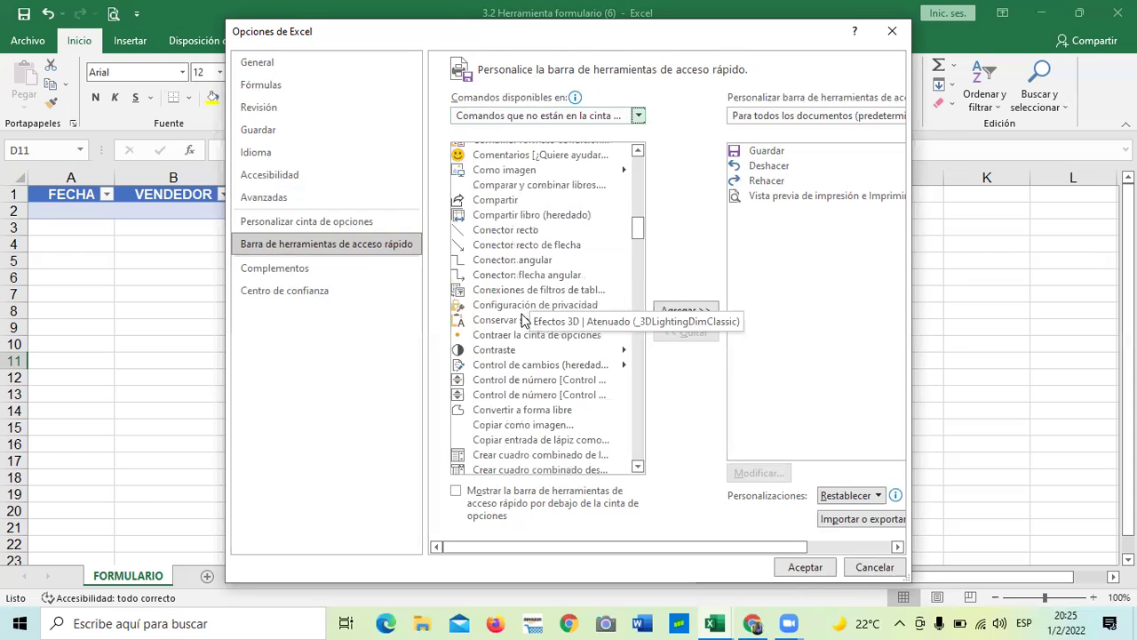
scroll(524, 320, down, 3)
scroll(523, 322, down, 10)
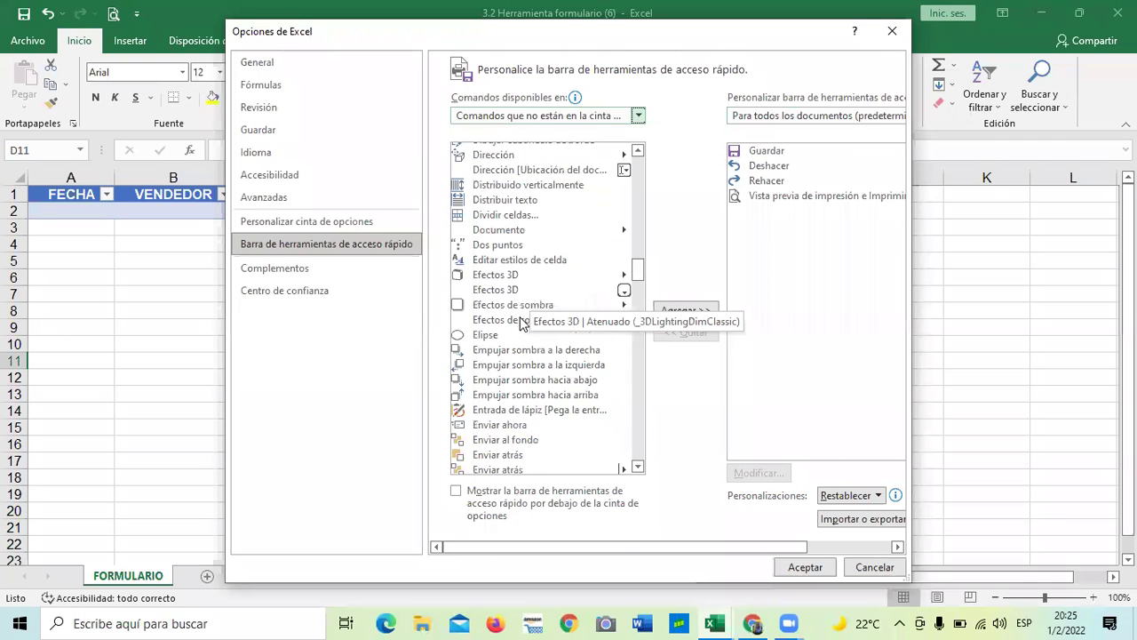
scroll(522, 324, down, 15)
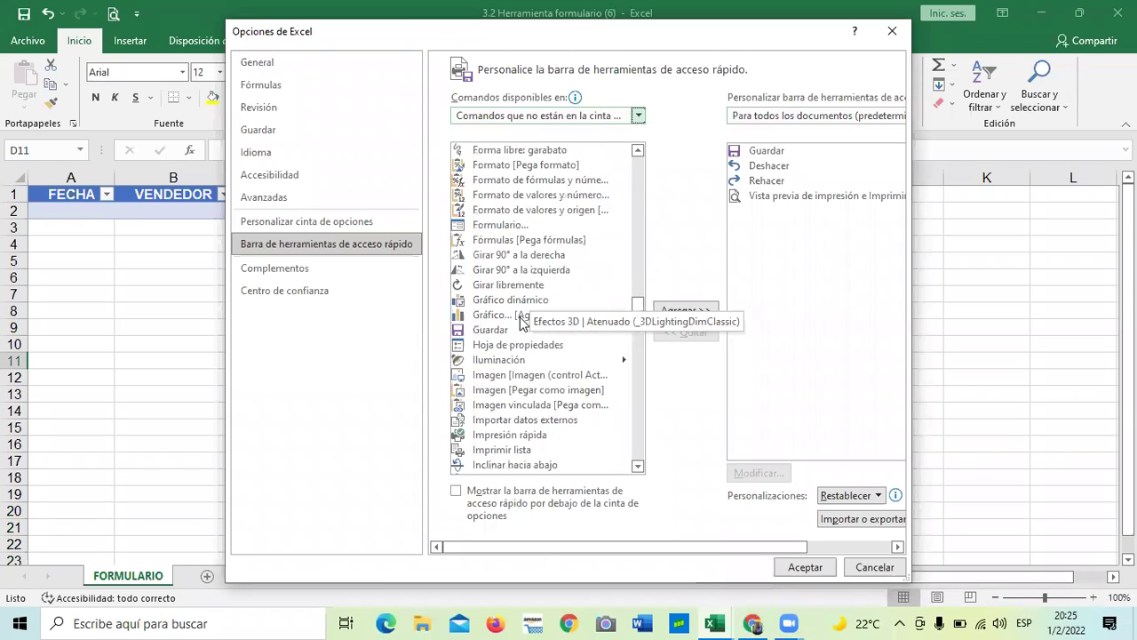
scroll(535, 344, down, 2)
scroll(536, 355, up, 5)
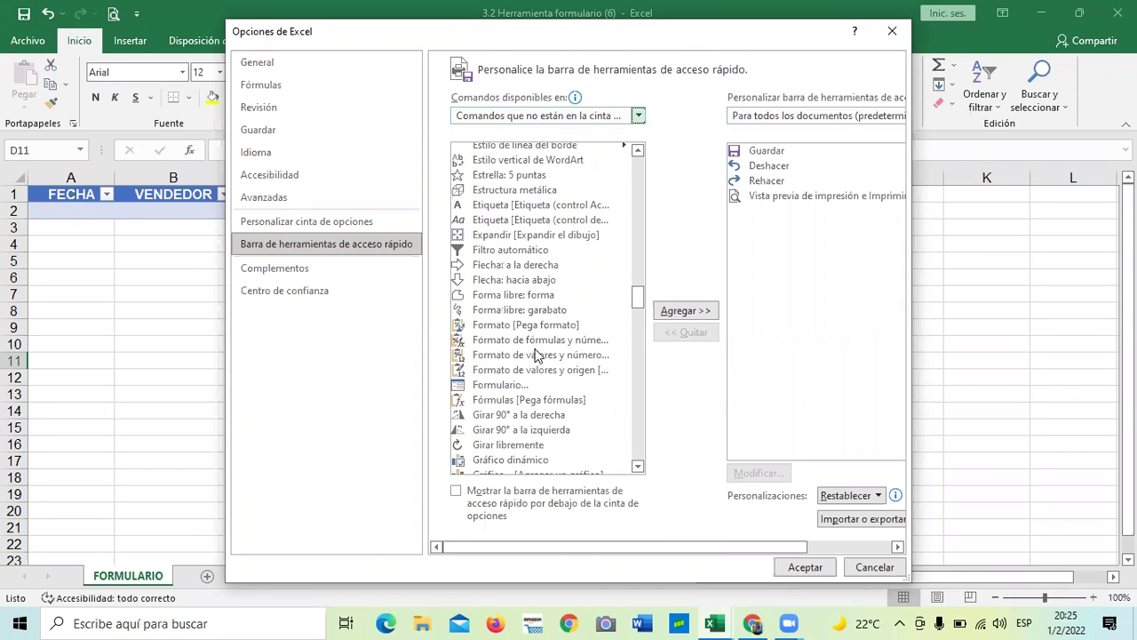
click(483, 388)
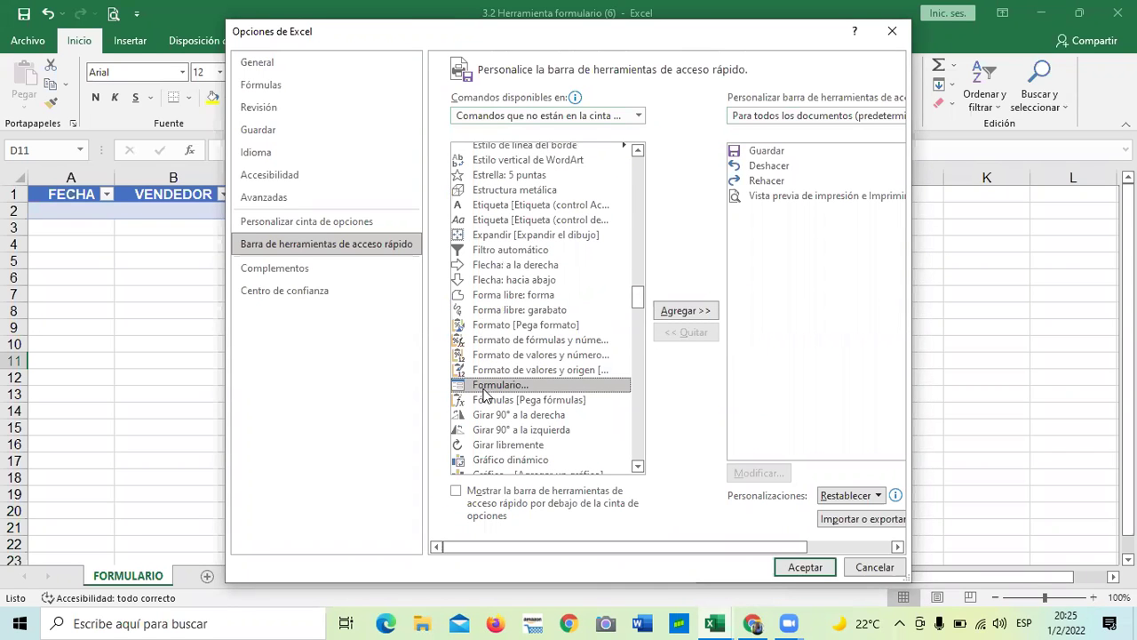
Add Formulario... to the quick-access toolbar for all documents and confirm with Aceptar.
click(684, 311)
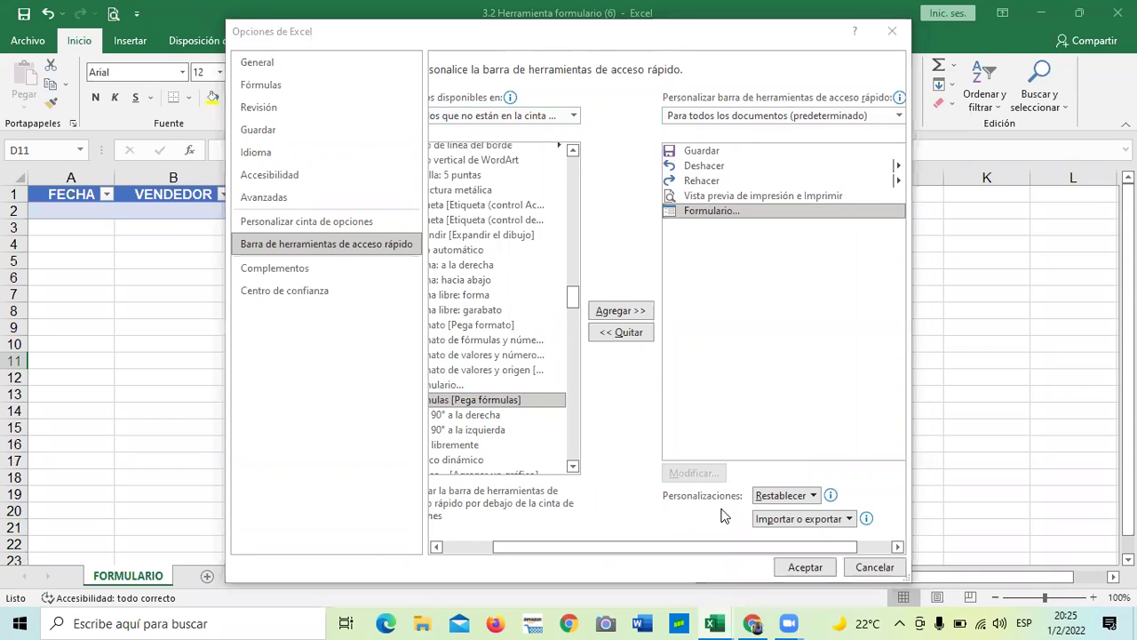
click(897, 120)
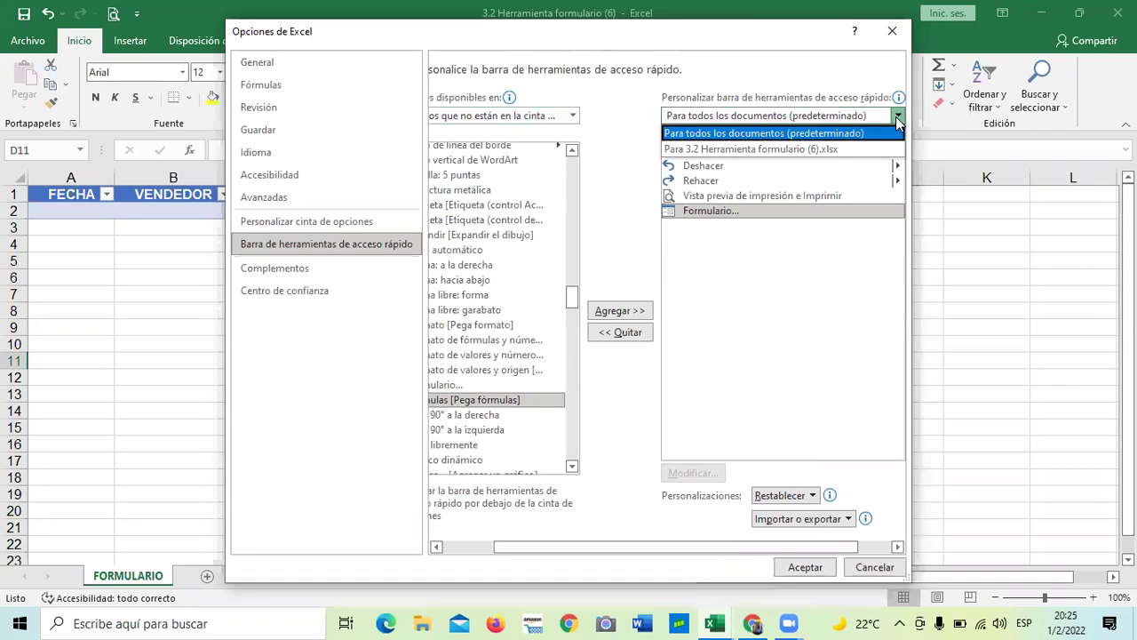
click(897, 120)
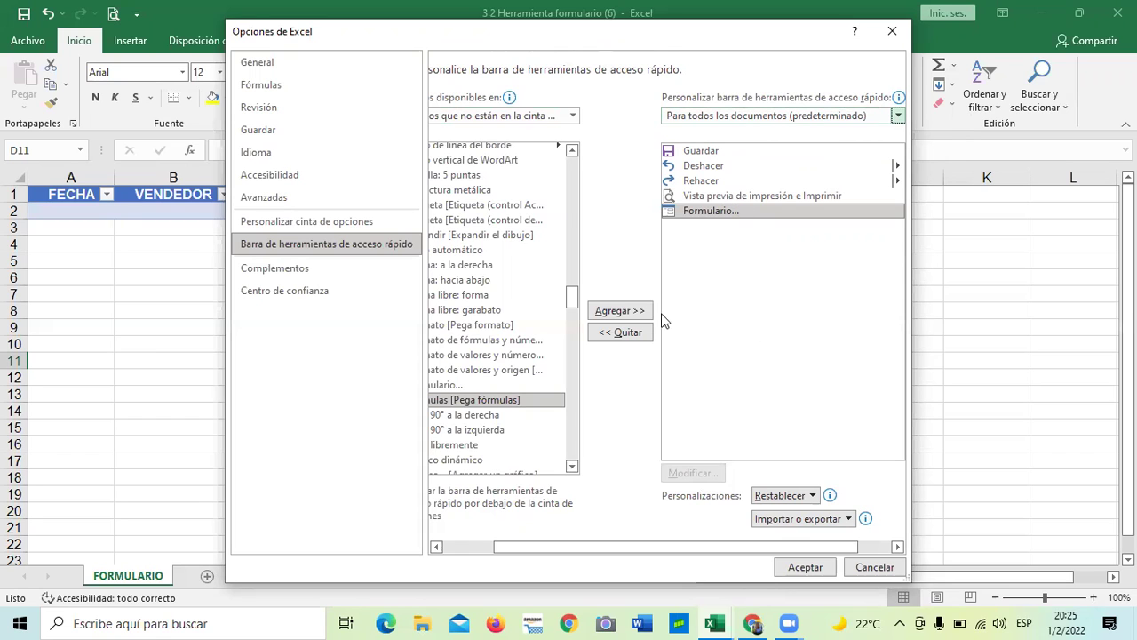
click(796, 565)
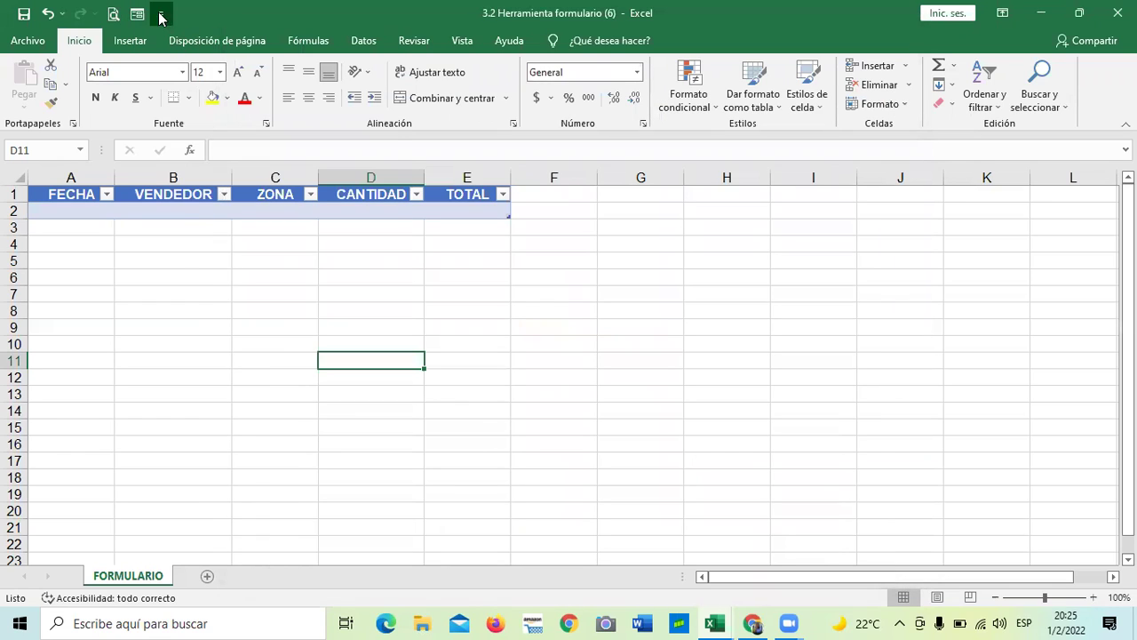
click(161, 14)
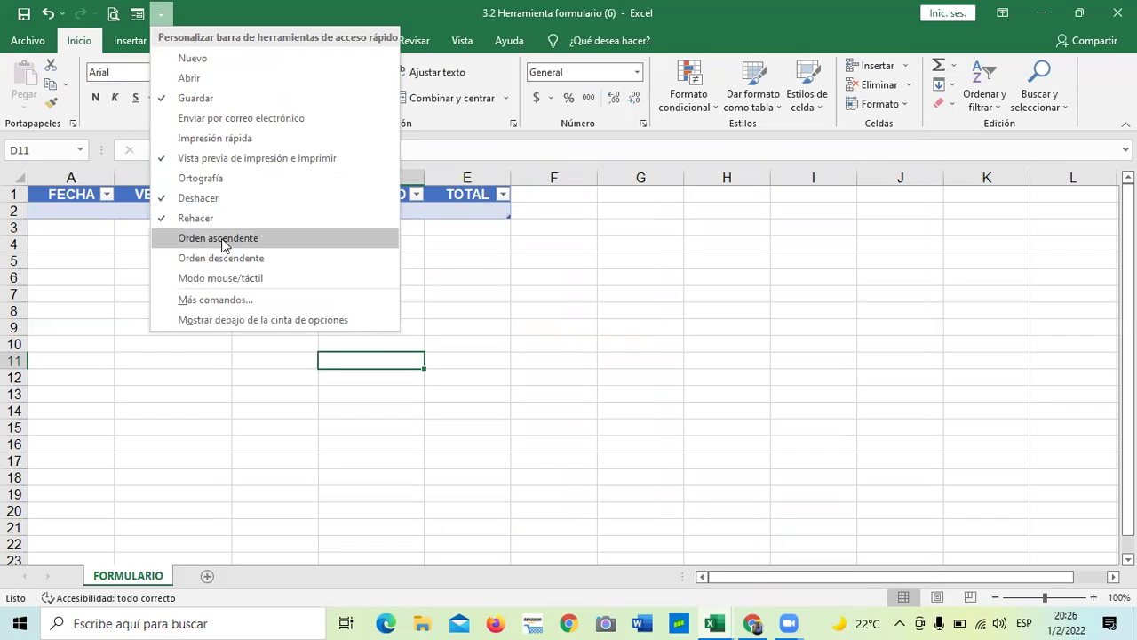
click(136, 13)
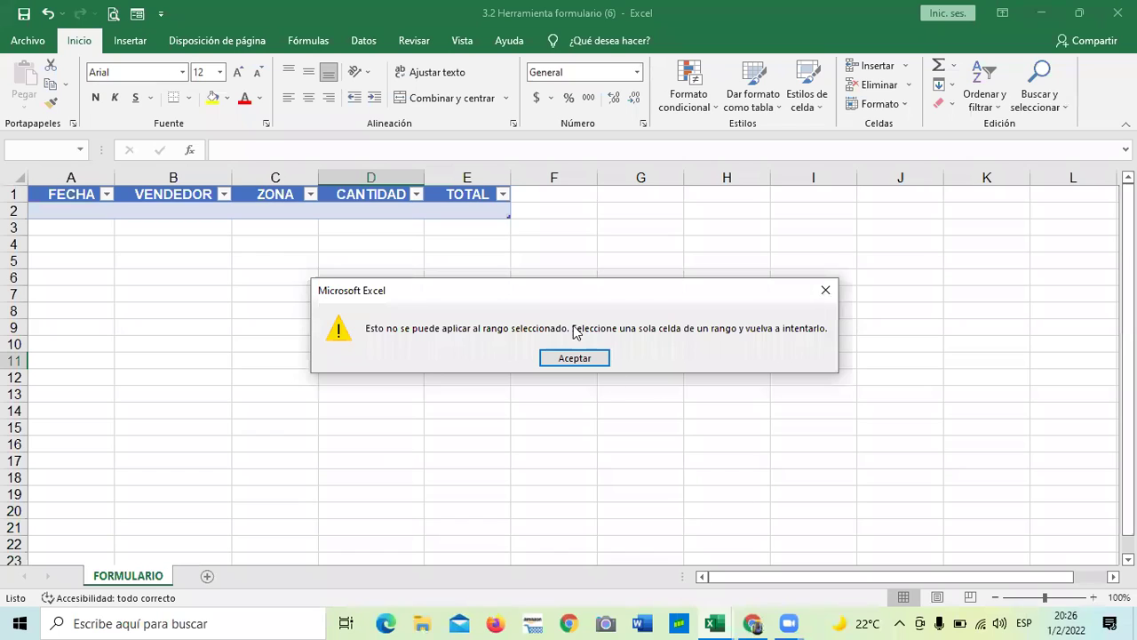
click(570, 359)
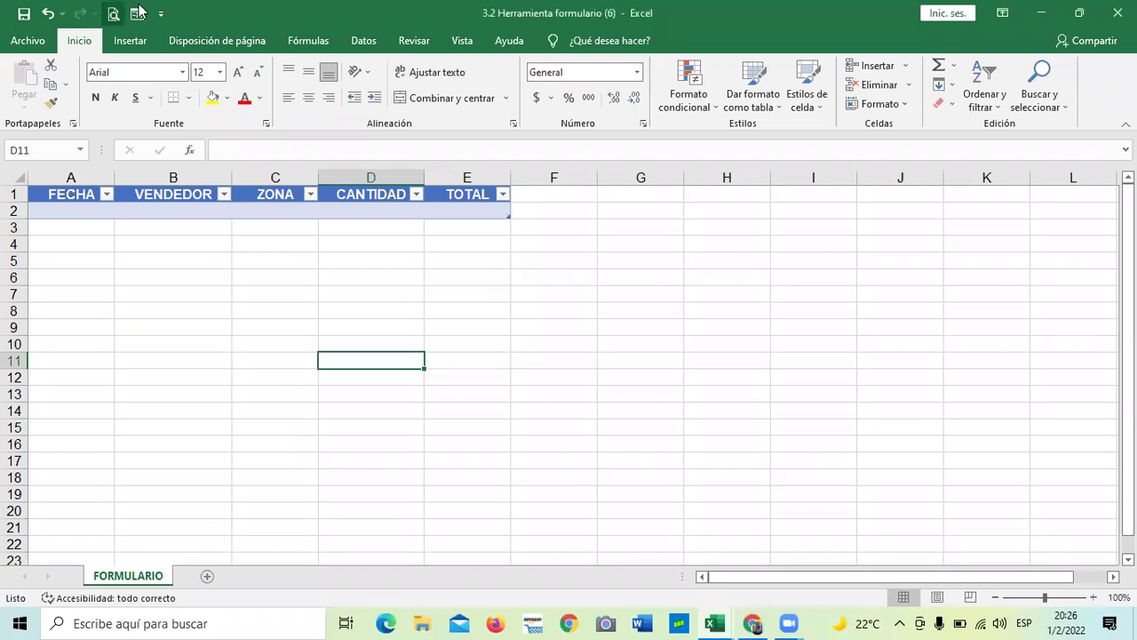
click(79, 194)
click(219, 243)
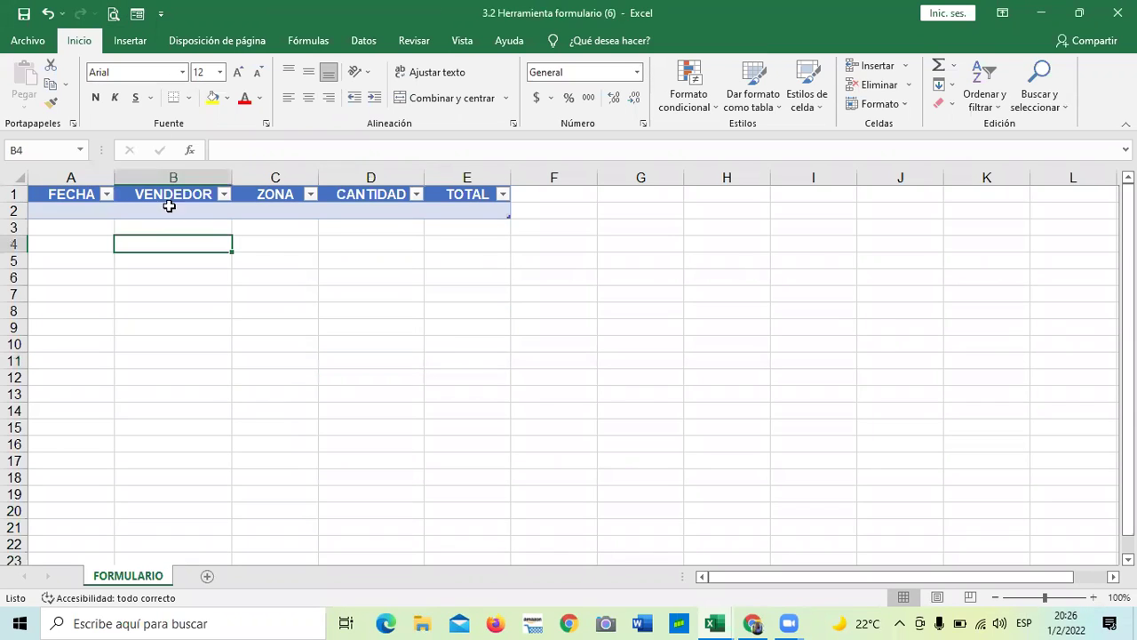
click(88, 196)
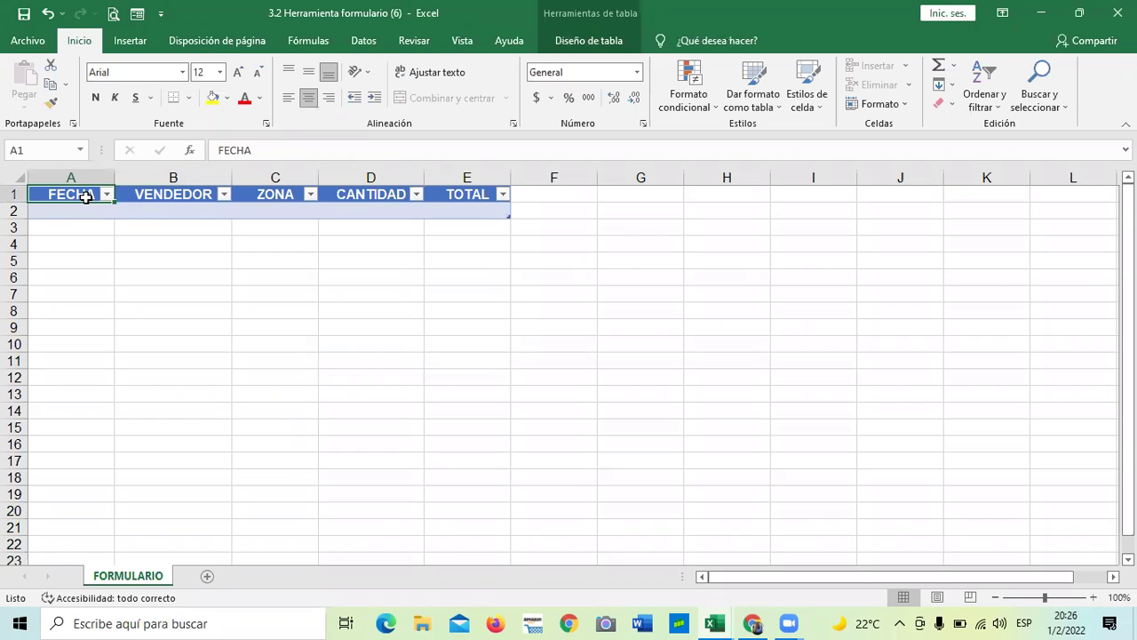
Open the table's data form, move it below the headers, and start the FECHA date with 12/.
click(138, 14)
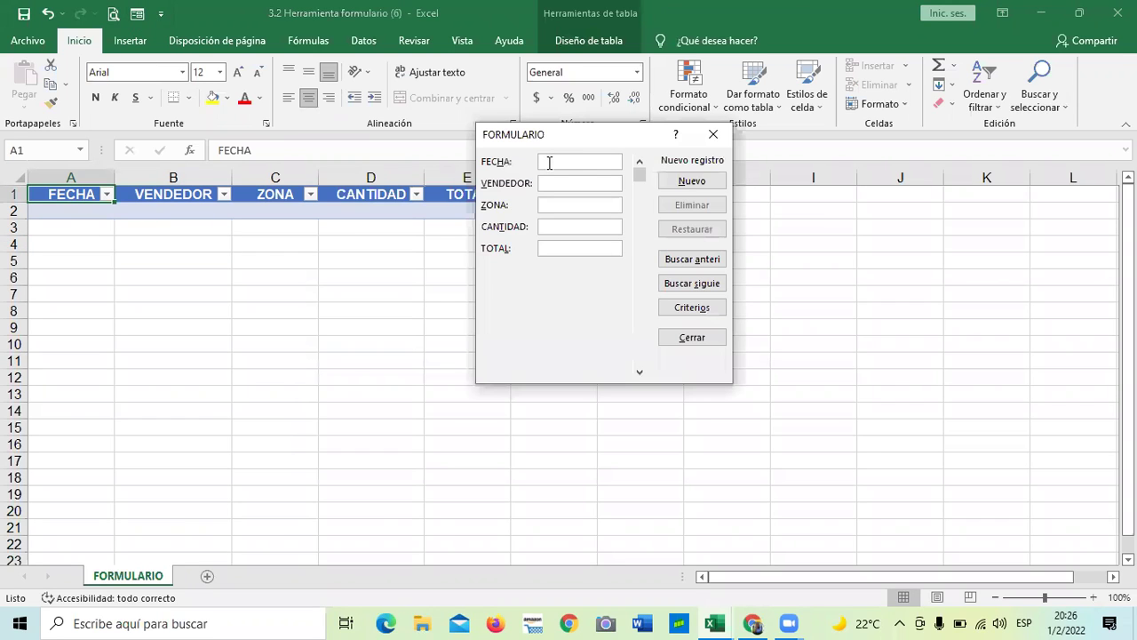
drag(594, 139, 592, 250)
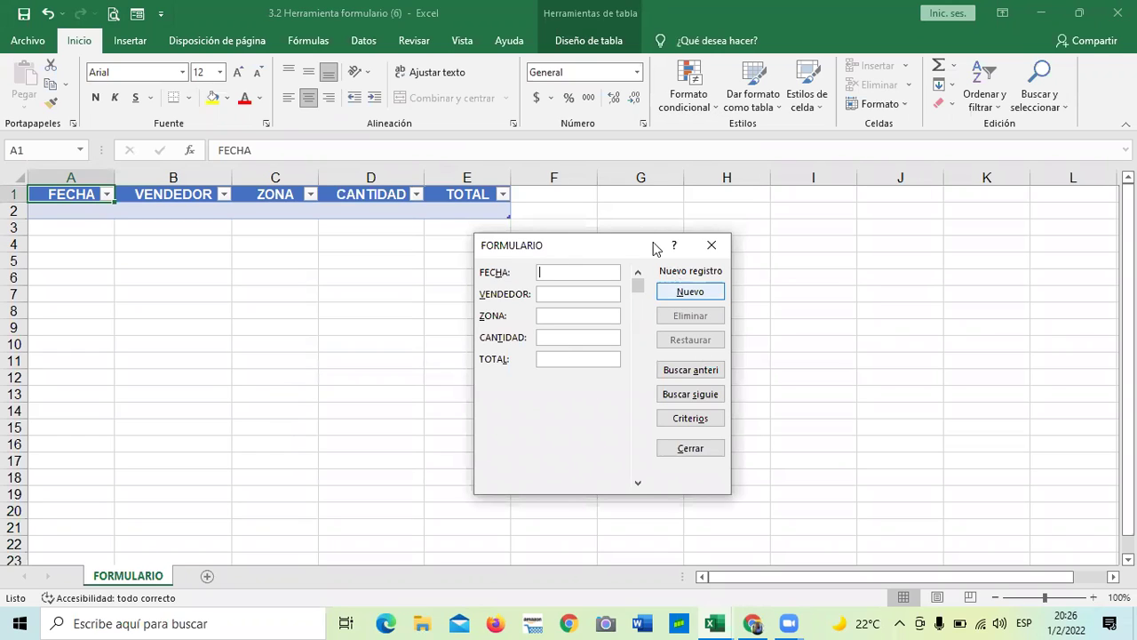
drag(620, 245, 622, 235)
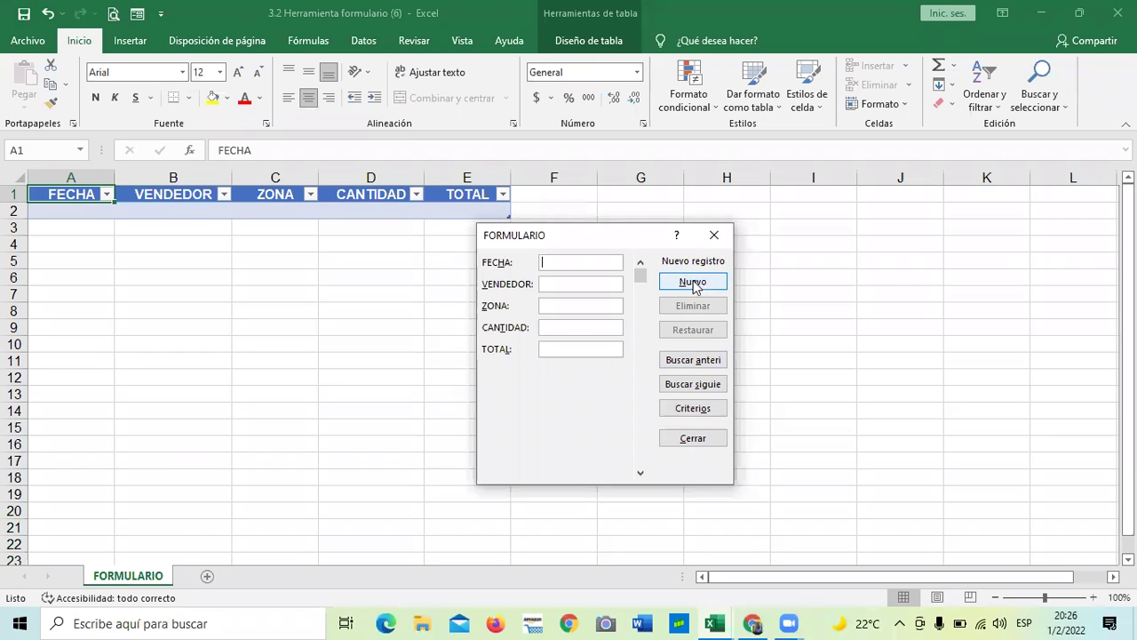
key(Tab)
key(Tab)
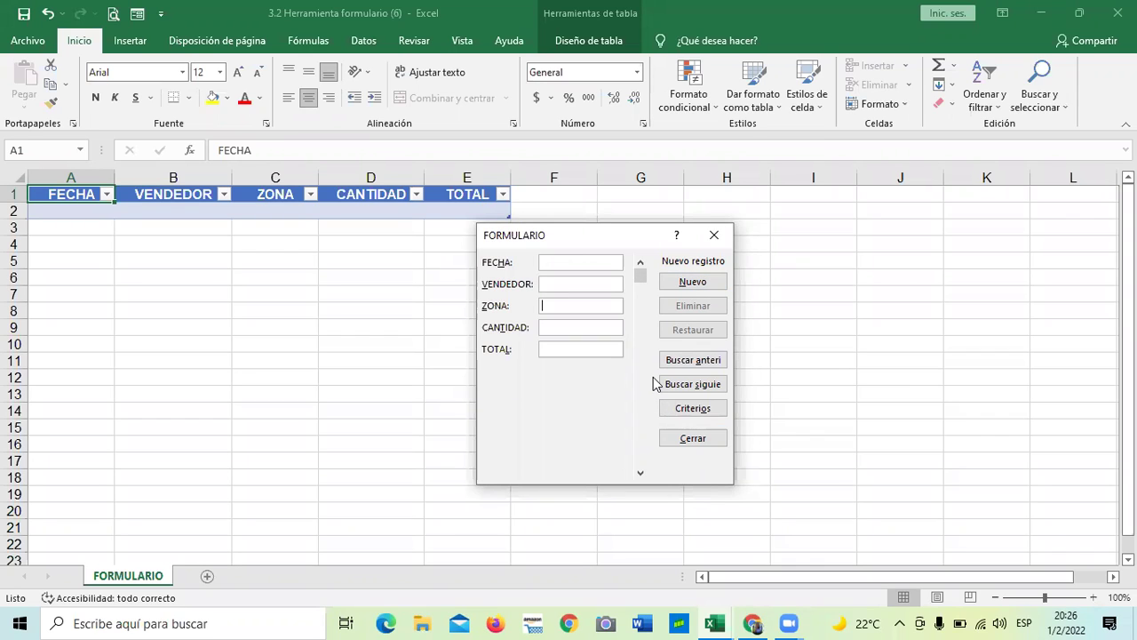
key(Tab)
key(Tab)
key(Tab)
key(Tab)
key(Tab)
key(Tab)
key(Tab)
key(Tab)
key(Tab)
key(Tab)
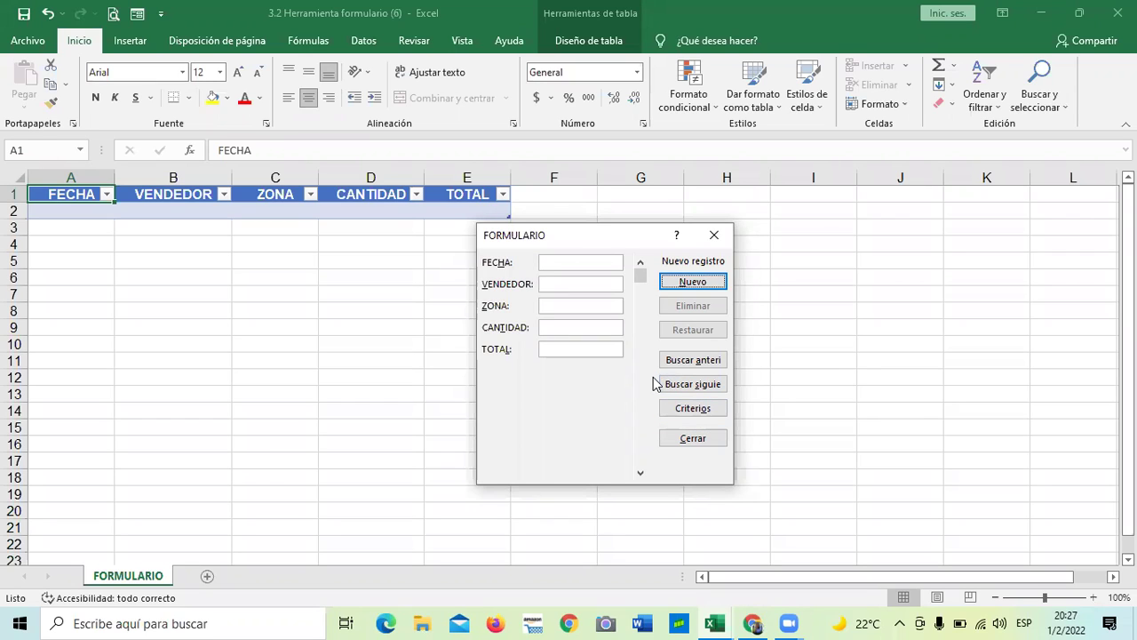
key(Tab)
key(Tab)
key(Tab)
text(12/)
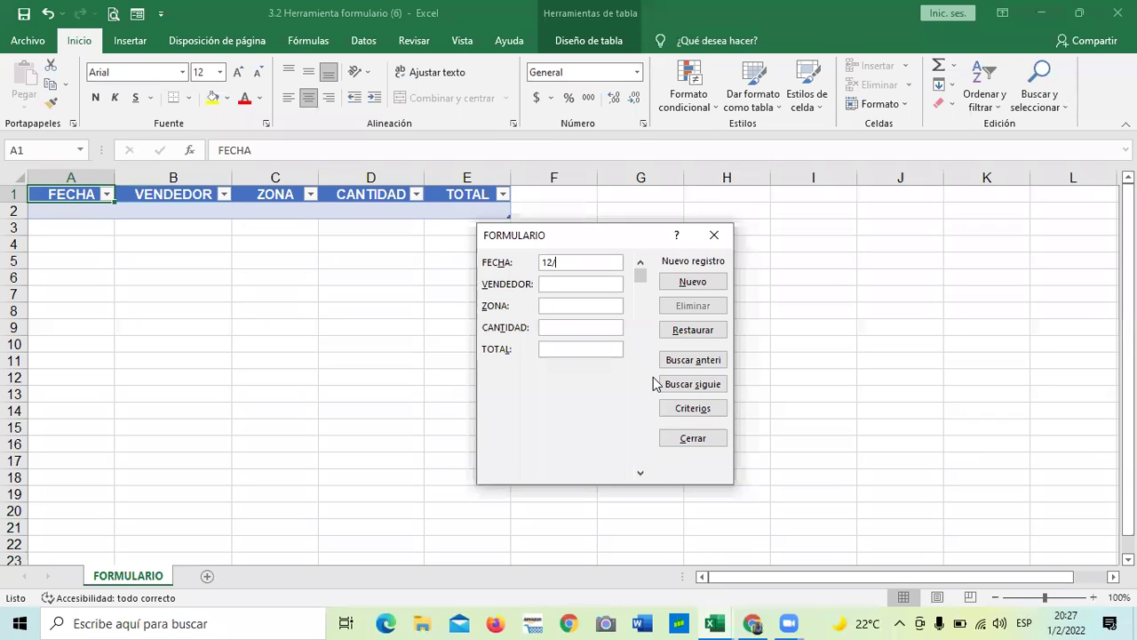
Complete the date as 12/2/2021, save it as the first record, and bring that record back.
text(2/2021)
key(Return)
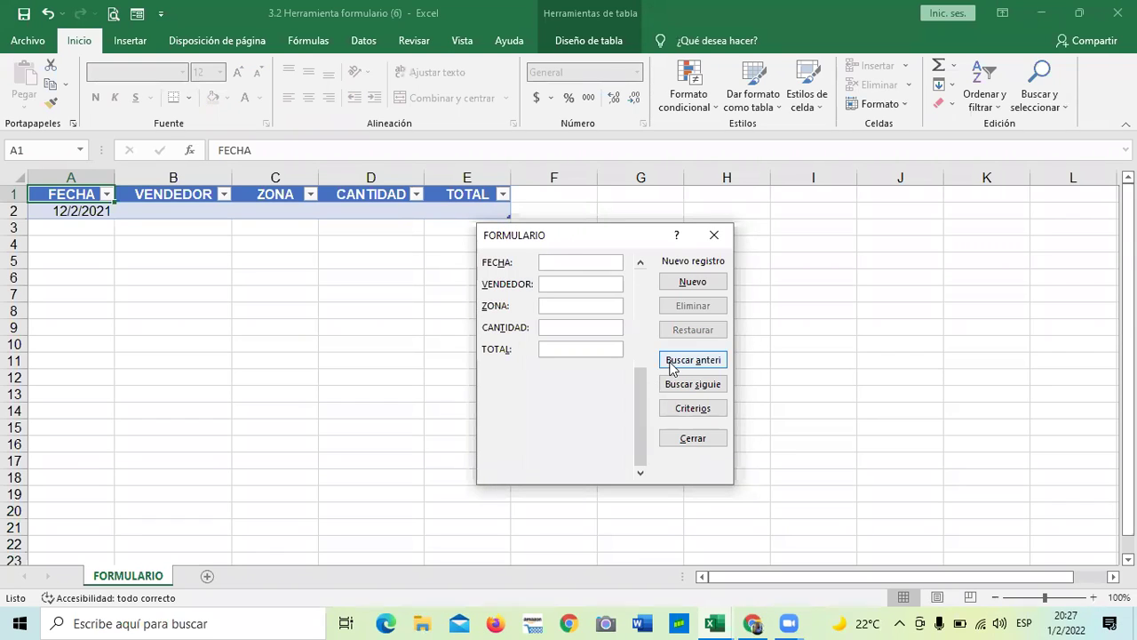
drag(636, 394, 649, 279)
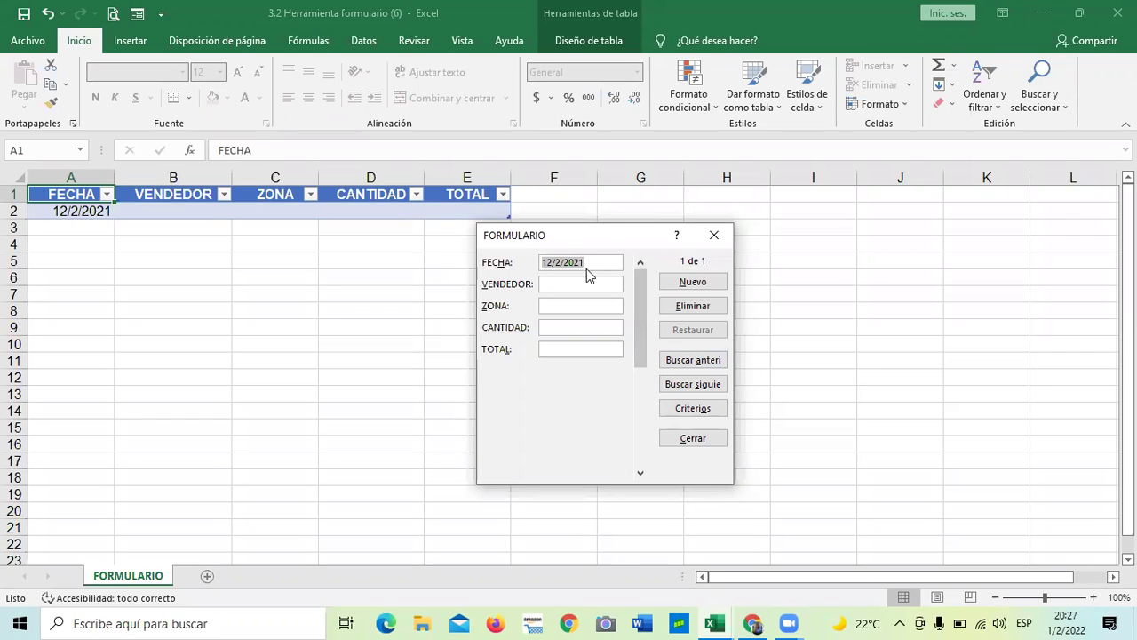
Fill in the first record's seller name, zone Central, CANTIDAD 100 and TOTAL 1000, and save it.
click(586, 281)
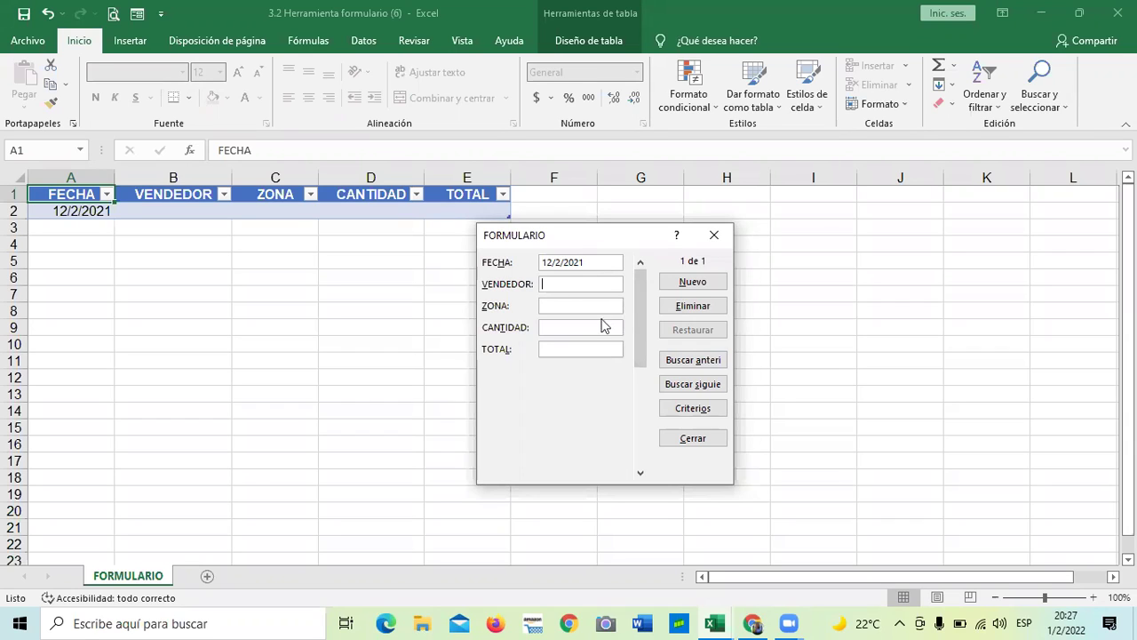
key(Tab)
key(Tab)
key(Tab)
key(Tab)
key(Tab)
key(Tab)
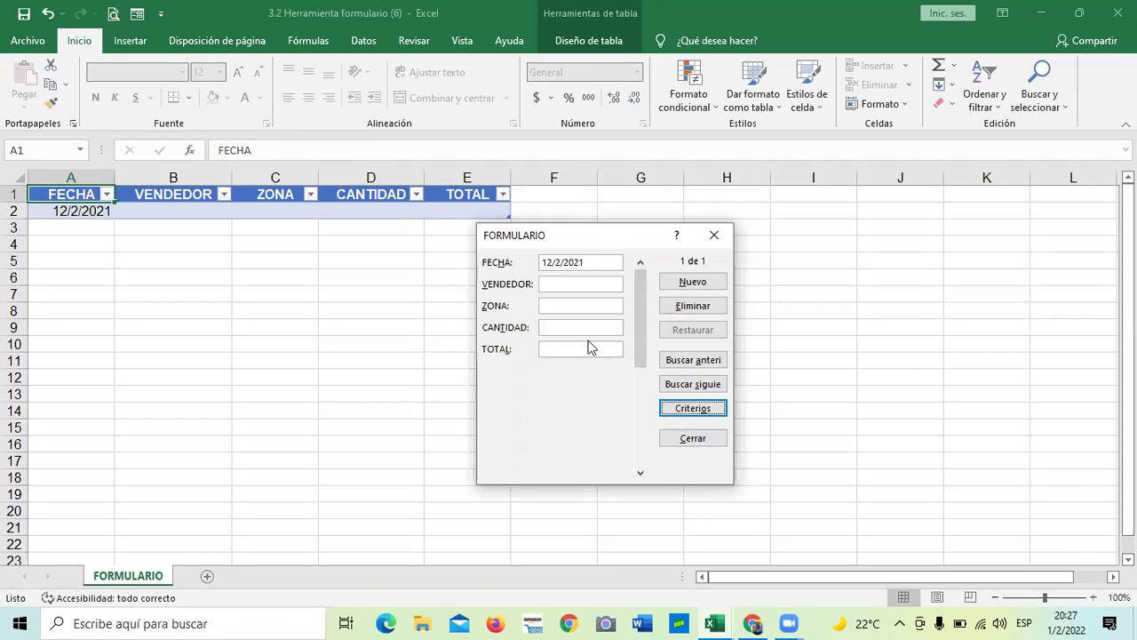
key(Tab)
key(Tab)
key(Tab)
key(Tab)
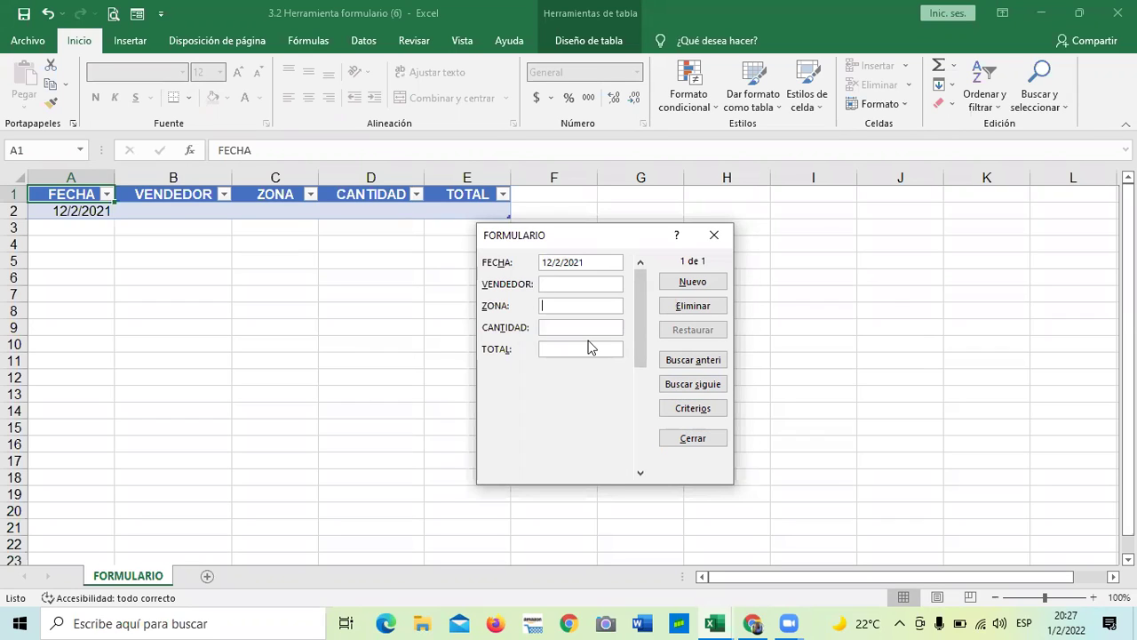
key(Tab)
key(Tab)
key(Tab)
key(Tab)
key(Tab)
key(Tab)
key(Tab)
key(Tab)
text(Juan)
key(Tab)
text(ce)
key(BackSpace)
key(BackSpace)
text(Centr)
text(al)
text(100)
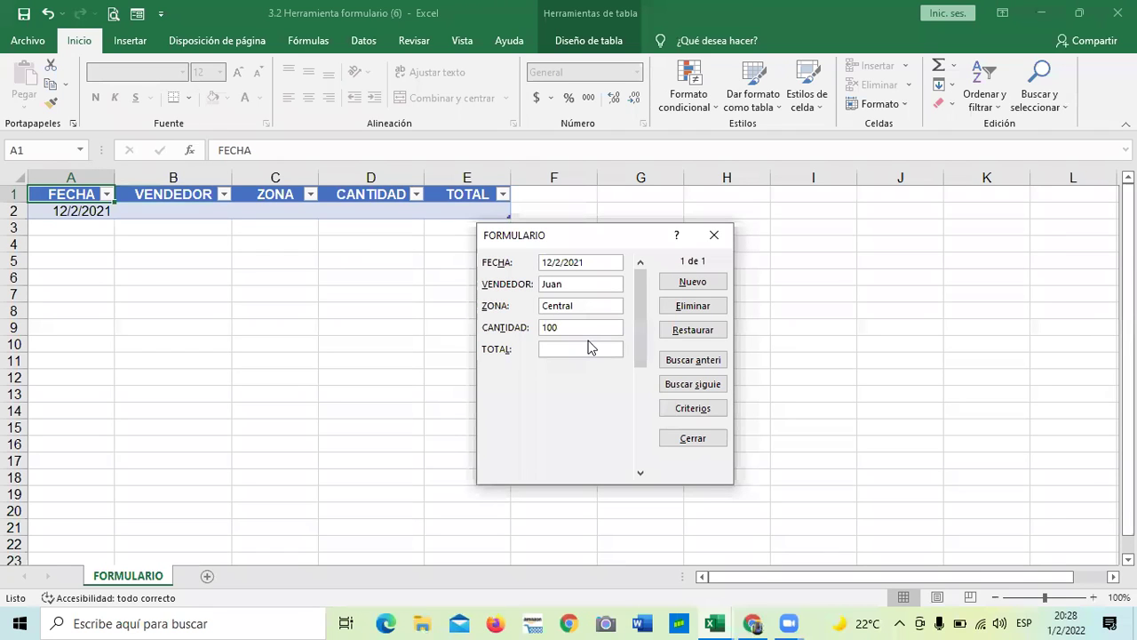
text(1000)
key(Return)
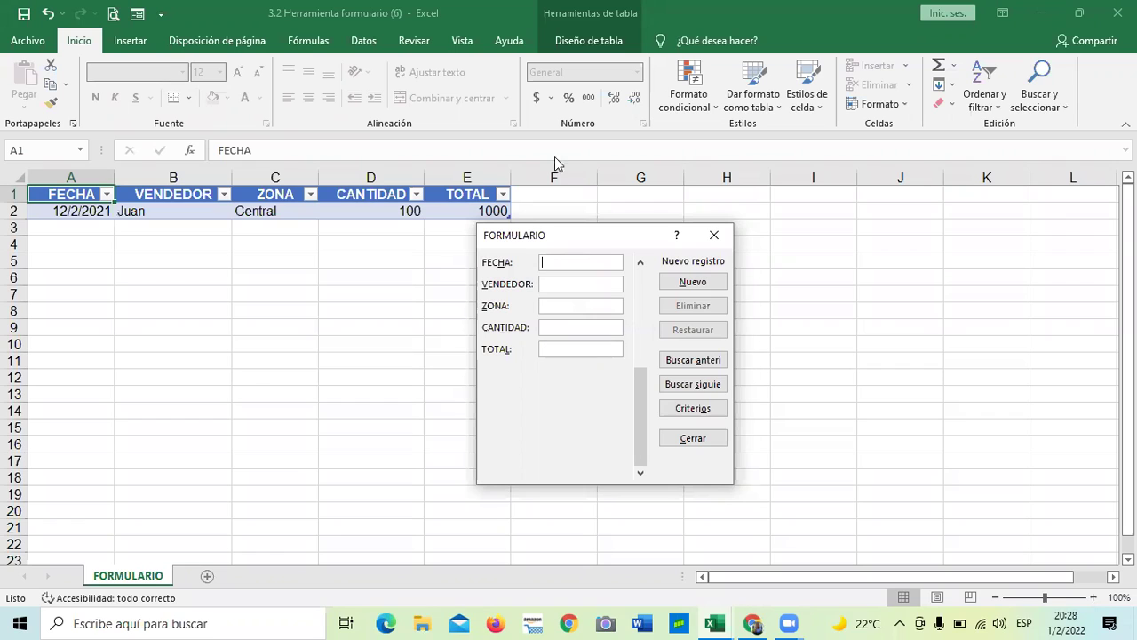
Add a second record: date 25/10/2019, a seller name, zone Occidente, CANTIDAD 50, TOTAL 500.
drag(620, 232, 683, 231)
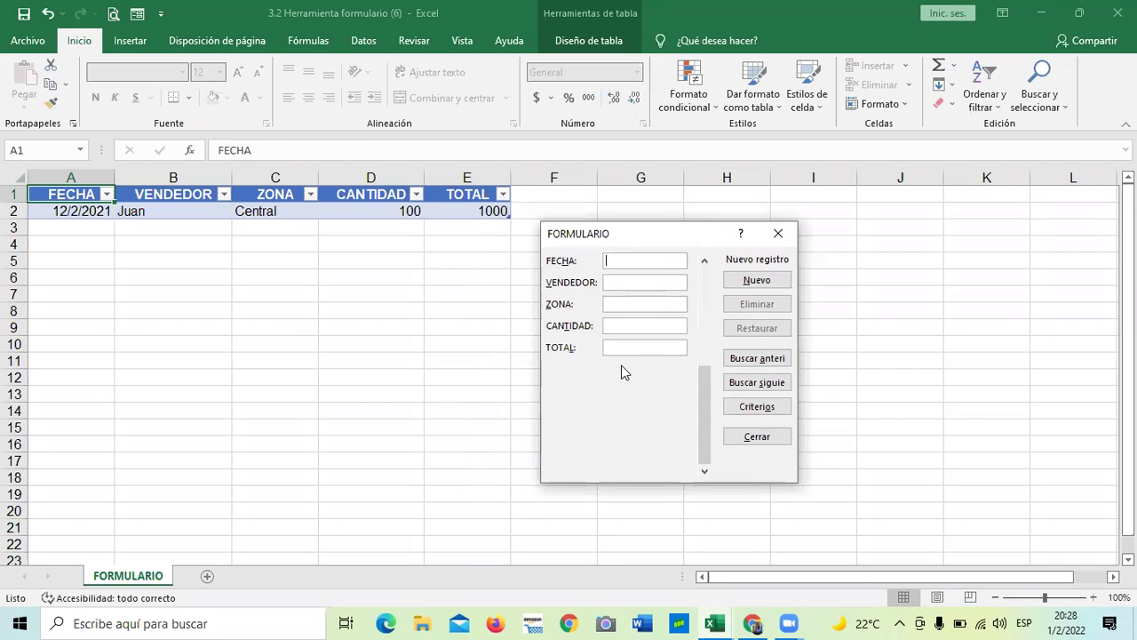
text(25/10/2019)
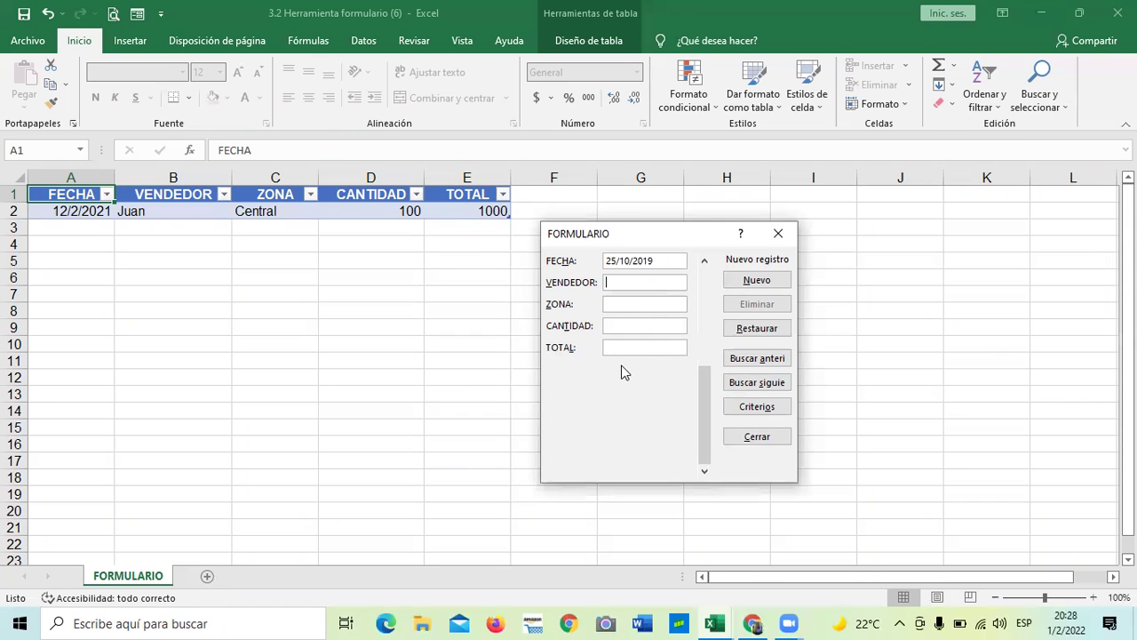
text(Ped)
text(Occidente)
key(Tab)
text(50500)
key(Tab)
key(Return)
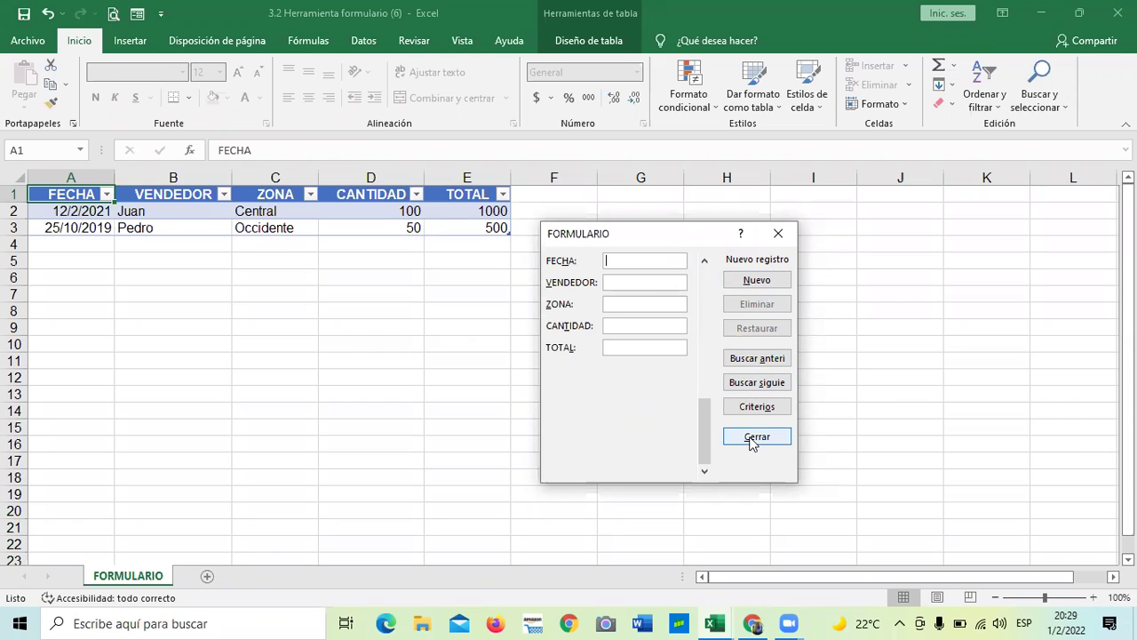
Close the data form and check the entered dates, sellers and zones in the table.
click(755, 437)
click(656, 357)
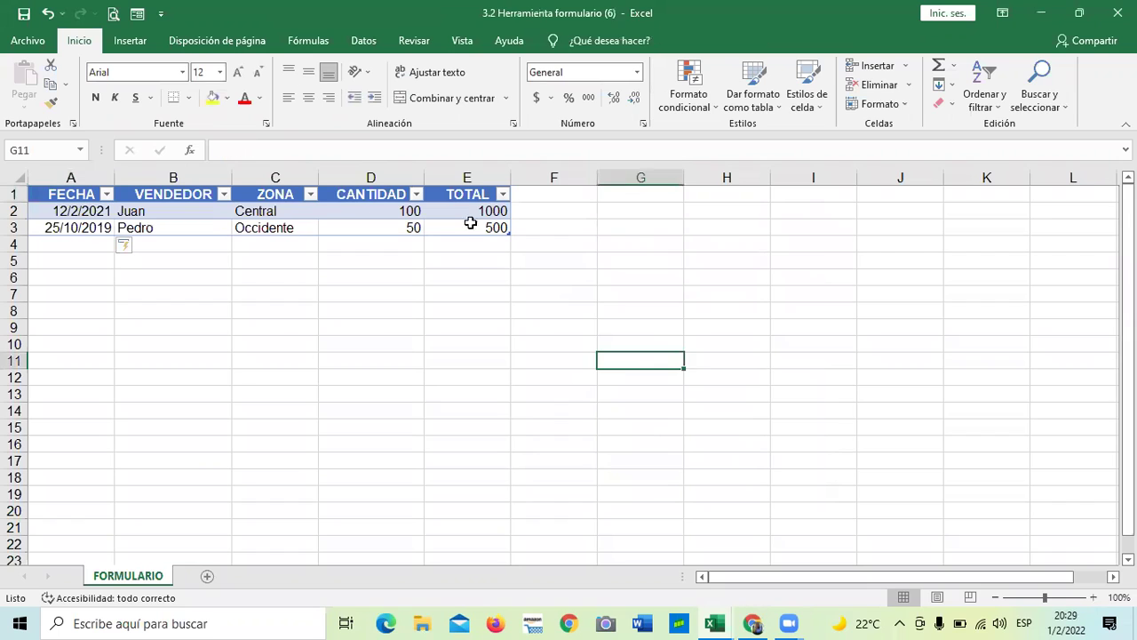
click(331, 216)
click(268, 224)
click(120, 217)
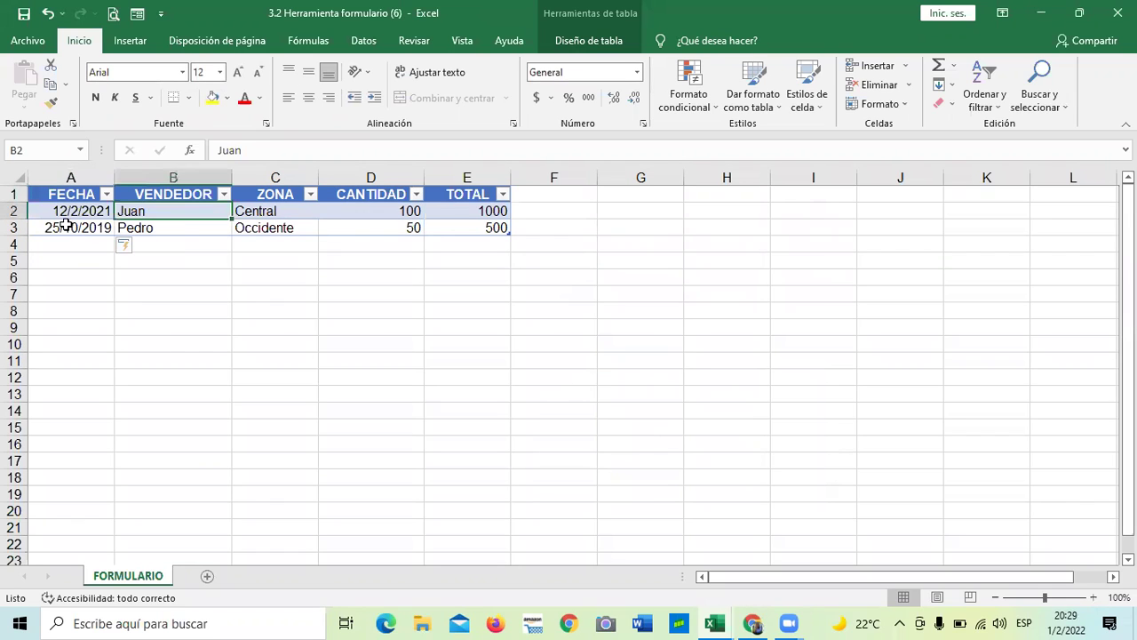
click(70, 210)
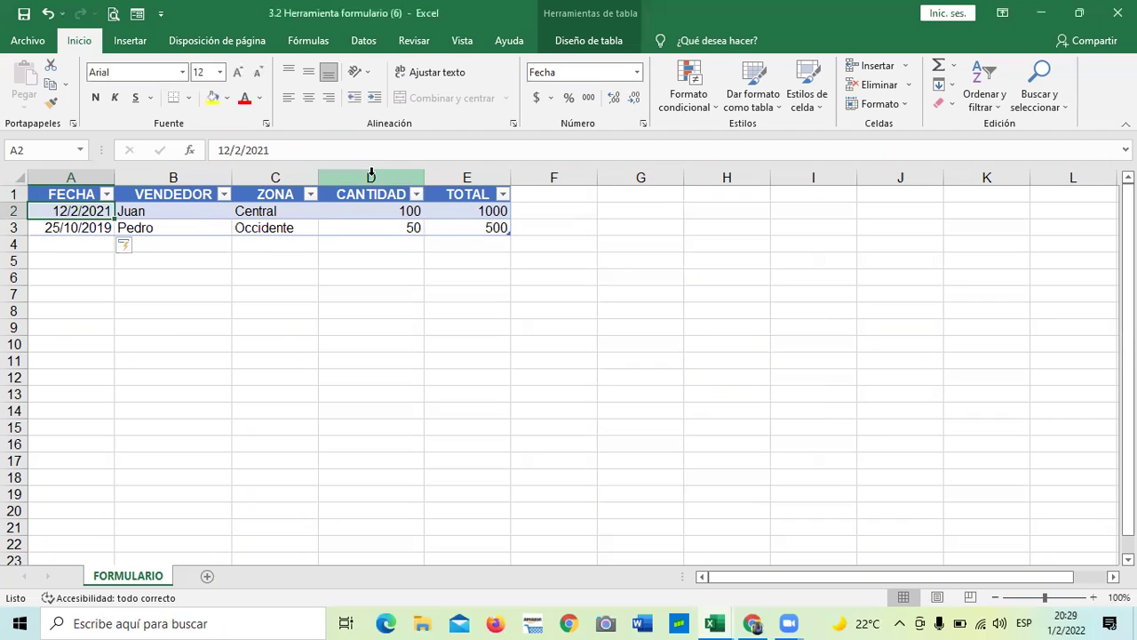
click(589, 234)
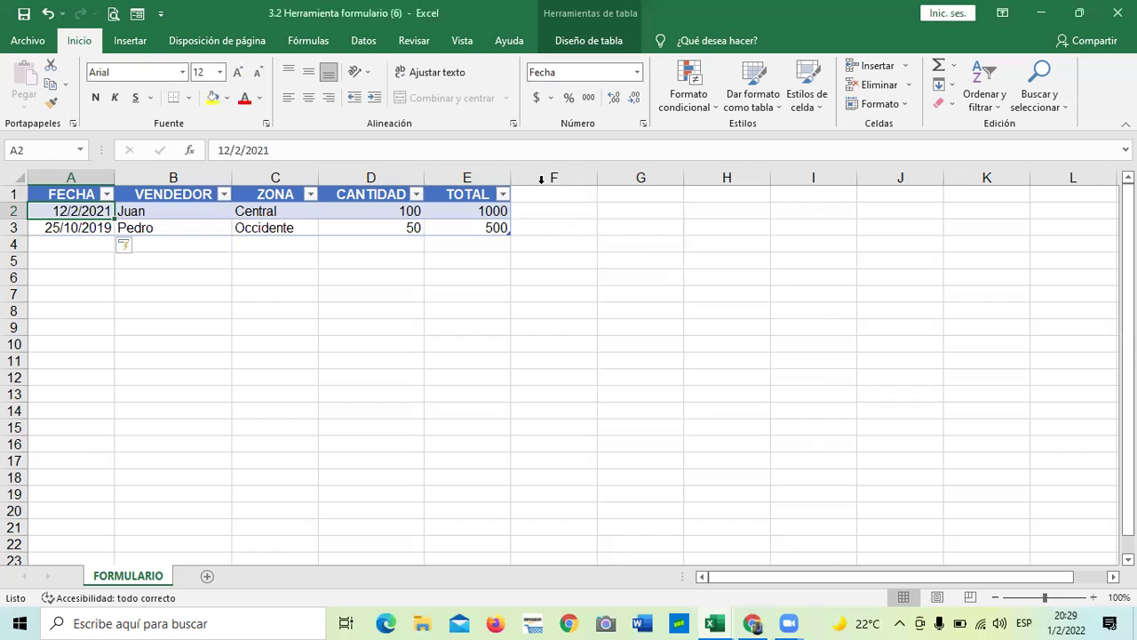
Insert a blank column before TOTAL via Insertar, shifting TOTAL to column F.
click(492, 176)
right_click(491, 178)
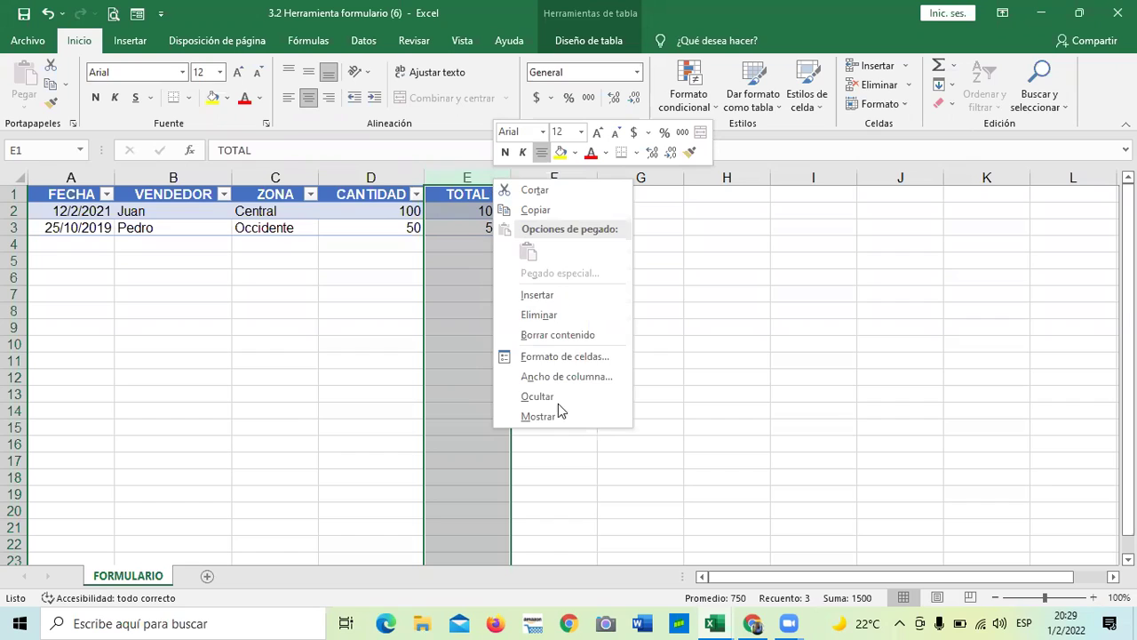
click(574, 295)
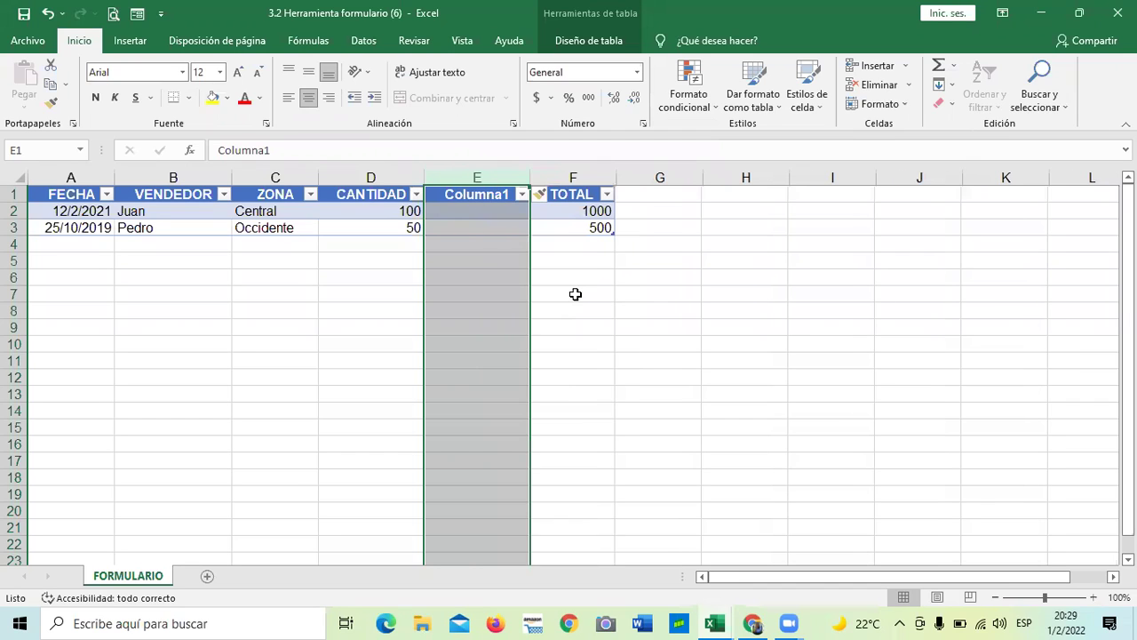
click(630, 308)
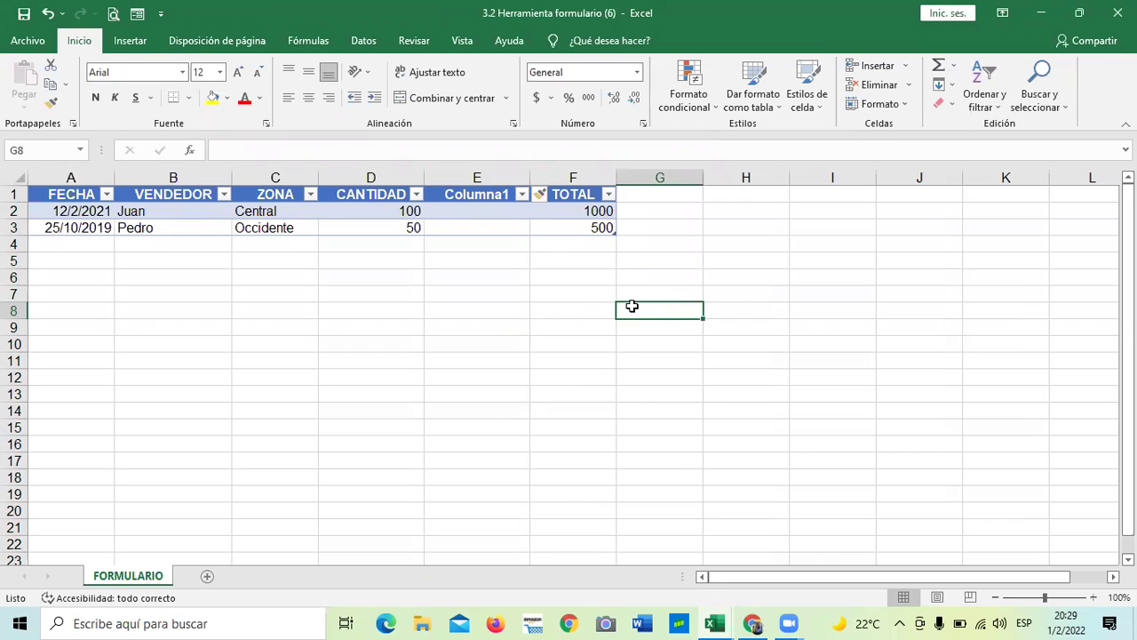
click(522, 311)
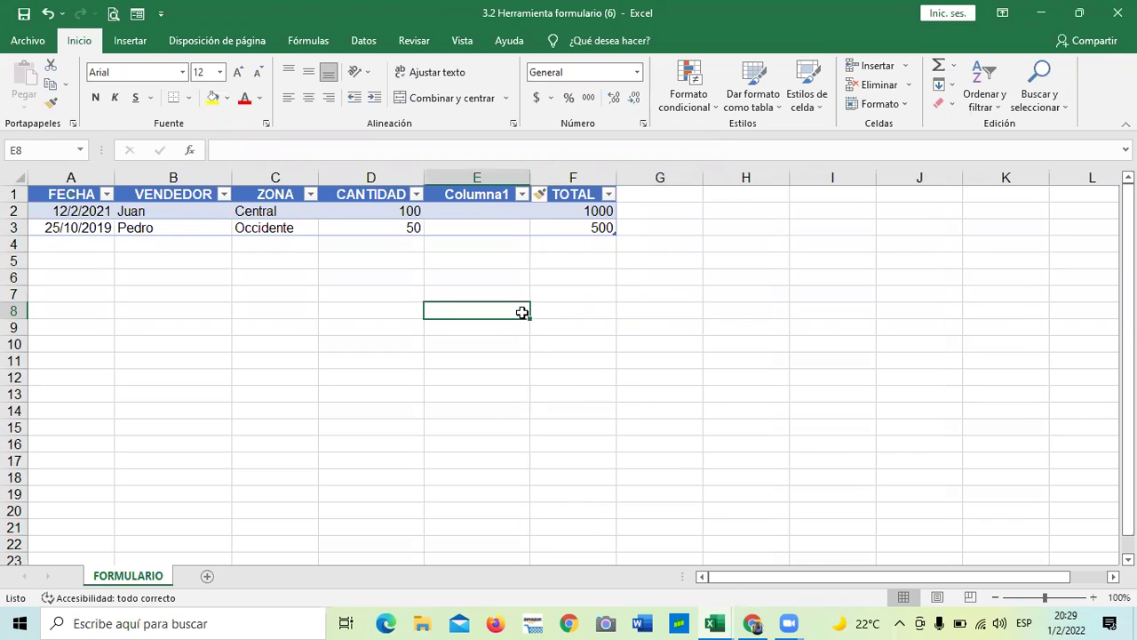
click(472, 210)
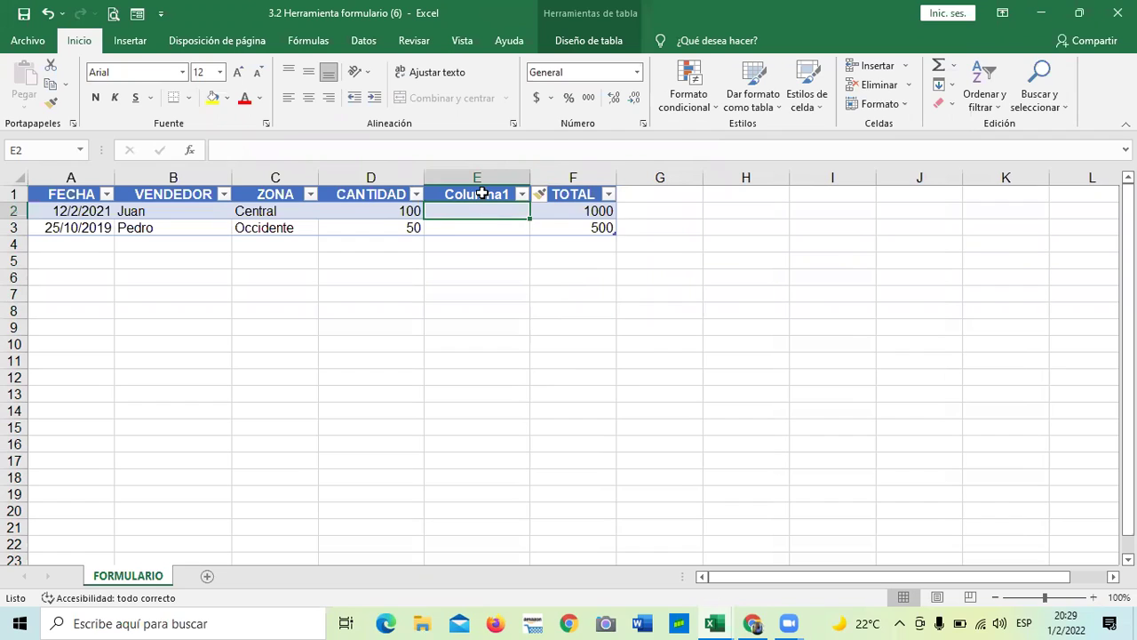
Rename the Columna1 header to PRECIO in capital letters.
click(480, 192)
text(precio)
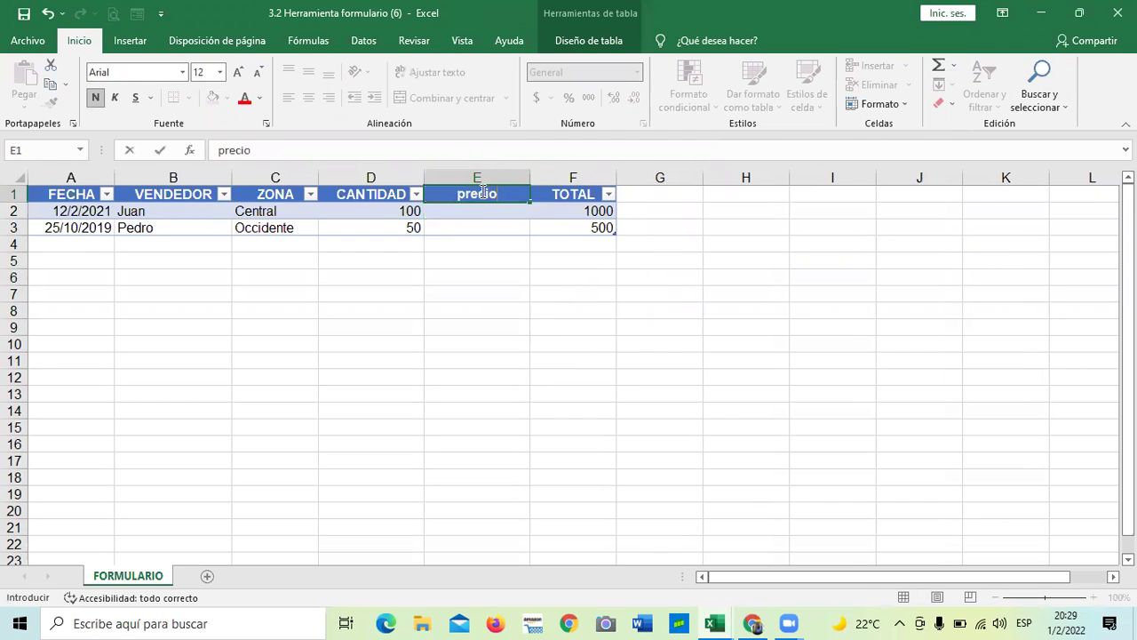
key(Return)
click(578, 325)
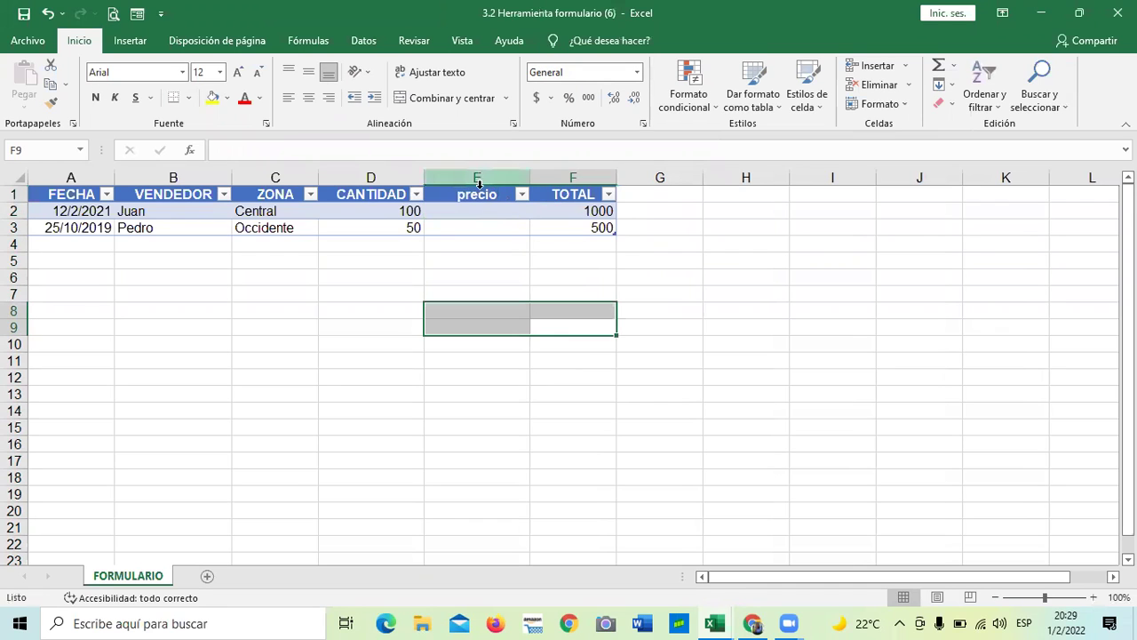
click(482, 196)
key(BackSpace)
key(Caps_Lock)
text(PRECIO)
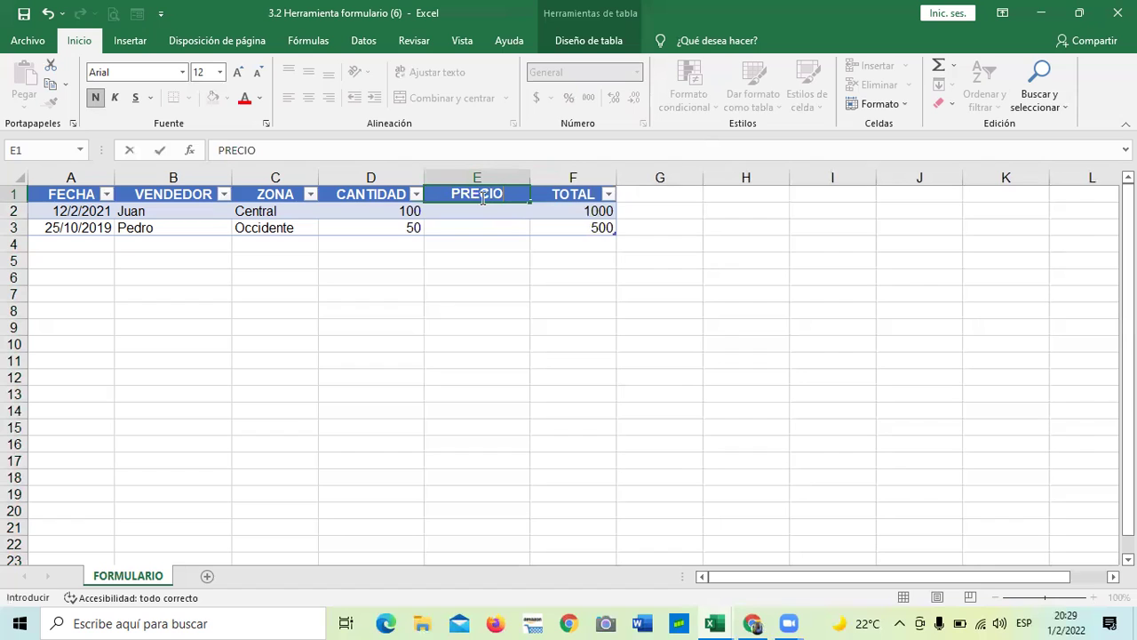
key(Return)
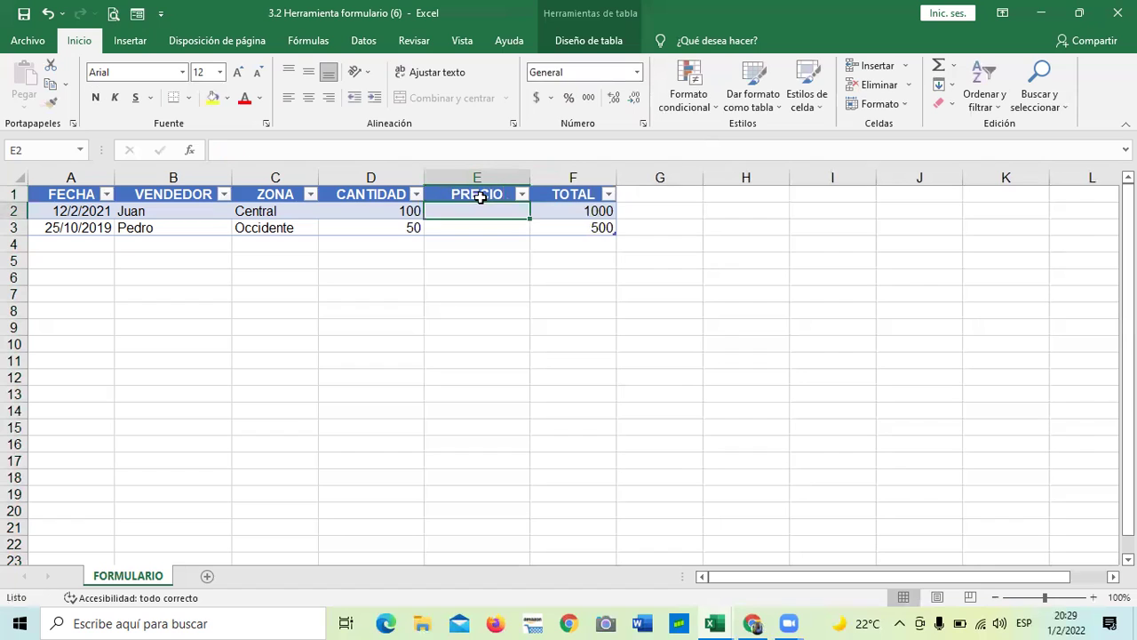
click(446, 356)
Enter prices 10 in E2 and 5 in E3.
click(459, 216)
text(10)
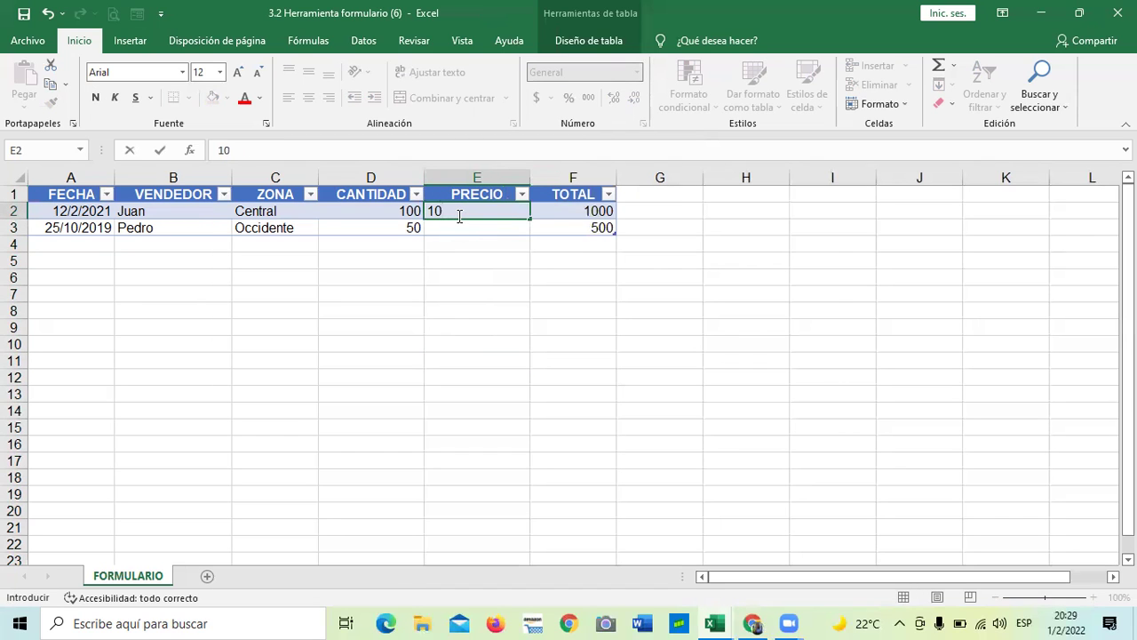
key(Return)
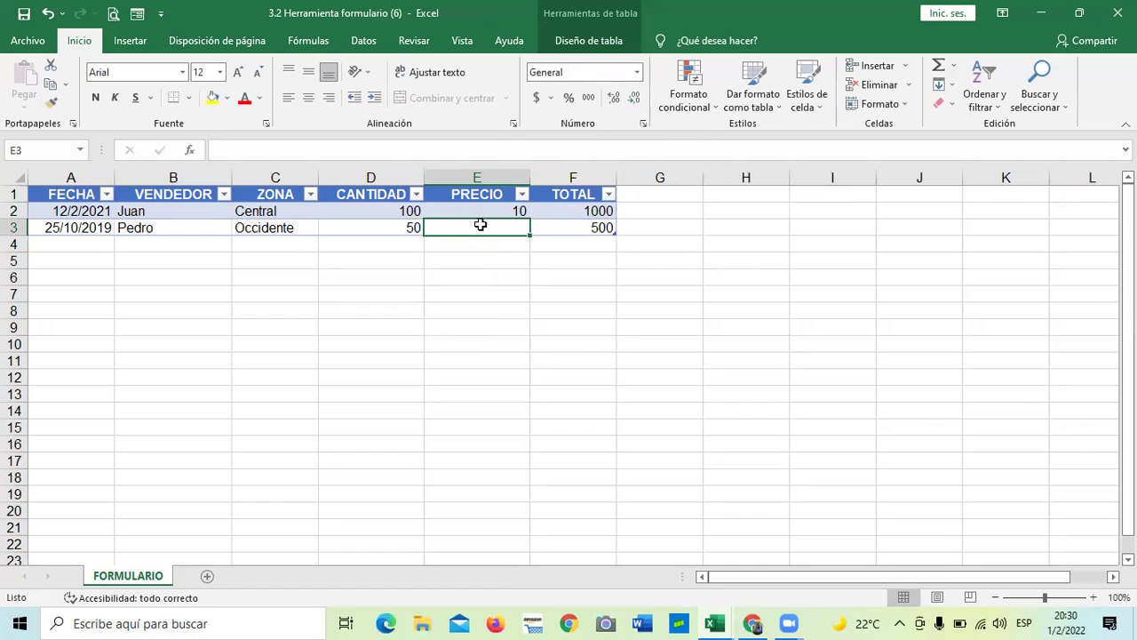
text(5)
key(Return)
click(597, 391)
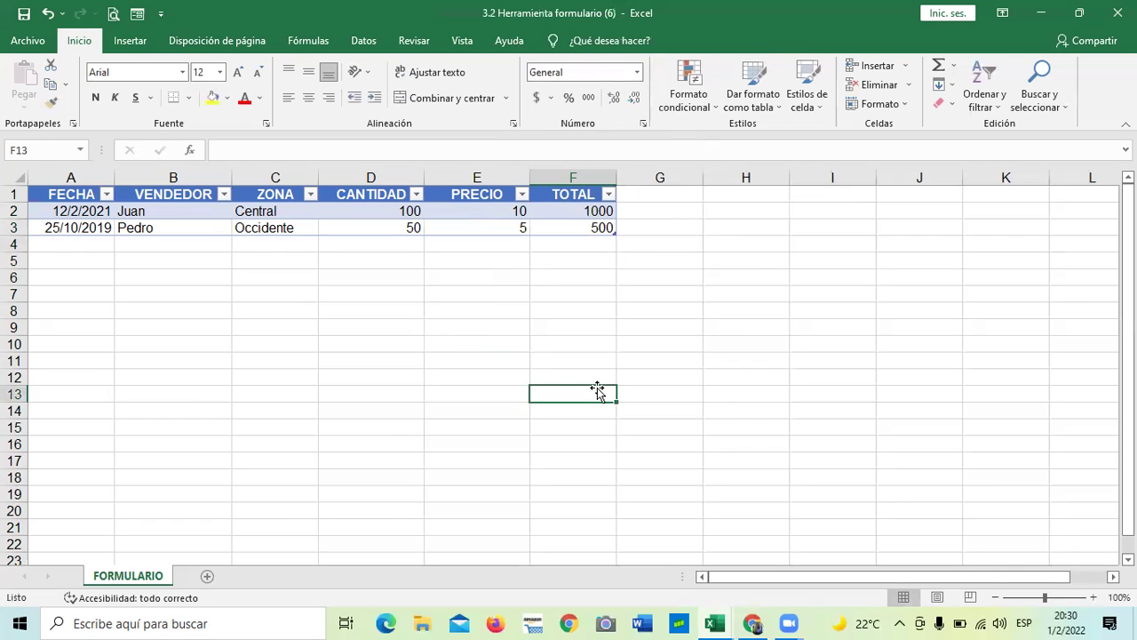
Review the TOTAL values 1000 and 500 alongside CANTIDAD 100 and PRECIO 10.
click(558, 206)
click(543, 228)
click(557, 206)
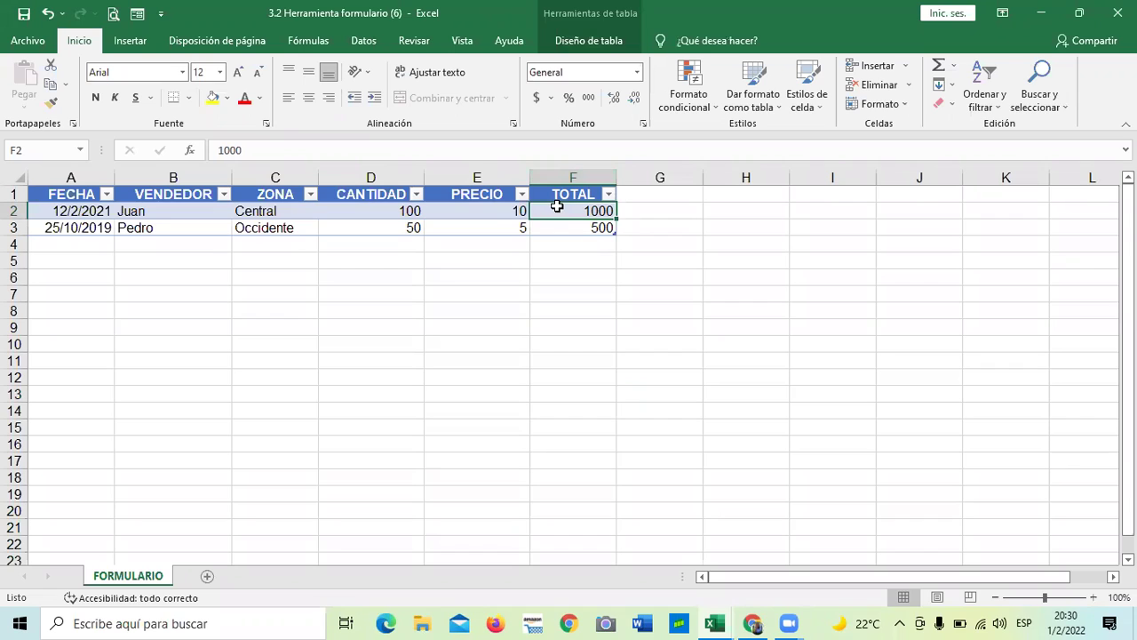
click(546, 227)
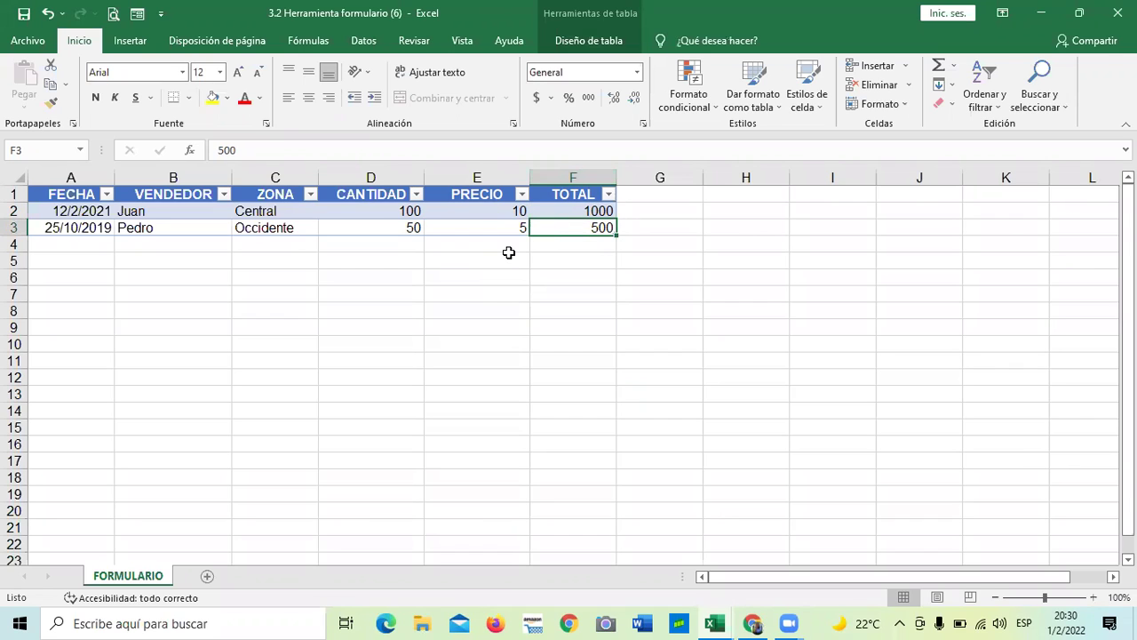
click(474, 284)
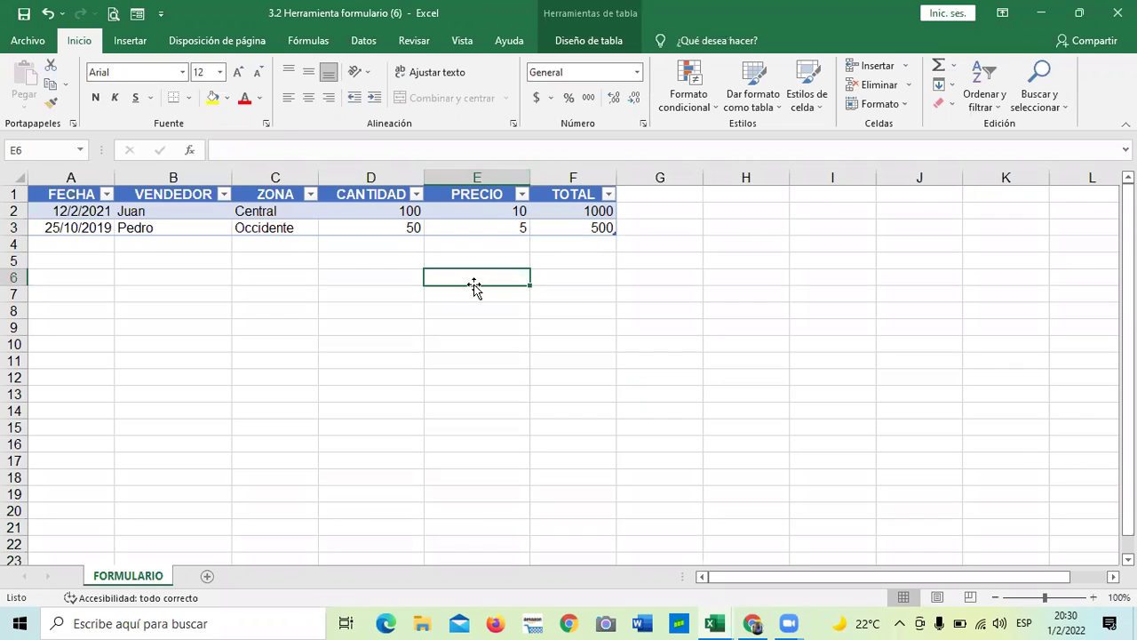
click(411, 212)
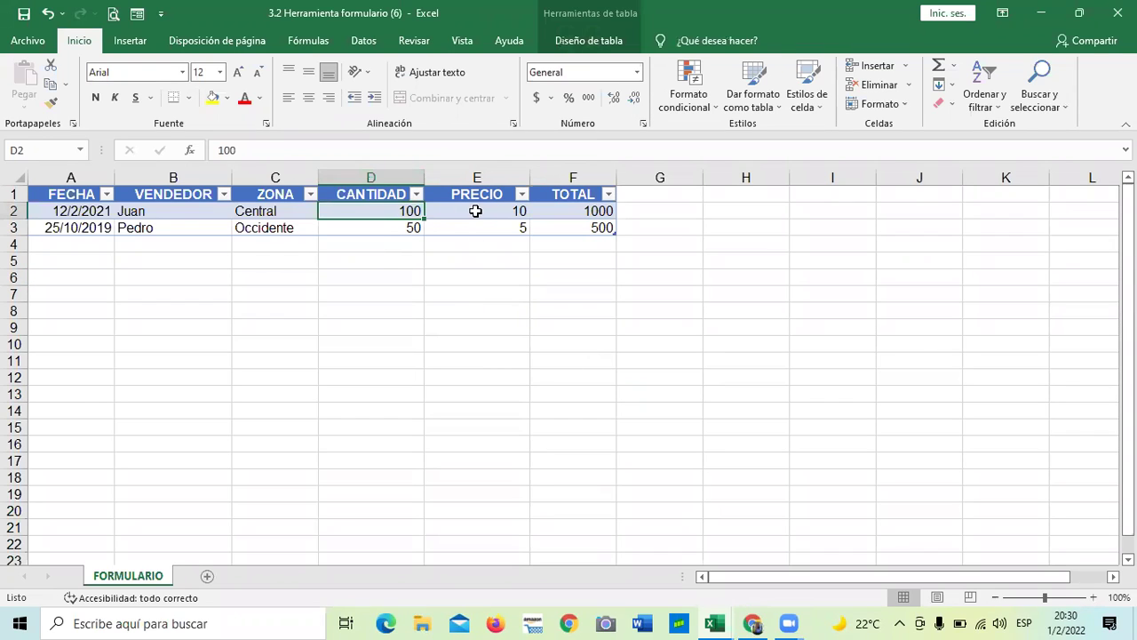
click(474, 211)
Clear the 1000 and 500 from TOTAL cells F2 and F3.
click(570, 214)
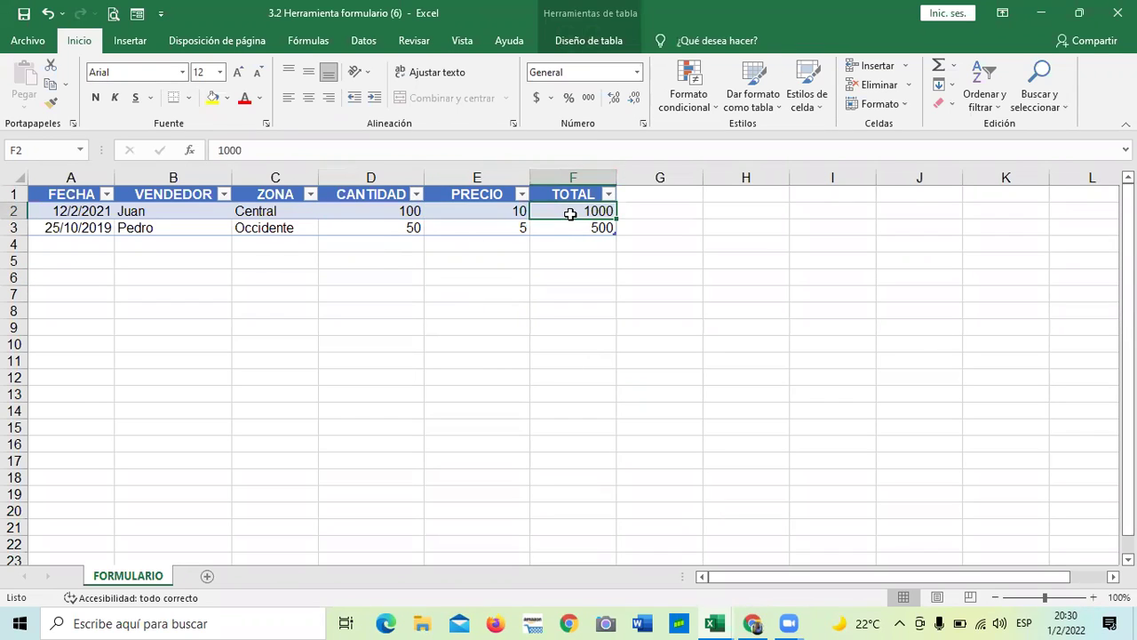
key(Delete)
click(567, 228)
key(Delete)
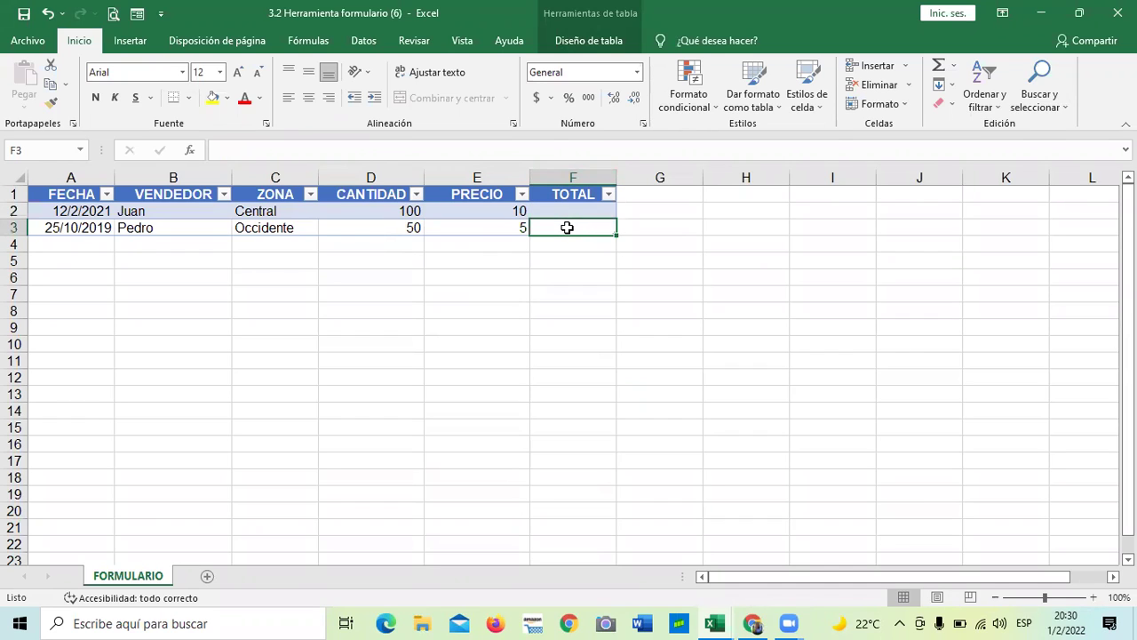
click(572, 328)
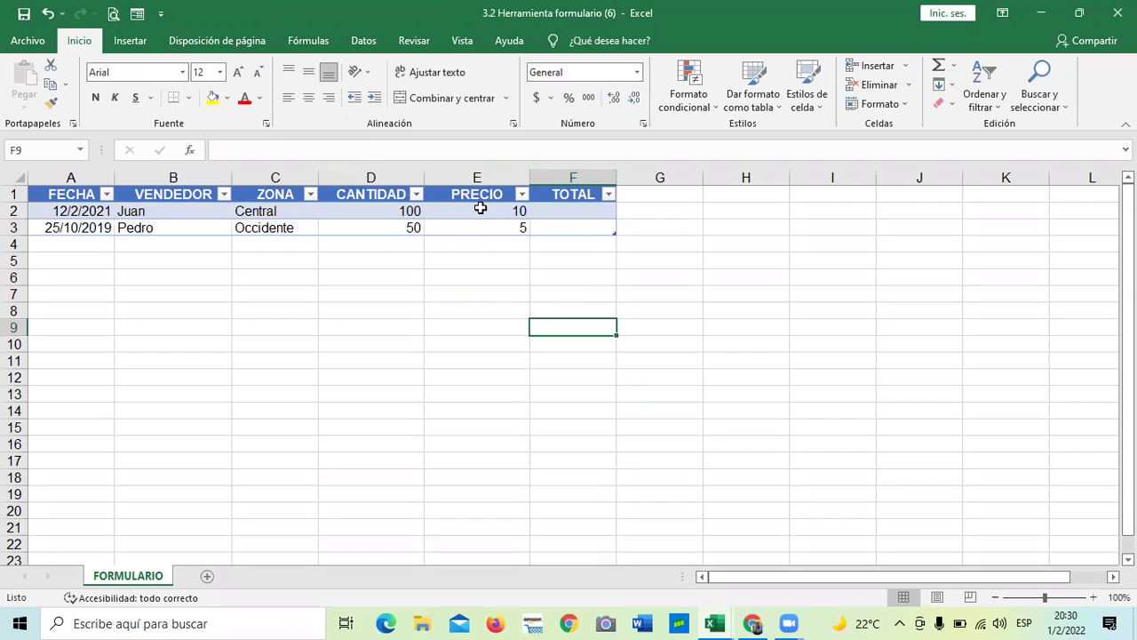
click(585, 212)
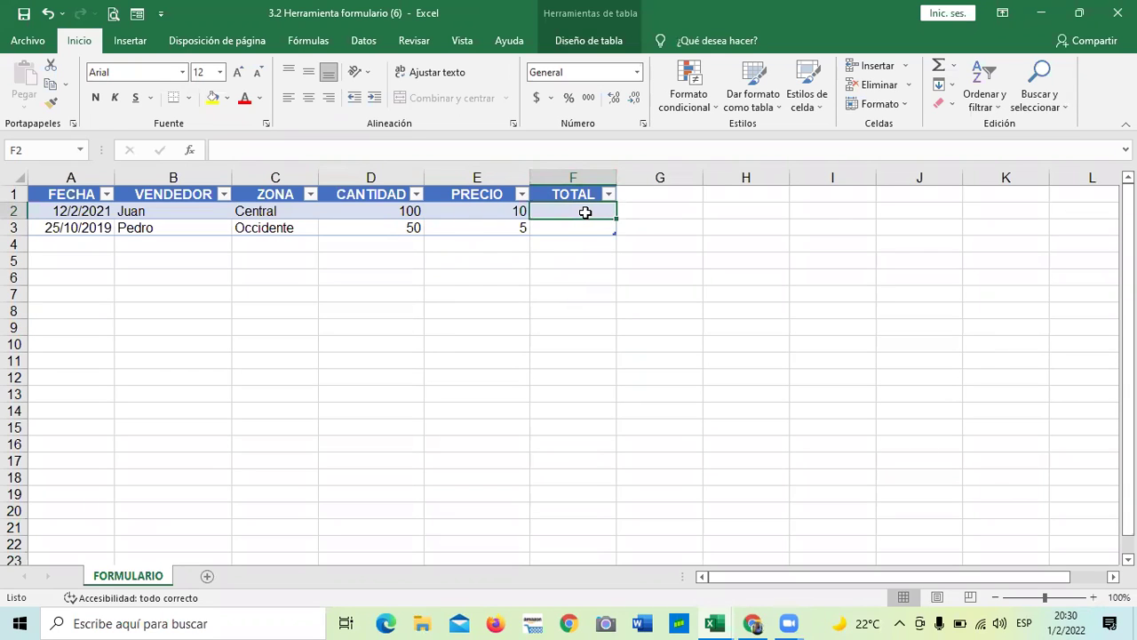
text(=)
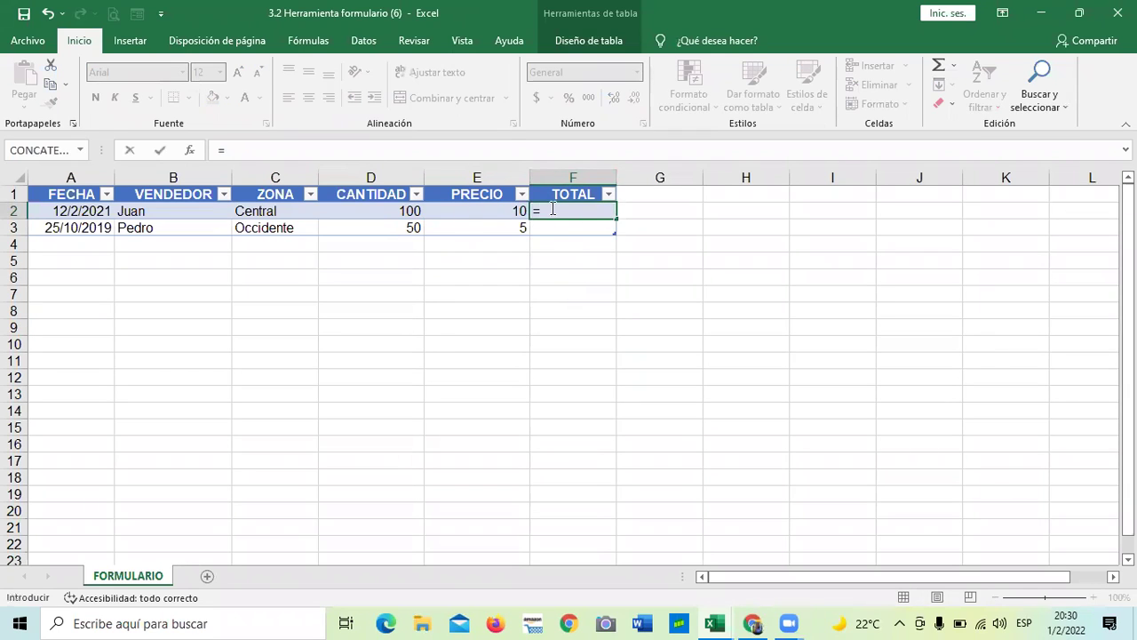
click(379, 210)
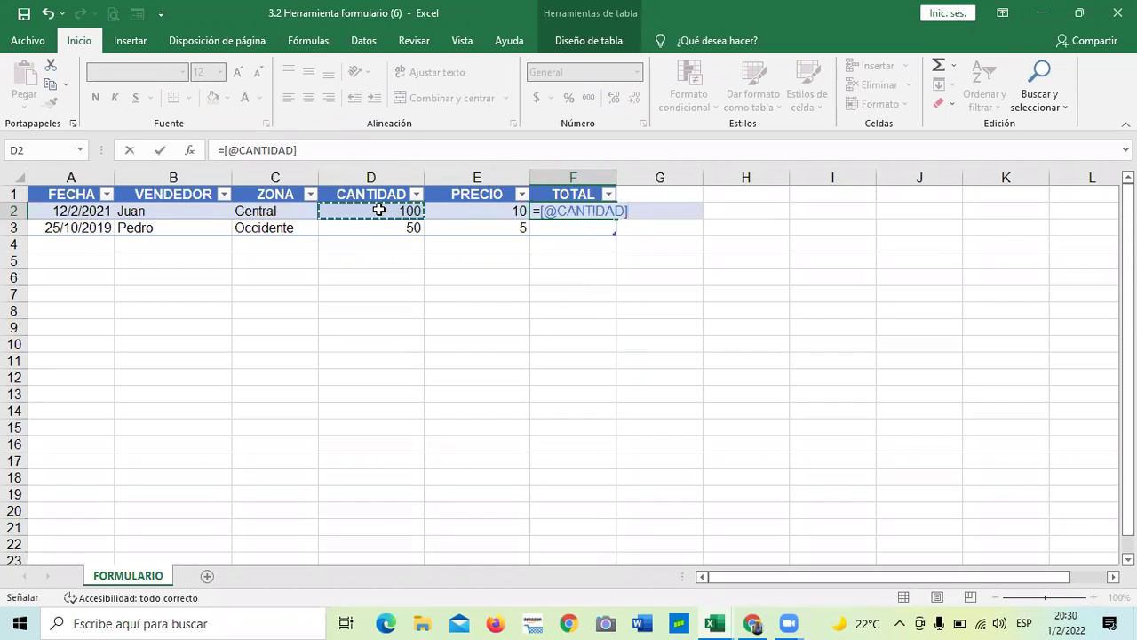
click(364, 147)
key(BackSpace)
key(BackSpace)
key(BackSpace)
key(BackSpace)
key(BackSpace)
key(BackSpace)
key(BackSpace)
key(BackSpace)
key(BackSpace)
key(BackSpace)
key(BackSpace)
key(BackSpace)
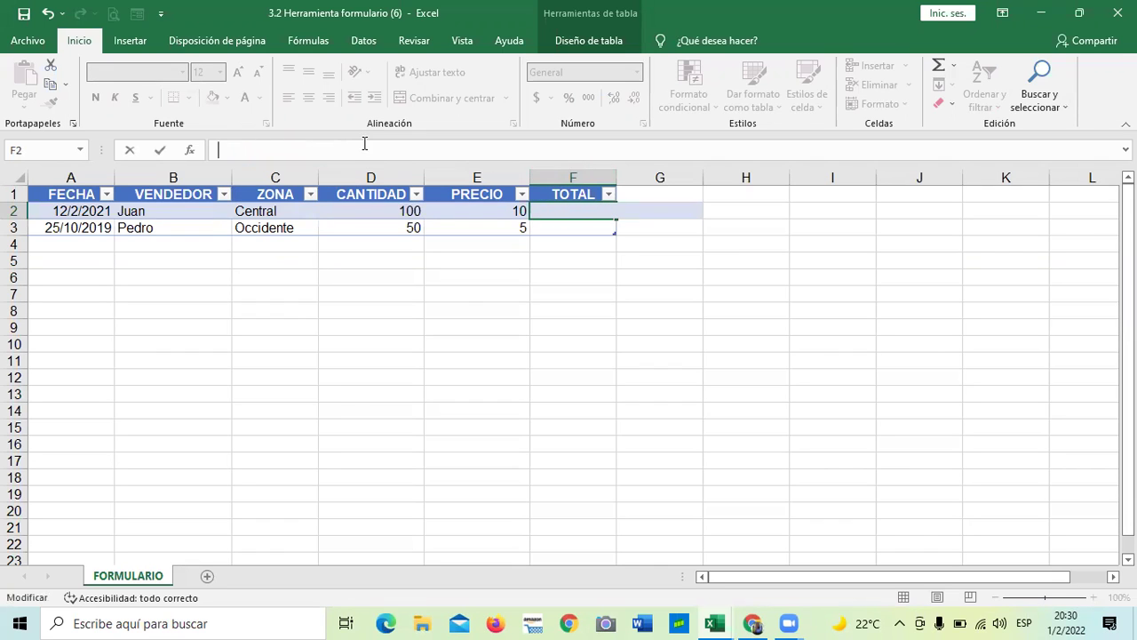
click(376, 292)
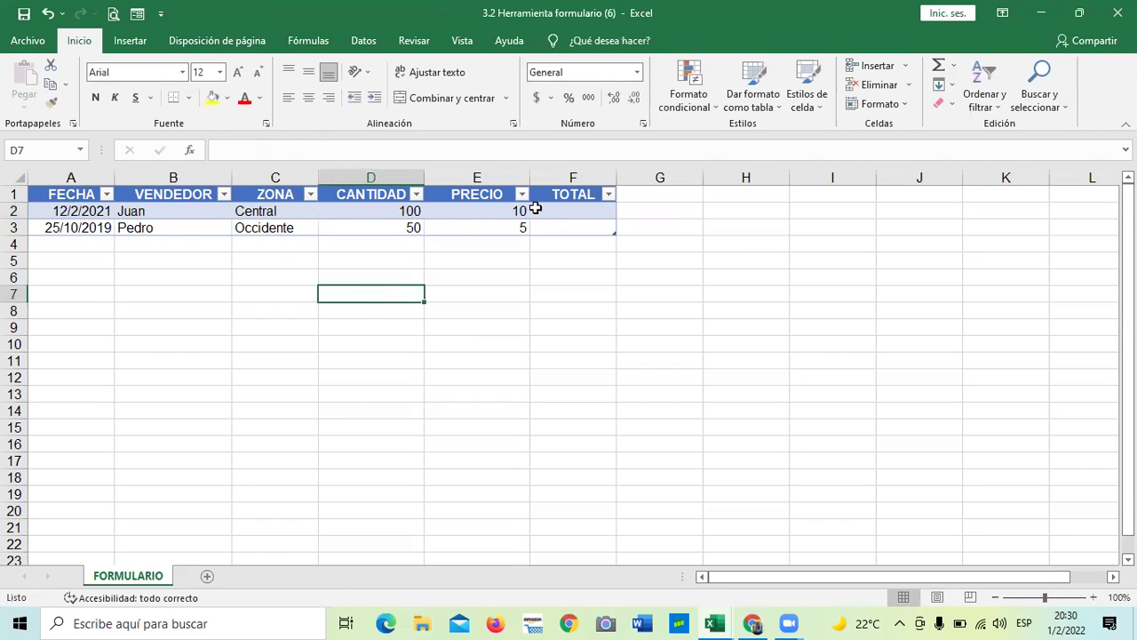
click(565, 210)
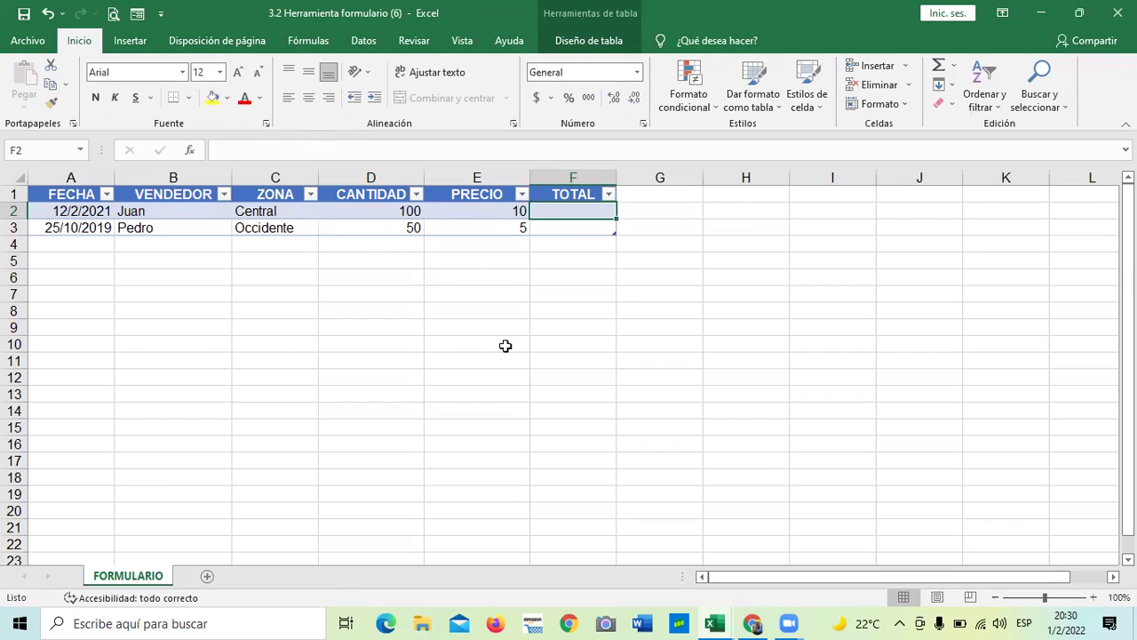
drag(165, 347, 166, 360)
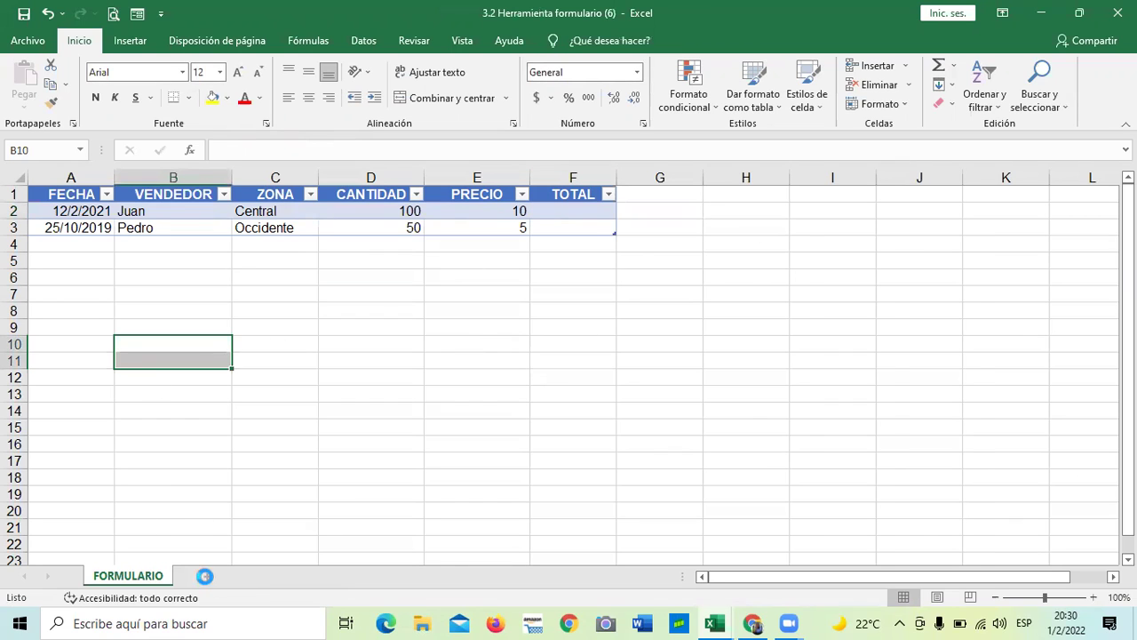
click(204, 576)
On Hoja1, enter headers N° in A2 and PRODUCTO in B2, narrowing column A.
click(350, 361)
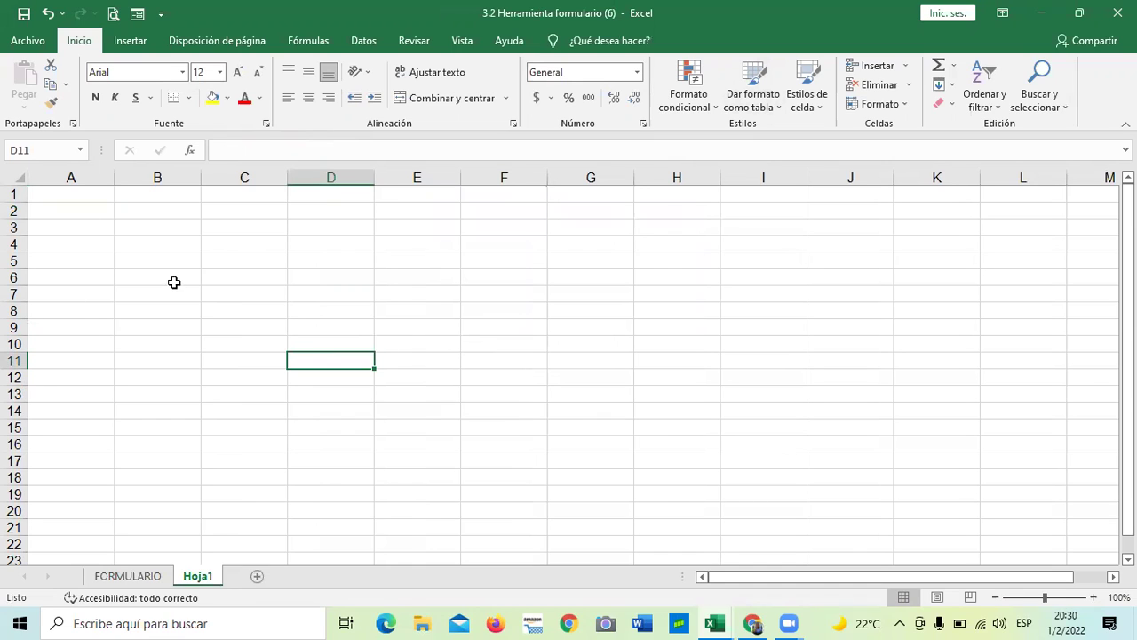
click(57, 208)
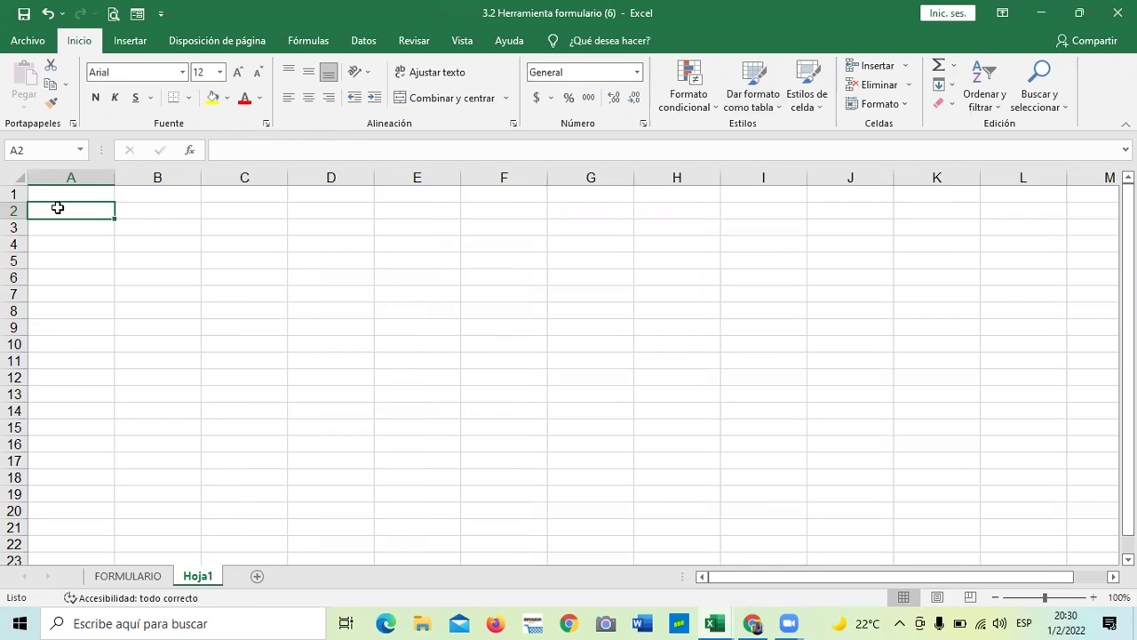
text(n)
key(BackSpace)
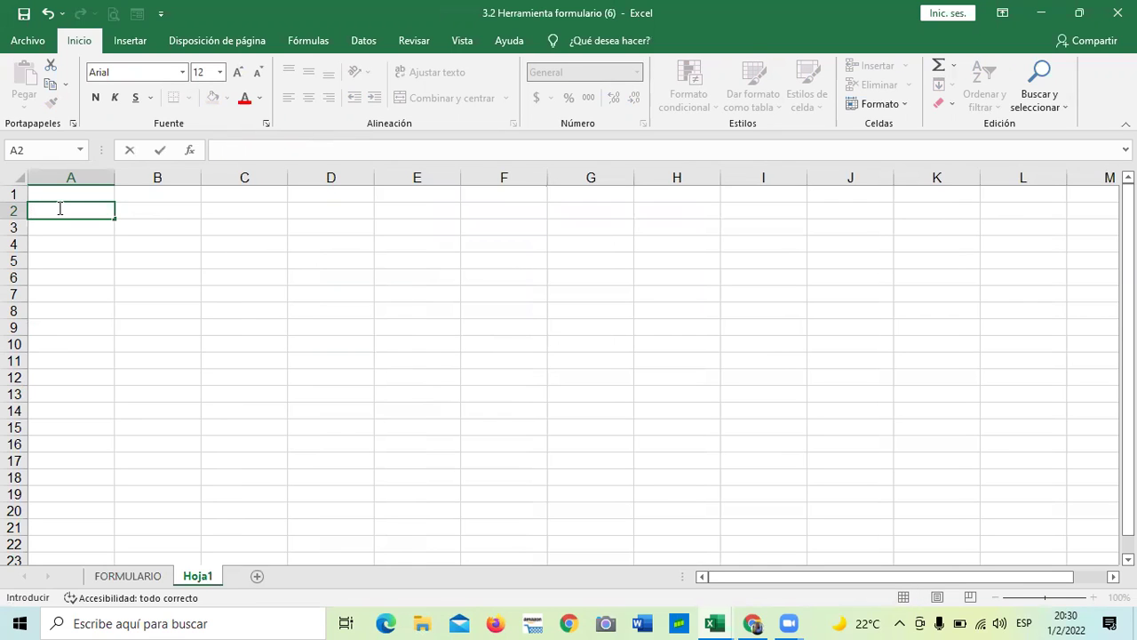
text(N°)
key(Tab)
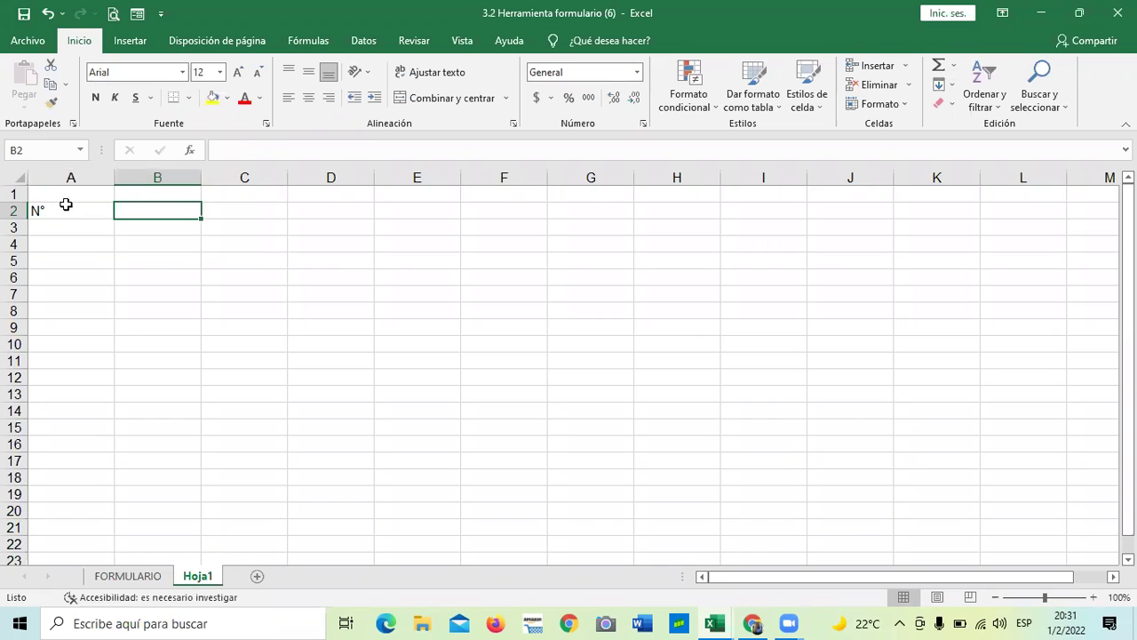
drag(112, 177, 79, 178)
text(P)
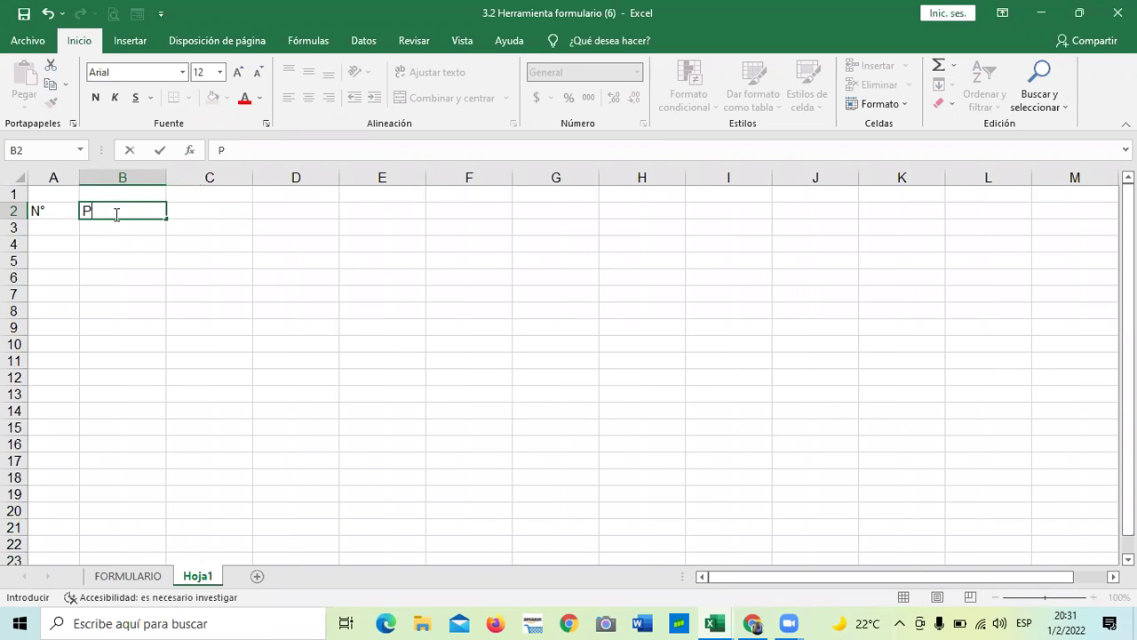
text(RODUCTO)
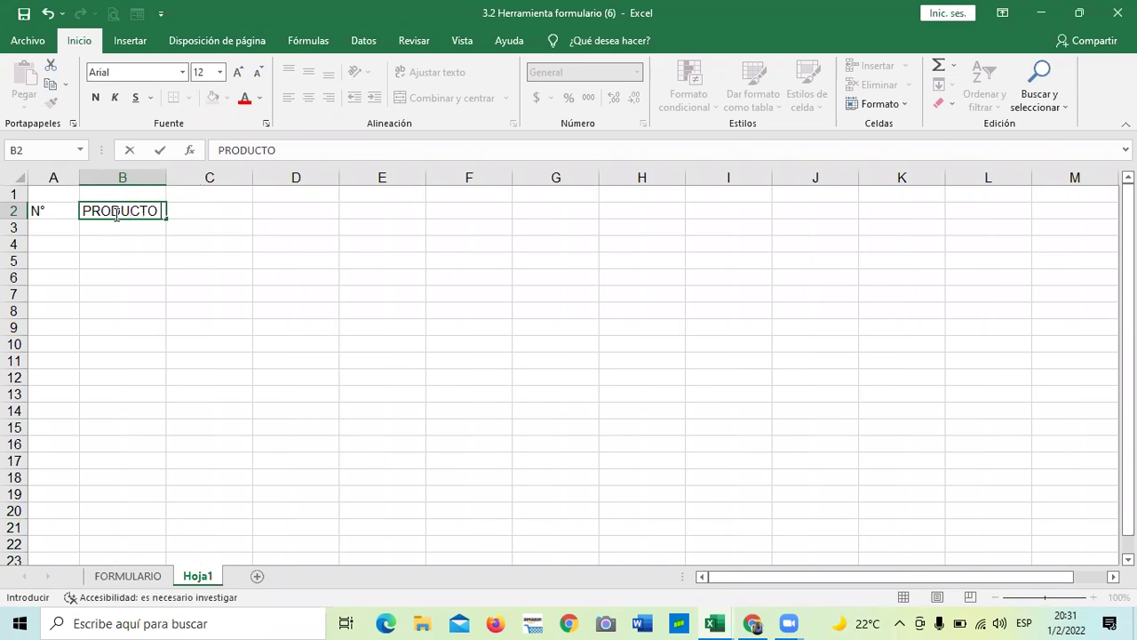
key(Tab)
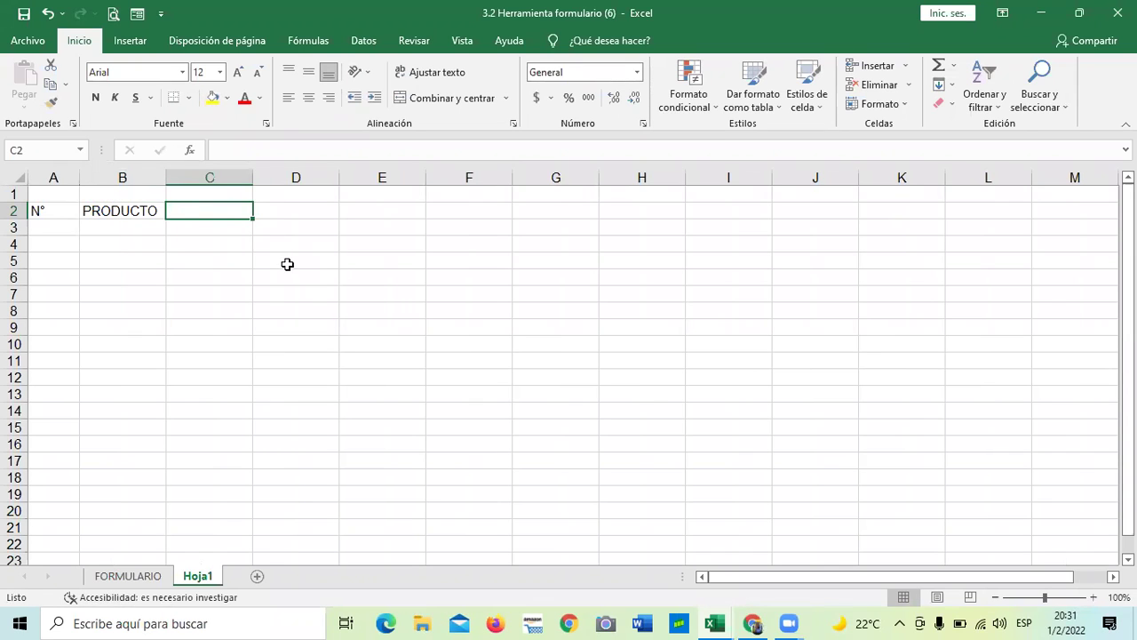
Add the headers CANTIDAD, PRECIO and TOTAL in C2, D2 and E2.
text(CANTIDAD)
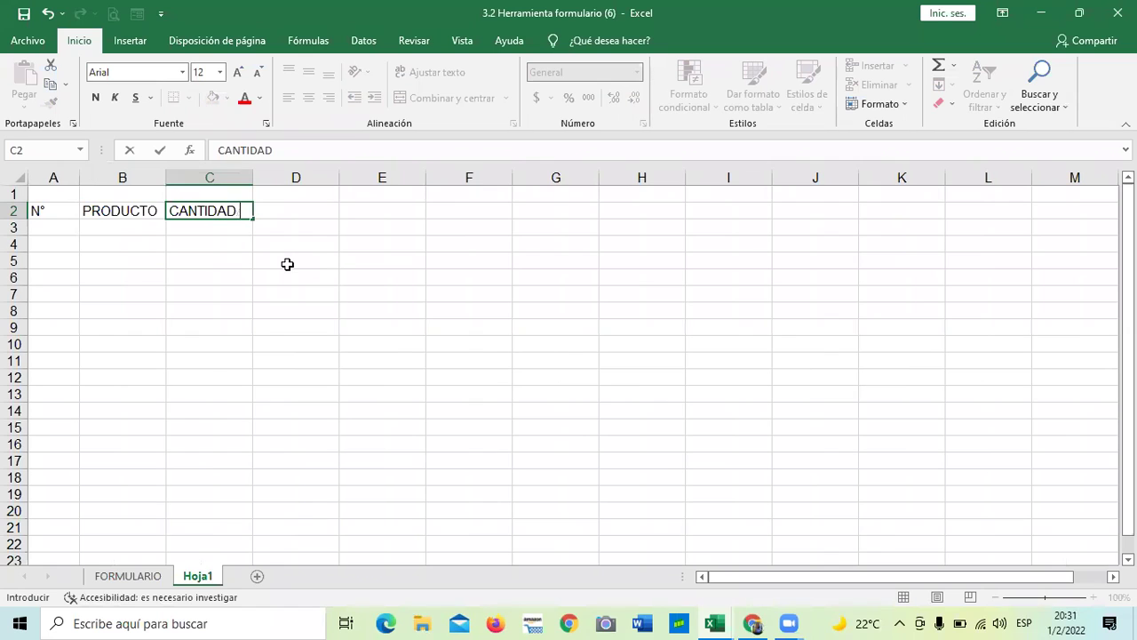
key(Tab)
text(PR)
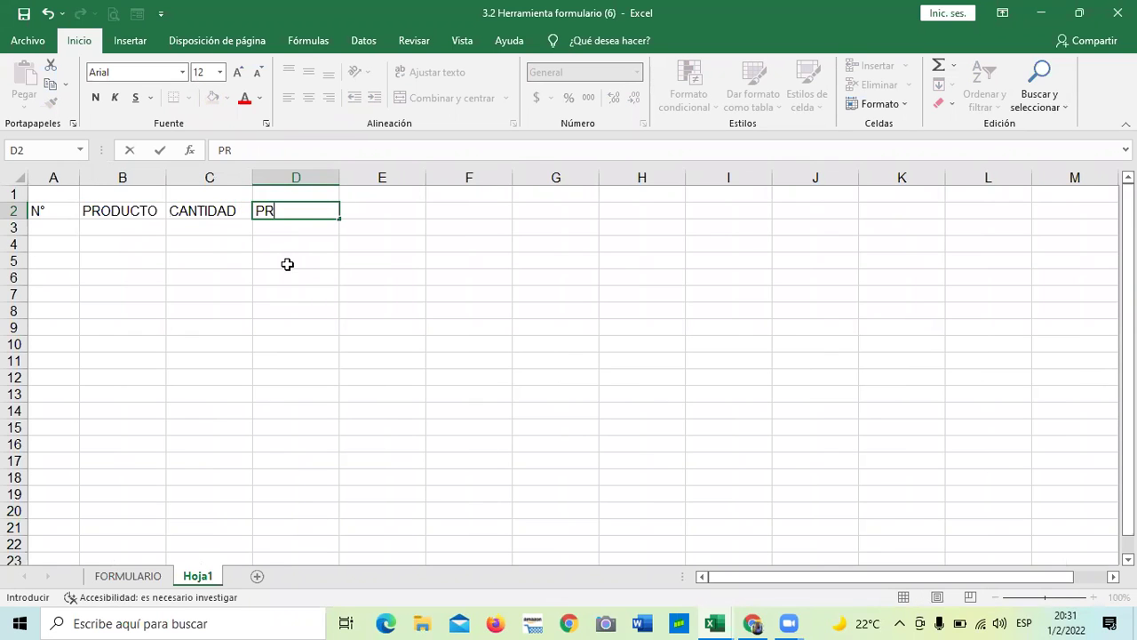
text(ECIO)
key(Return)
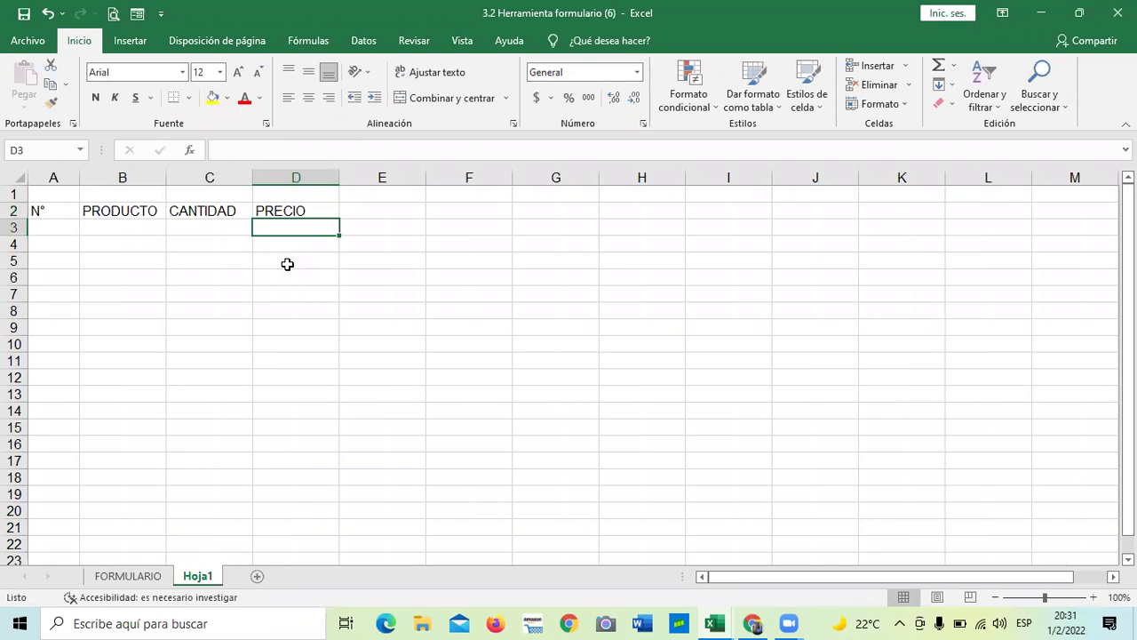
key(Up)
key(Right)
text(TO)
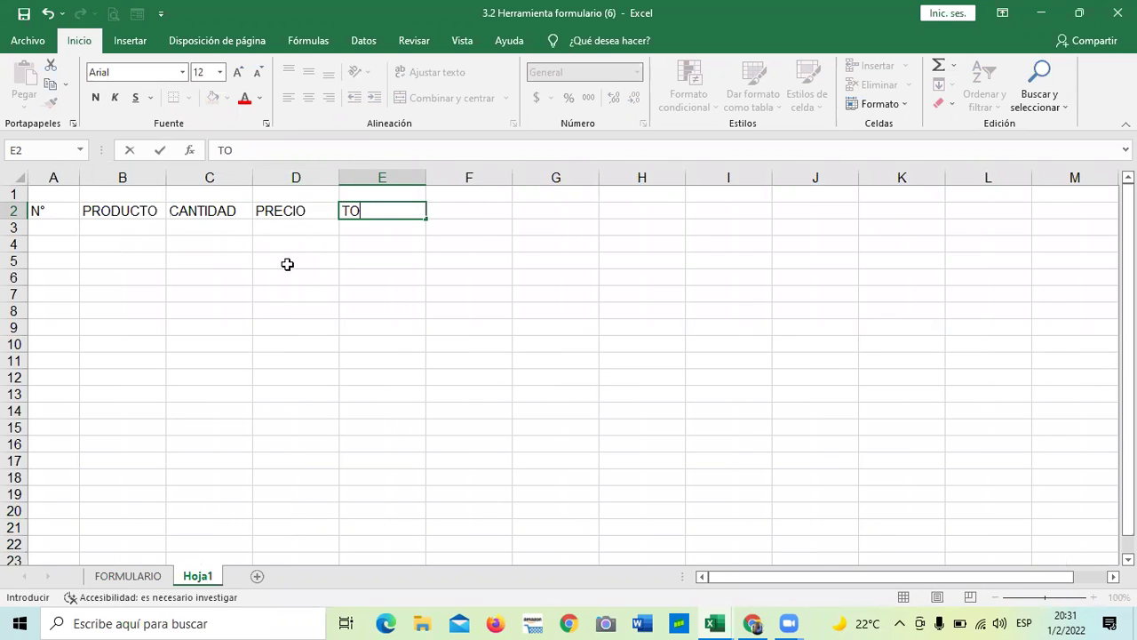
text(TAL)
key(Return)
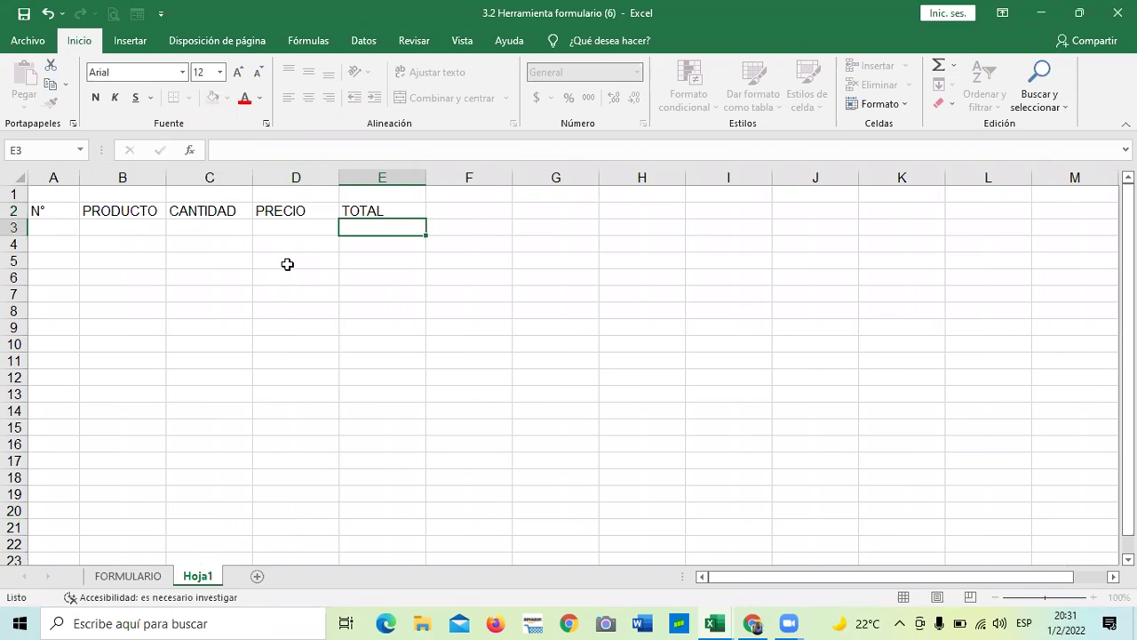
click(302, 354)
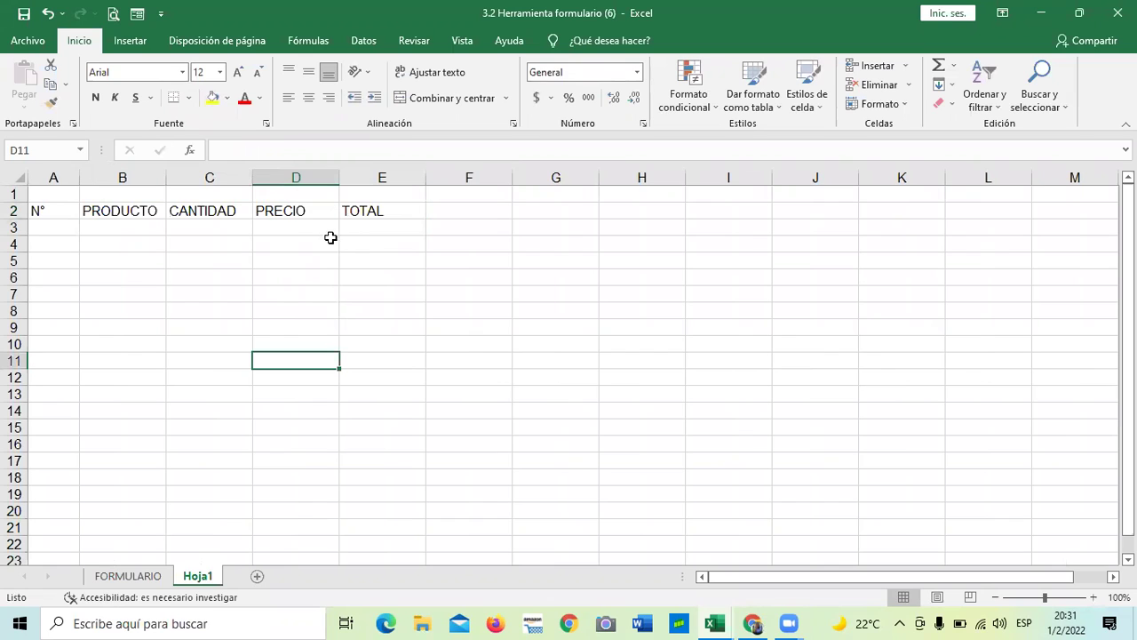
click(374, 226)
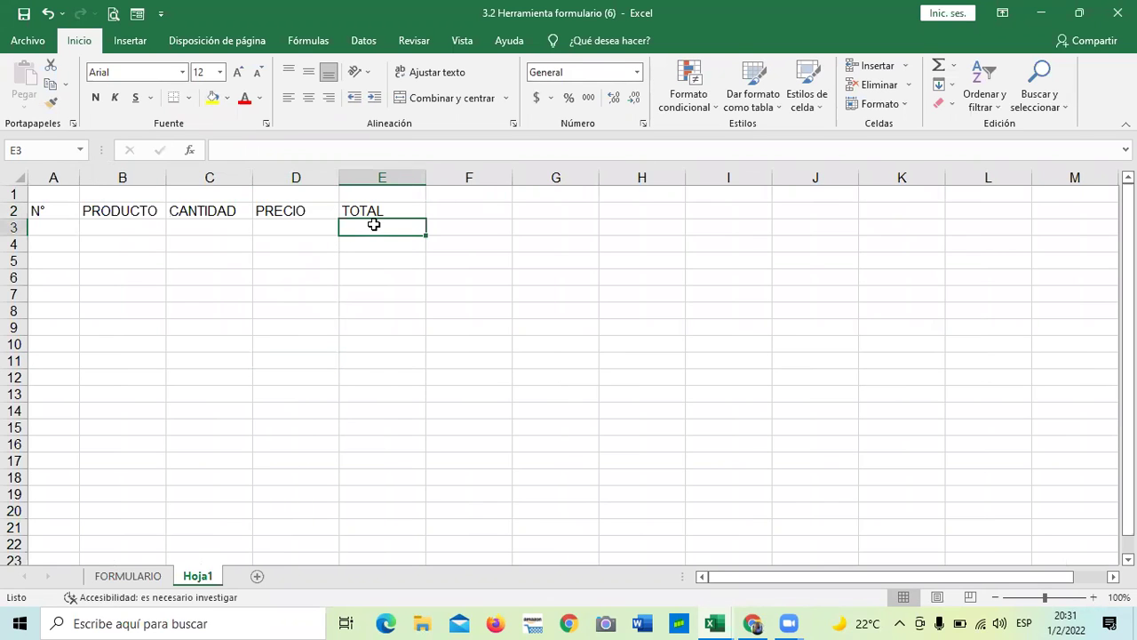
Enter the formula =C3*D3 in E3 under TOTAL, which shows 0.
text(=)
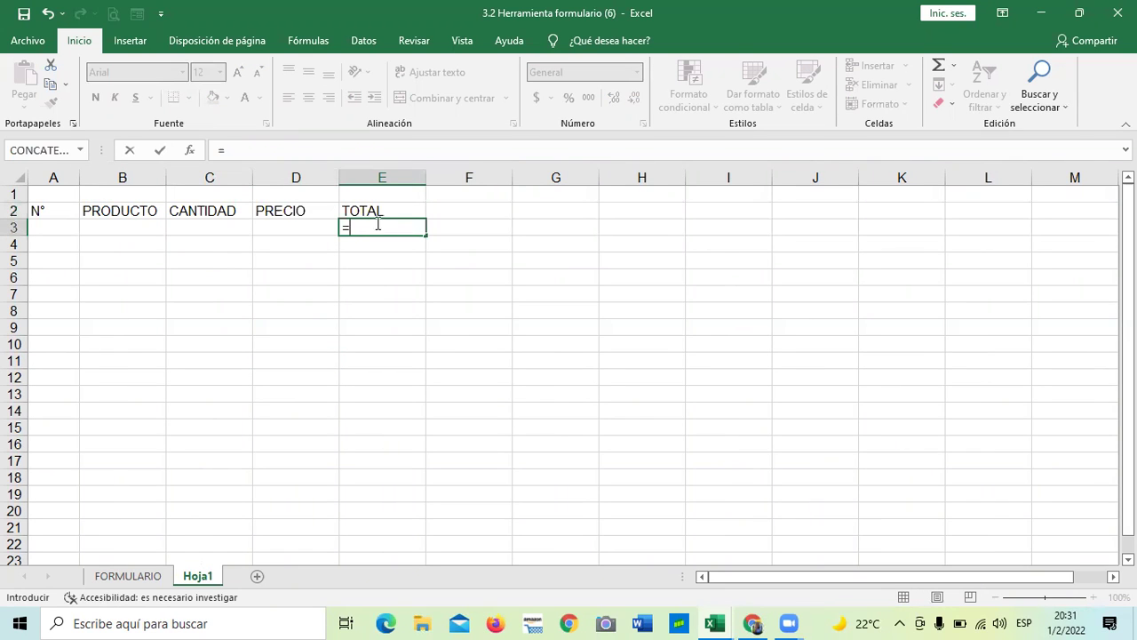
click(214, 225)
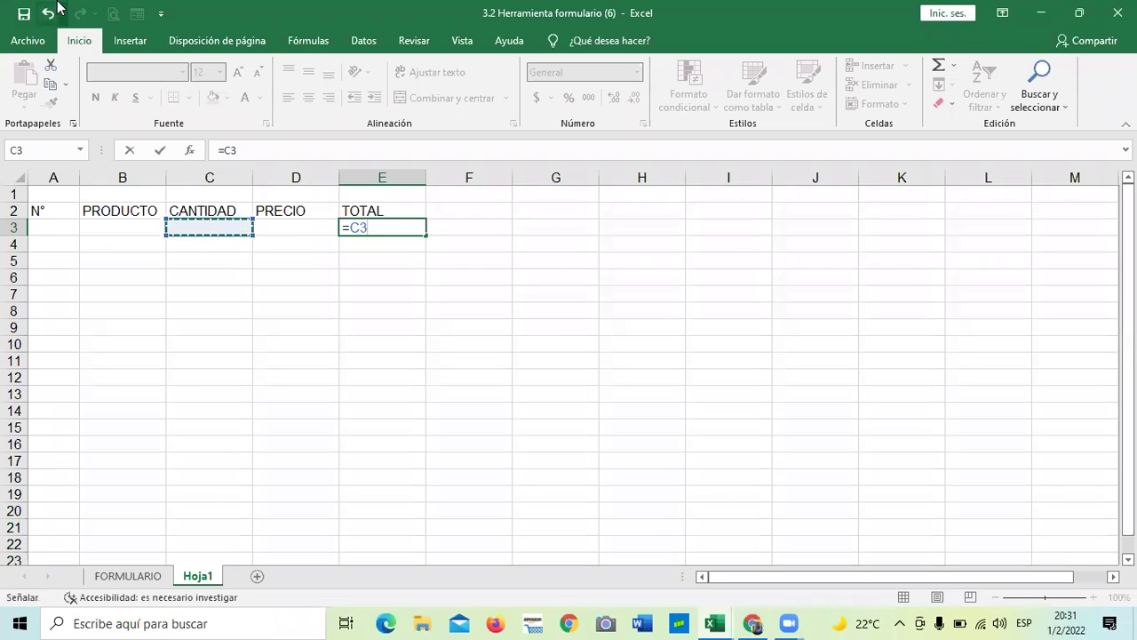
text(*)
click(321, 226)
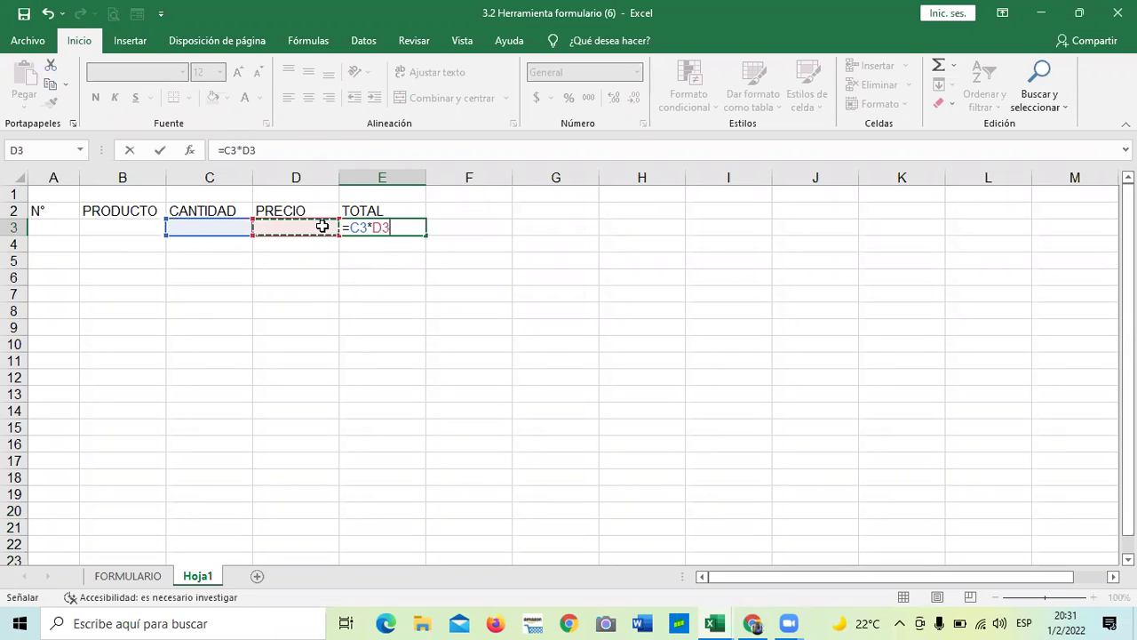
key(Return)
click(388, 225)
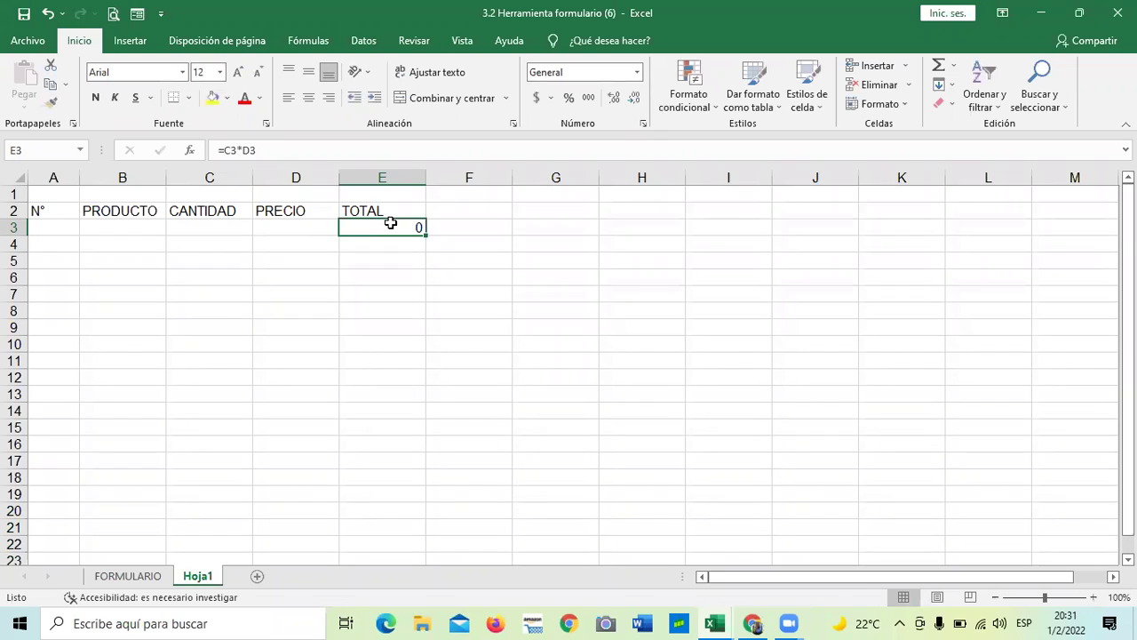
click(347, 324)
click(373, 225)
click(346, 321)
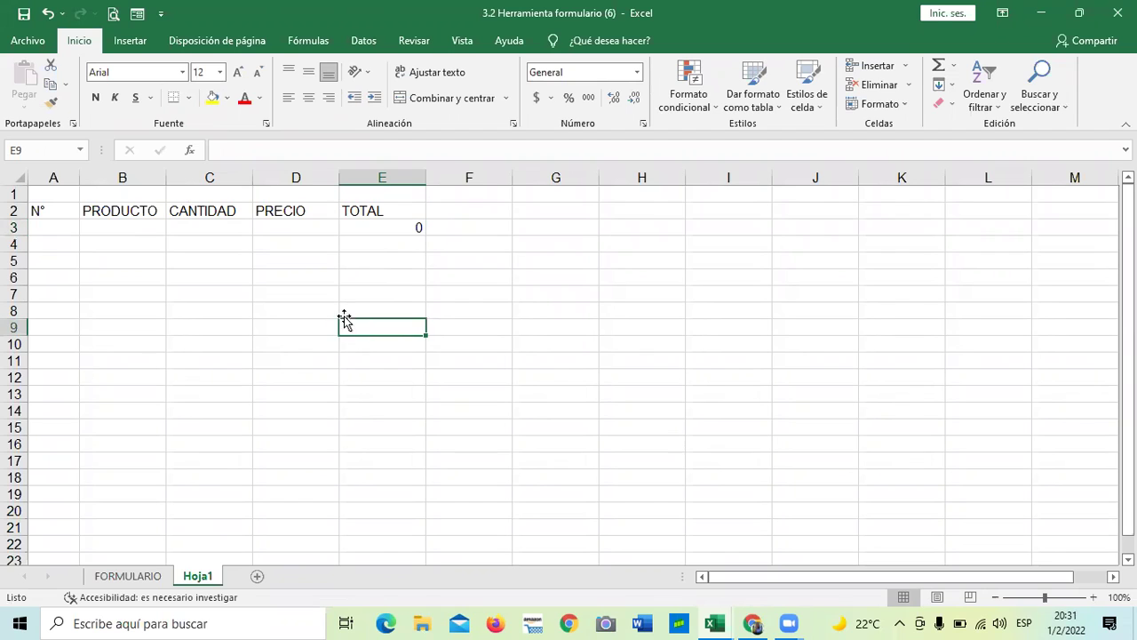
click(55, 207)
drag(144, 212, 418, 223)
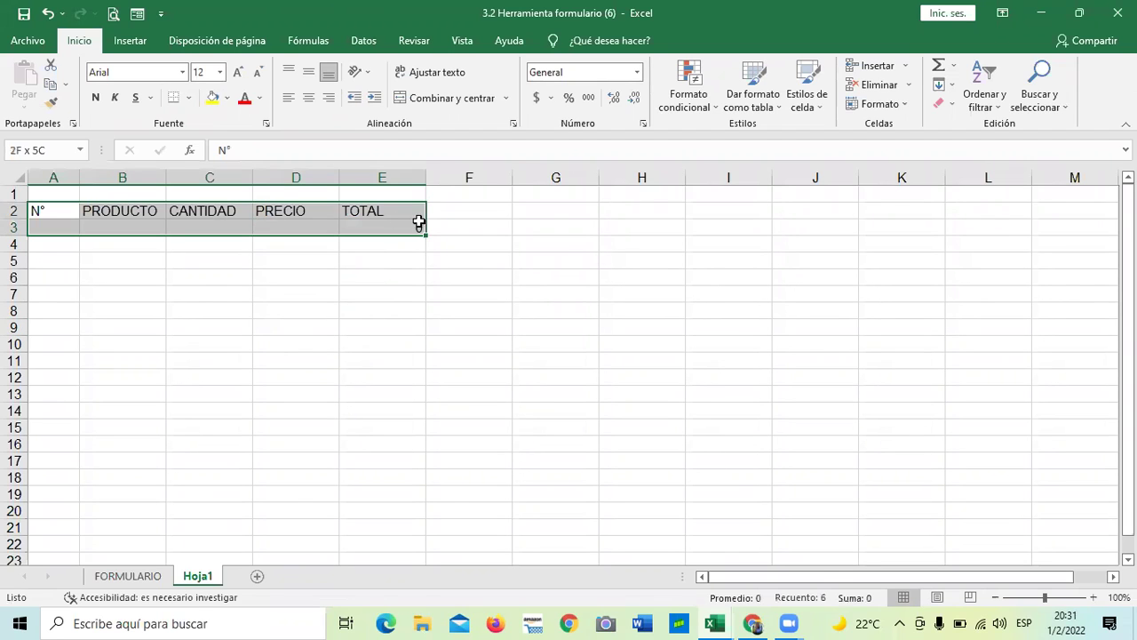
click(137, 14)
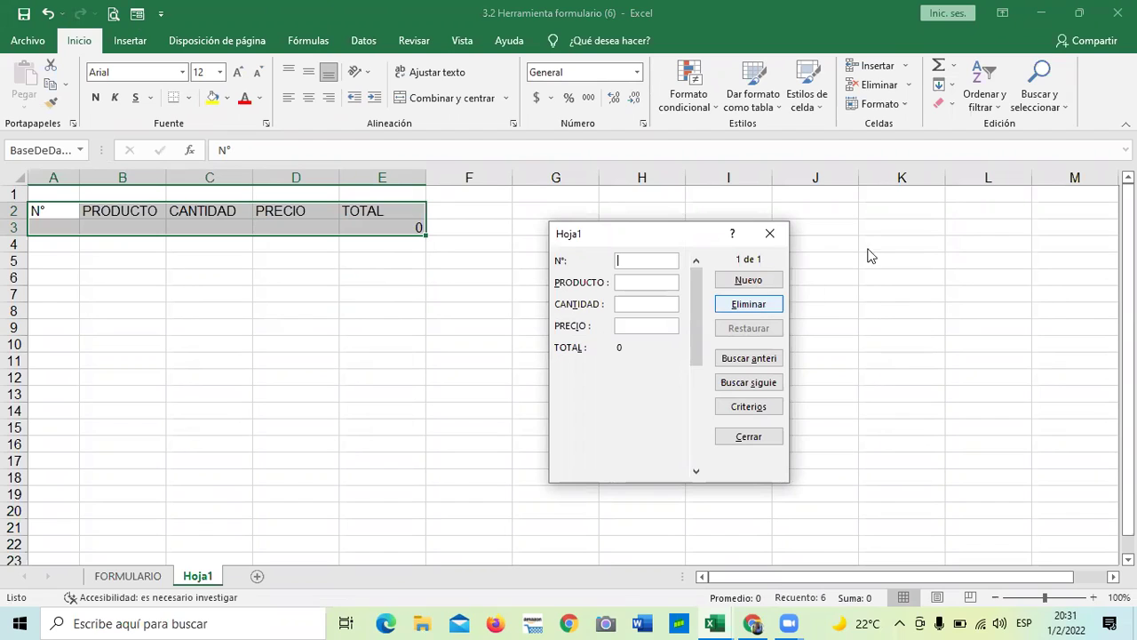
drag(680, 240, 671, 206)
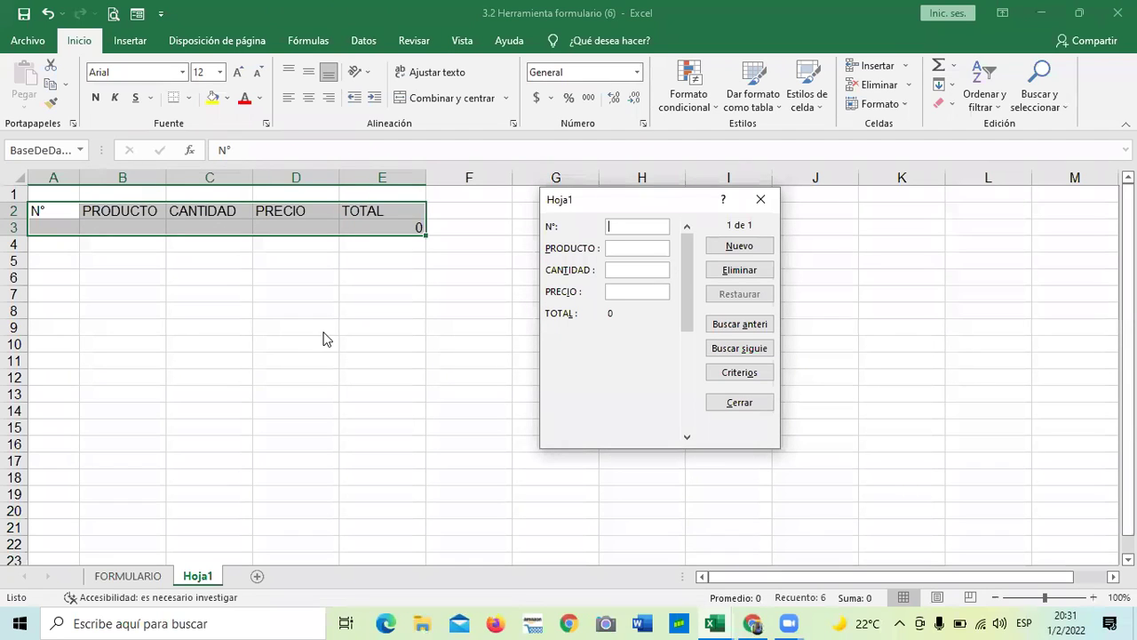
click(761, 199)
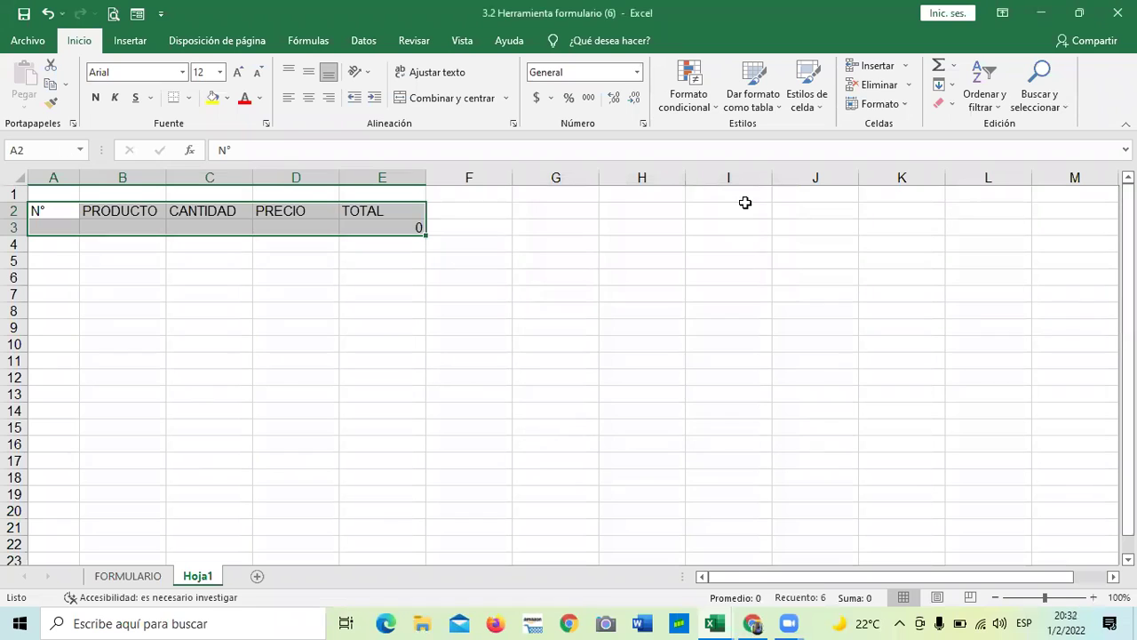
click(469, 377)
click(306, 226)
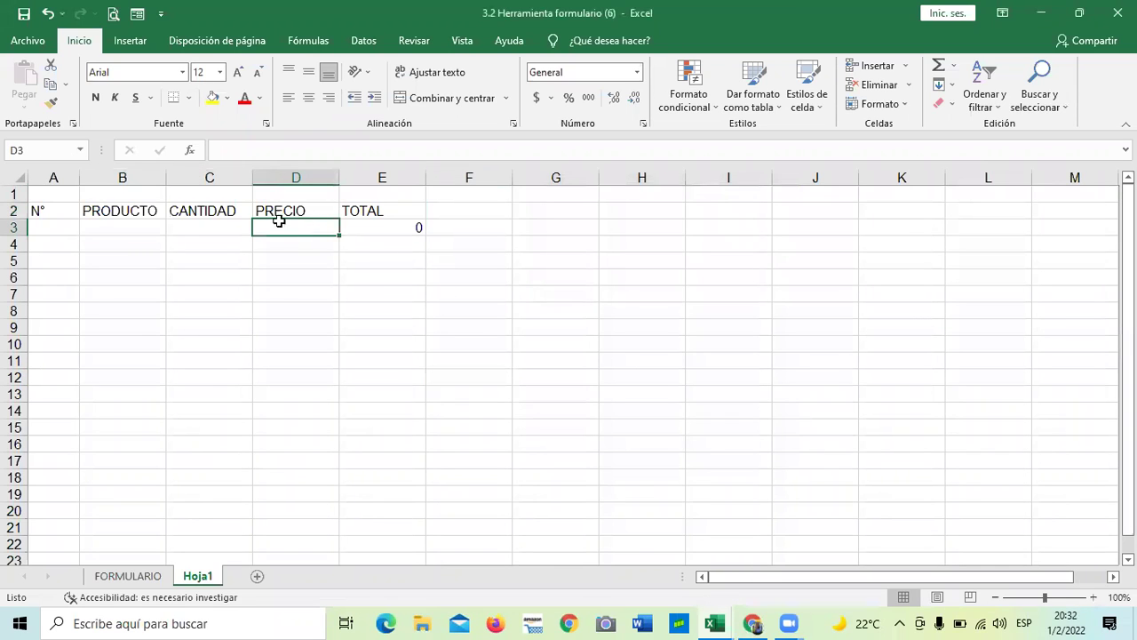
click(94, 229)
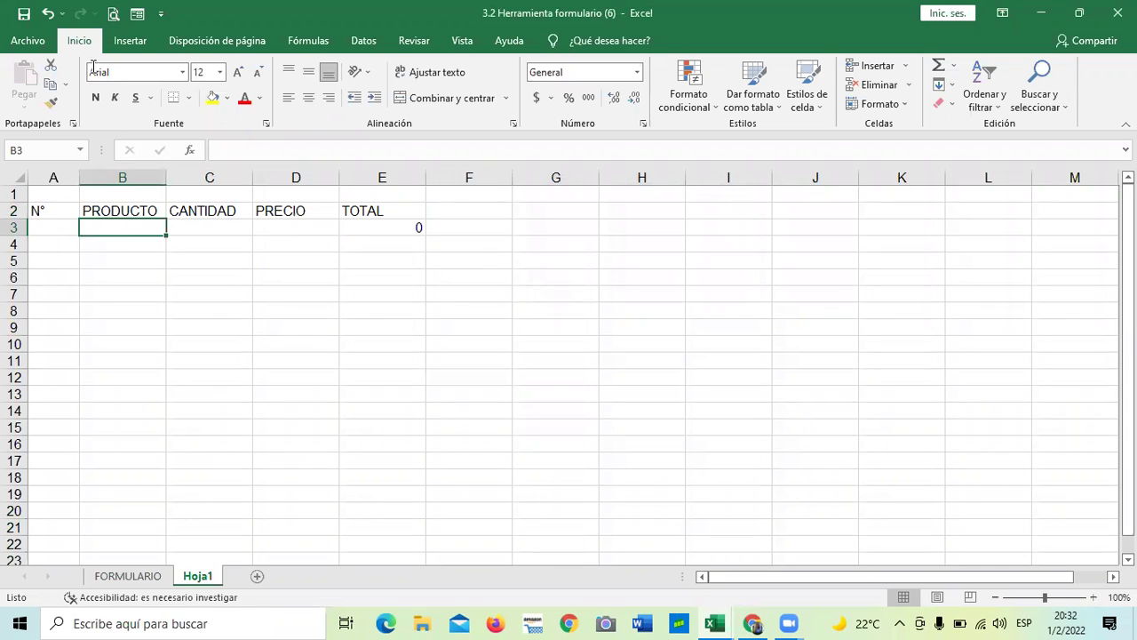
click(138, 15)
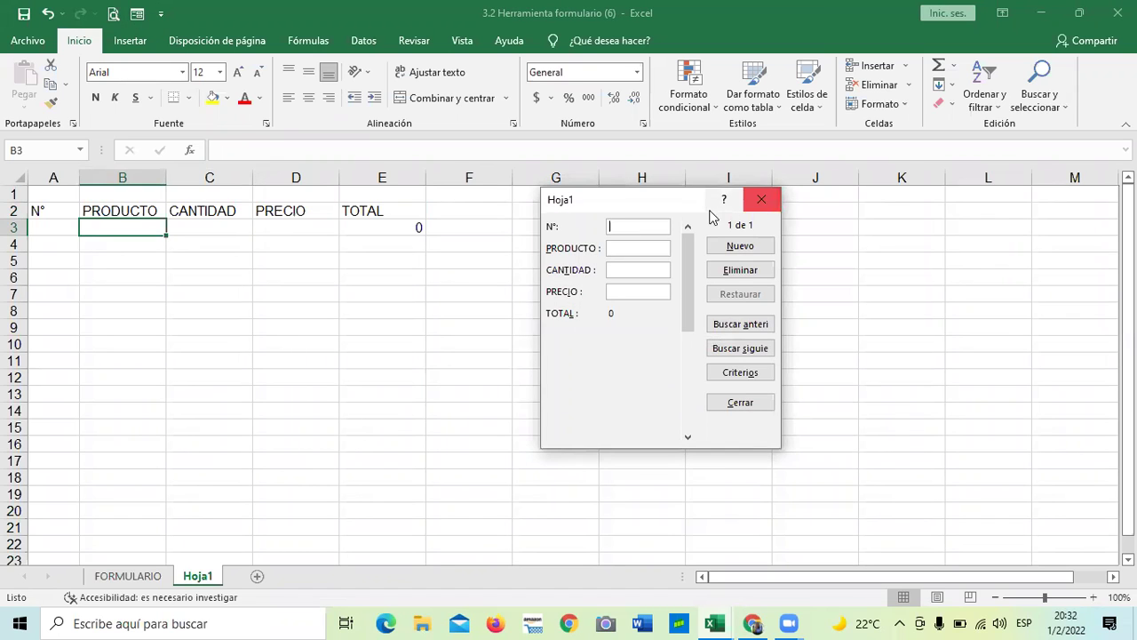
click(756, 203)
click(383, 331)
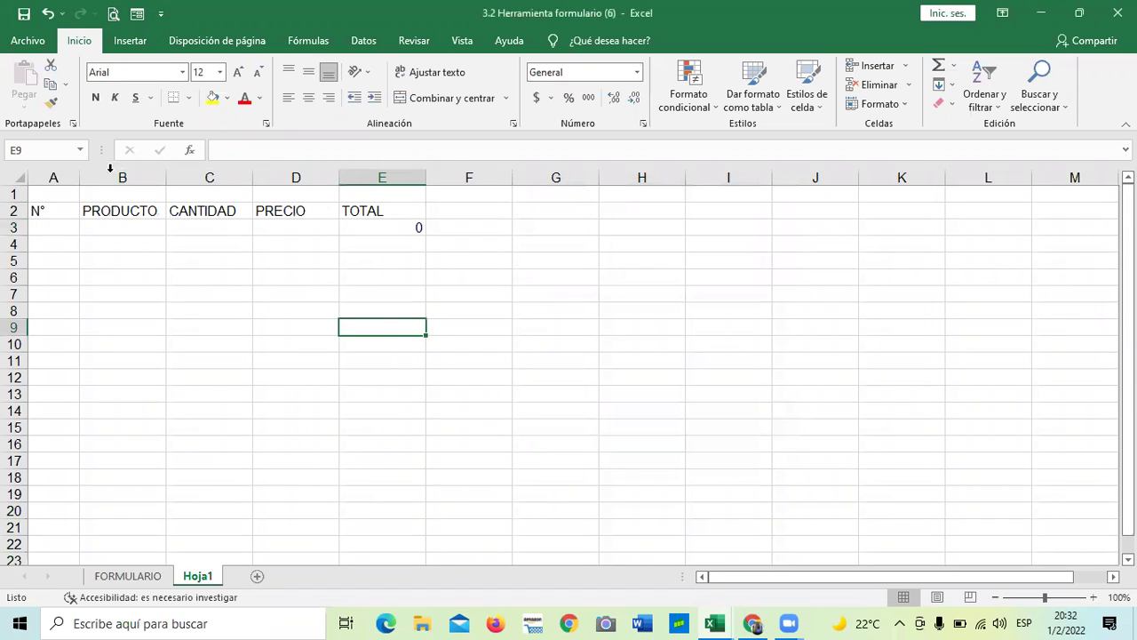
click(150, 214)
click(64, 239)
click(60, 210)
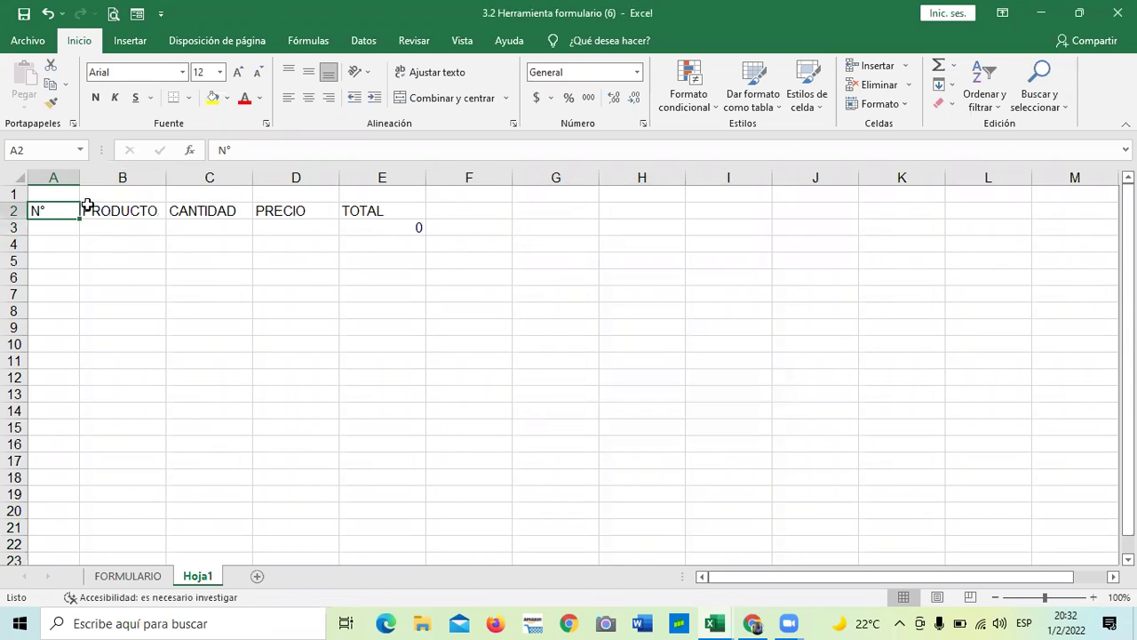
Add the record N° 1, MOUSE, quantity 10, price 6 through Formulario, giving TOTAL 60.
click(137, 17)
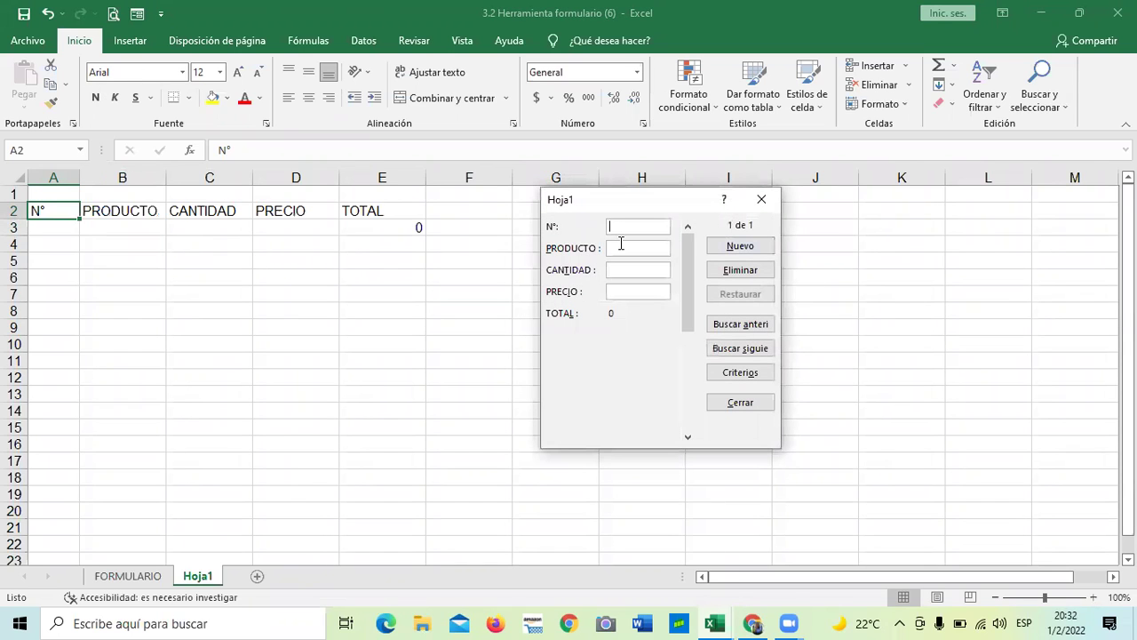
text(1)
text(MOUSE)
key(Tab)
text(10)
key(Tab)
text(6)
key(Tab)
key(Return)
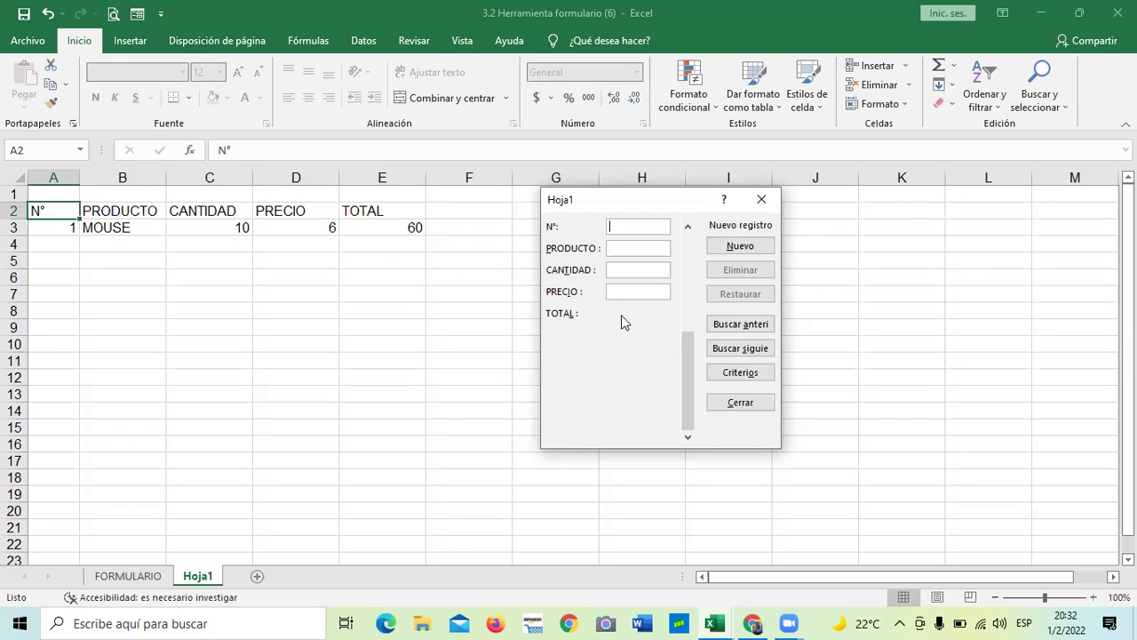
Close the data form and enter the header FECHA DE ENTREGA in F2.
click(734, 400)
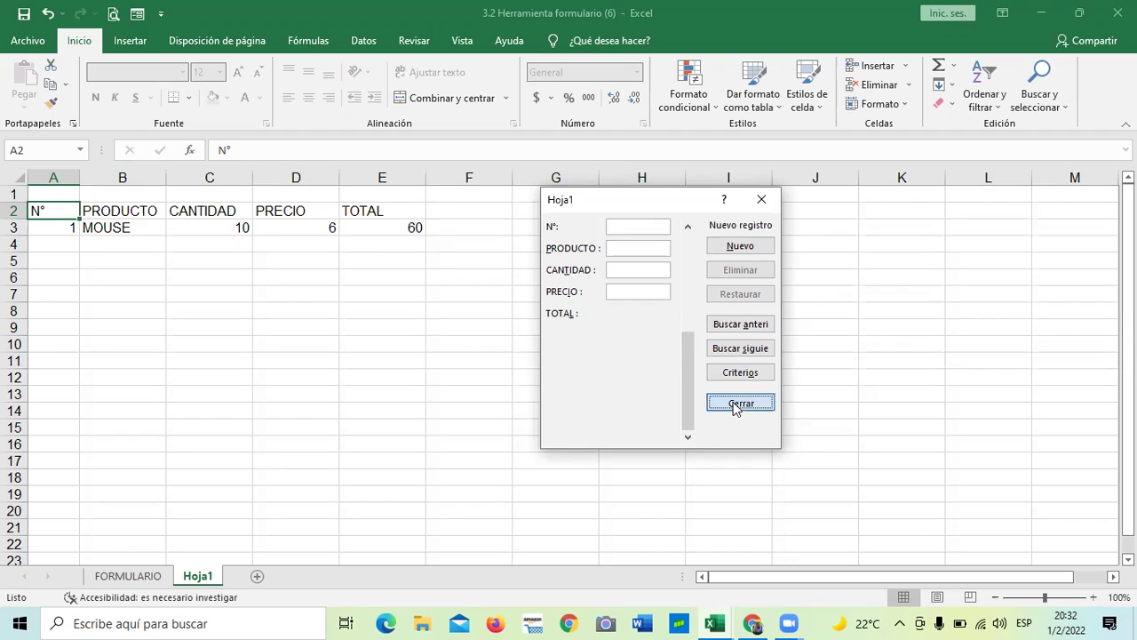
click(568, 393)
click(462, 206)
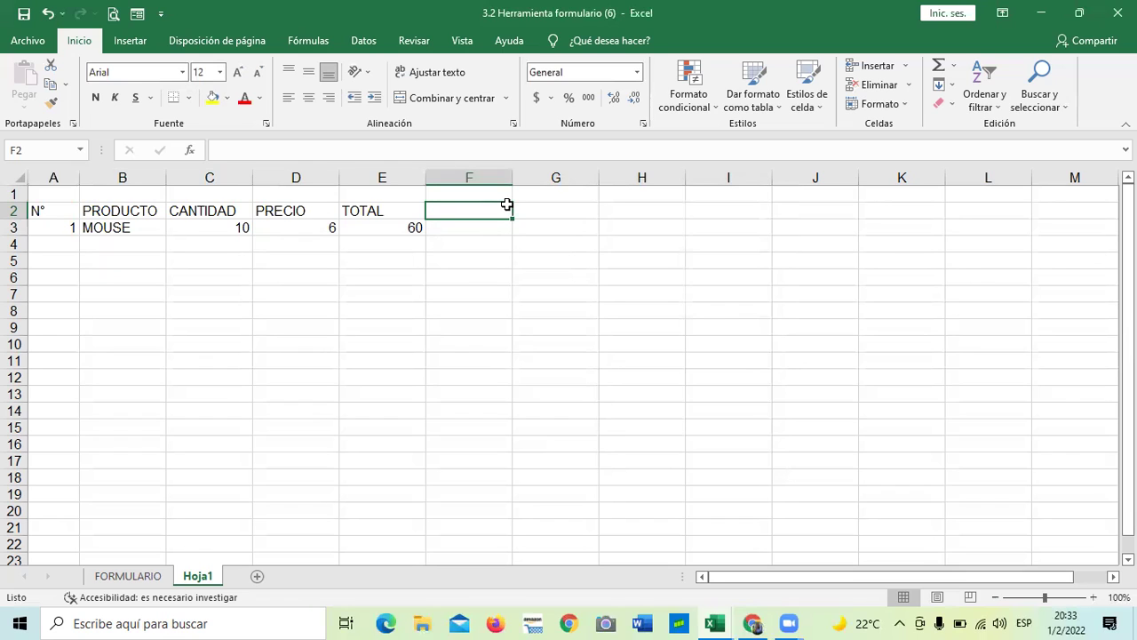
text(F)
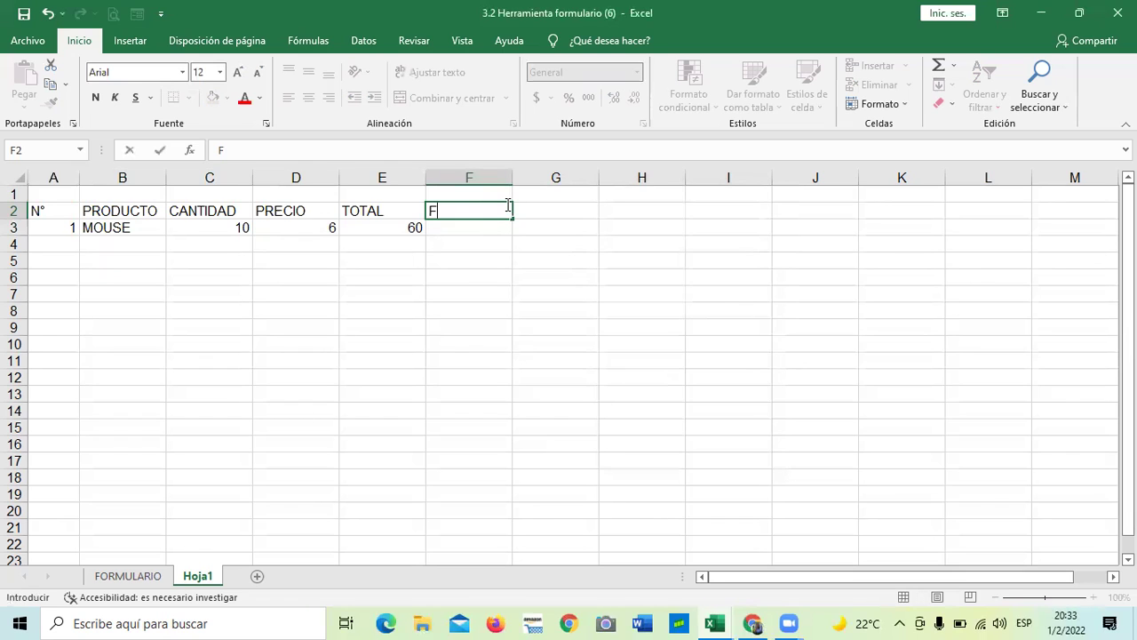
text(ECHA DE )
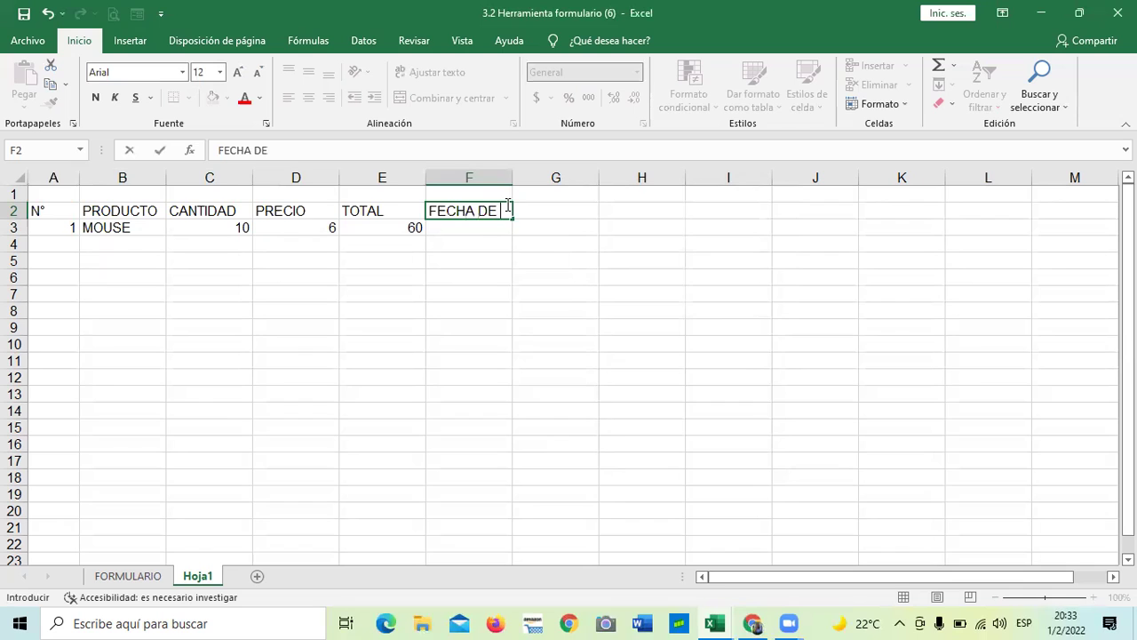
text(ENTREGA)
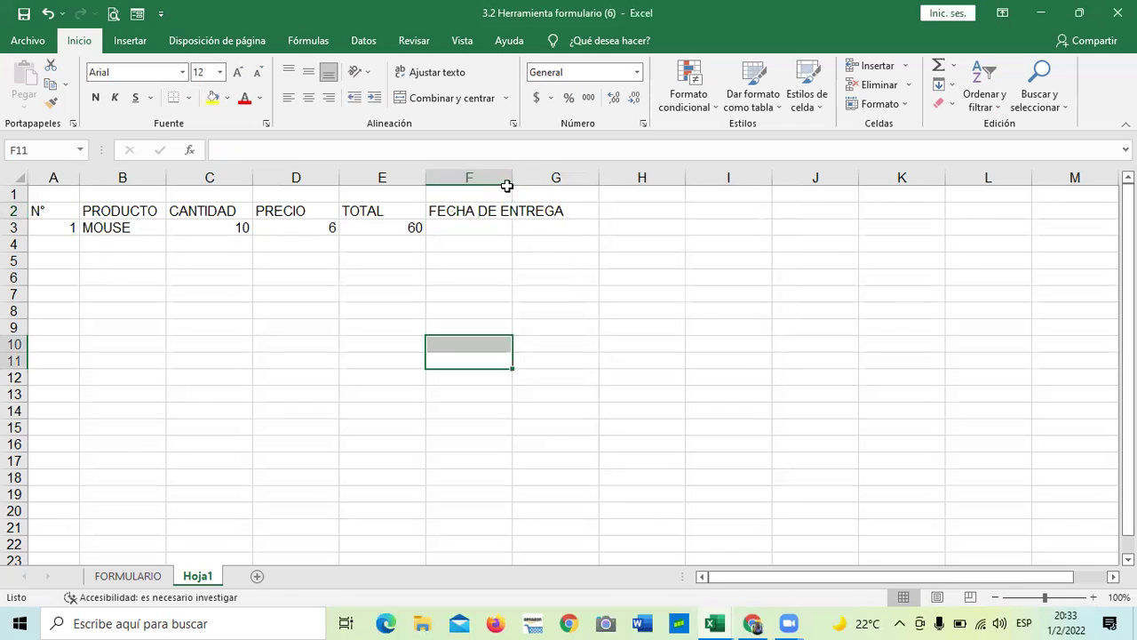
Widen column F so the FECHA DE ENTREGA header fits.
drag(514, 177, 568, 178)
click(530, 291)
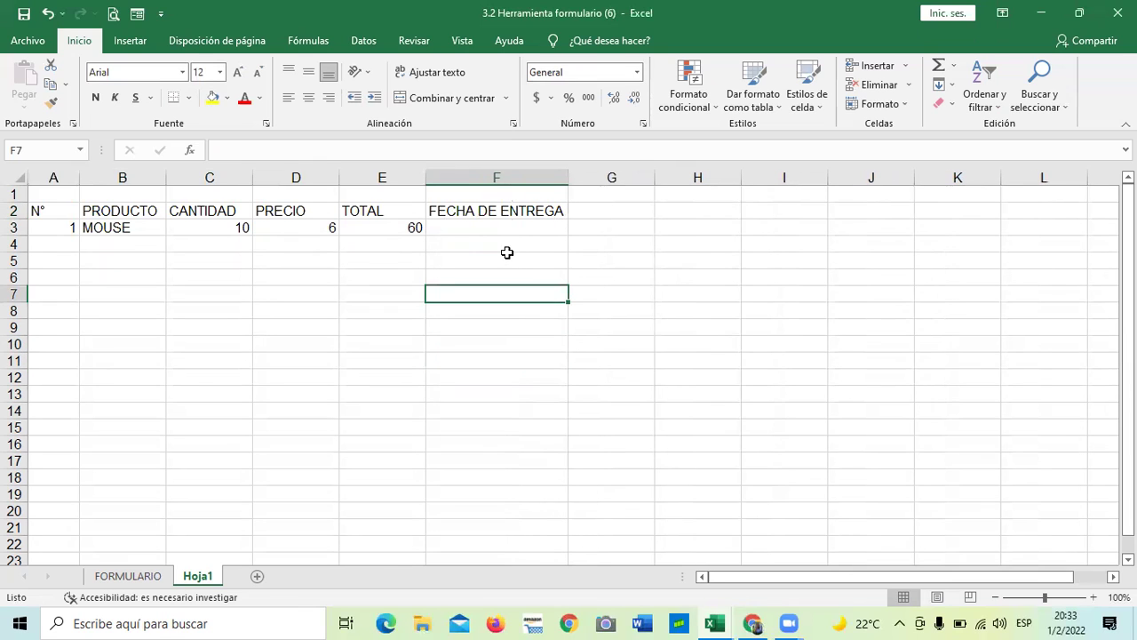
click(508, 226)
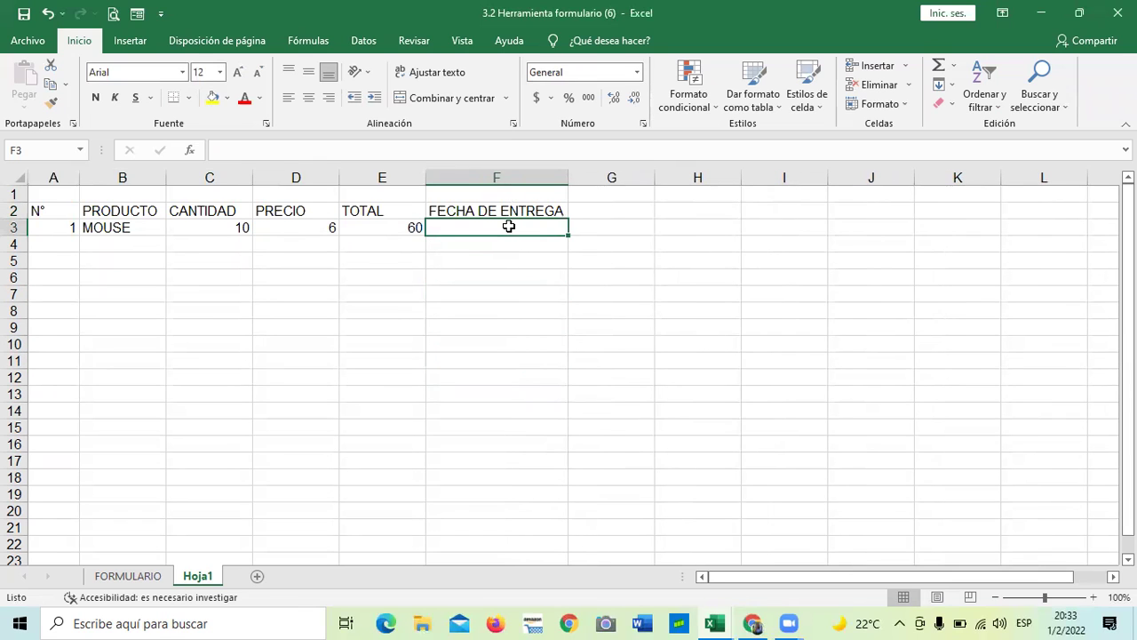
click(366, 213)
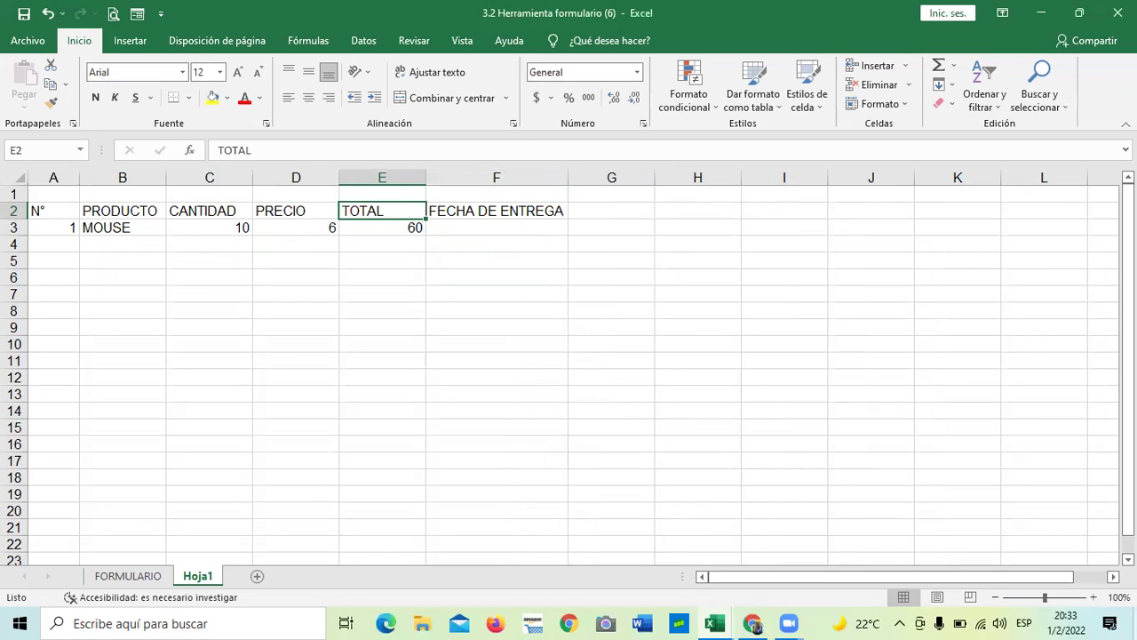
Enter a delivery date for the MOUSE record in the data form and check cell F3.
click(138, 13)
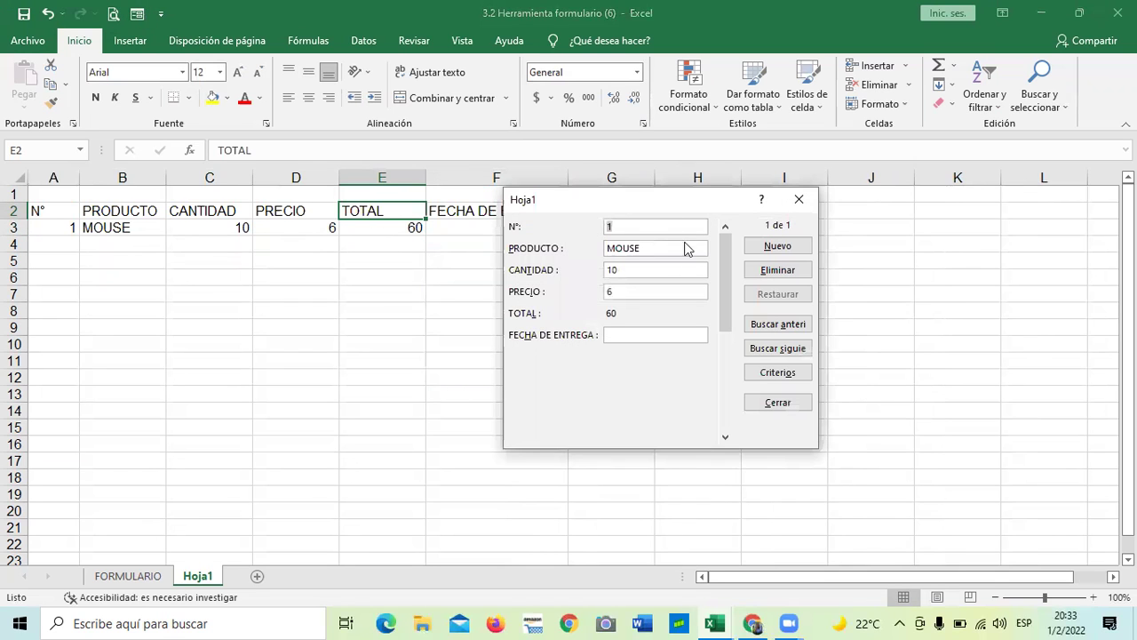
click(644, 333)
text(5/)
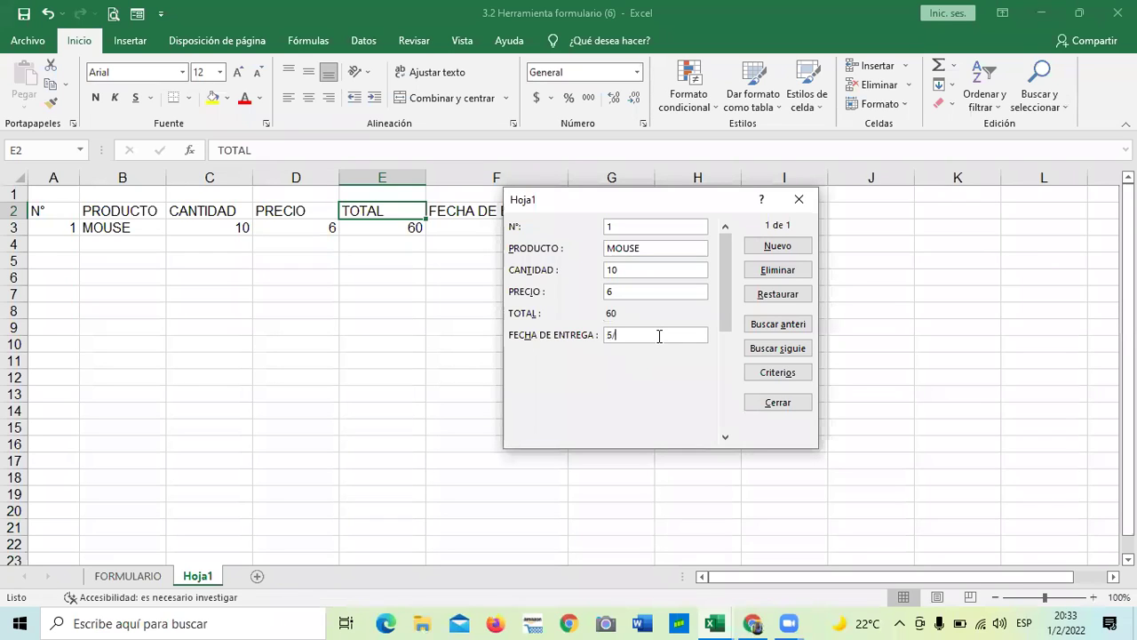
text(22022)
key(Return)
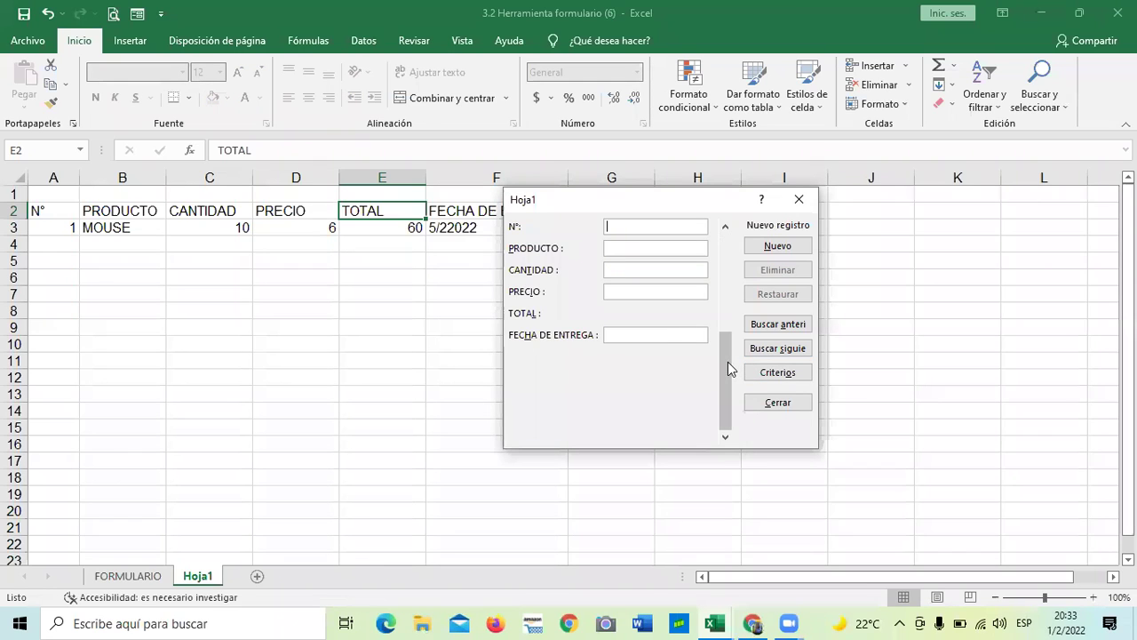
click(799, 199)
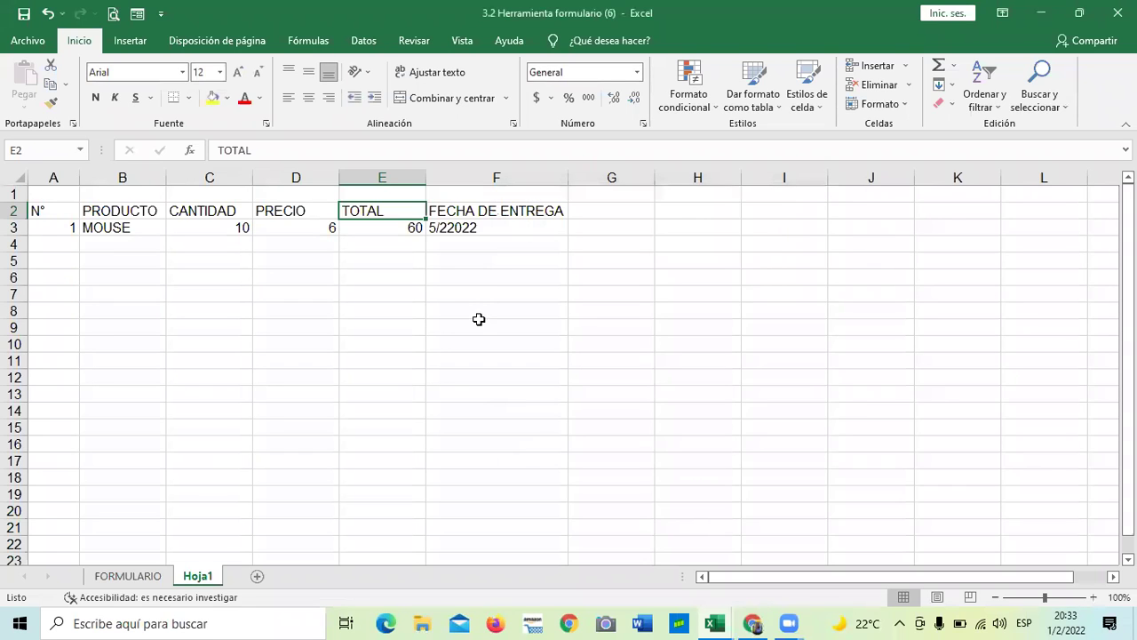
click(480, 326)
click(475, 243)
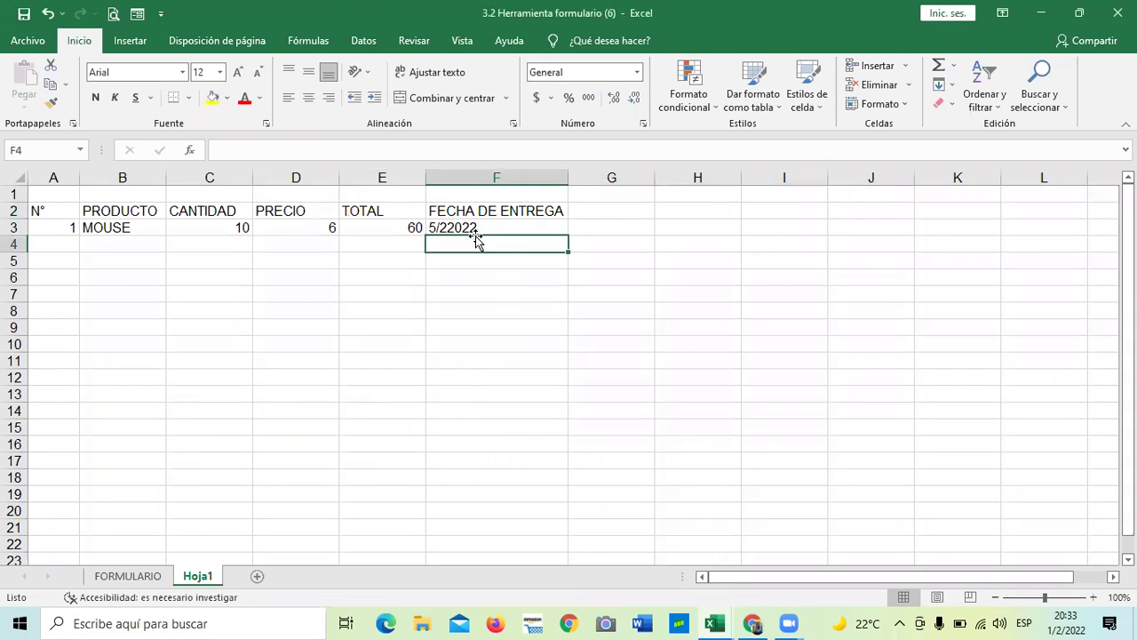
click(473, 227)
Correct the MOUSE delivery date to 5/2/2022 in the data form and close it.
click(138, 13)
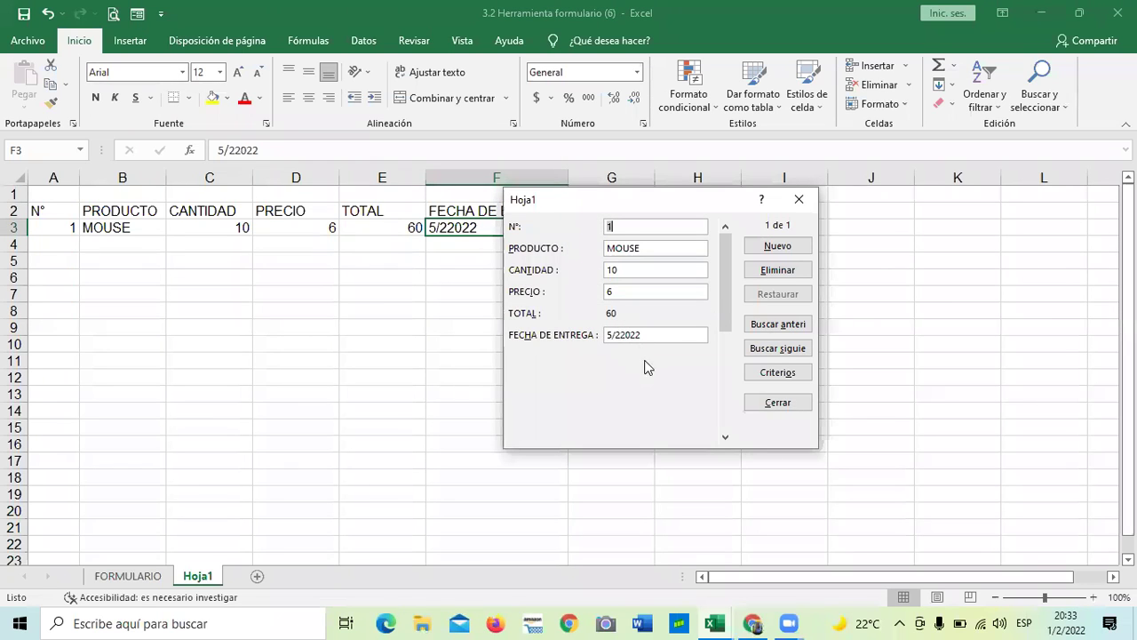
text(/)
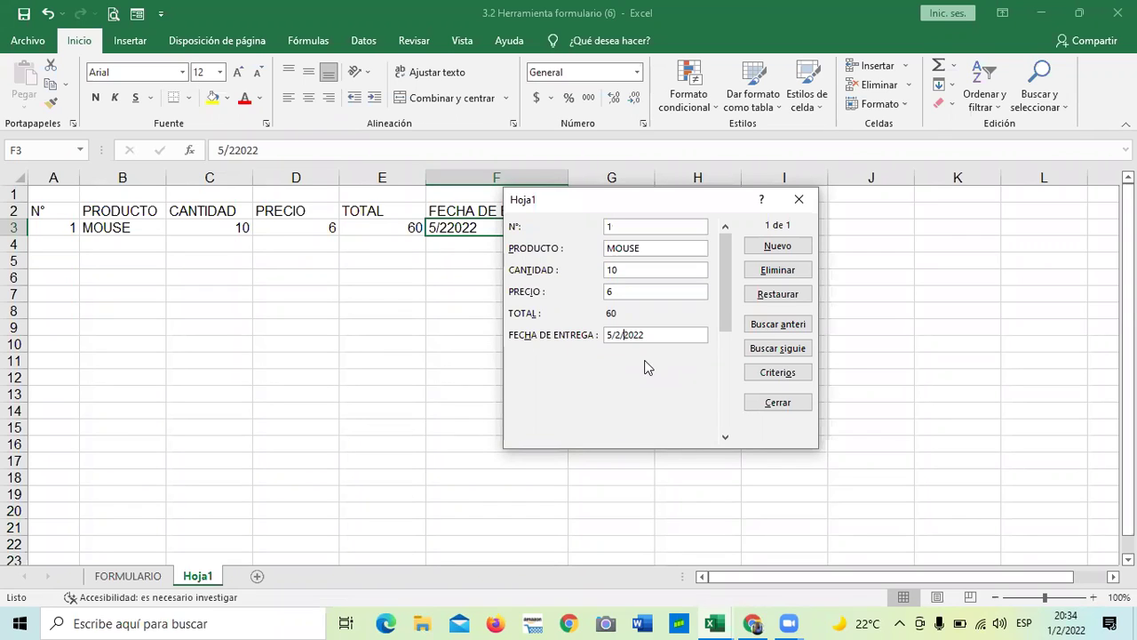
key(Return)
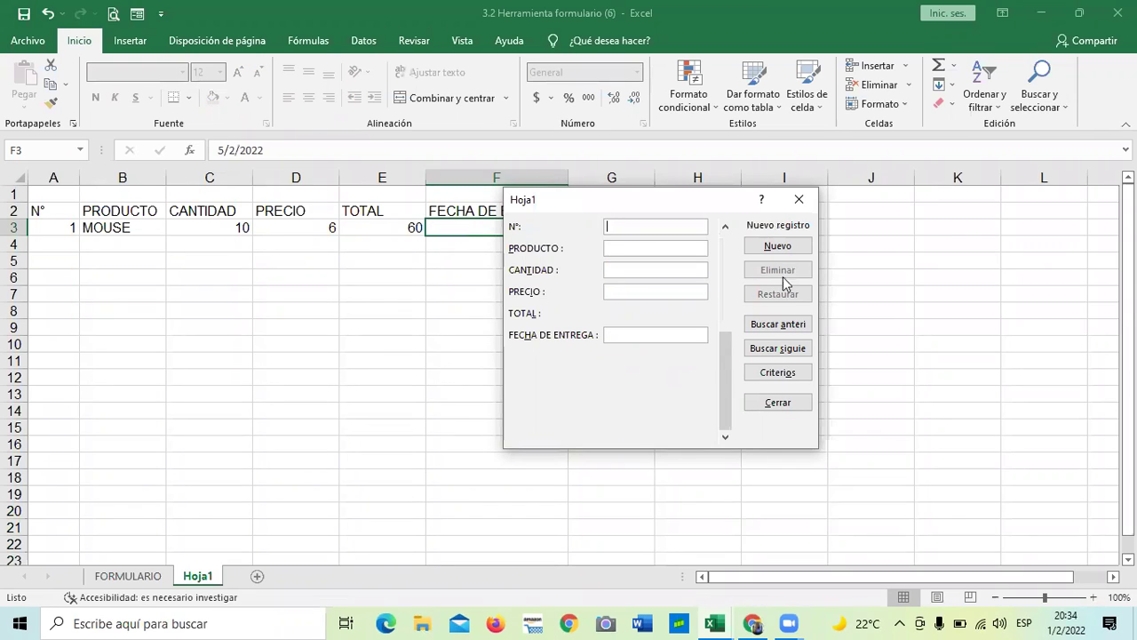
click(779, 403)
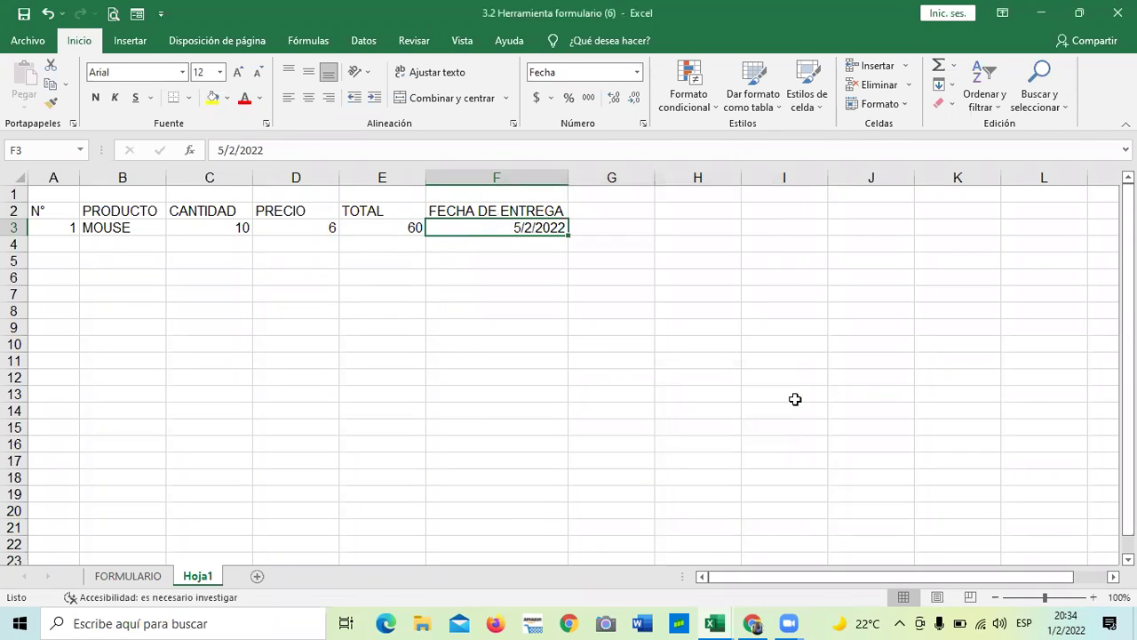
Add record 2 via the data form: TECLADO, quantity 15, price 10, delivery 6/2/2022.
click(554, 421)
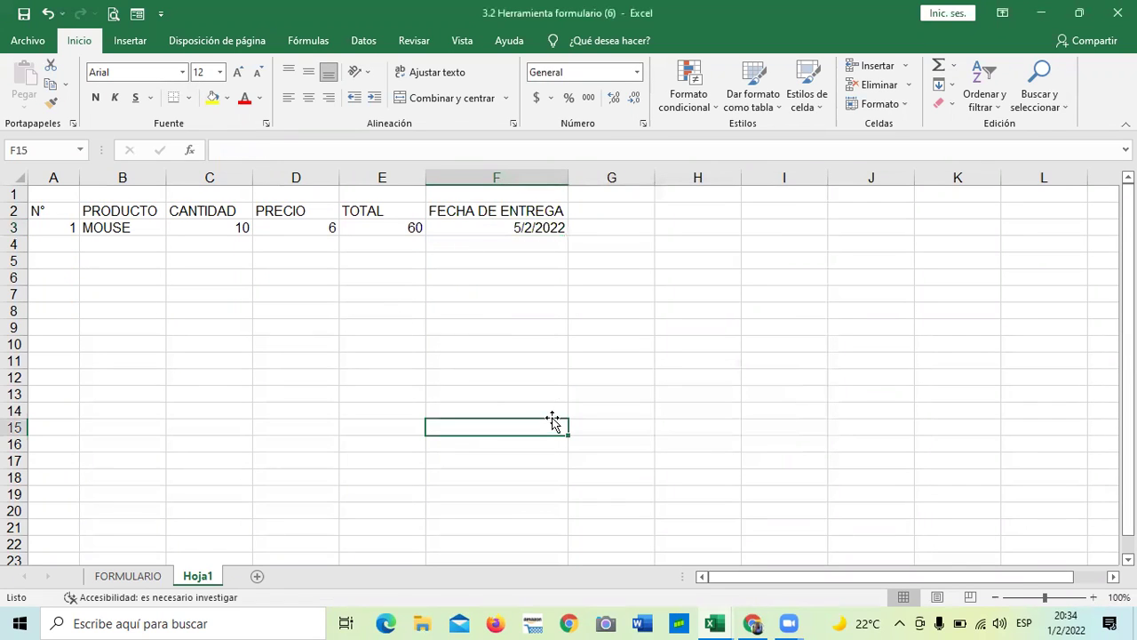
click(268, 211)
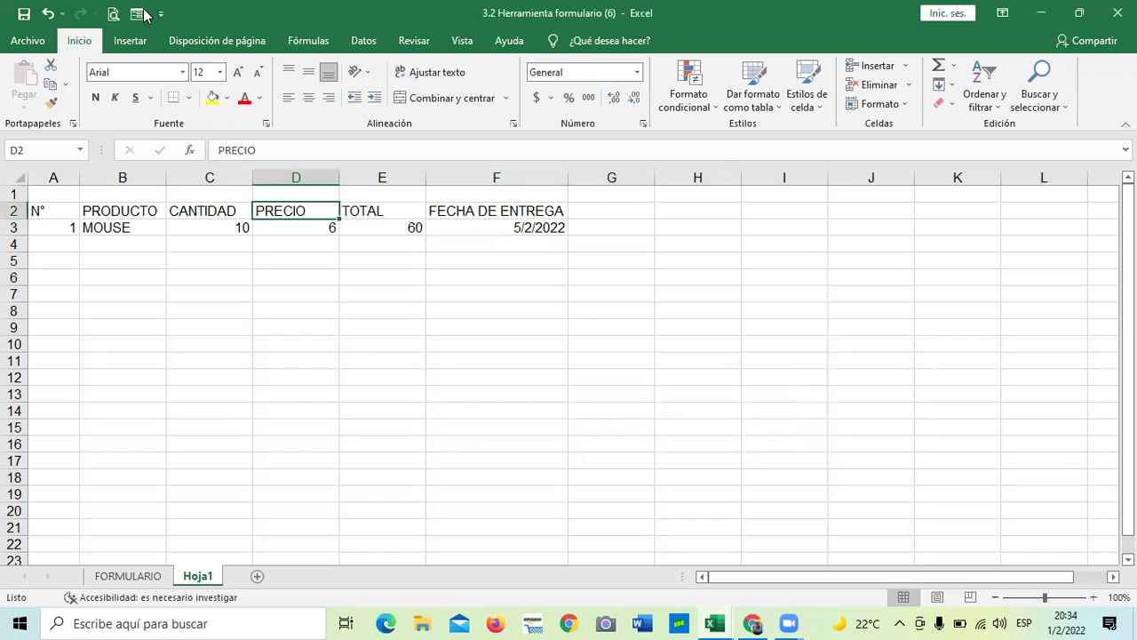
click(138, 15)
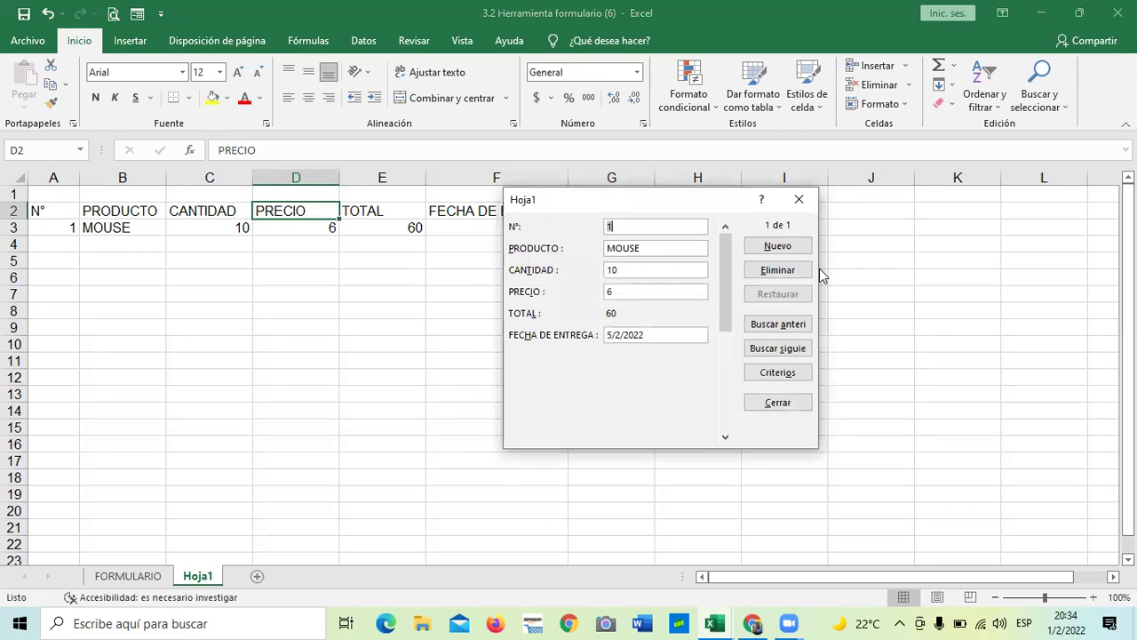
click(778, 247)
text(2)
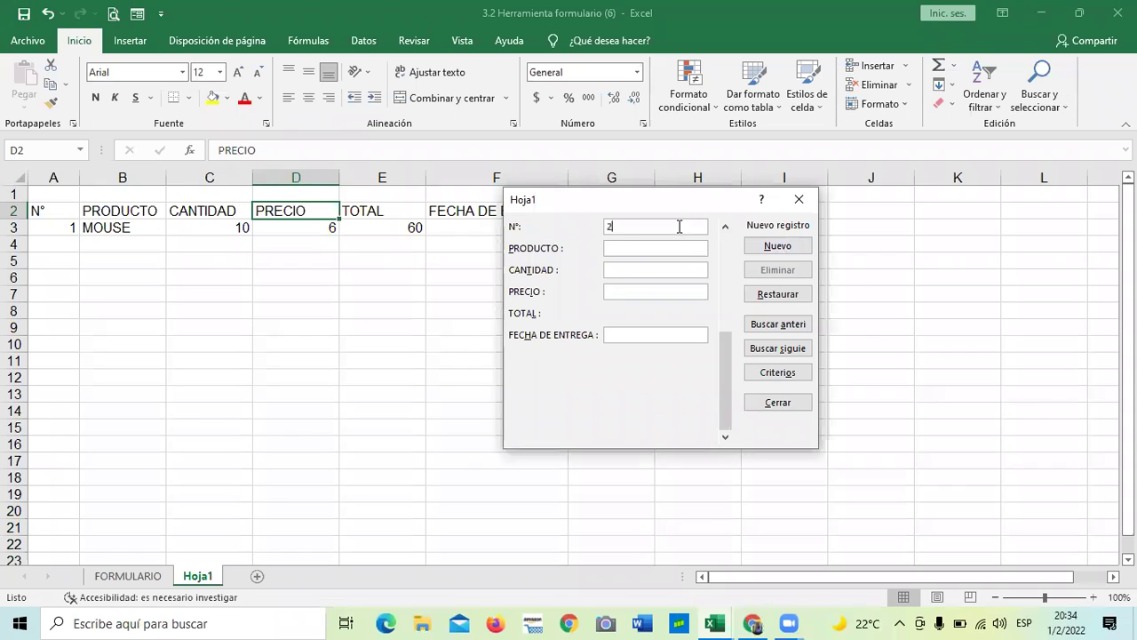
key(Tab)
text(TECLADO)
text(15)
key(Tab)
text(10)
key(Tab)
text(6/2/2022)
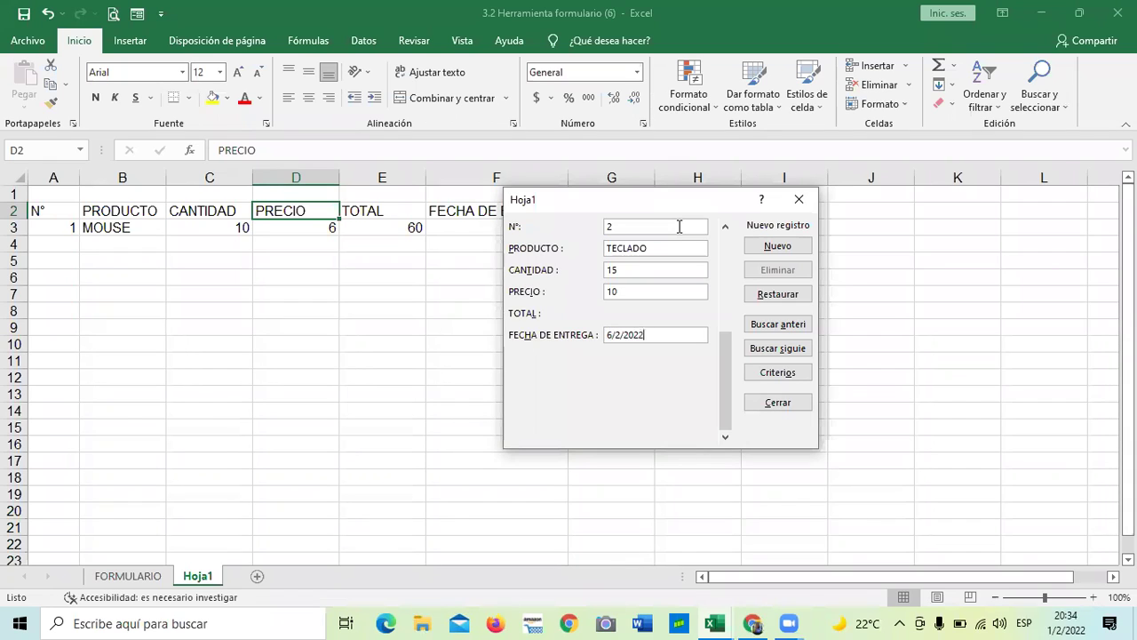
key(Return)
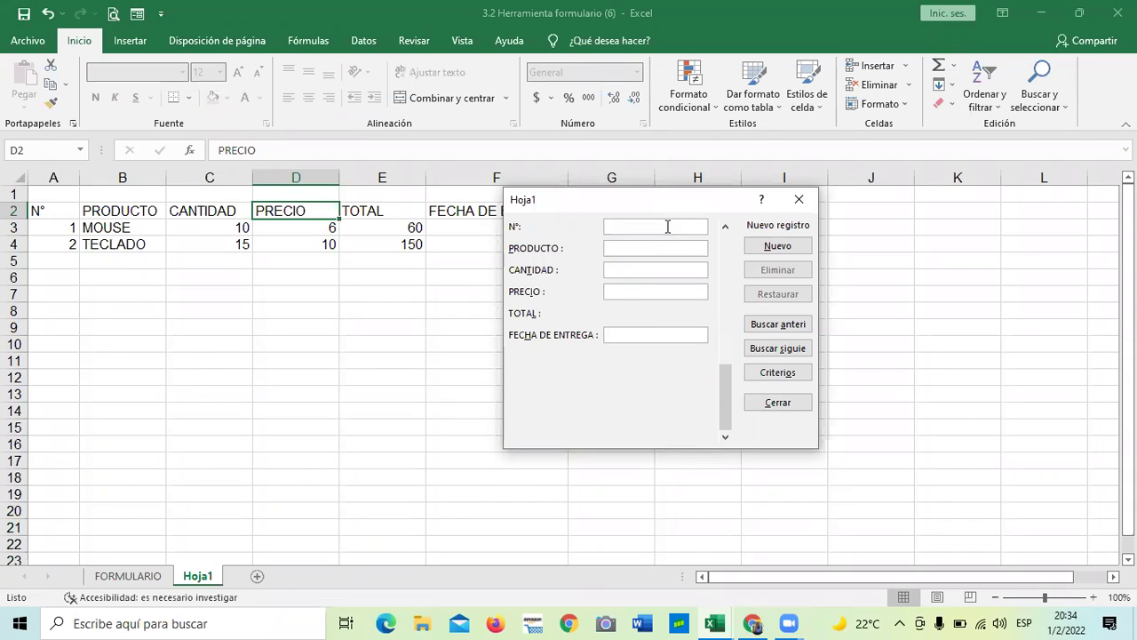
Add record 3: MONITOR, quantity 5, price 80, delivery 15/2/2022, fixing the name typo.
drag(705, 202, 732, 322)
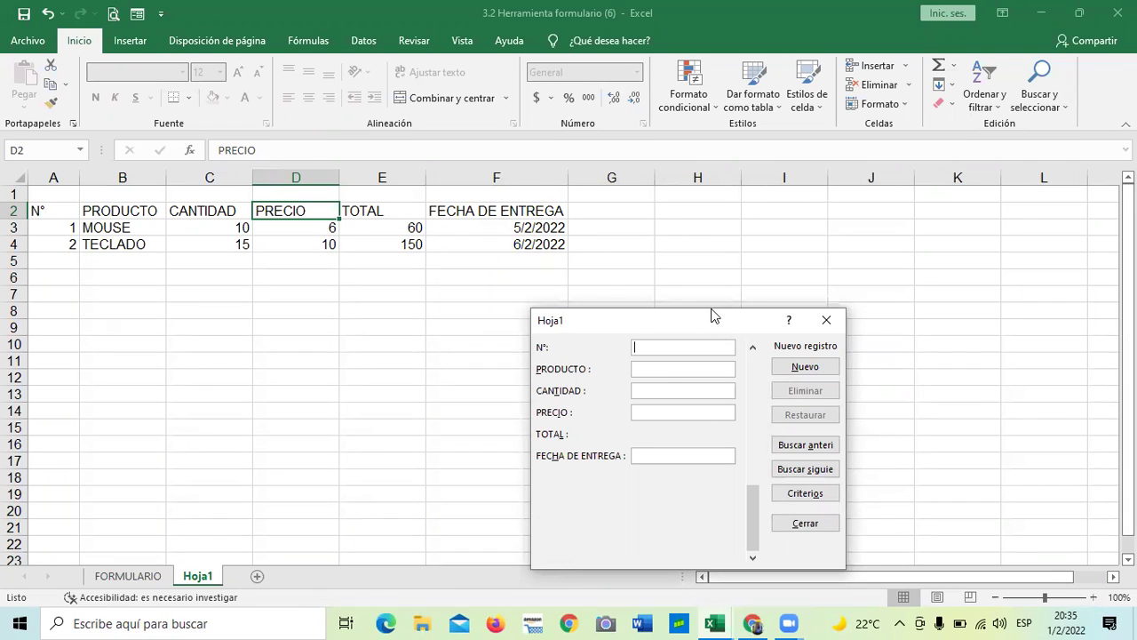
drag(712, 311, 690, 219)
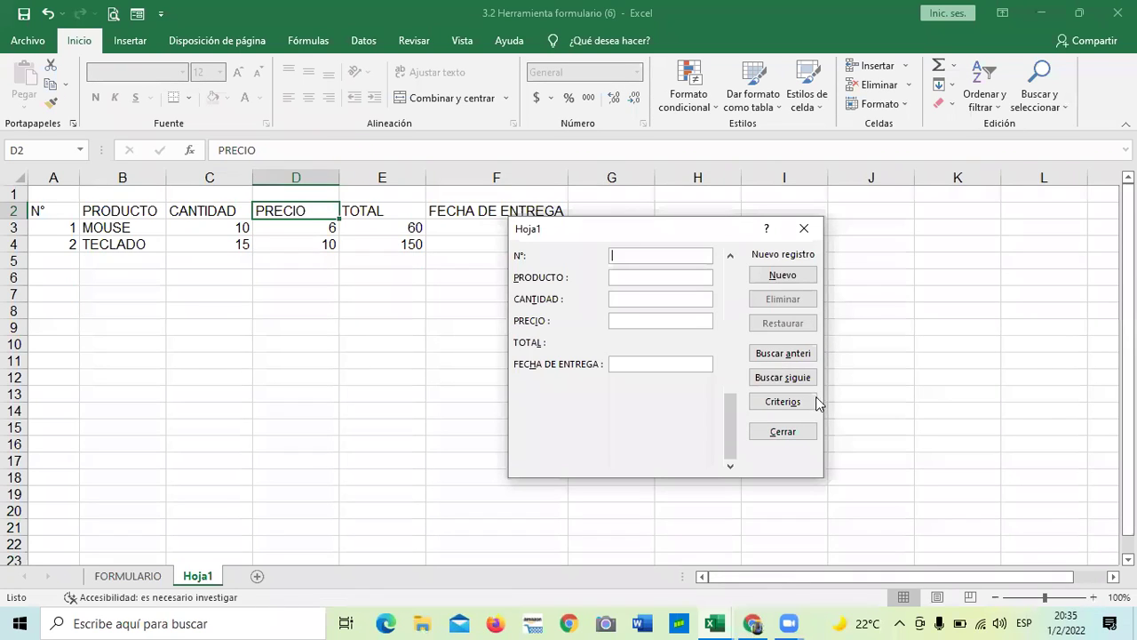
text(3)
text(MONITYOR)
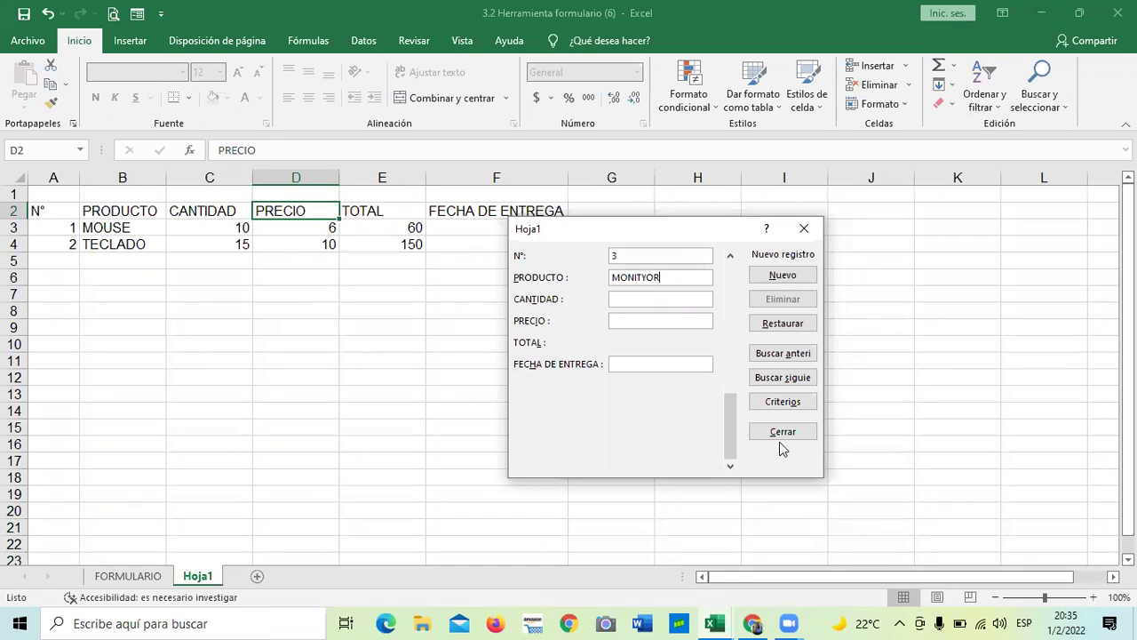
key(BackSpace)
key(BackSpace)
key(BackSpace)
text(OR580)
key(Tab)
text(15/2/2022)
key(Return)
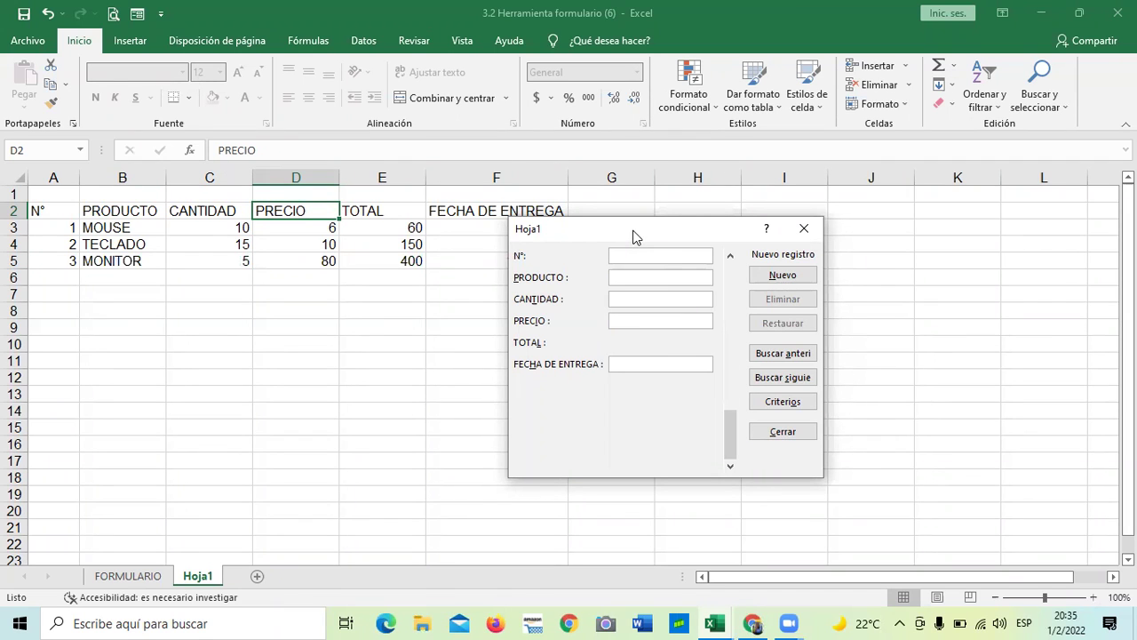
drag(633, 236, 761, 222)
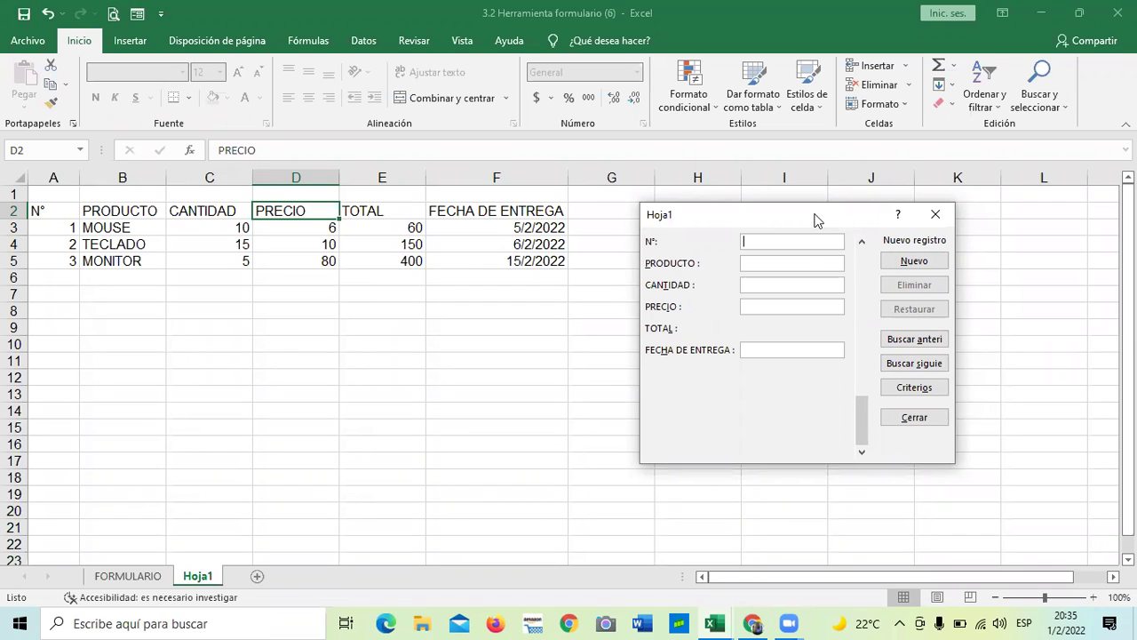
drag(815, 219, 793, 217)
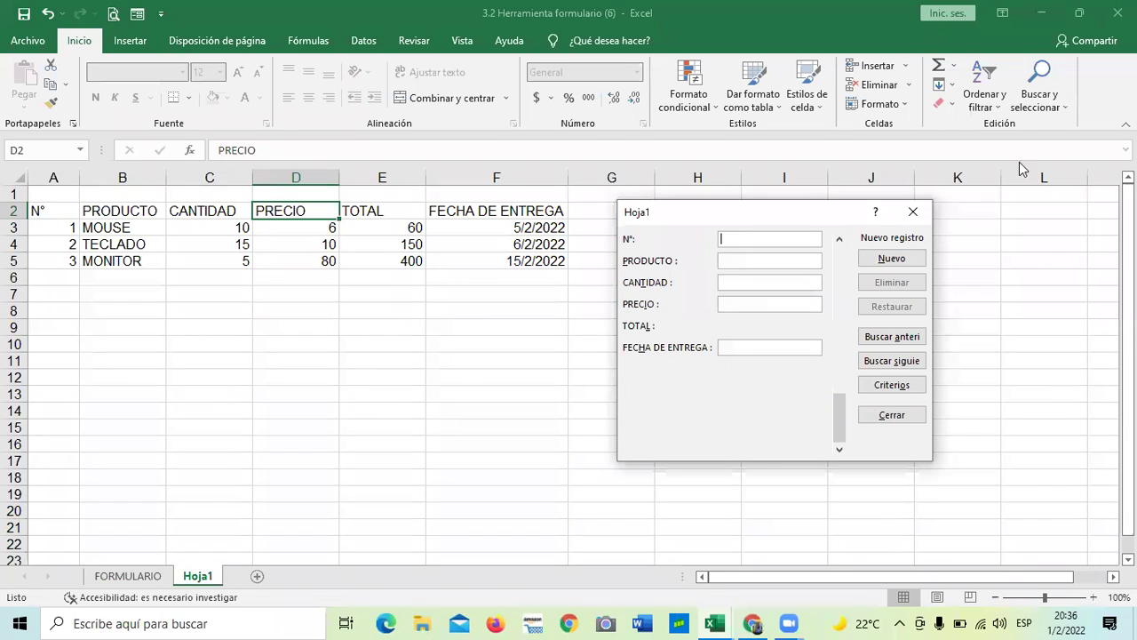
Close the data form and select the filled range A2:F5.
click(912, 211)
click(610, 245)
click(296, 427)
drag(56, 213, 510, 275)
click(511, 275)
drag(77, 216, 502, 264)
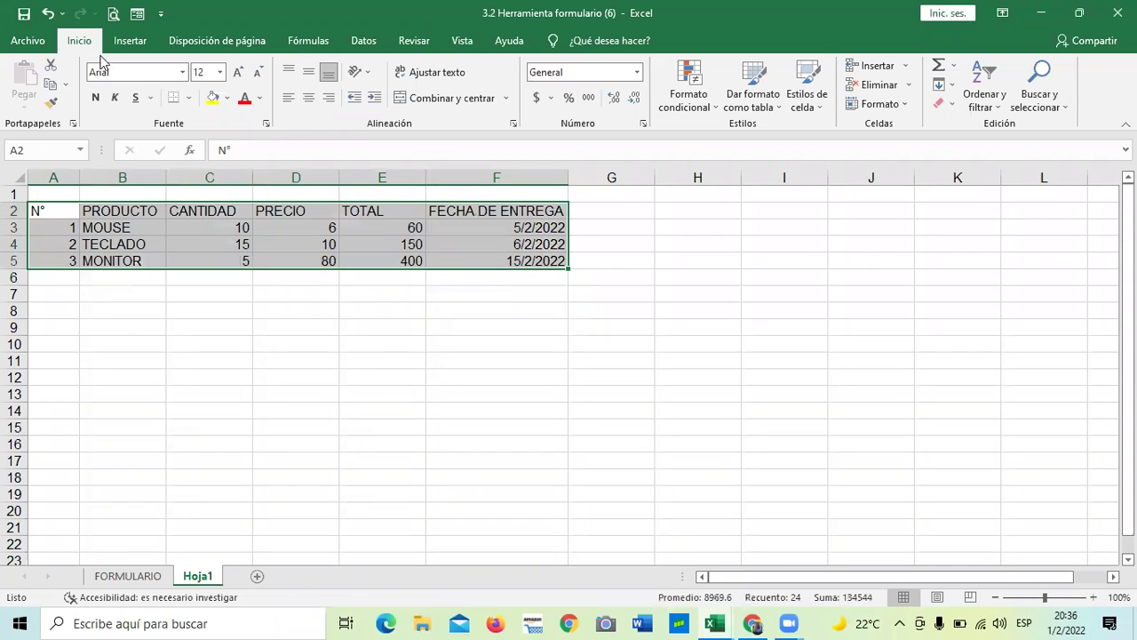
Convert A2:F5 into a table with headers through Insertar > Tabla.
click(134, 42)
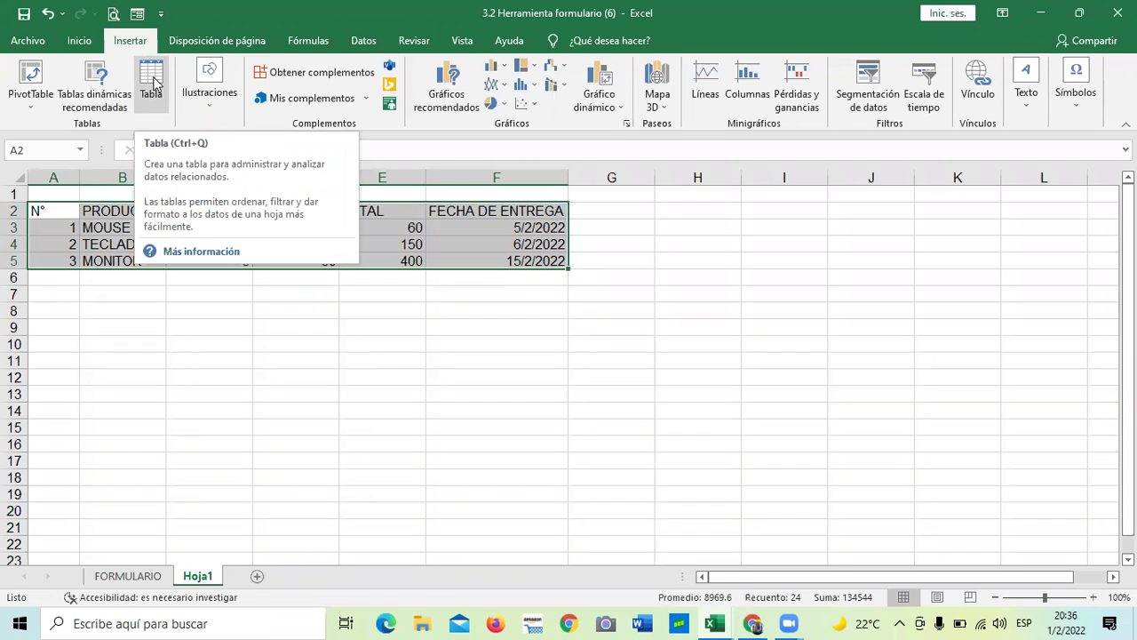
click(153, 79)
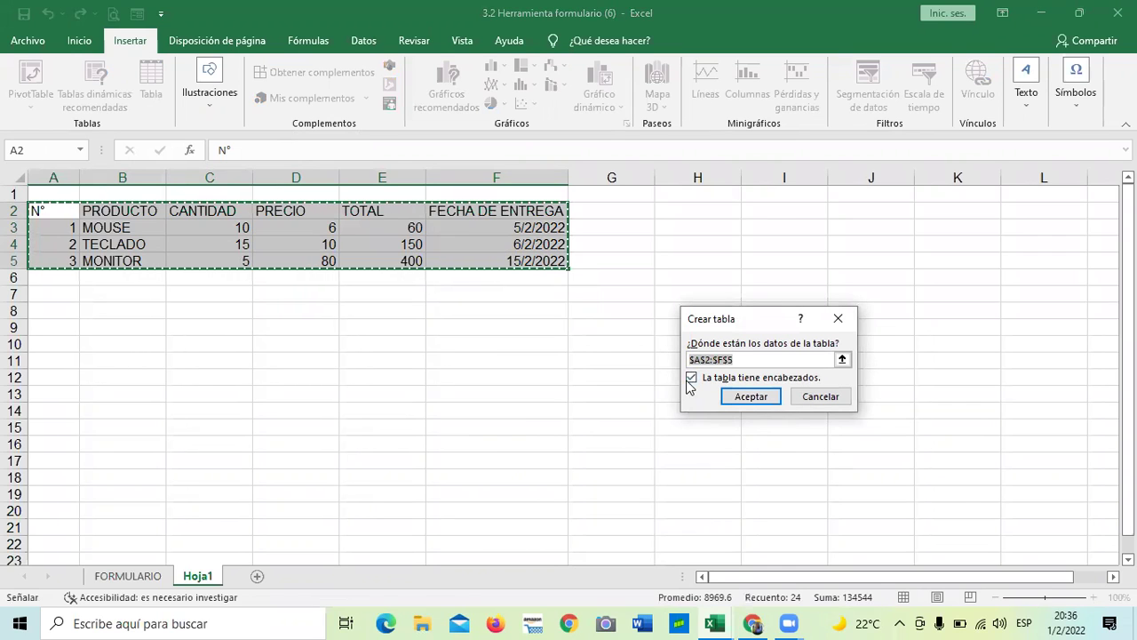
click(751, 397)
click(740, 394)
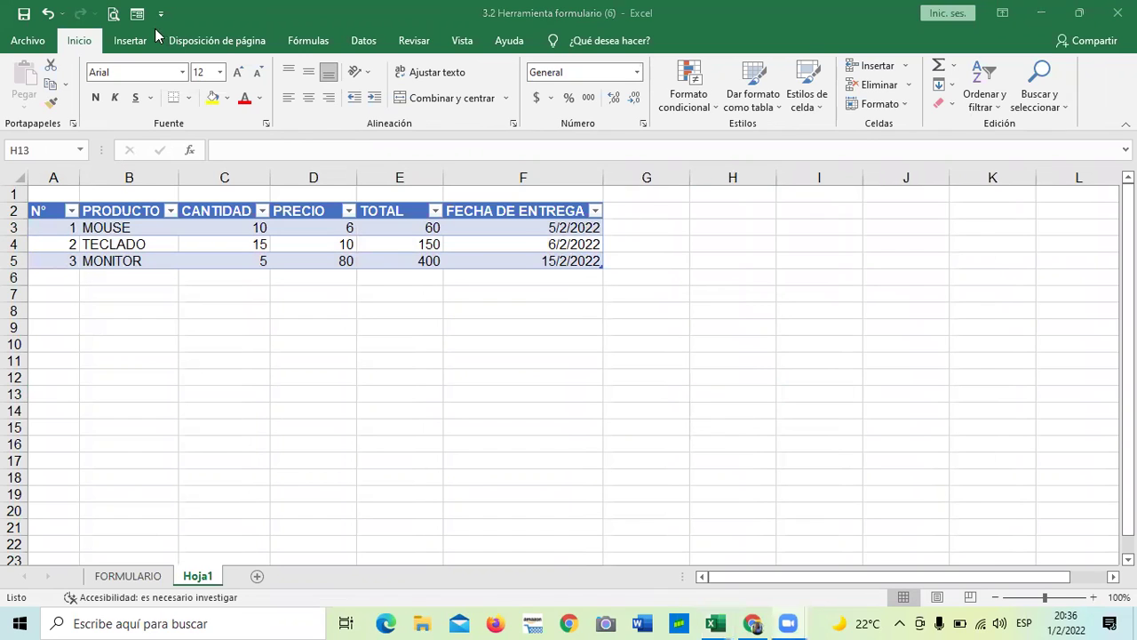
click(495, 258)
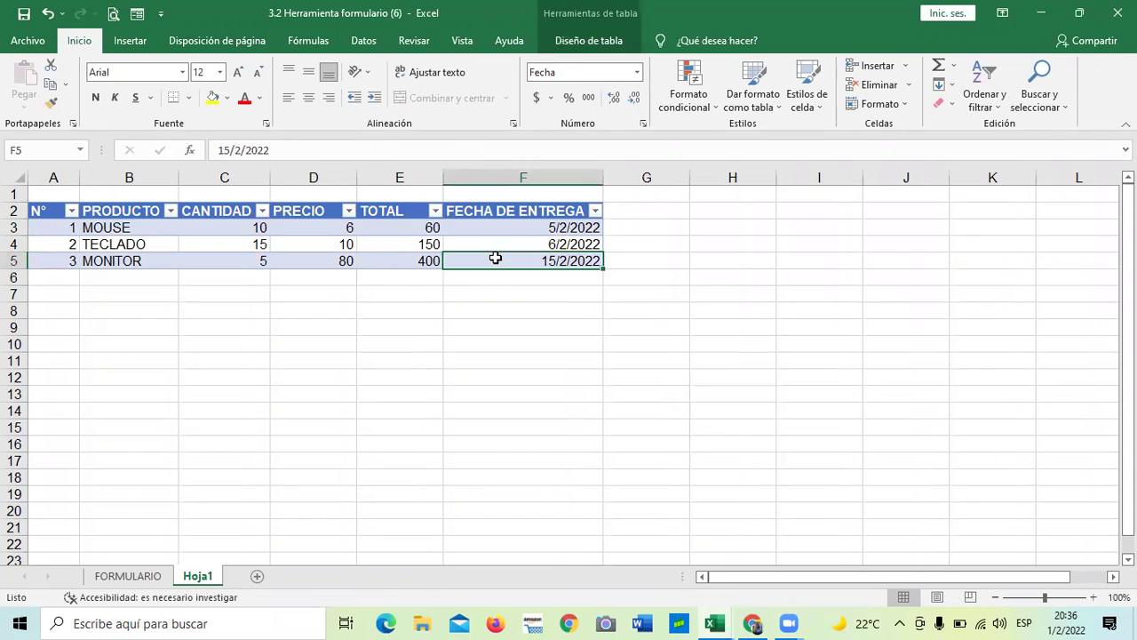
click(611, 43)
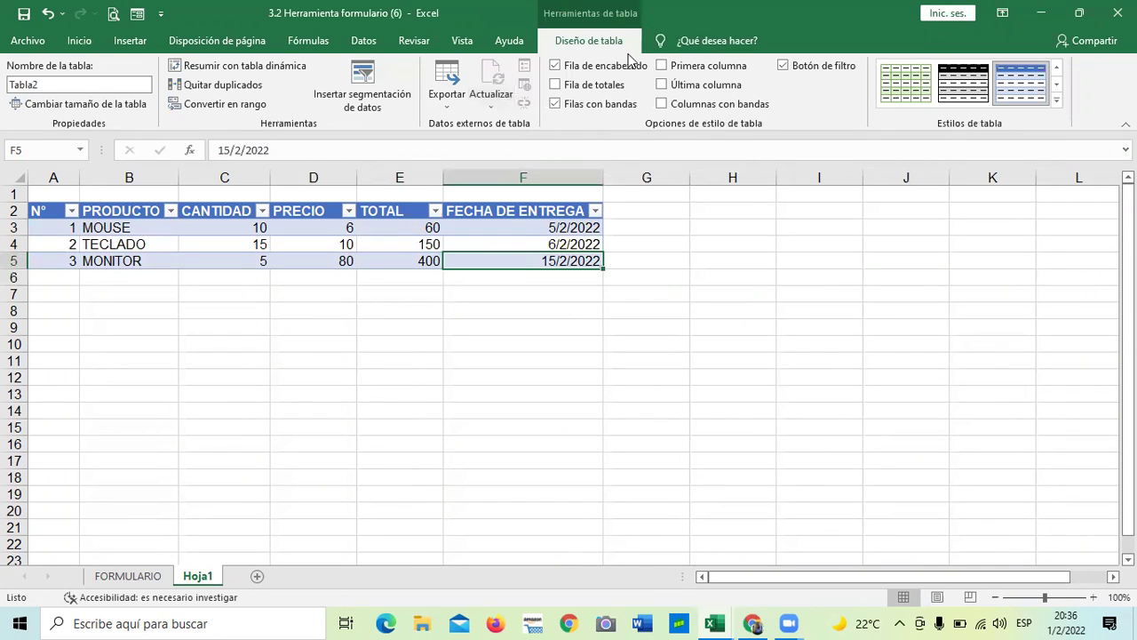
click(1061, 103)
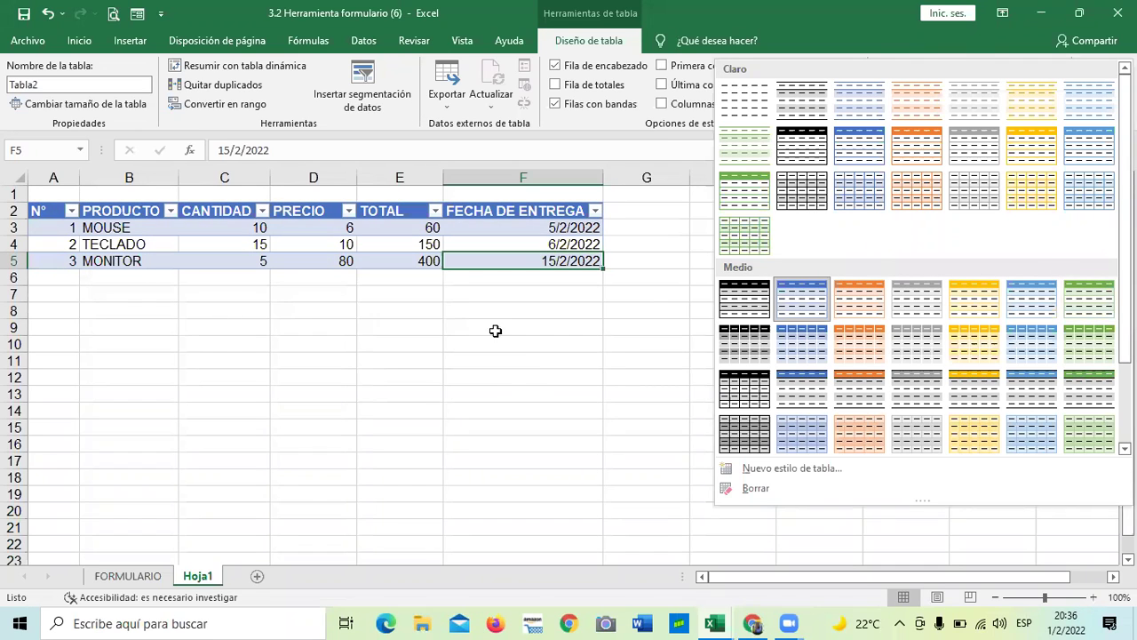
click(524, 373)
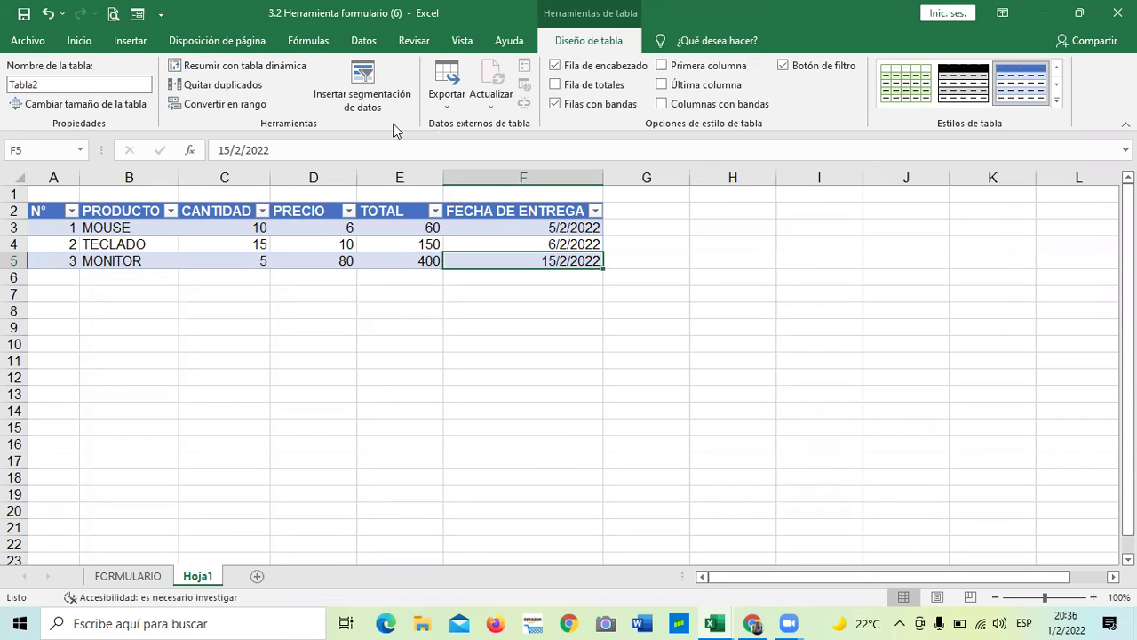
click(591, 210)
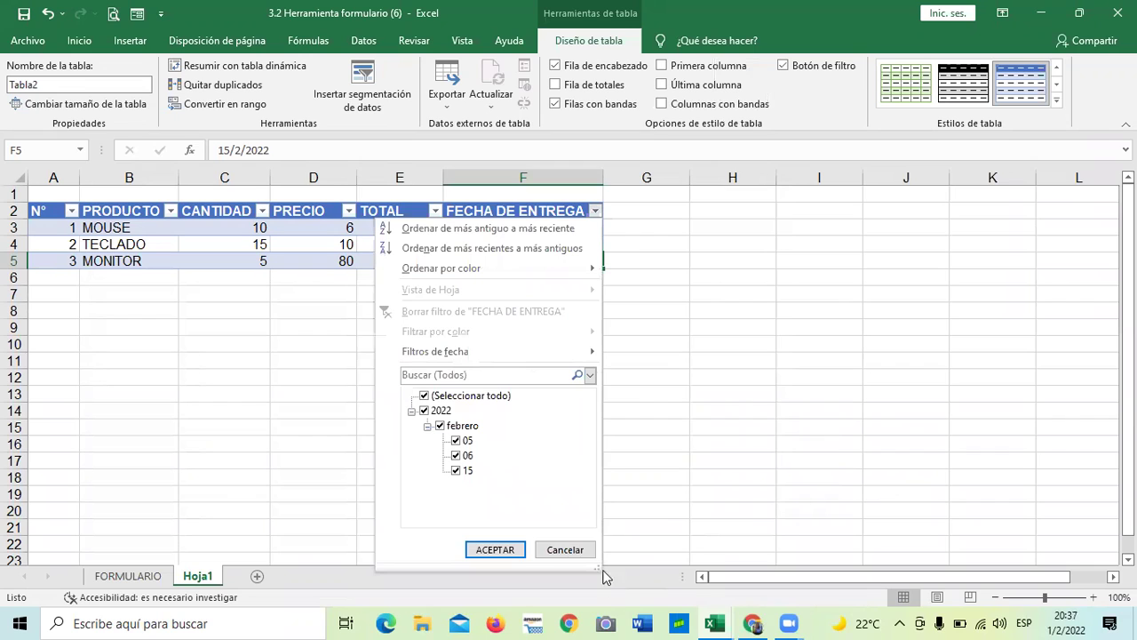
click(578, 549)
click(594, 425)
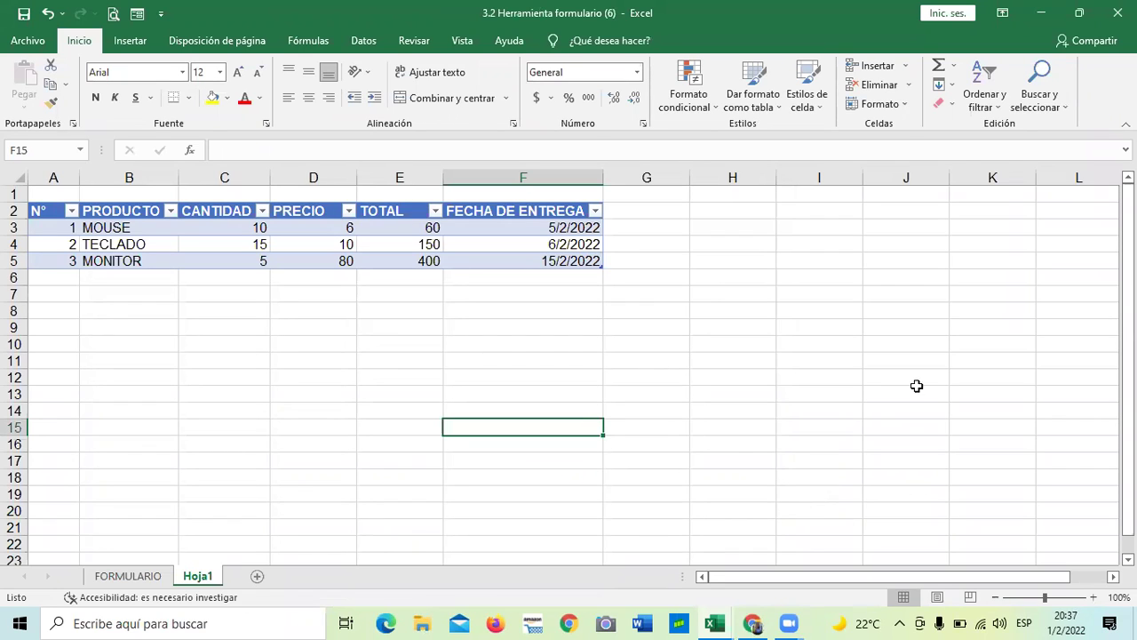
Undo the table conversion, removing the banded style and filter buttons.
click(286, 358)
click(48, 15)
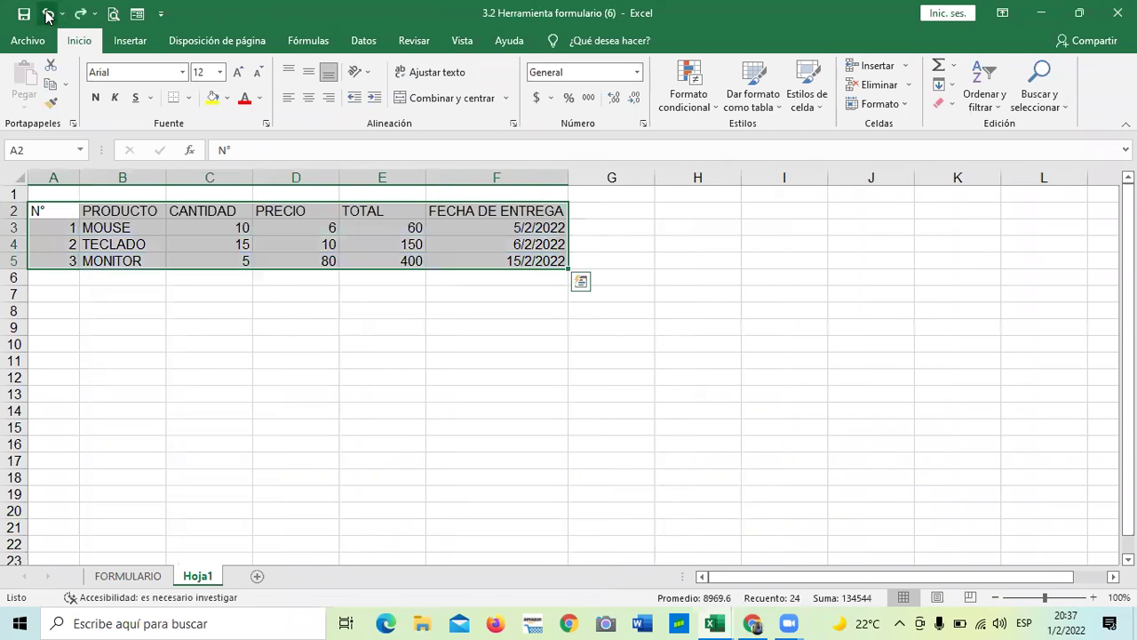
click(486, 440)
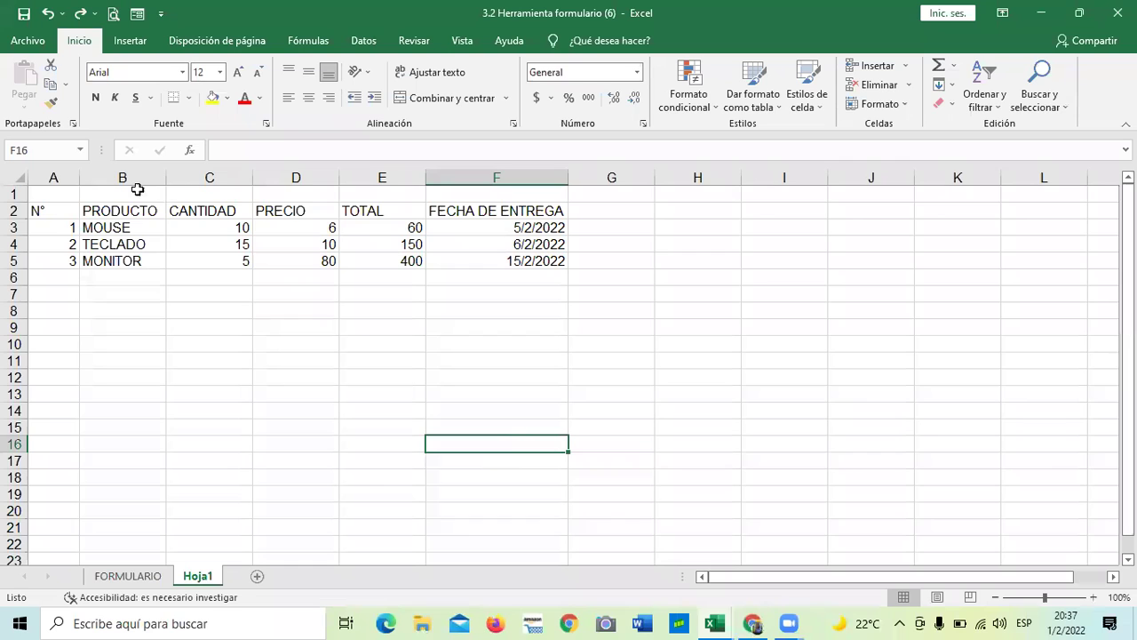
Apply Todos los bordes to the range A2:F15.
drag(76, 211, 510, 432)
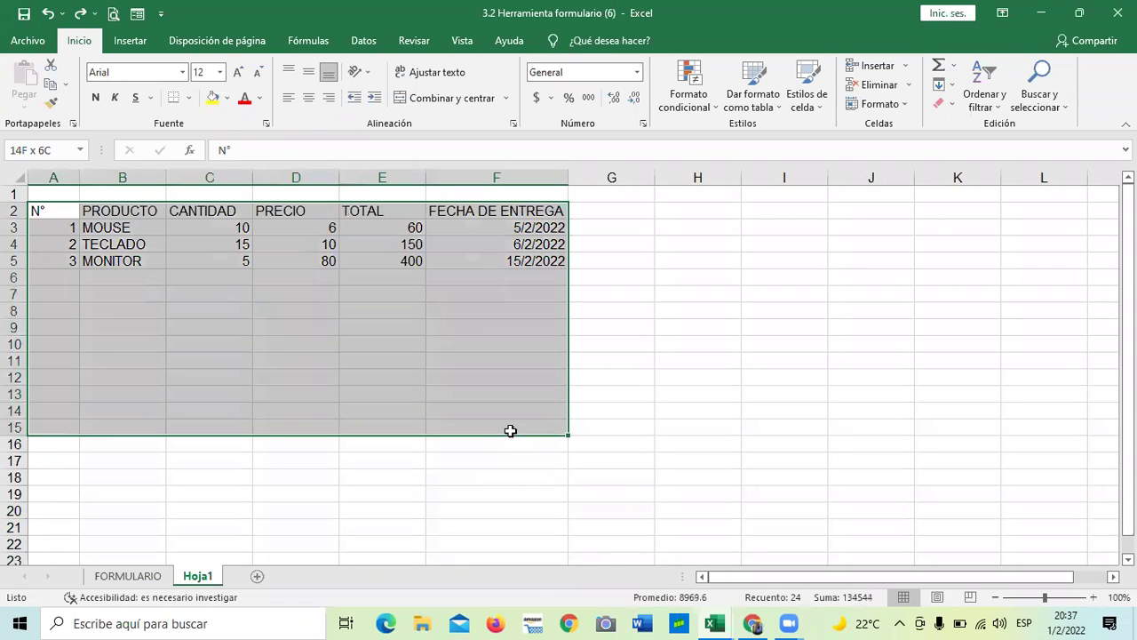
click(188, 98)
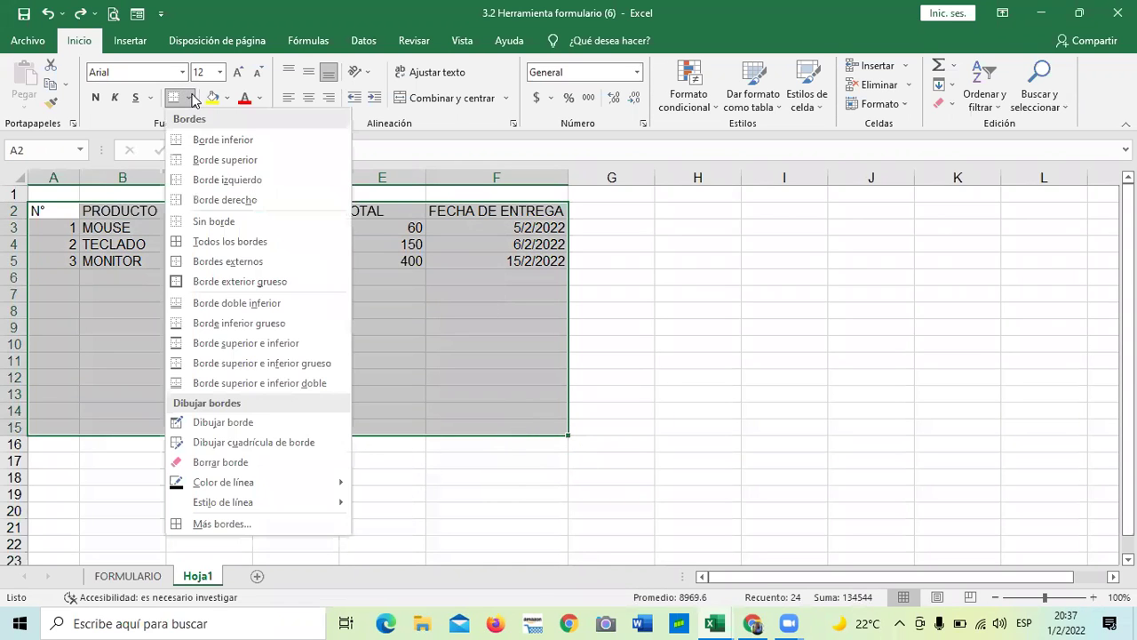
click(222, 244)
click(684, 475)
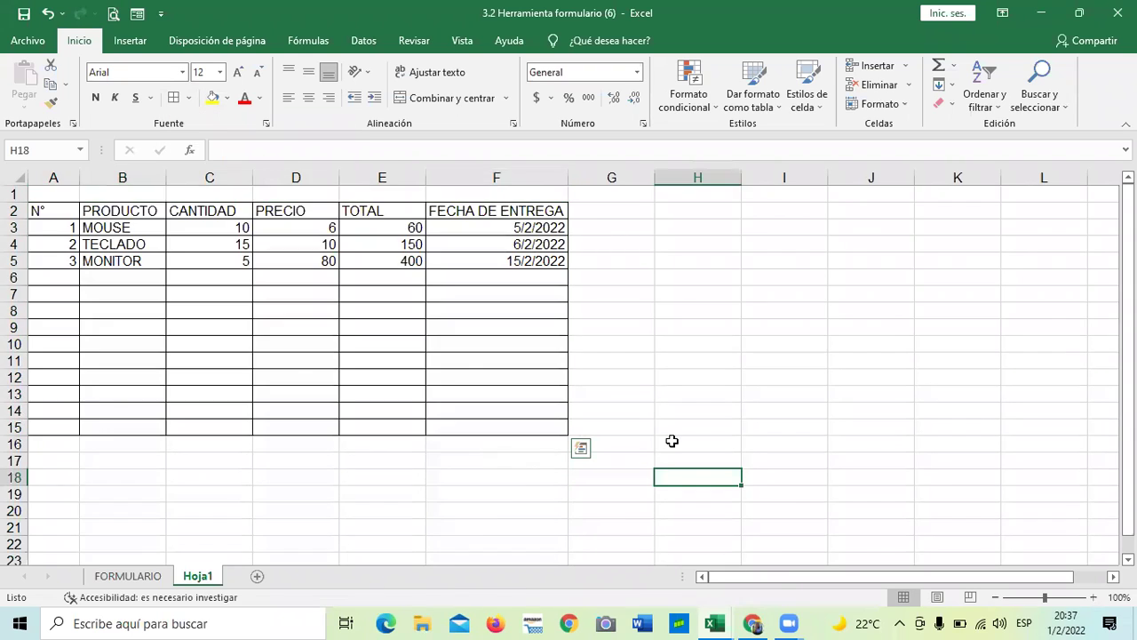
drag(40, 211, 511, 210)
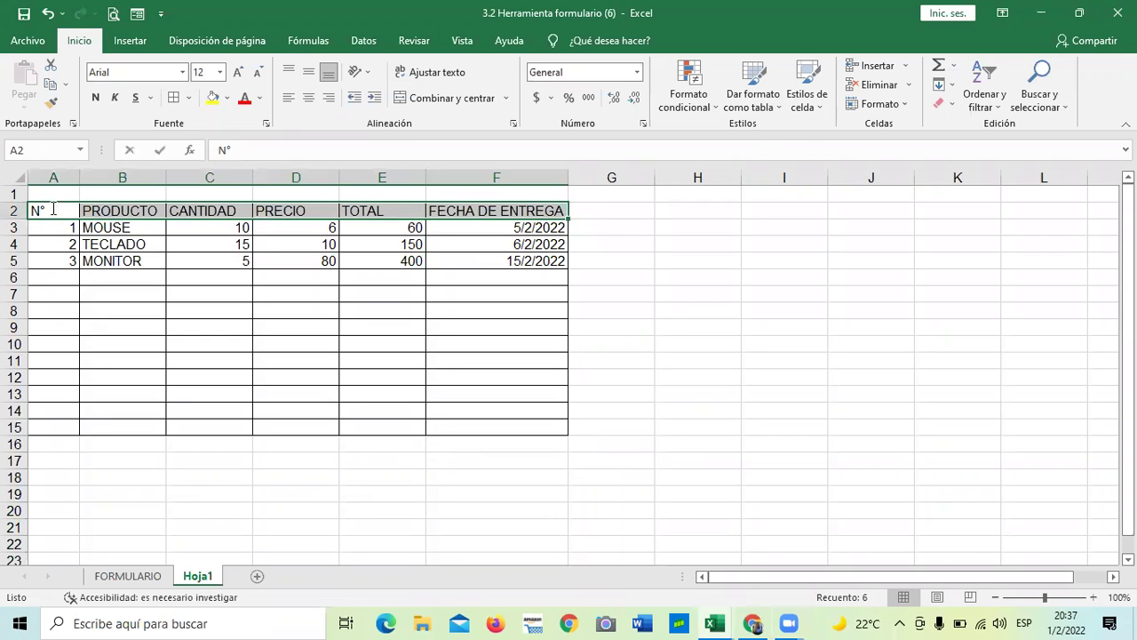
Give the header row A2:F2 the green Bueno cell style.
key(F2)
drag(68, 213, 511, 216)
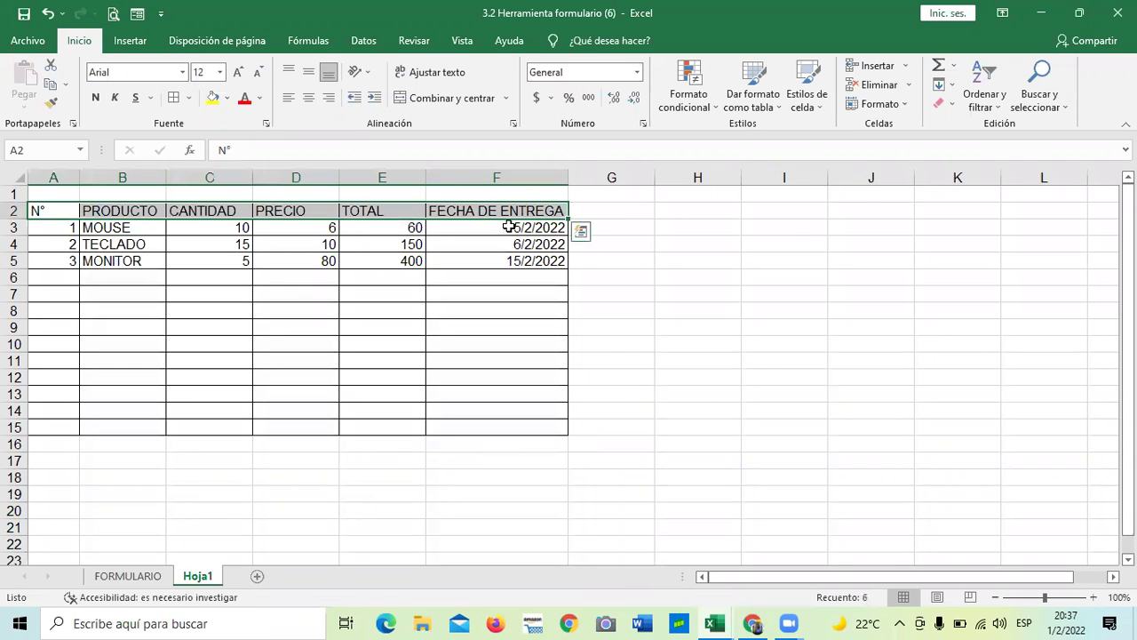
click(816, 106)
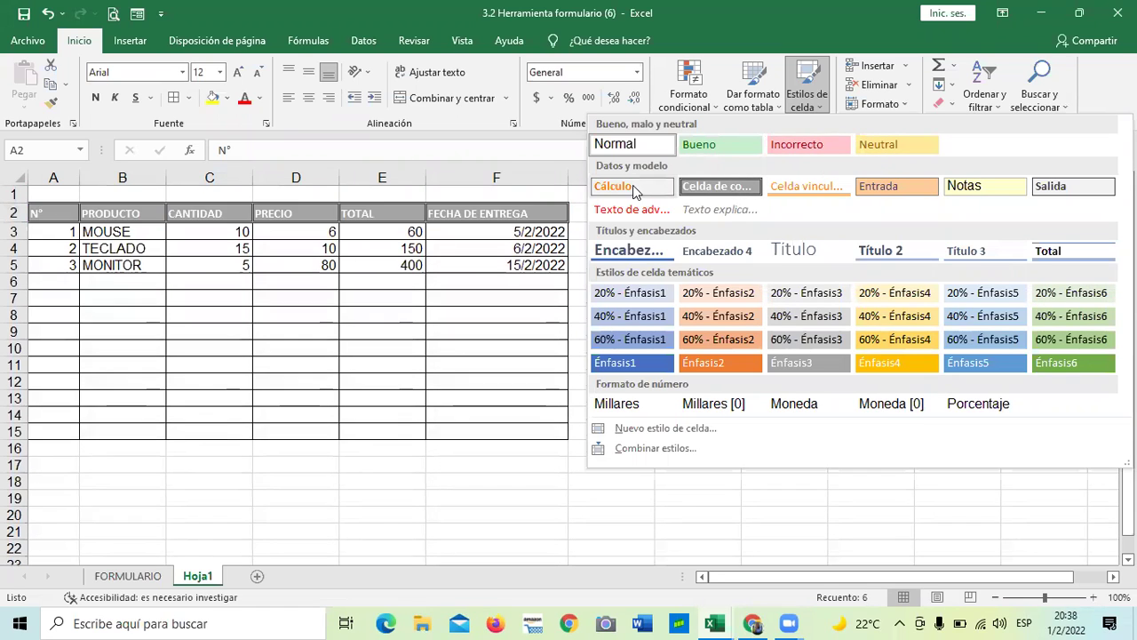
click(711, 143)
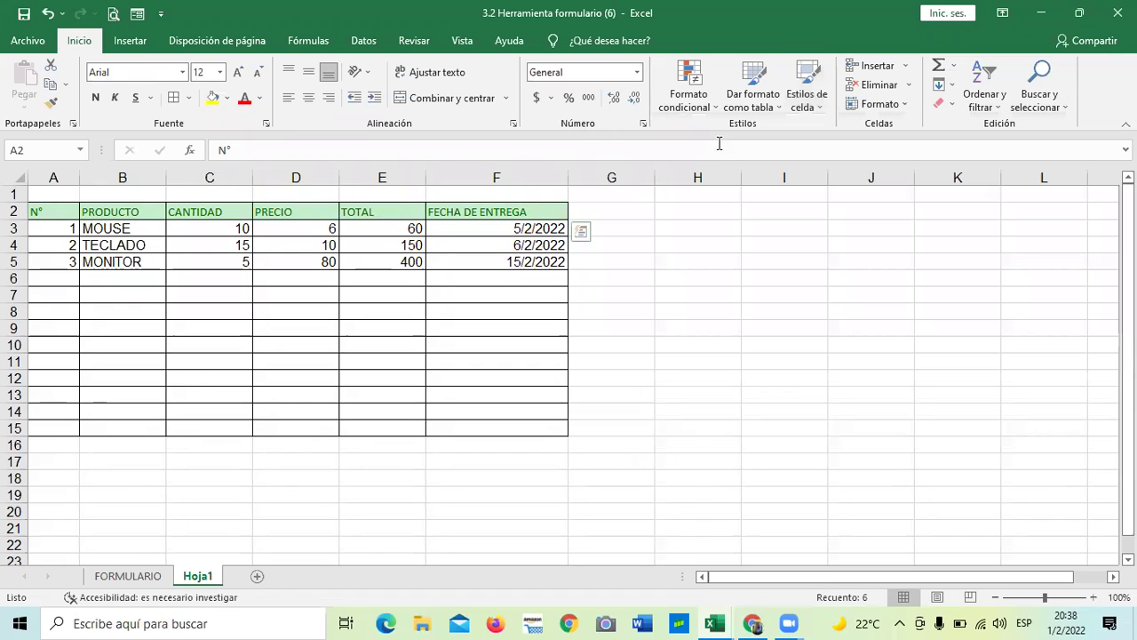
click(767, 315)
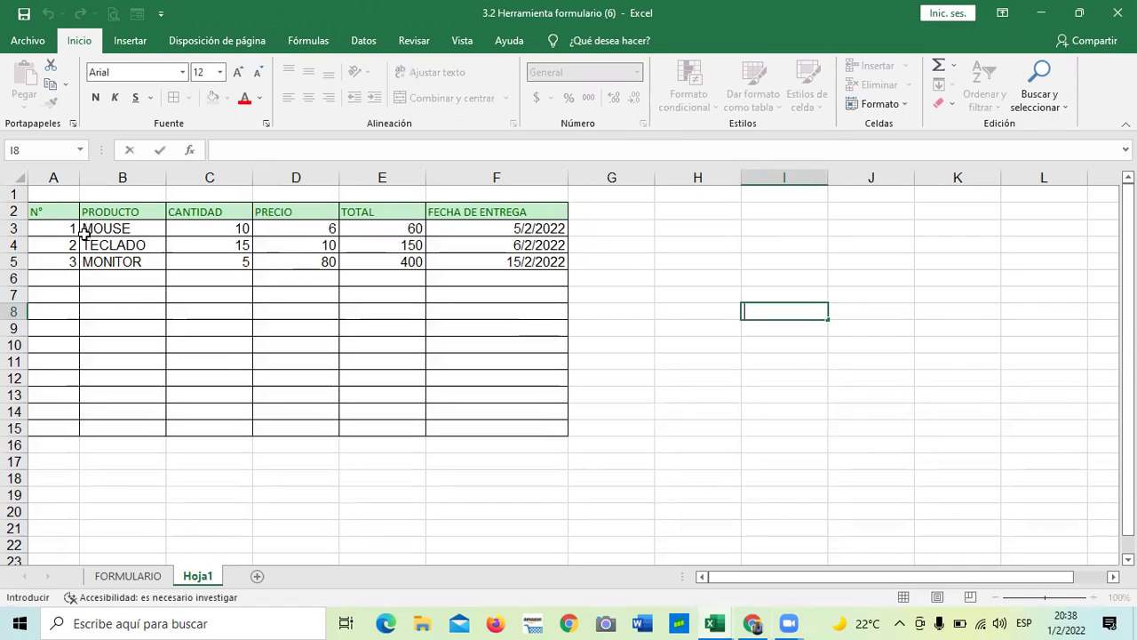
Enlarge the header row text to size 14 and centre it.
click(140, 299)
drag(63, 211, 497, 212)
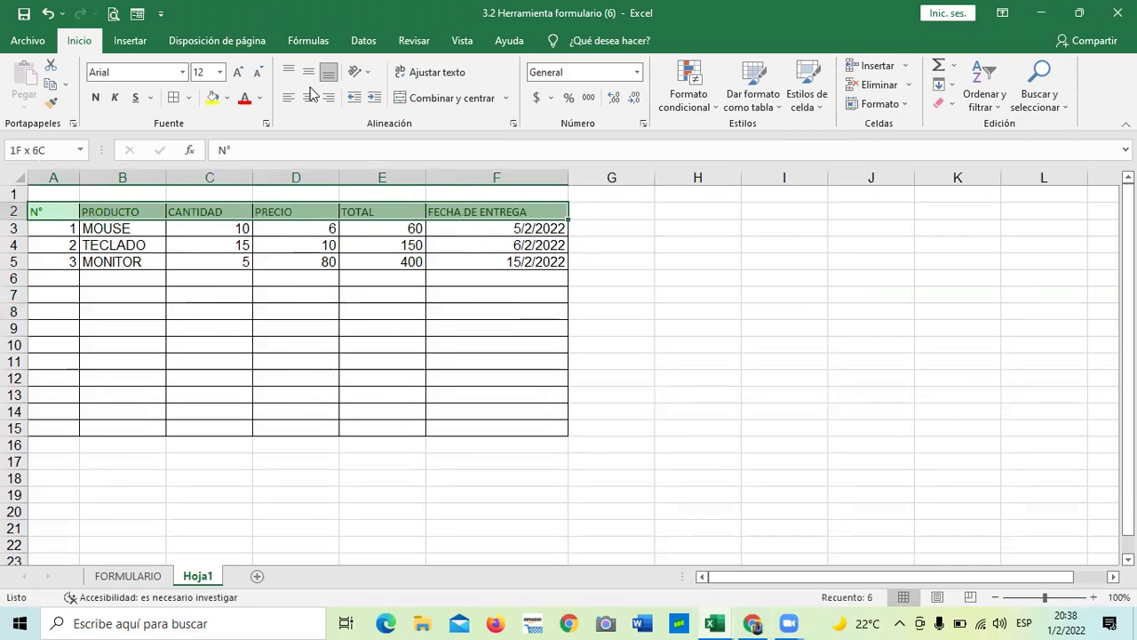
click(239, 74)
click(238, 75)
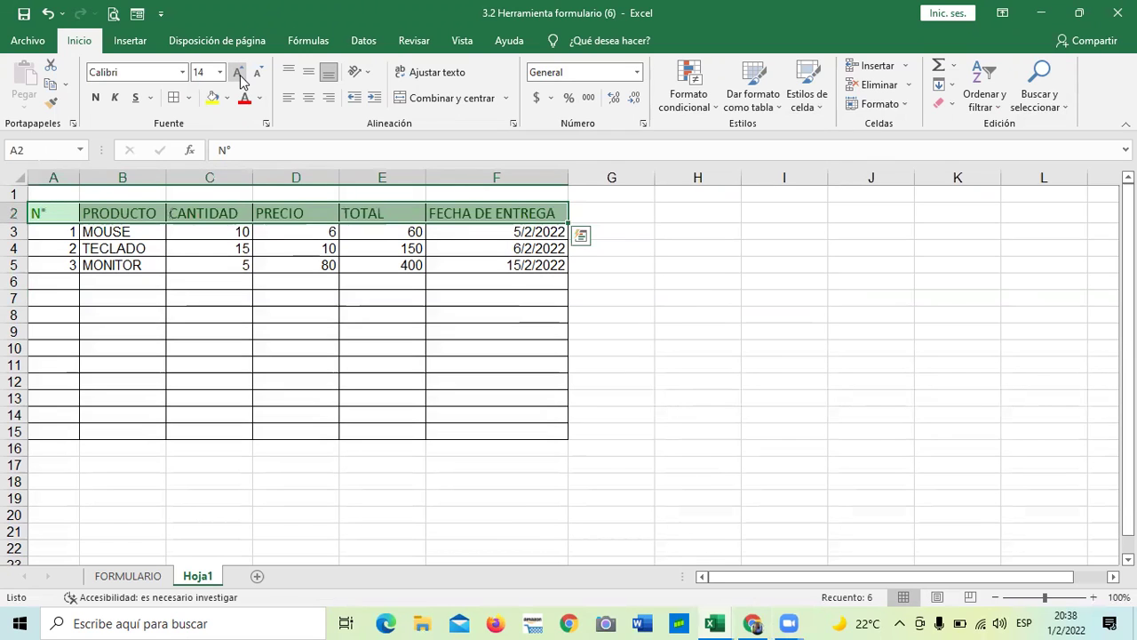
click(308, 98)
click(456, 353)
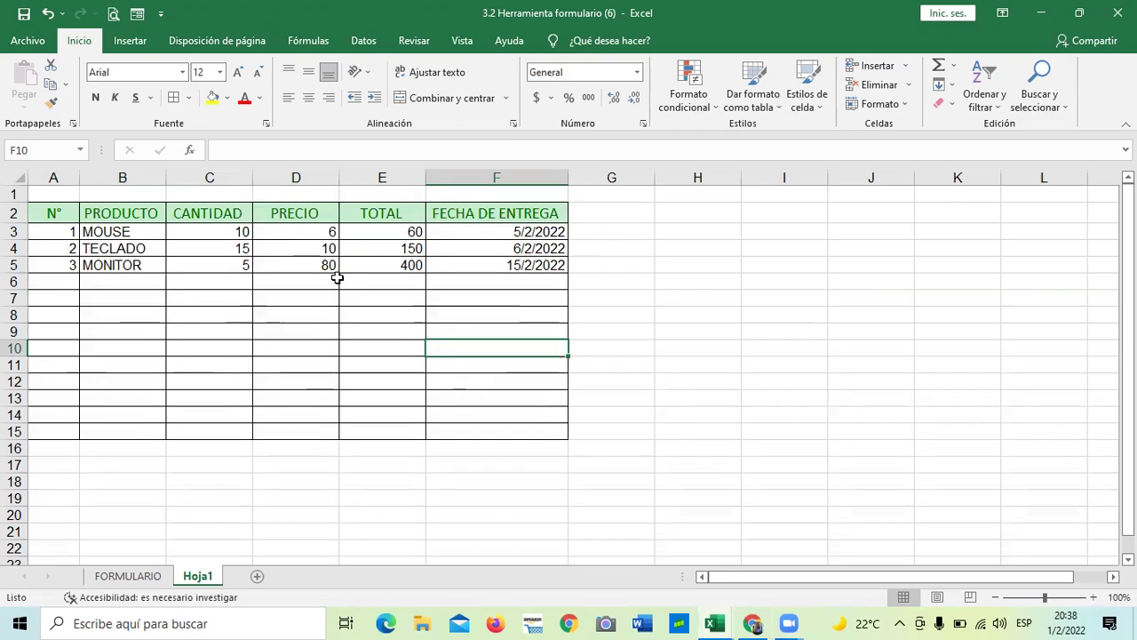
Check the TOTAL formulas in E4 and E5 and review the records in the data form.
click(402, 248)
click(375, 265)
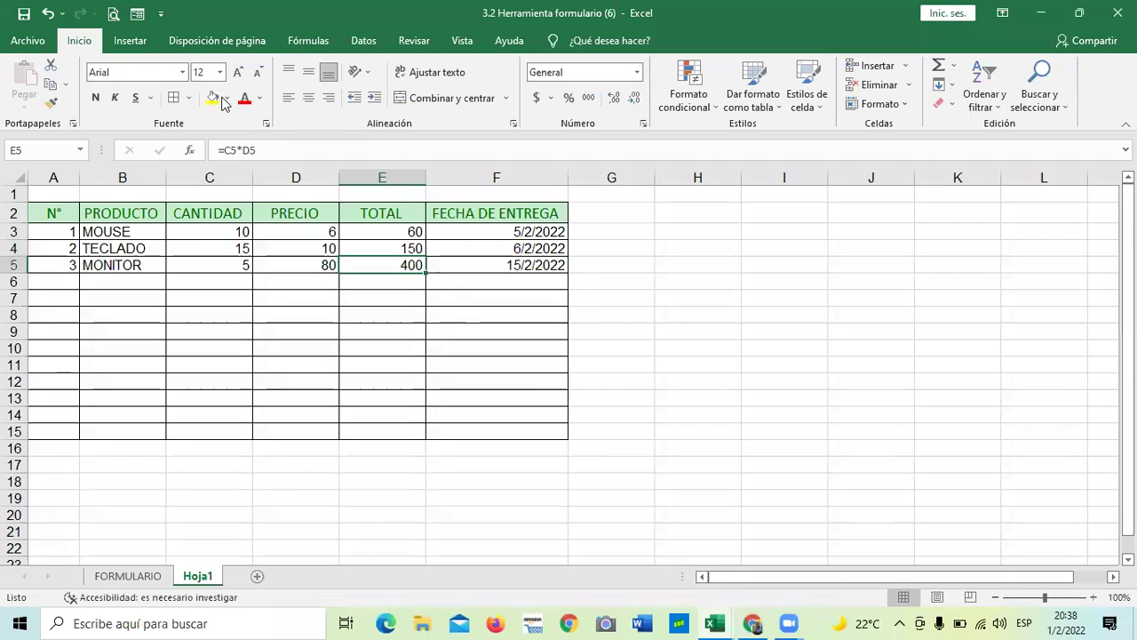
click(137, 15)
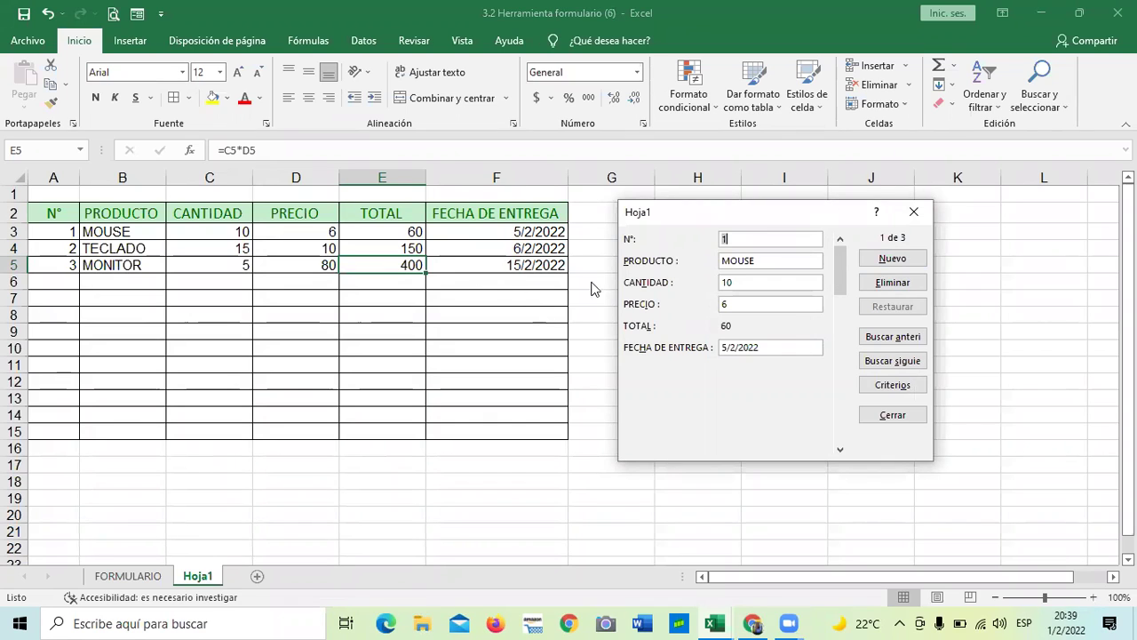
click(907, 211)
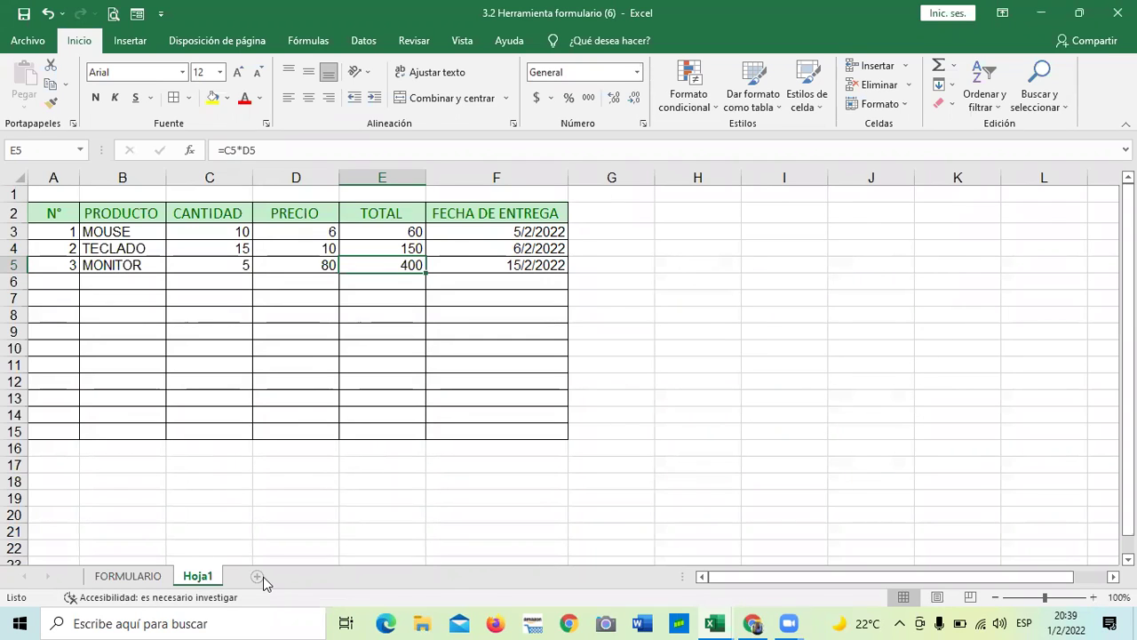
Add a new sheet and copy the product table A2:F5 from Hoja1.
click(259, 580)
click(505, 459)
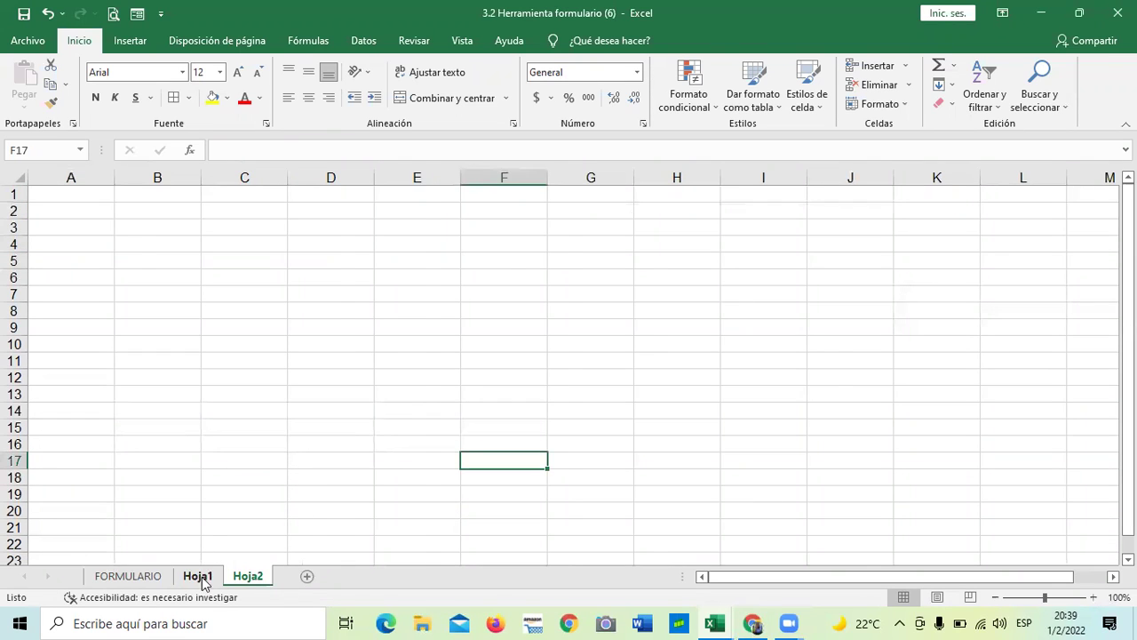
click(198, 575)
click(748, 418)
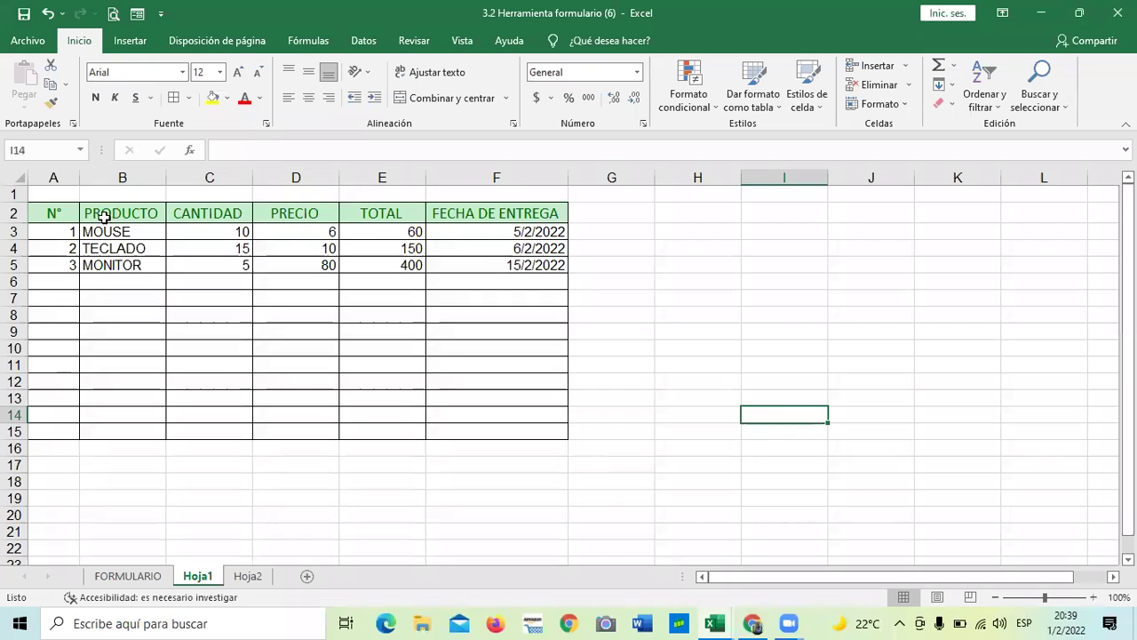
drag(64, 213, 501, 264)
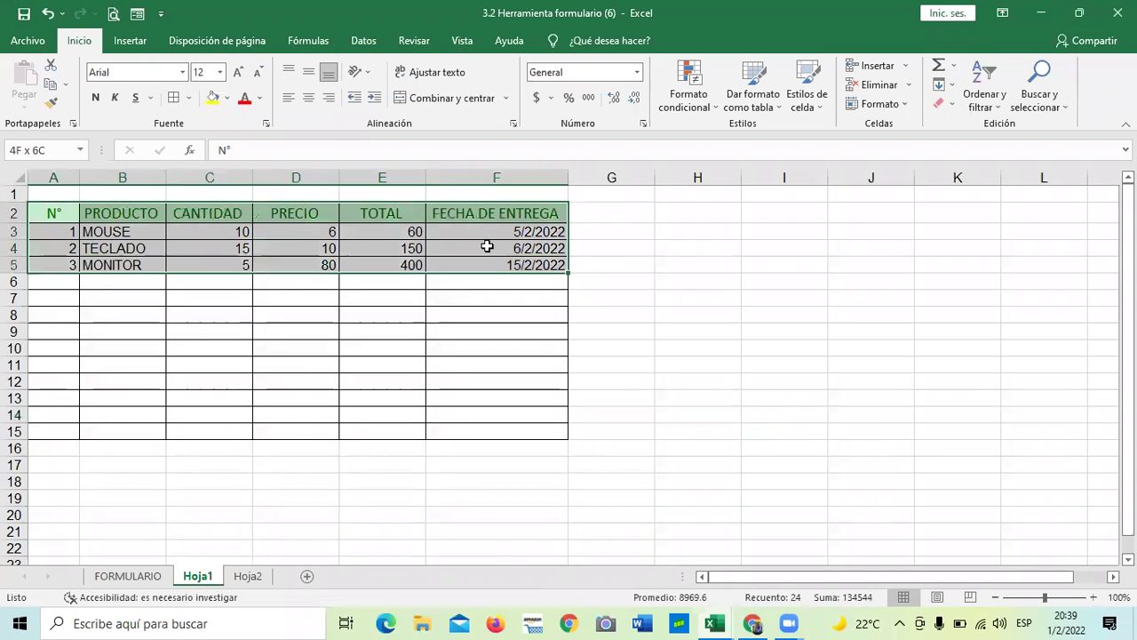
right_click(463, 239)
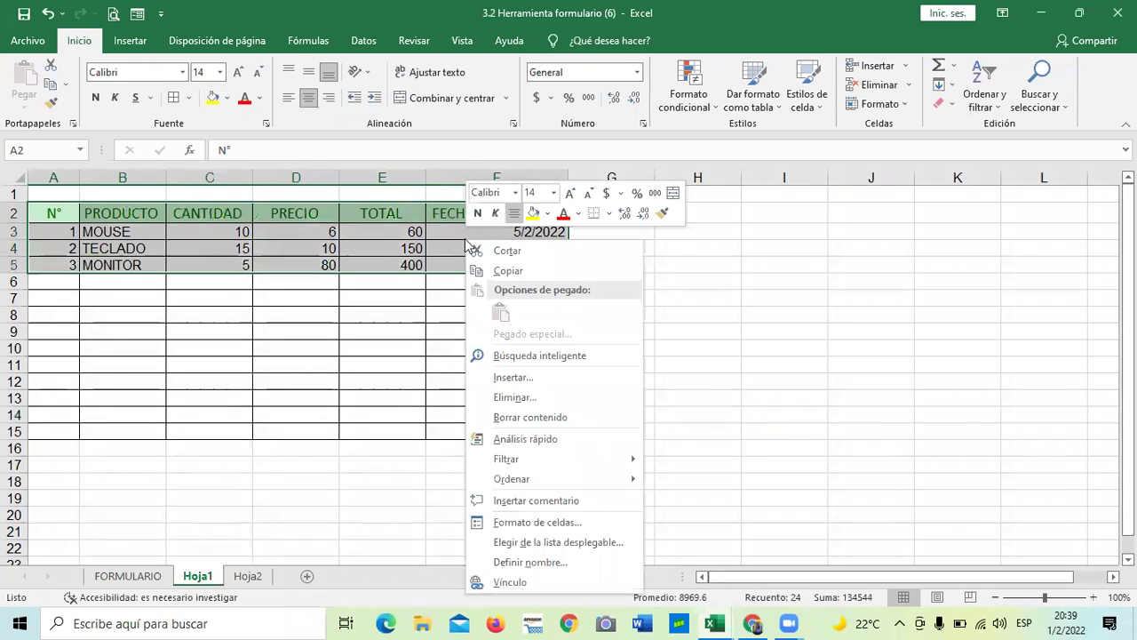
click(503, 270)
Paste the table at A2 on Hoja2 and widen column F for FECHA DE ENTREGA.
click(248, 576)
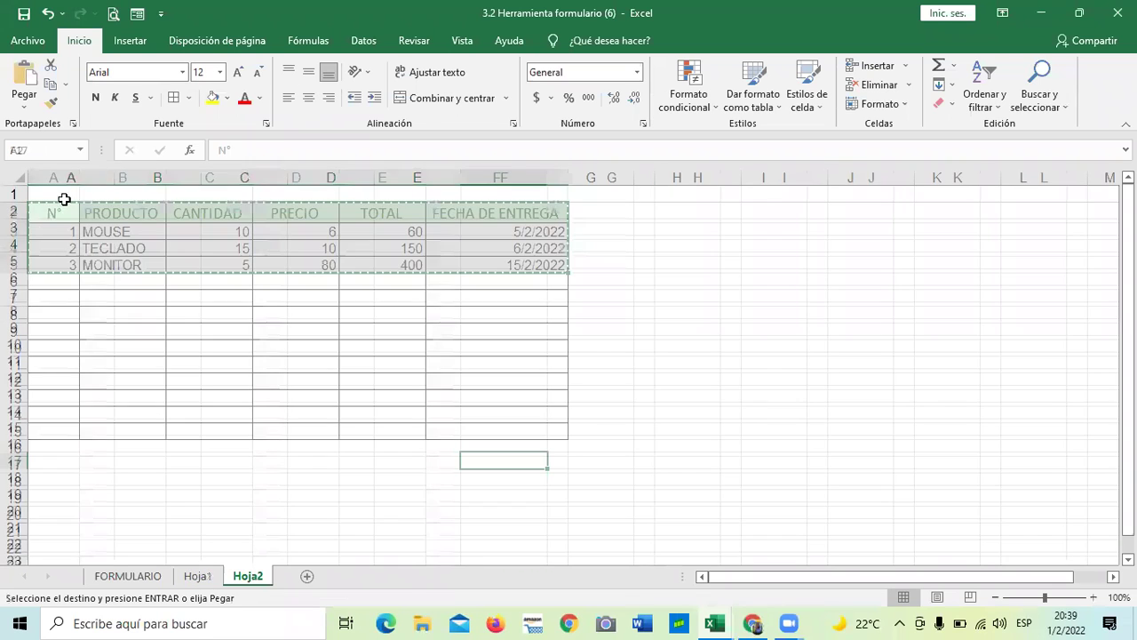
click(79, 218)
key(ctrl+v)
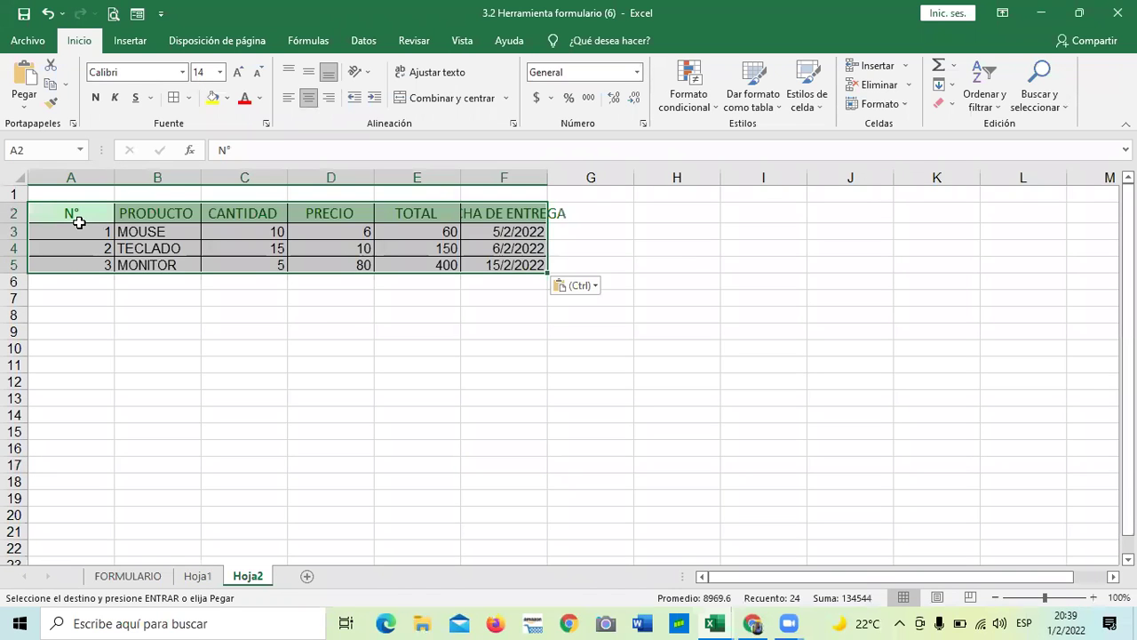
click(265, 348)
drag(548, 177, 601, 177)
click(608, 349)
Check the TOTAL formulas and dismiss the range error from an empty-cell data form attempt.
click(401, 327)
click(420, 234)
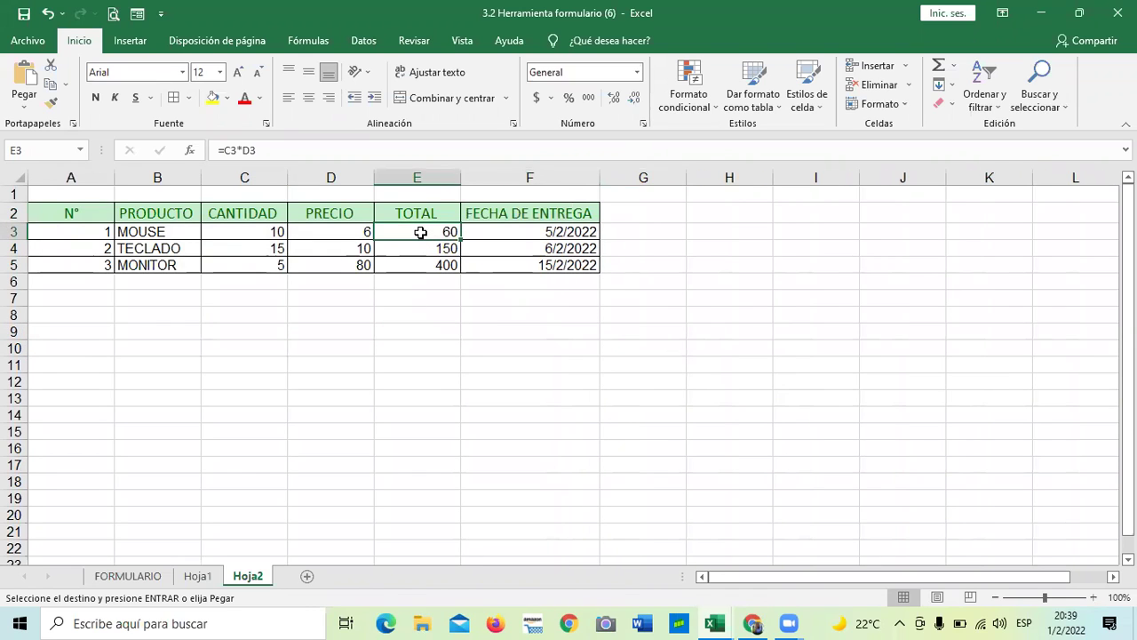
click(421, 249)
click(396, 377)
click(137, 14)
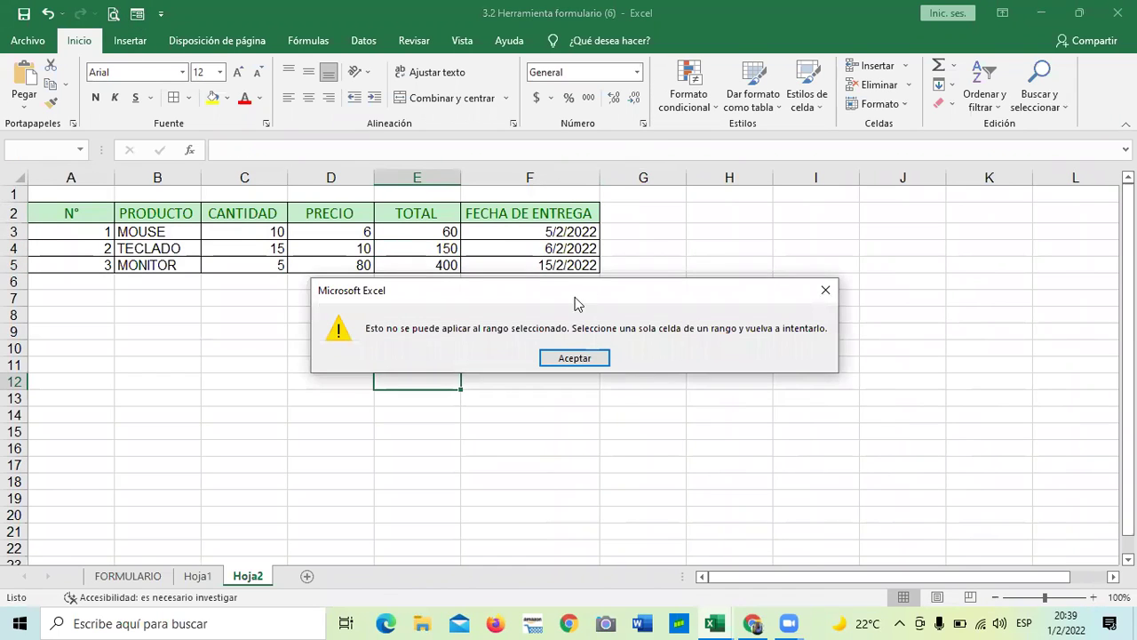
click(575, 358)
key(Right)
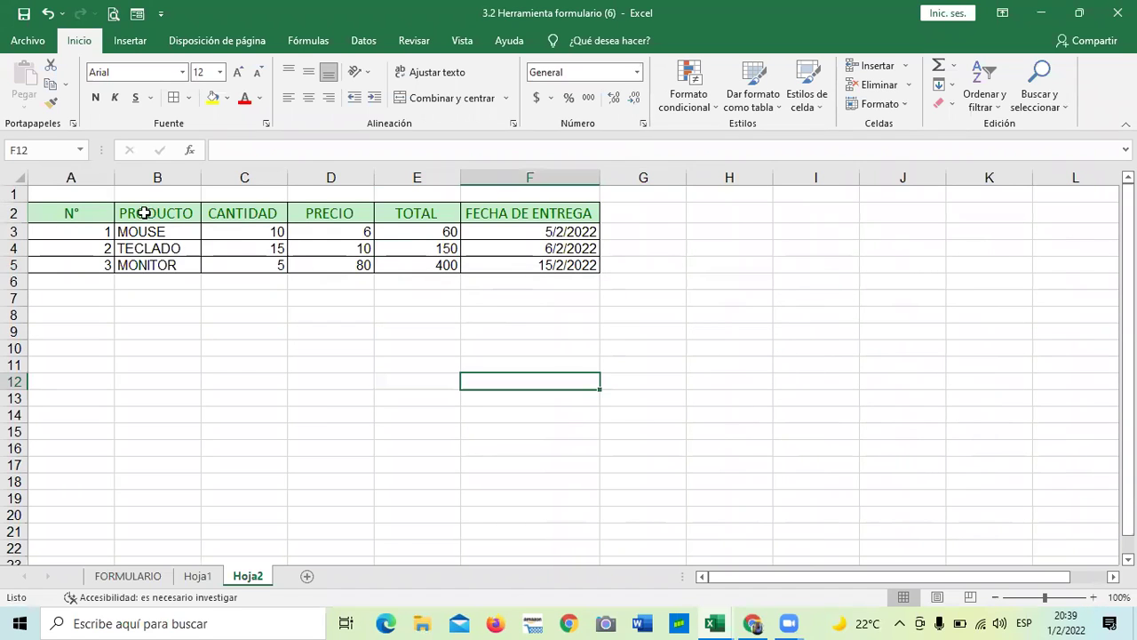
Select A2:F5 on Hoja2 and review its records in the data form.
drag(97, 211, 504, 267)
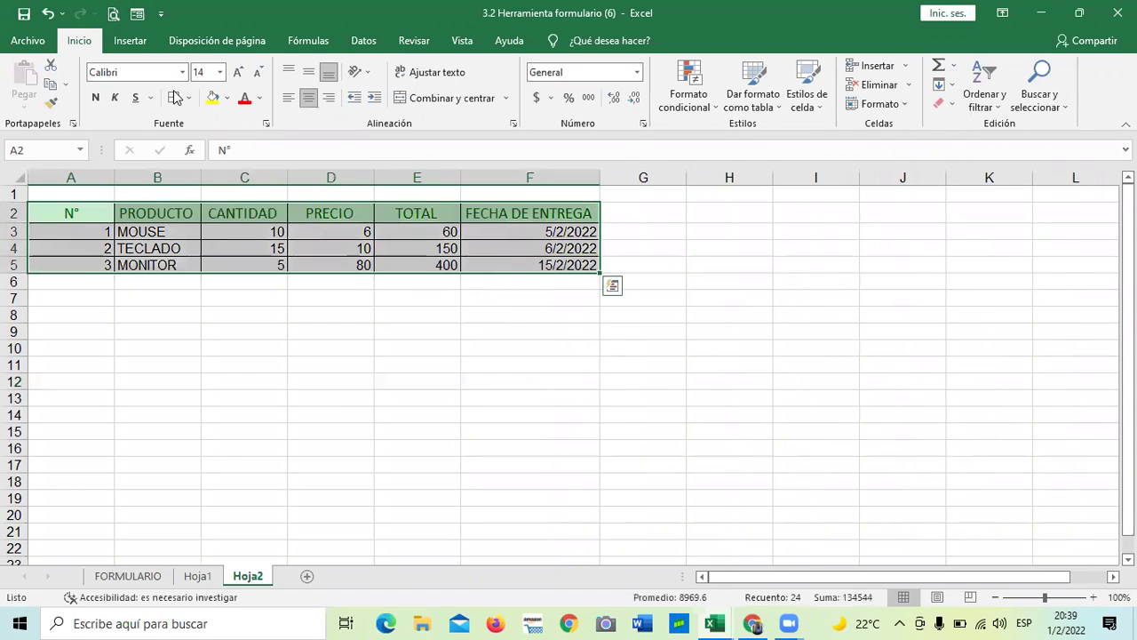
click(136, 13)
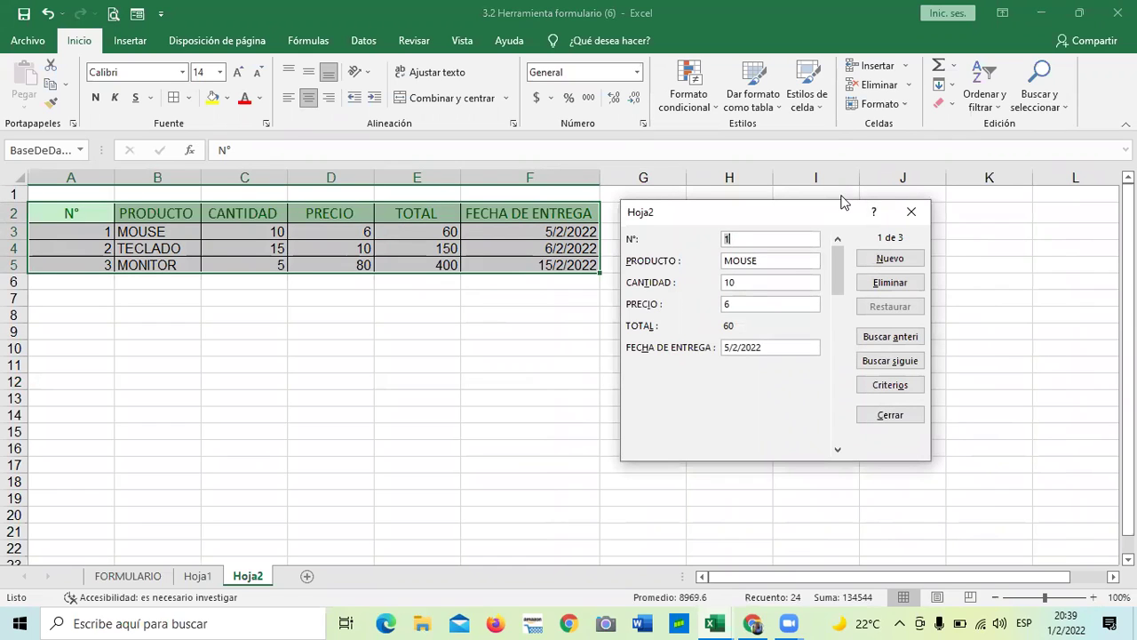
drag(772, 213, 720, 203)
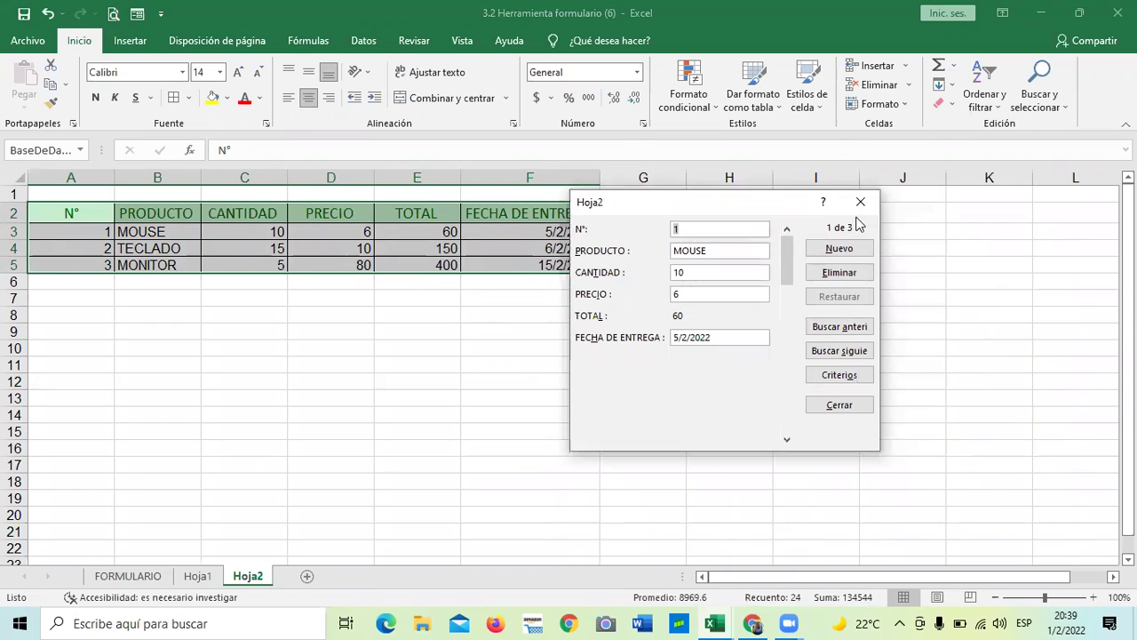
click(860, 204)
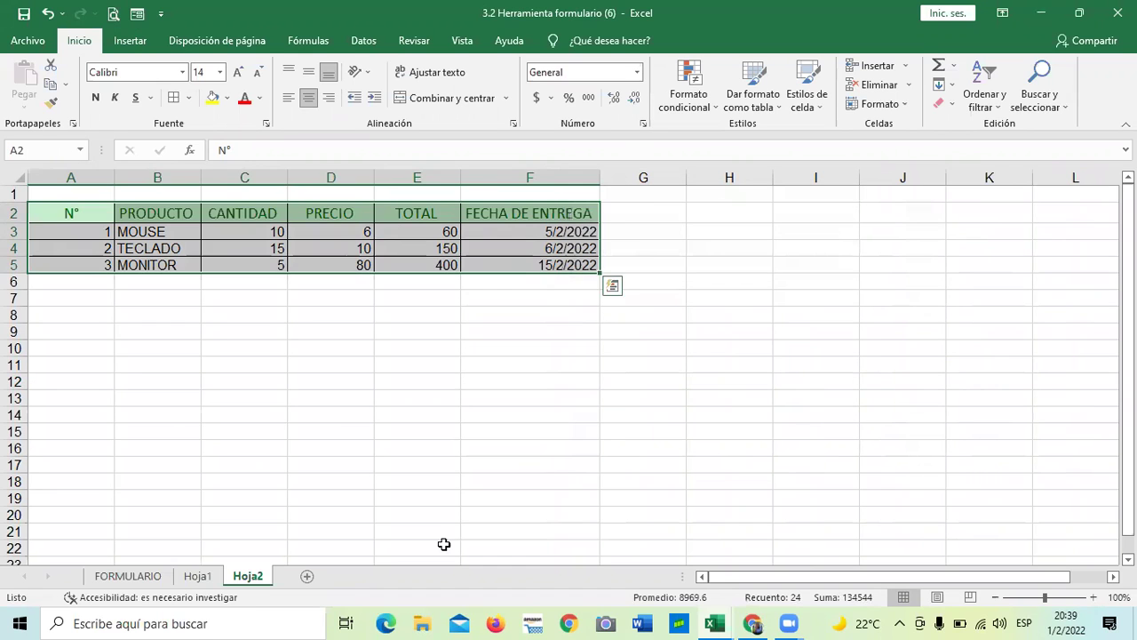
click(529, 497)
Switch to the Ejercicio Excel Intermedio workbook and go to the FILTROS sales table.
mouse_move(712, 622)
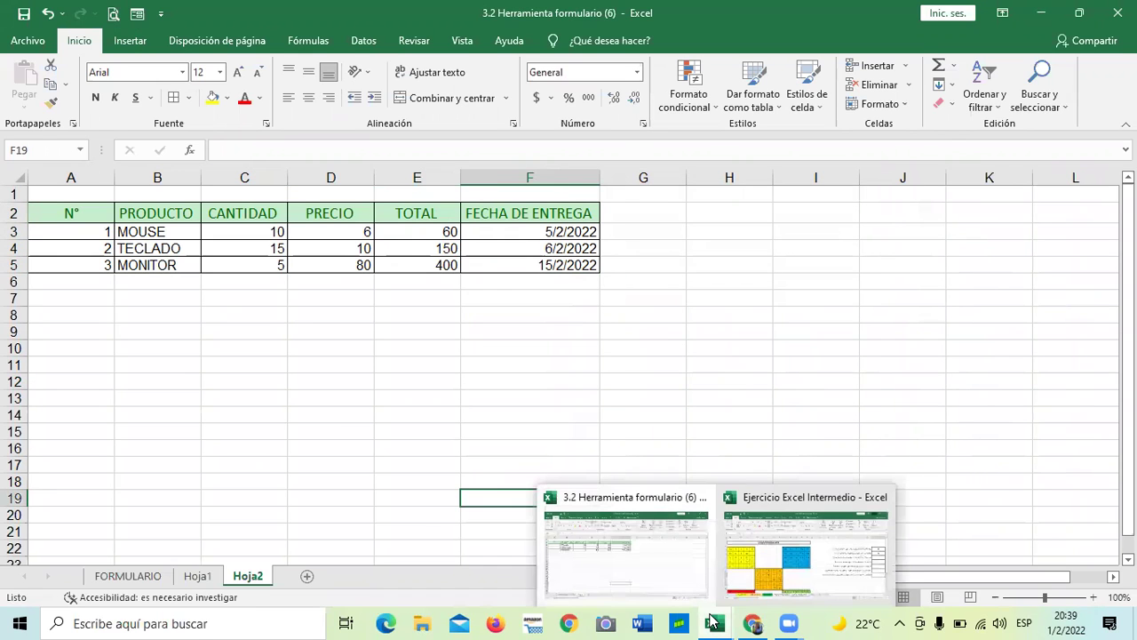
click(781, 550)
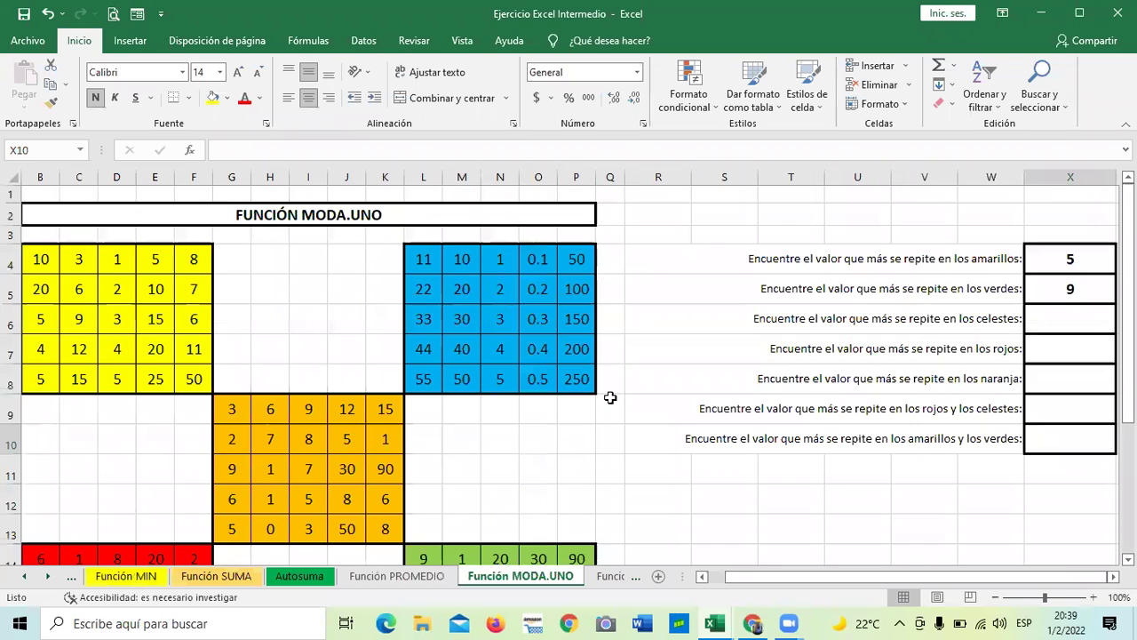
click(49, 578)
click(49, 578)
click(49, 579)
click(49, 578)
click(49, 579)
click(49, 578)
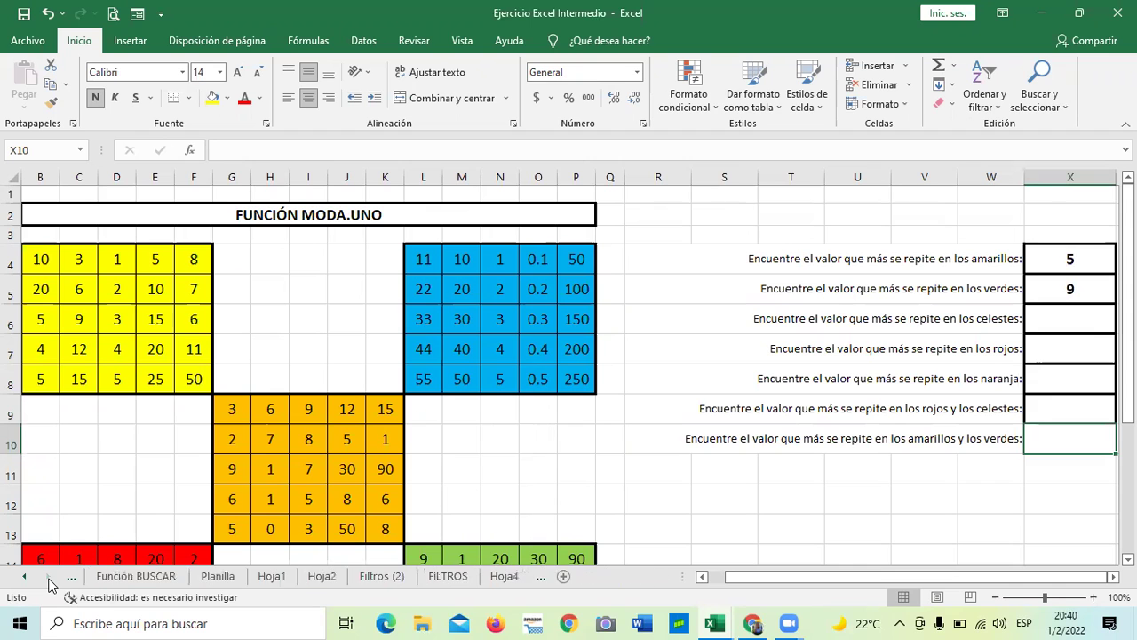
click(450, 576)
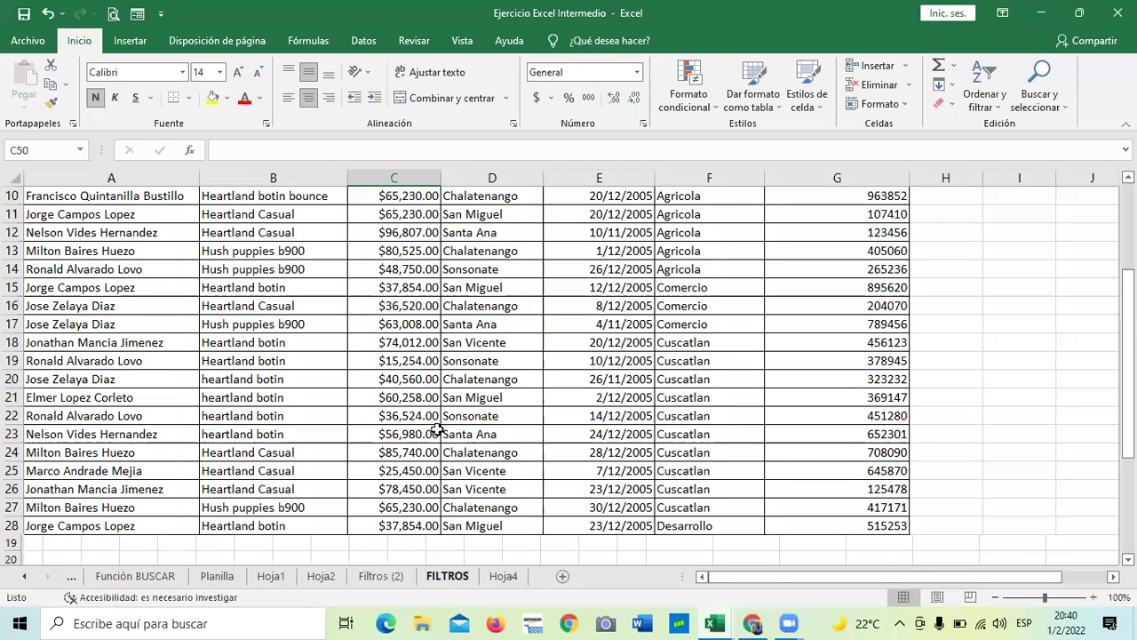
scroll(441, 409, up, 3)
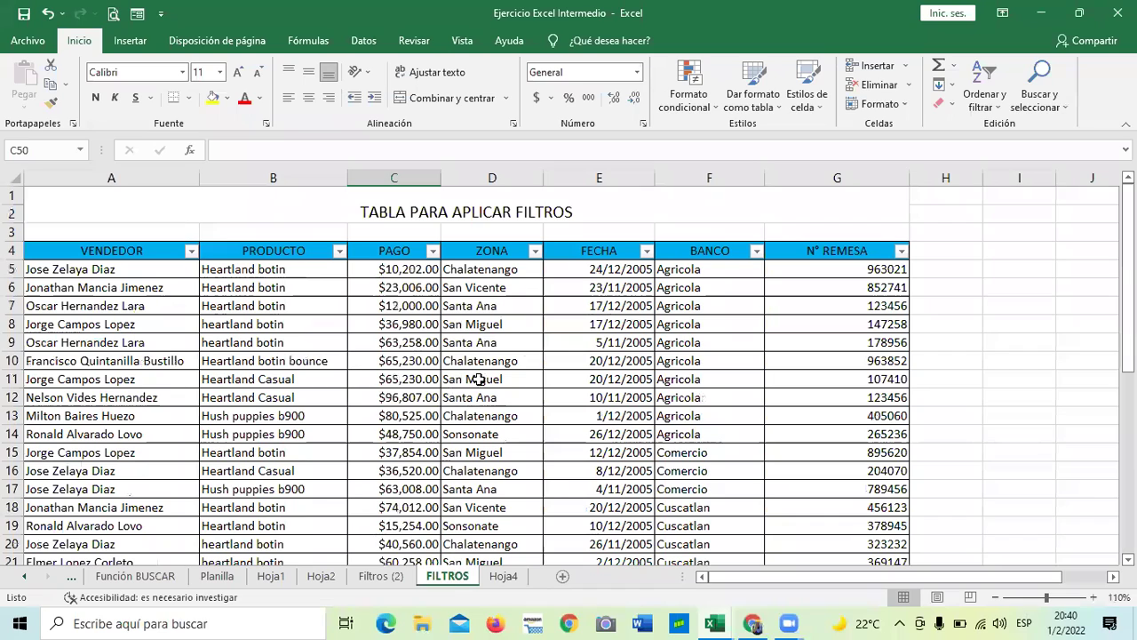
click(549, 338)
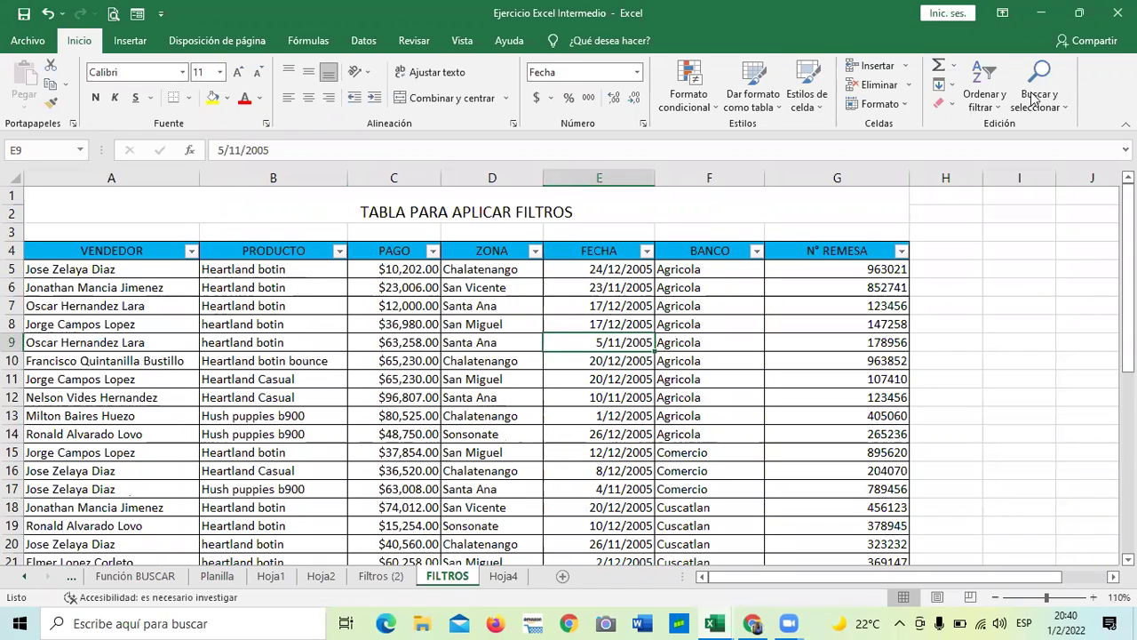
Turn off the table's filter arrows and open the data form from cell C11.
click(977, 105)
click(969, 185)
drag(466, 413, 477, 391)
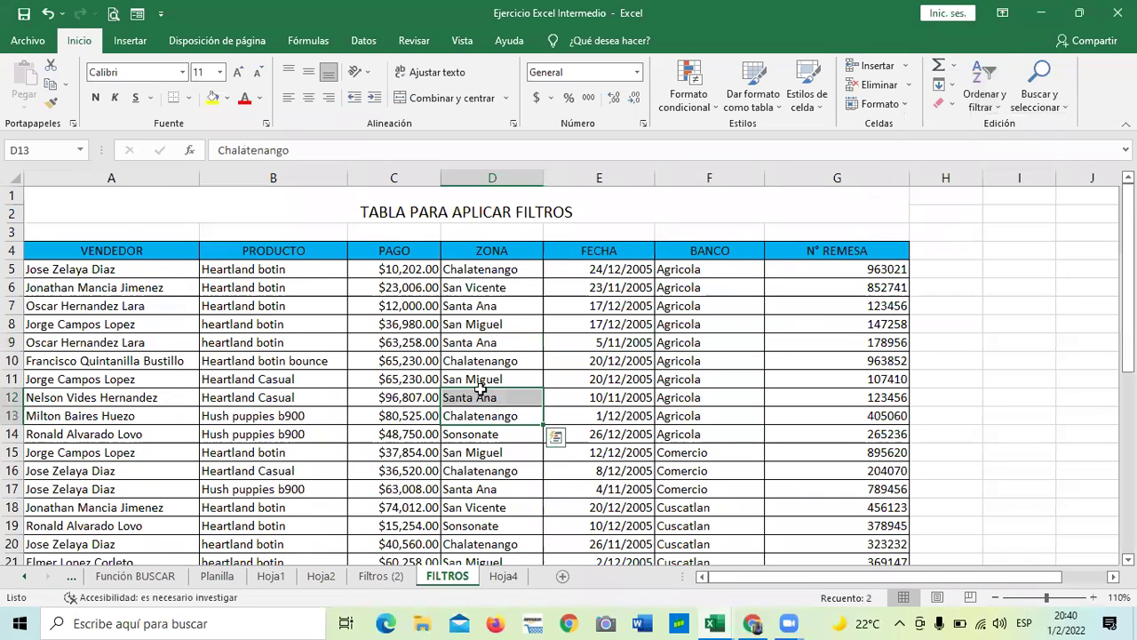
scroll(480, 391, down, 6)
scroll(480, 391, up, 6)
click(394, 379)
click(140, 14)
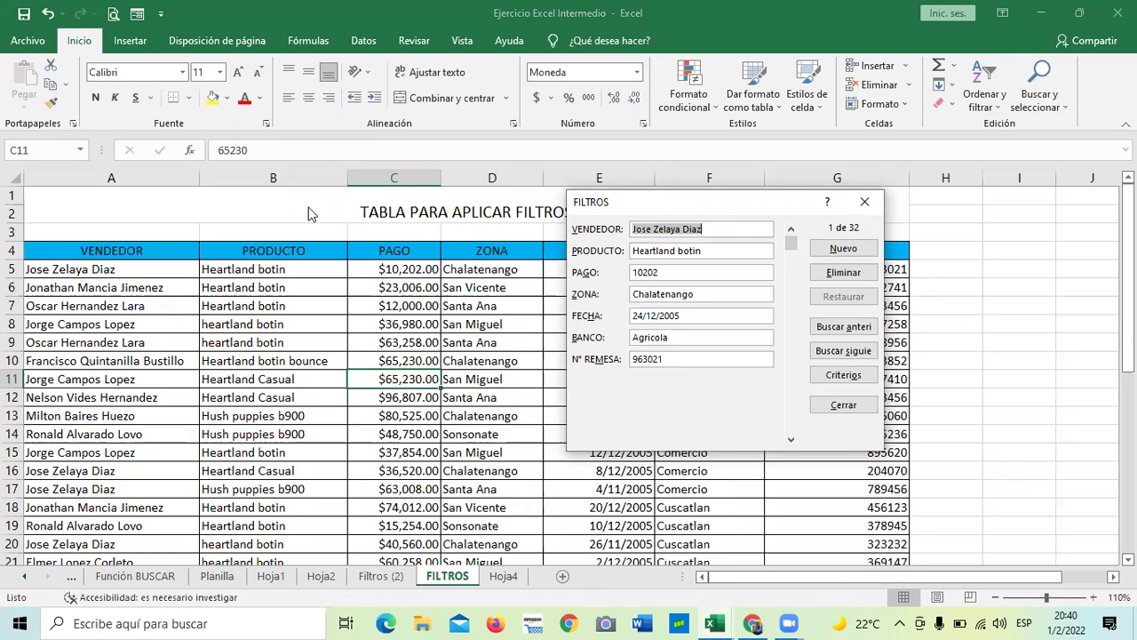
Close the data form, dismiss the Formulario button's shortcut menu, and select cells in the table.
click(865, 205)
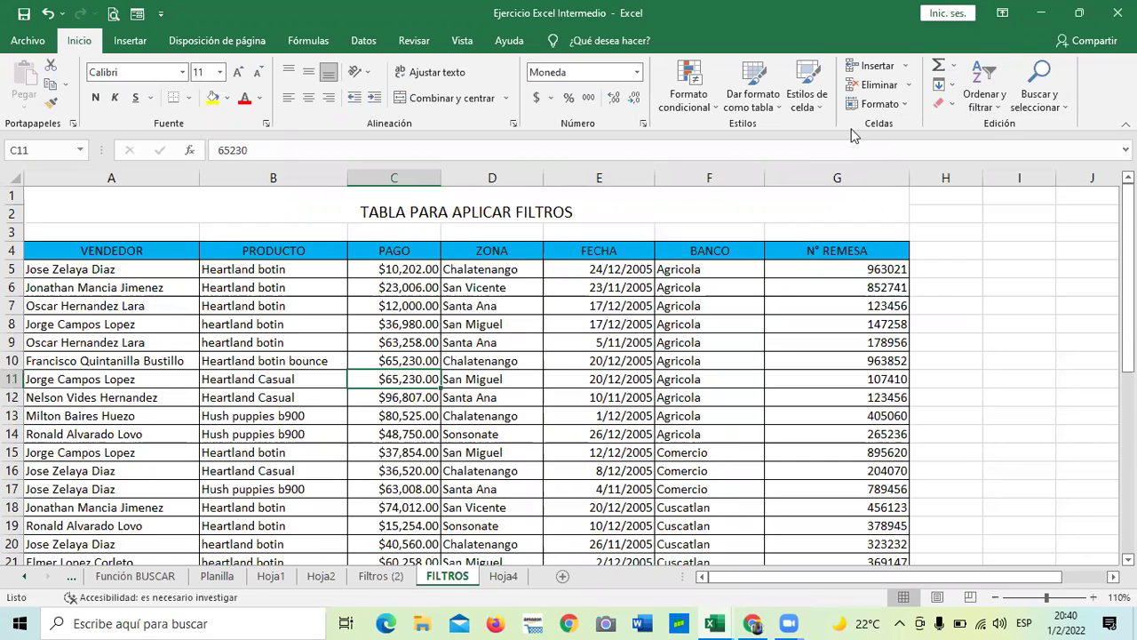
right_click(140, 17)
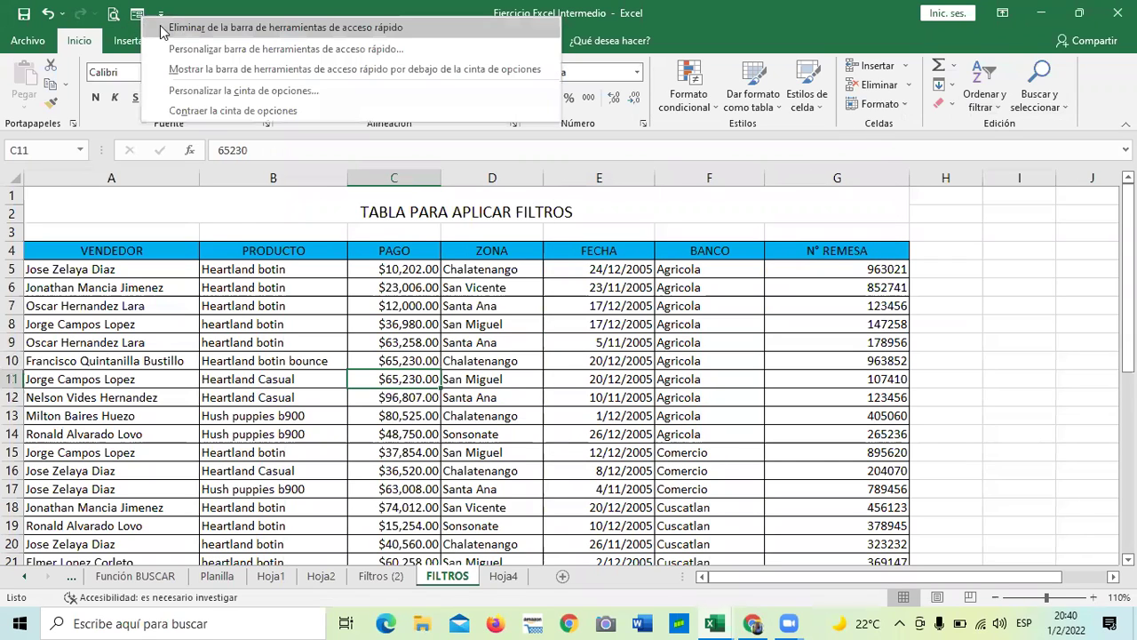
key(Escape)
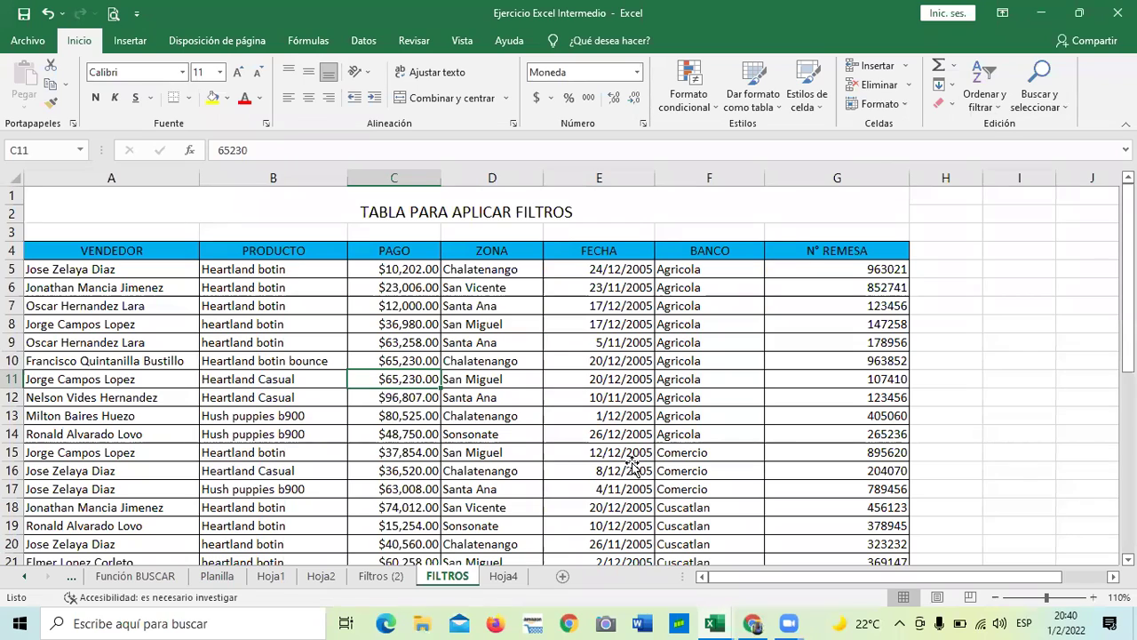
click(599, 471)
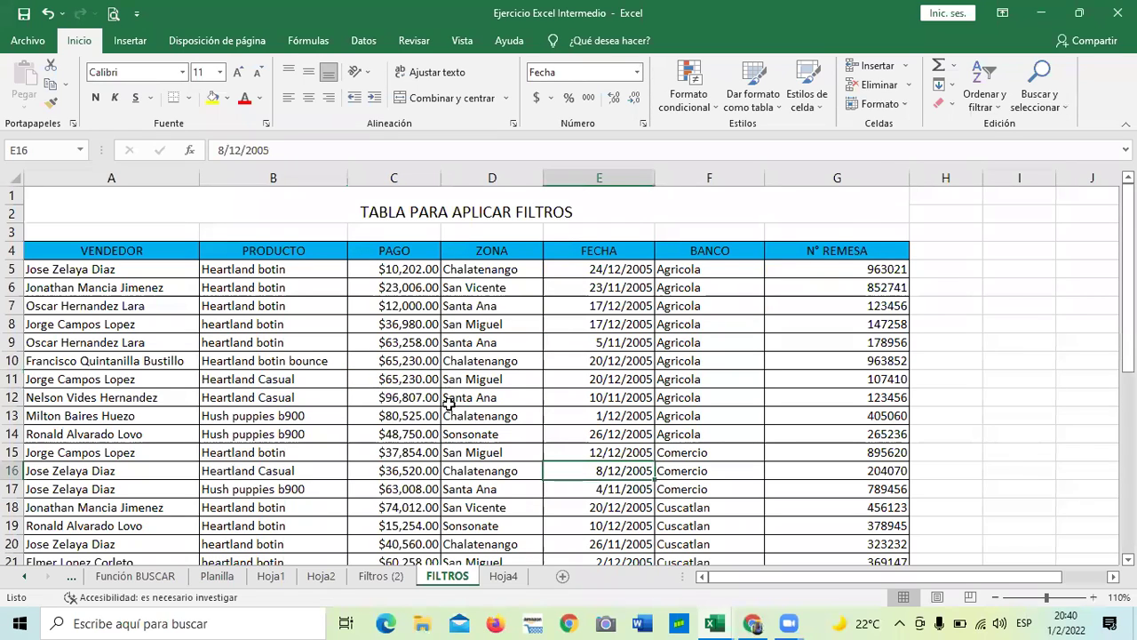
click(266, 360)
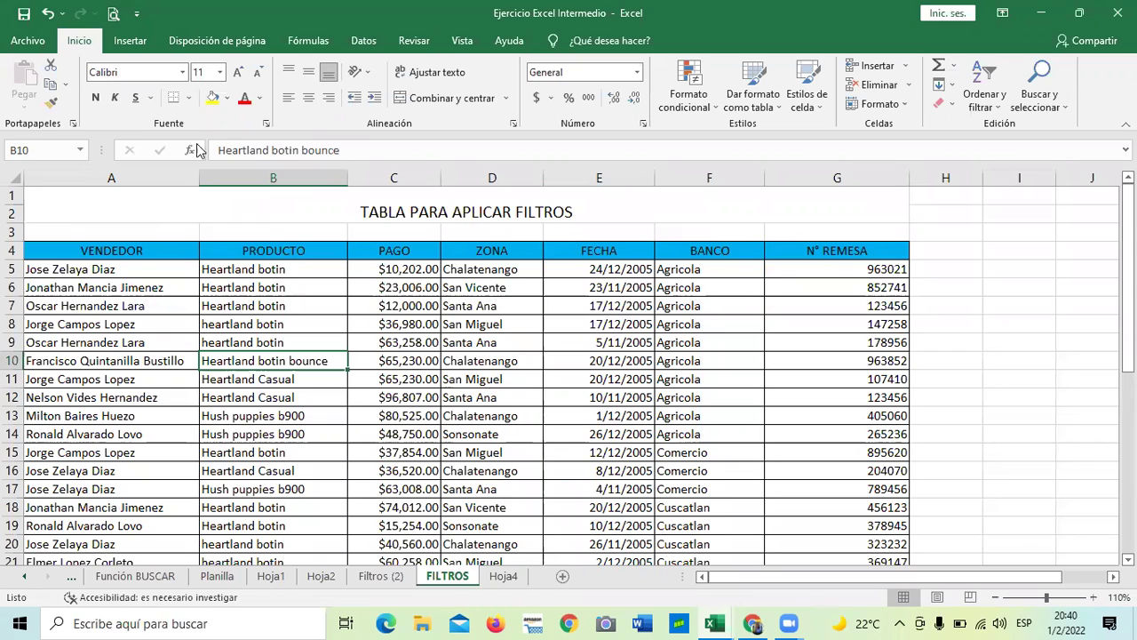
Add Formulario... from 'Comandos que no están en la cinta de opciones' to the Quick Access Toolbar.
click(136, 15)
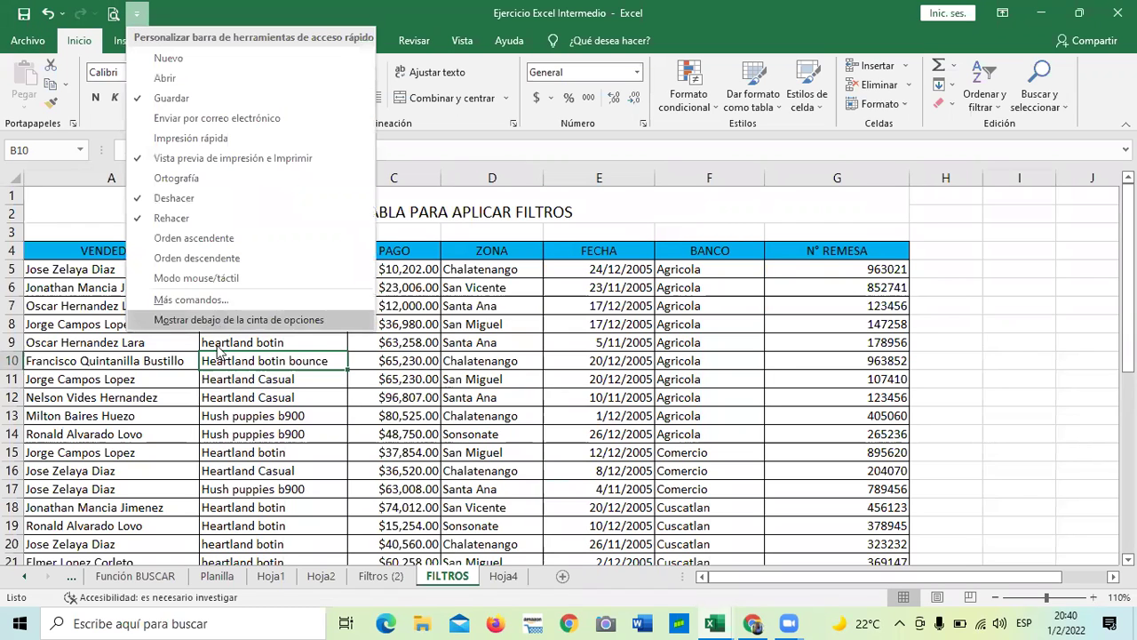
click(155, 302)
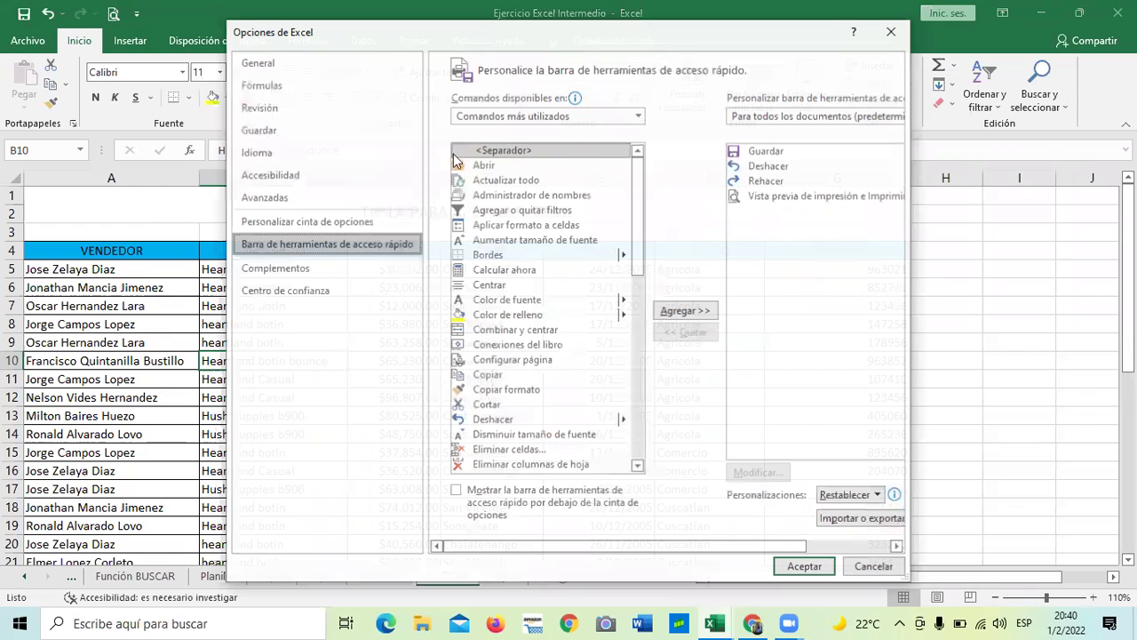
drag(638, 233, 646, 173)
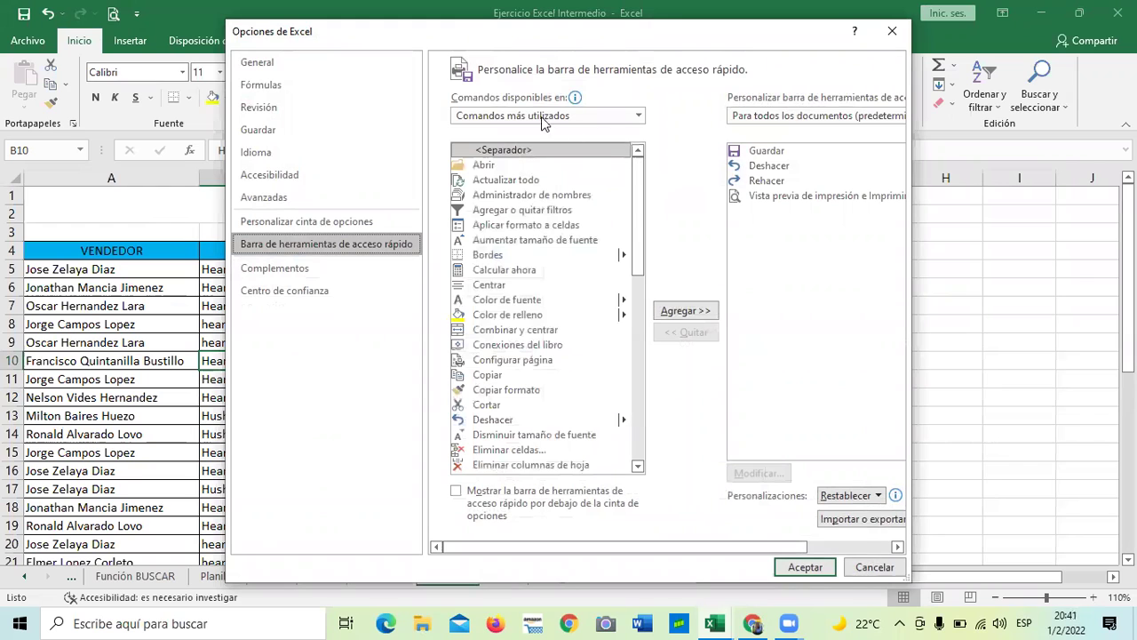
click(640, 117)
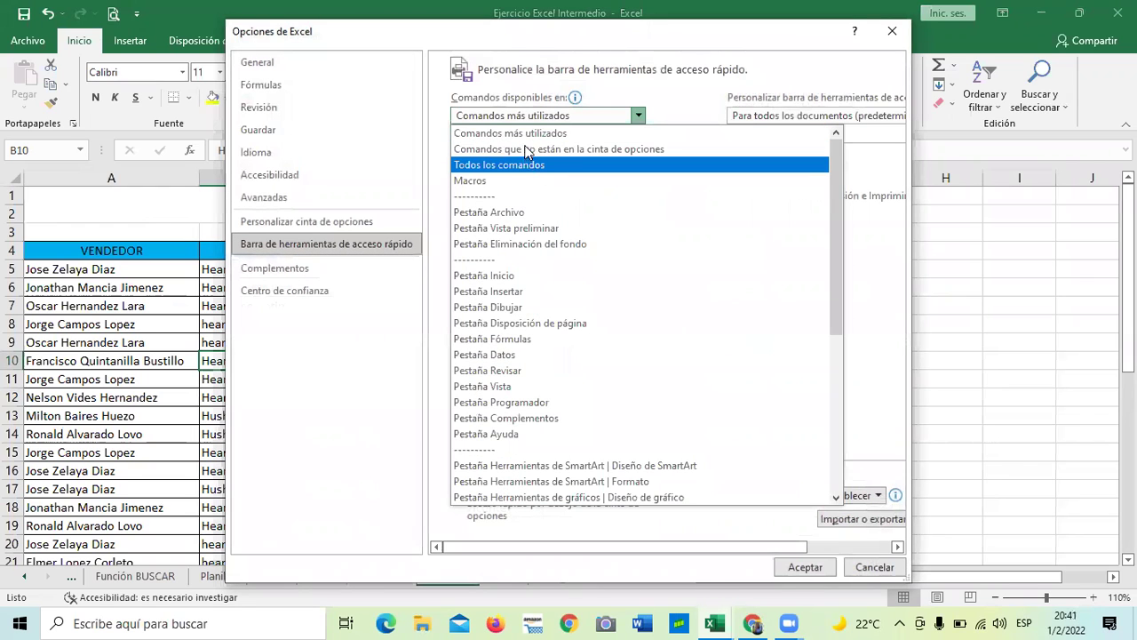
click(527, 149)
drag(640, 170, 640, 314)
click(537, 176)
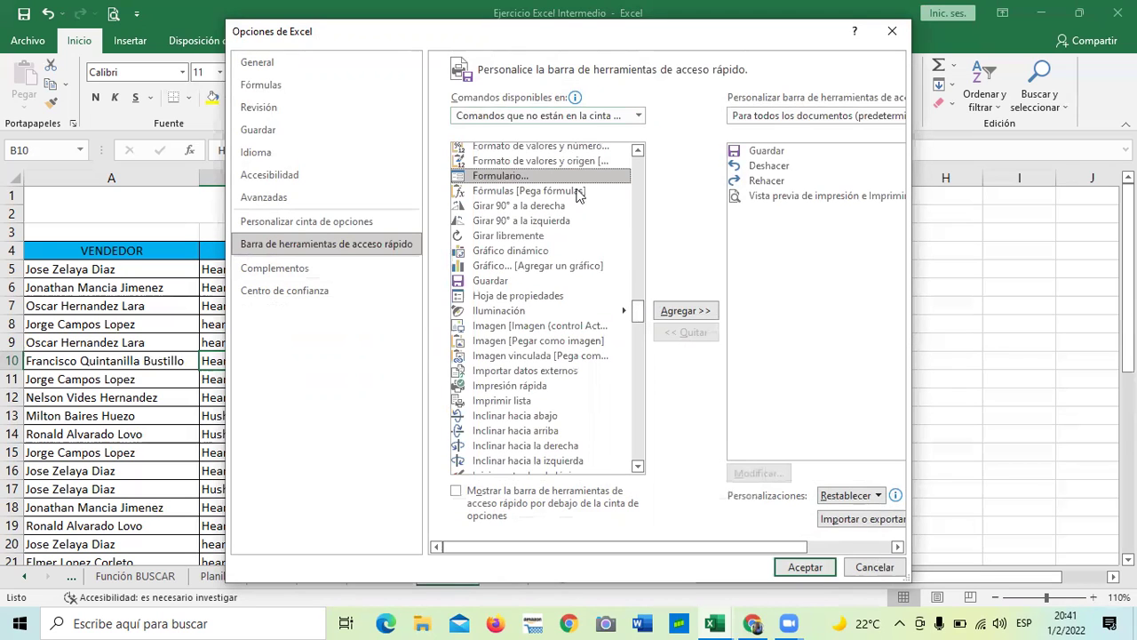
click(682, 311)
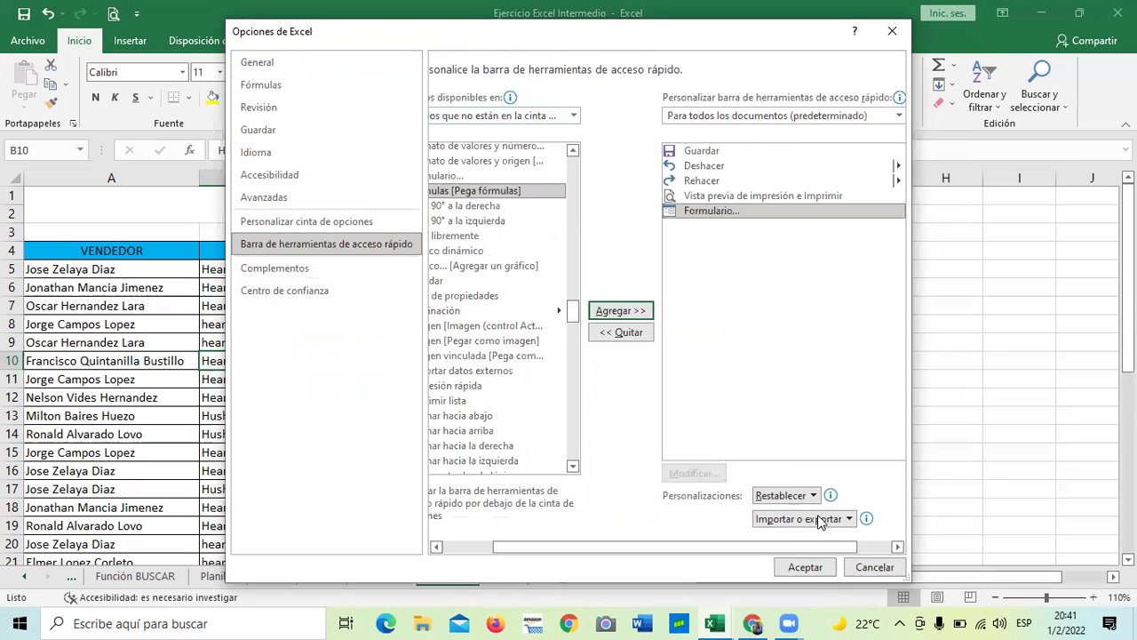
click(805, 567)
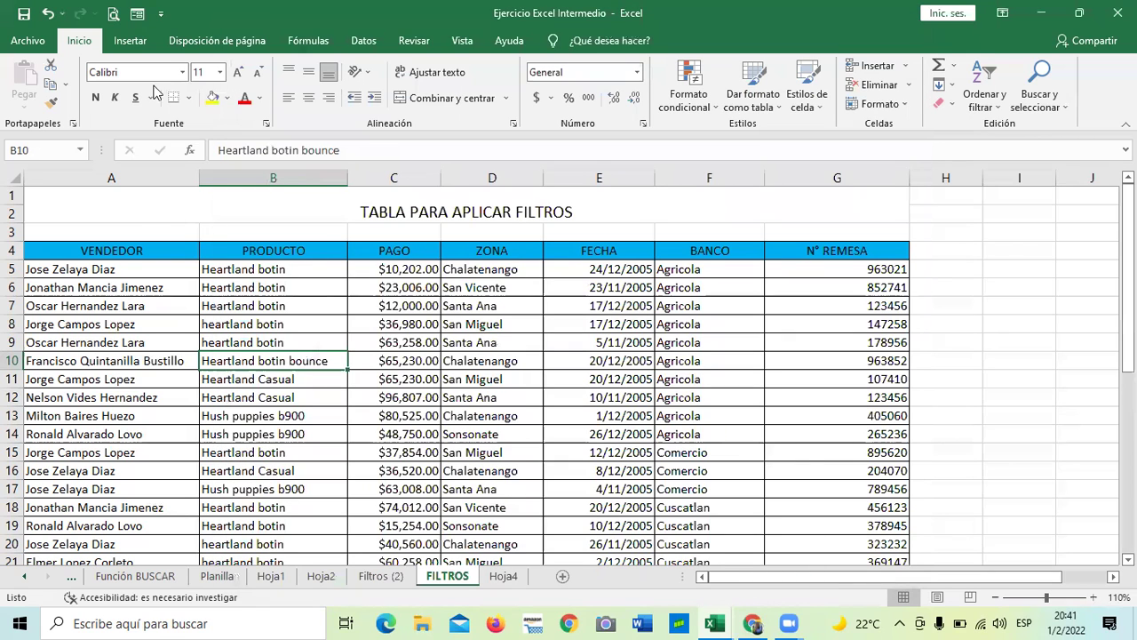
Open the data form from cell C12 and page forward to the blank new record.
click(220, 373)
click(433, 394)
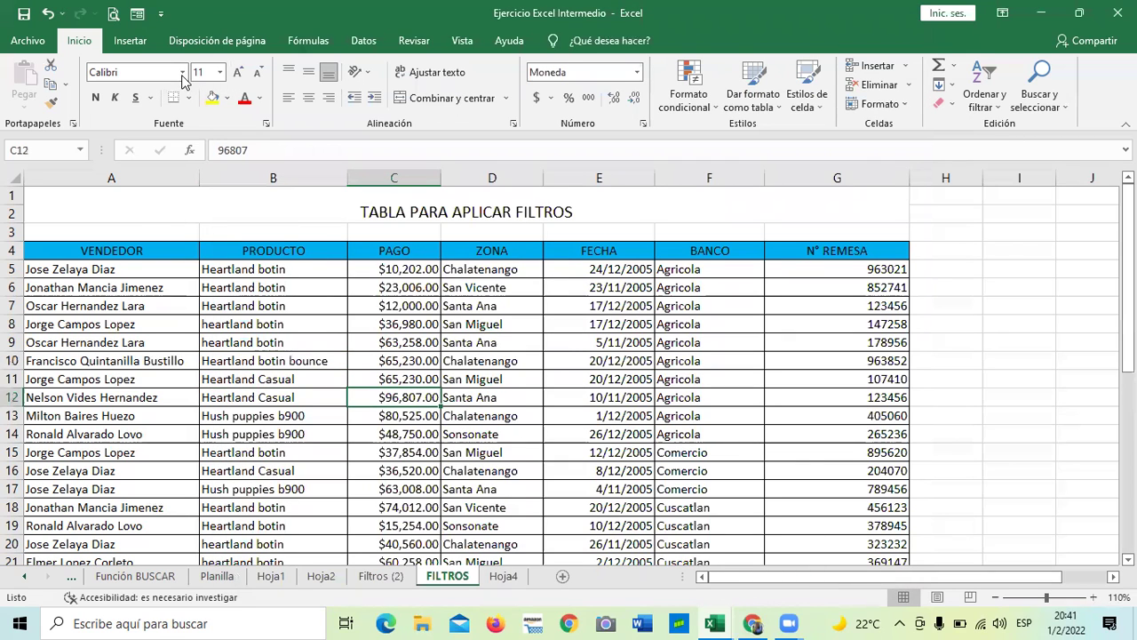
click(138, 14)
drag(787, 253, 787, 372)
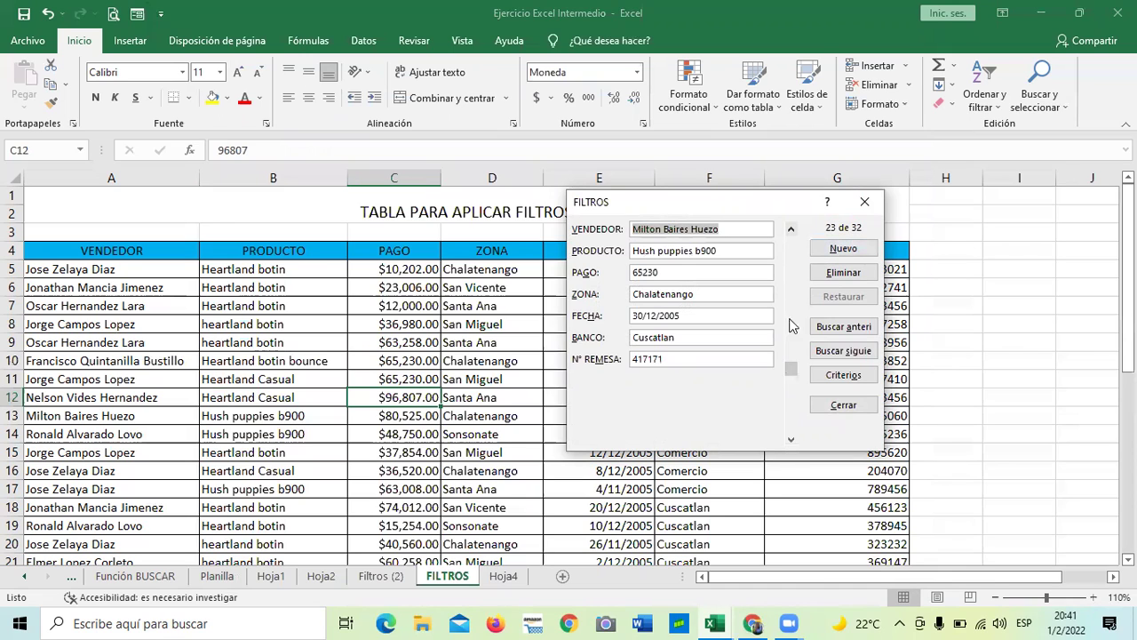
click(791, 440)
click(791, 440)
click(790, 440)
click(791, 439)
click(790, 439)
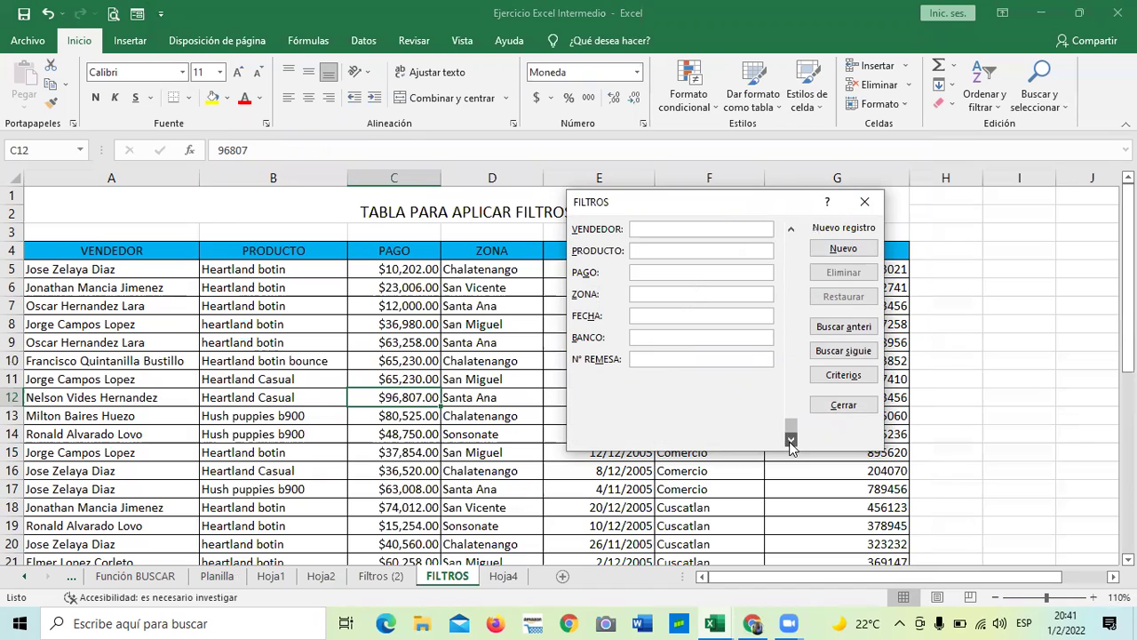
Step back to record 28 of 32, then forward past record 29 to a blank entry.
click(792, 230)
click(791, 230)
click(791, 230)
click(792, 230)
click(791, 230)
click(792, 230)
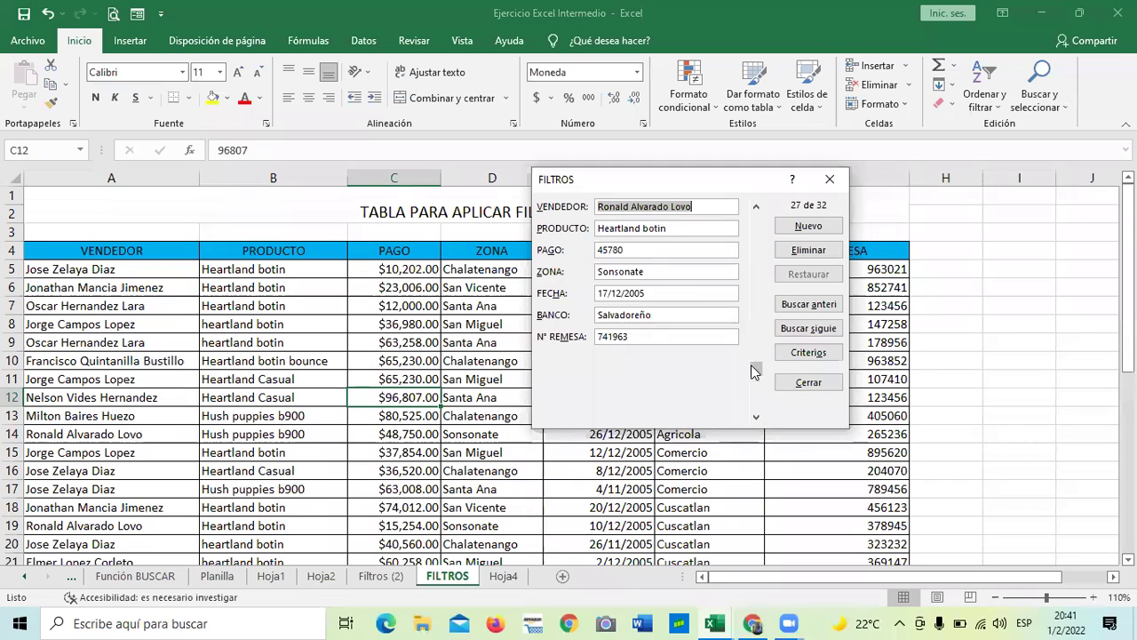
click(756, 418)
click(756, 419)
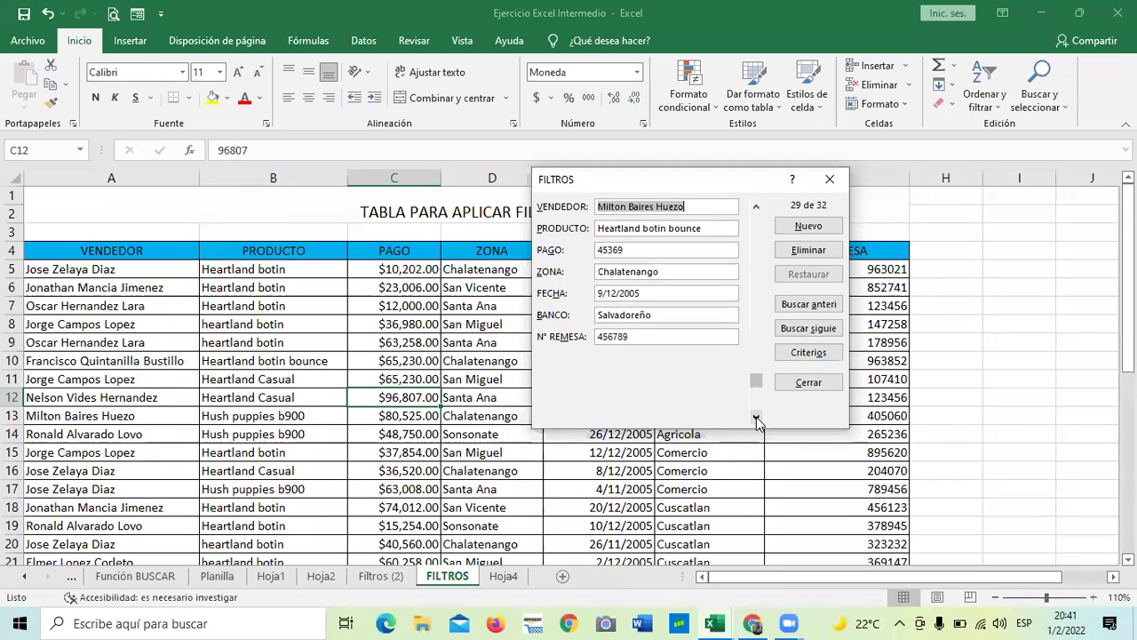
click(756, 419)
click(756, 419)
click(756, 419)
click(756, 418)
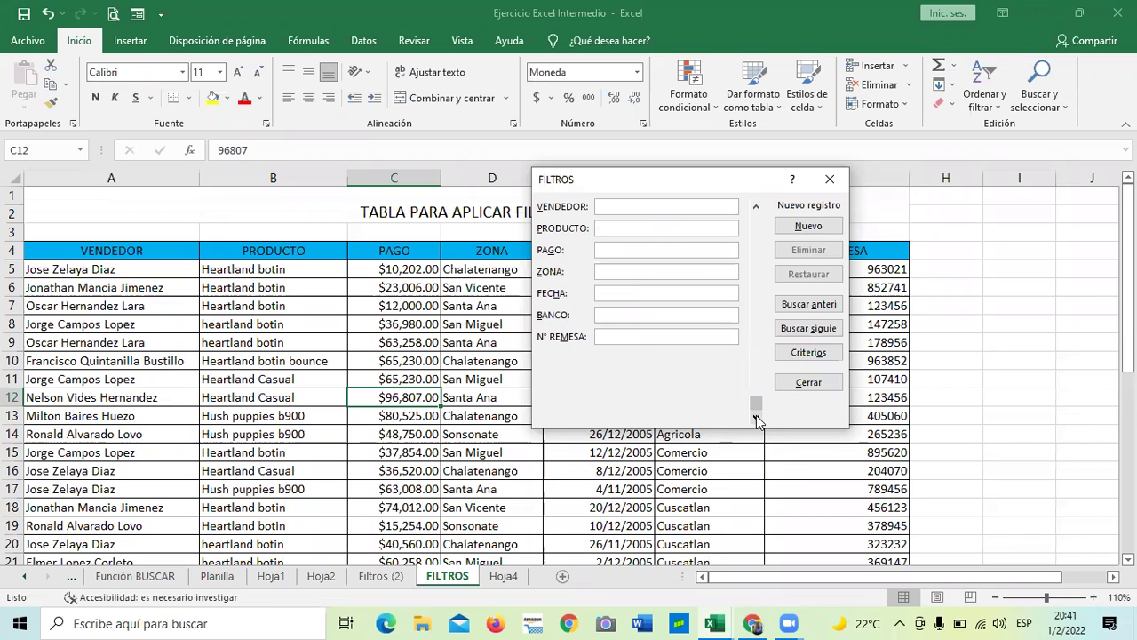
Drag the data form lower over the table and close it.
drag(710, 173, 733, 316)
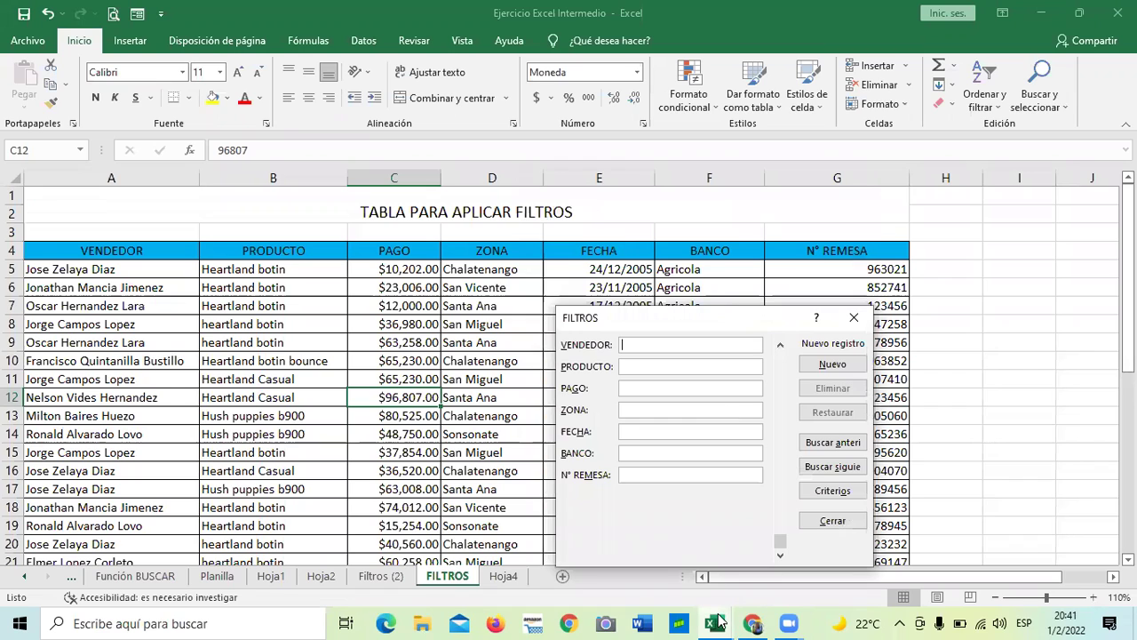
mouse_move(720, 622)
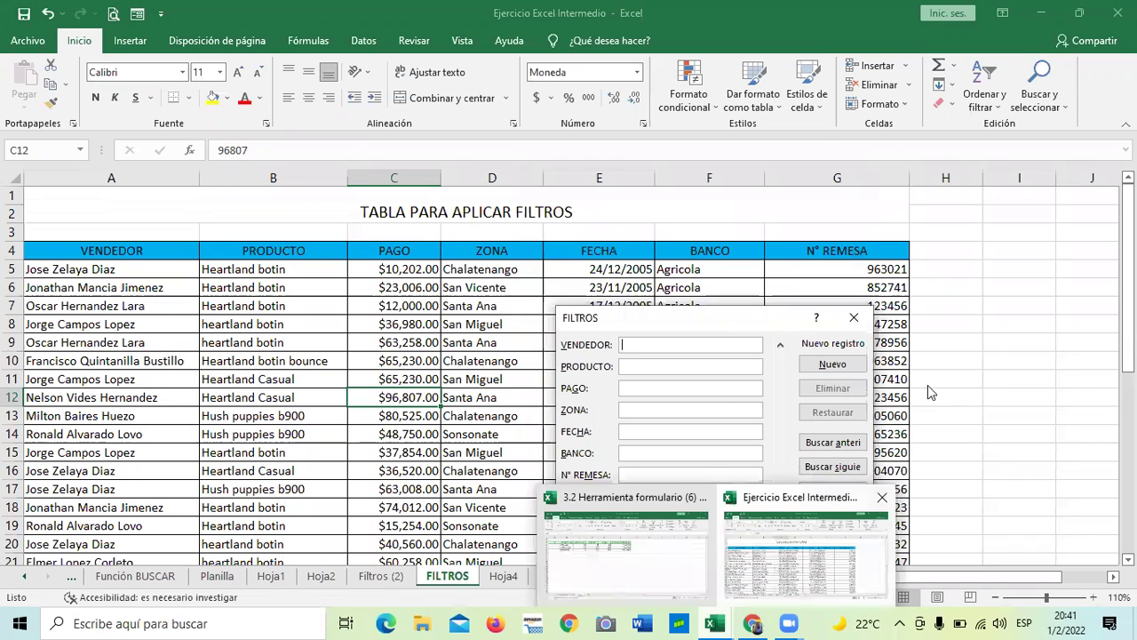
click(854, 317)
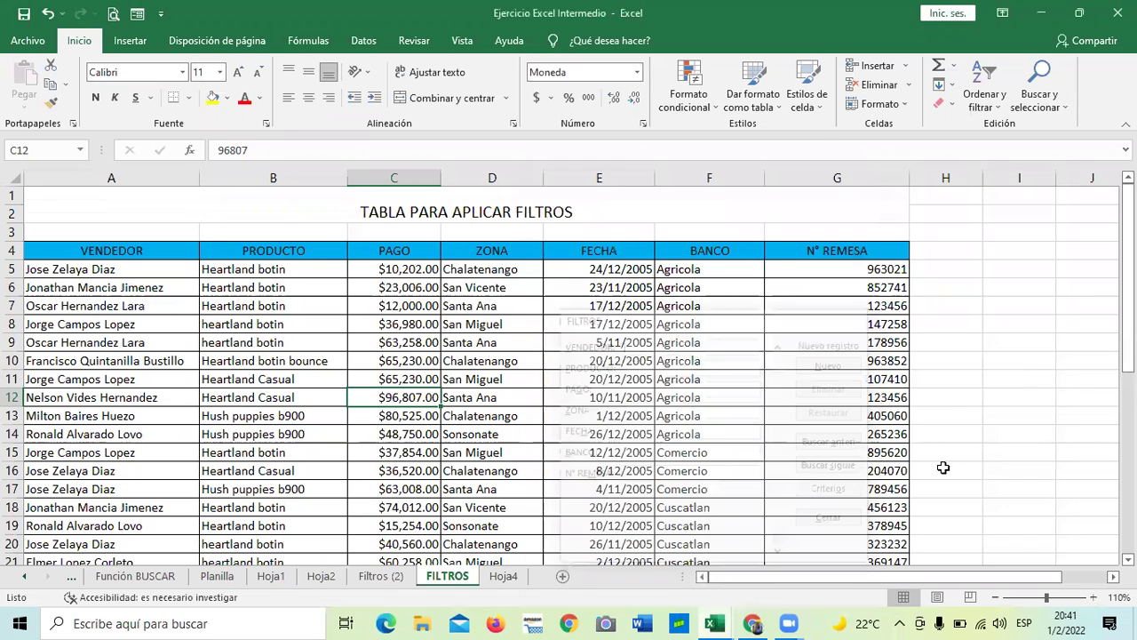
click(943, 466)
click(499, 577)
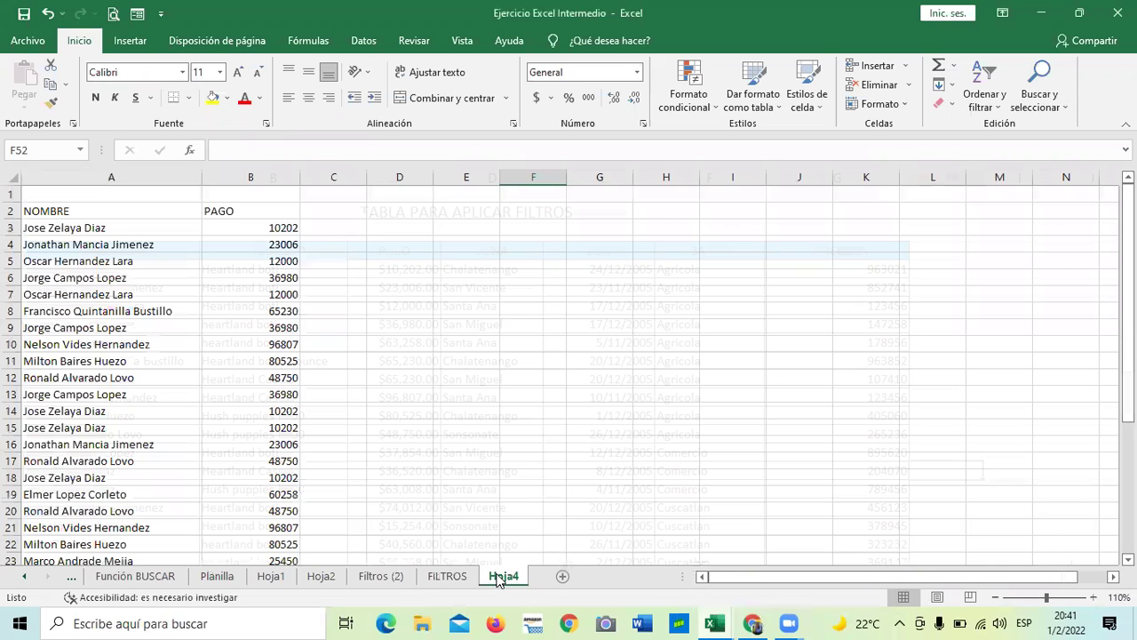
click(384, 578)
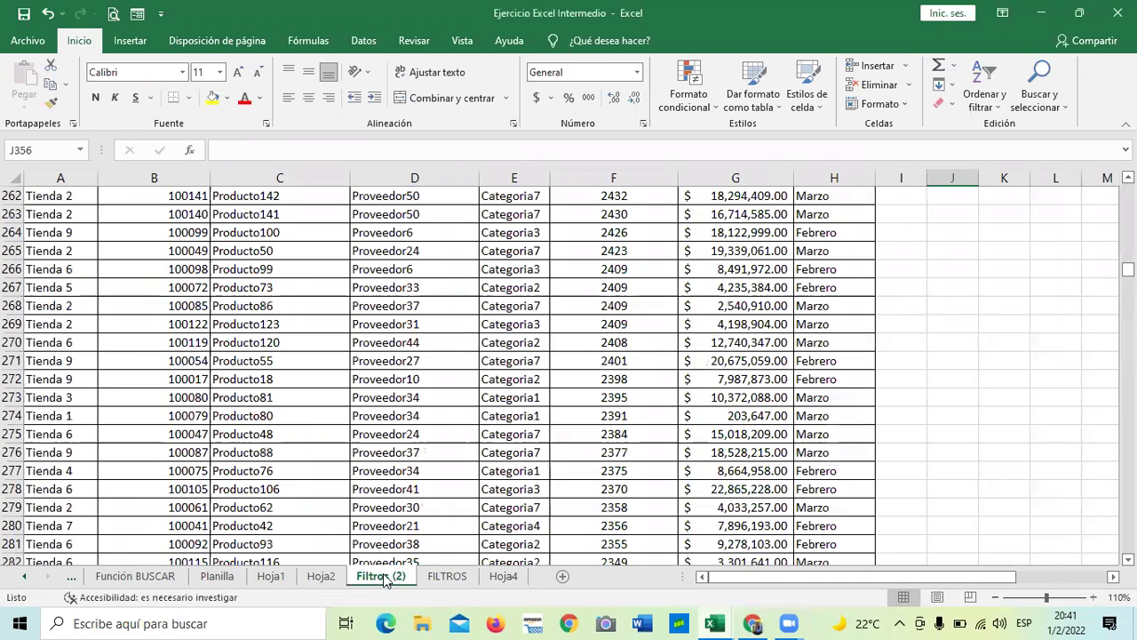
click(327, 582)
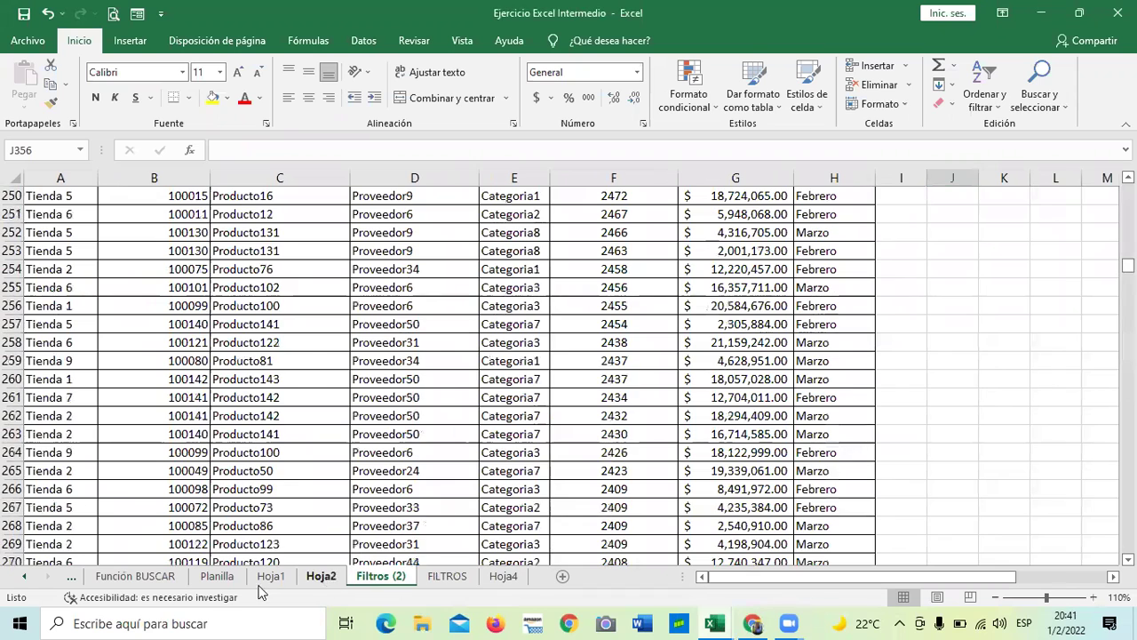
click(271, 576)
click(217, 576)
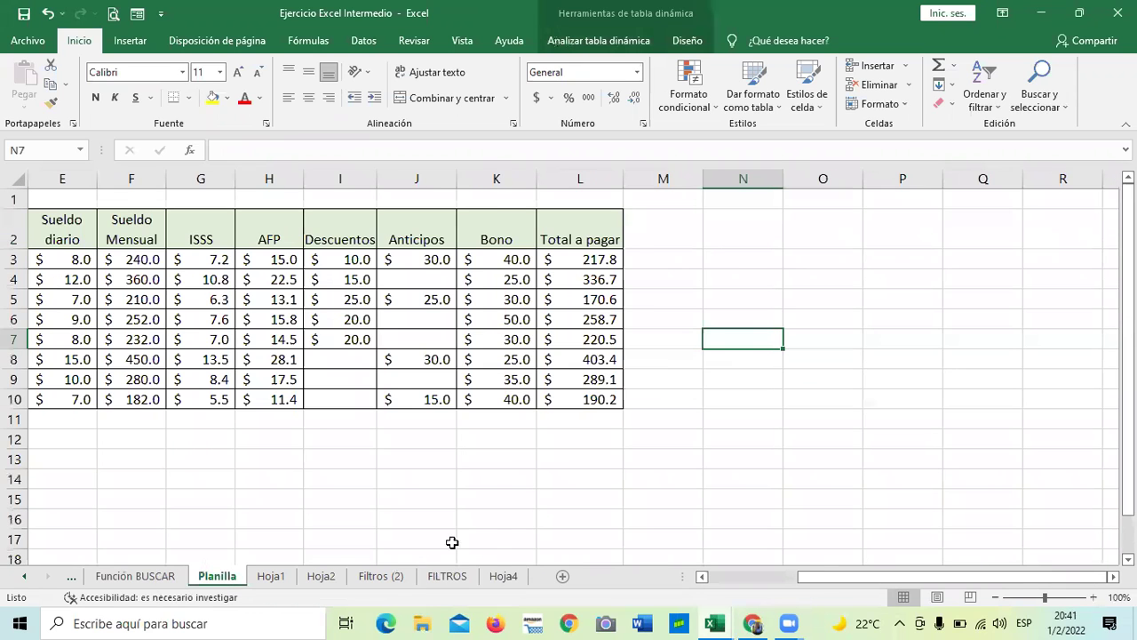
key(ctrl+Page_Up)
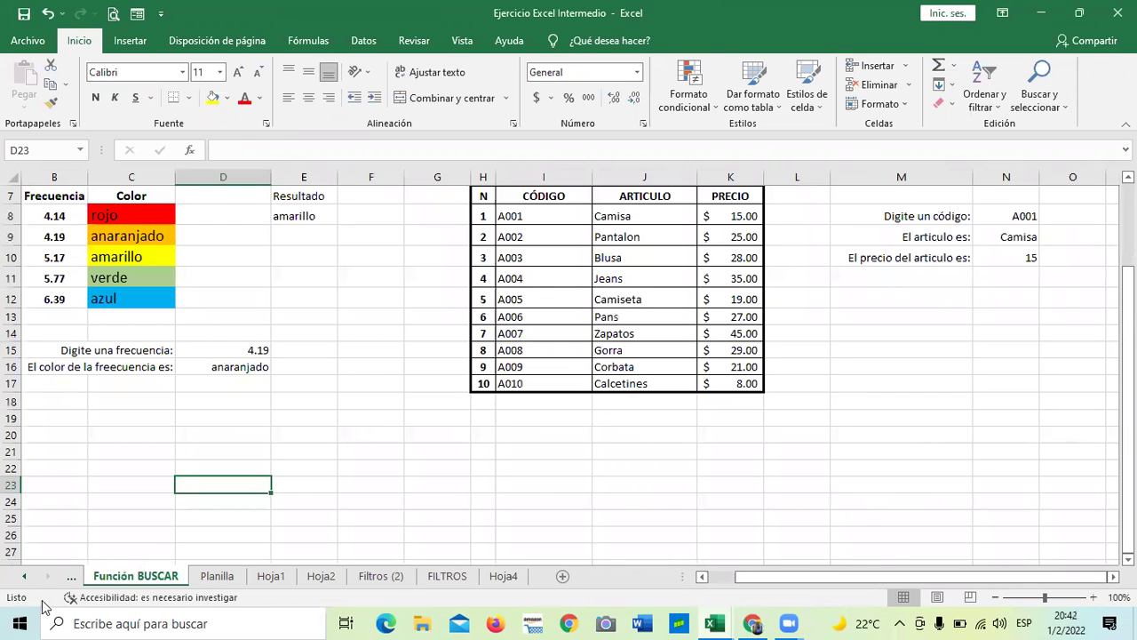
click(24, 576)
click(24, 576)
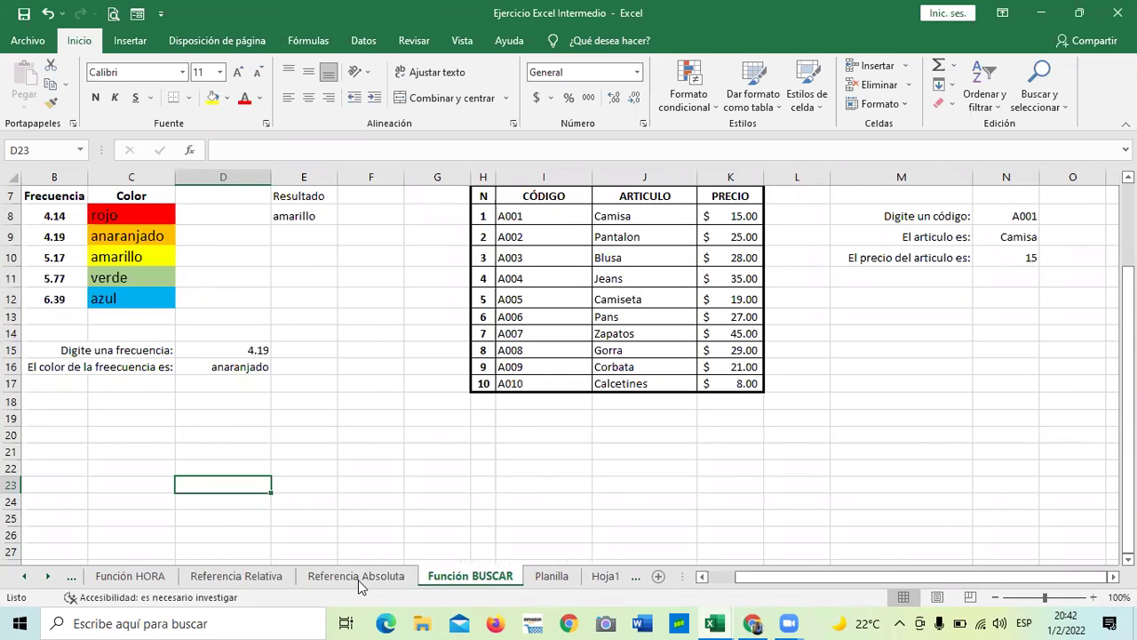
click(357, 578)
click(237, 578)
click(152, 577)
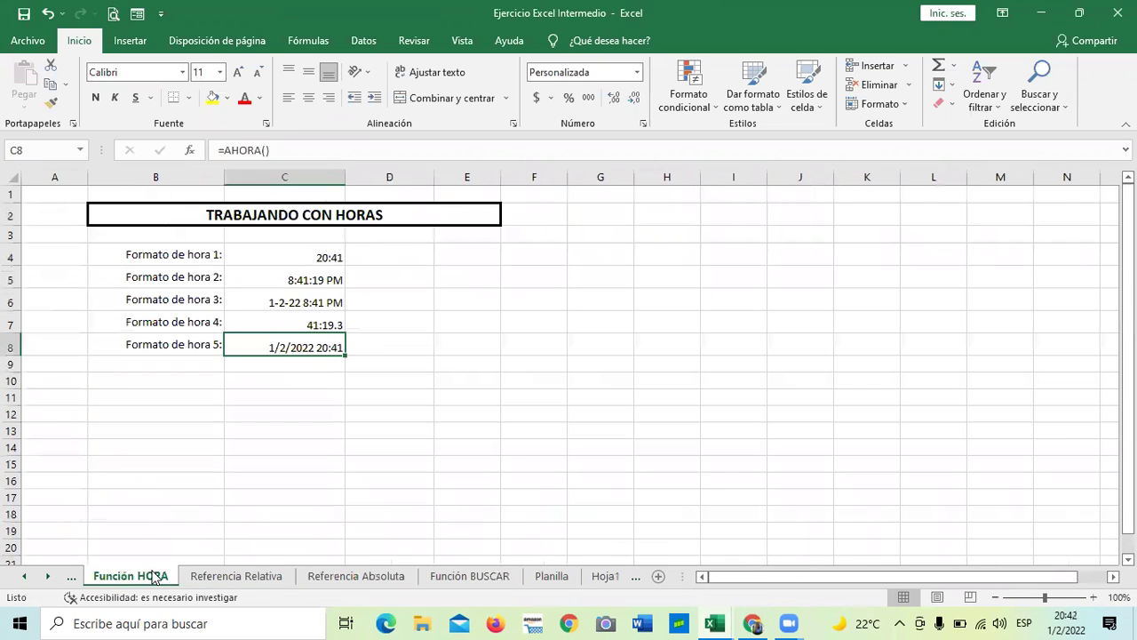
click(24, 576)
click(217, 578)
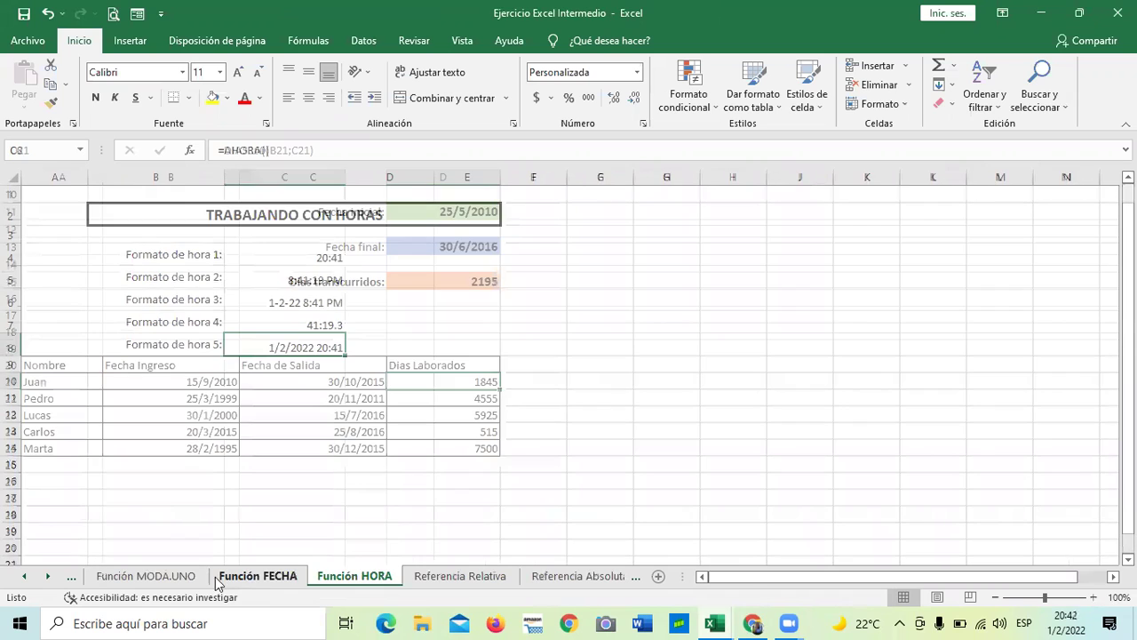
click(140, 577)
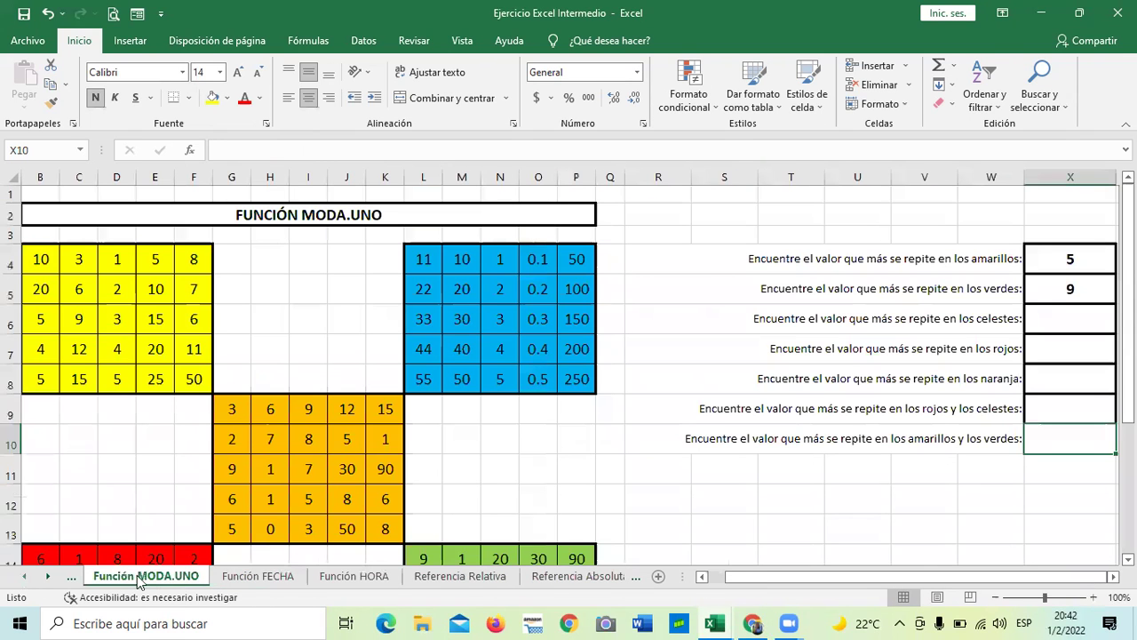
click(71, 576)
click(160, 577)
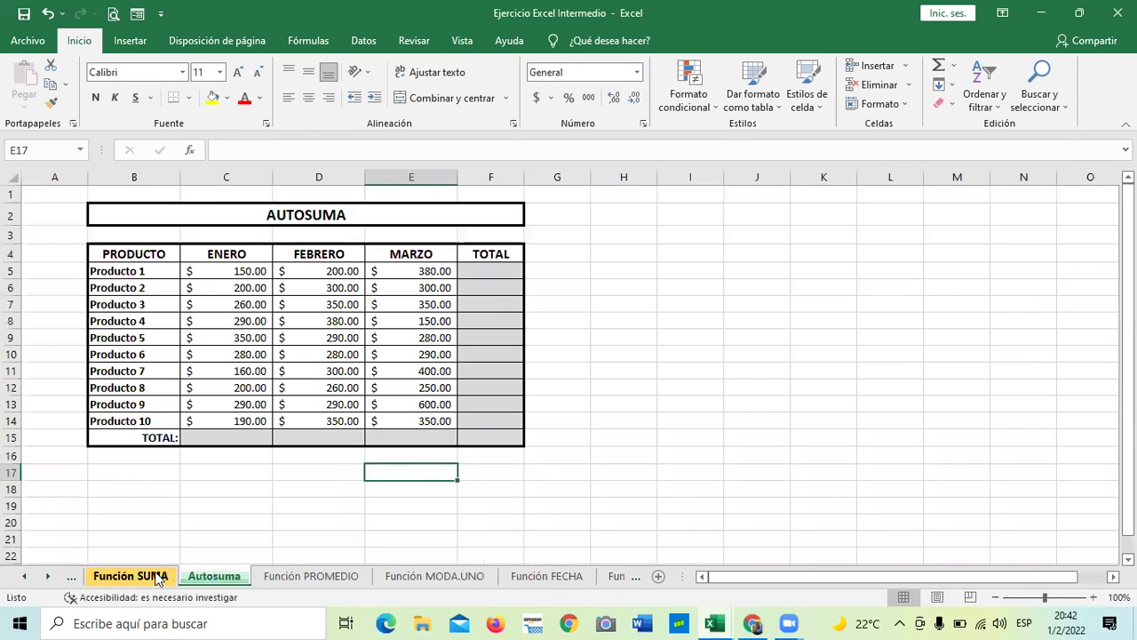
click(24, 575)
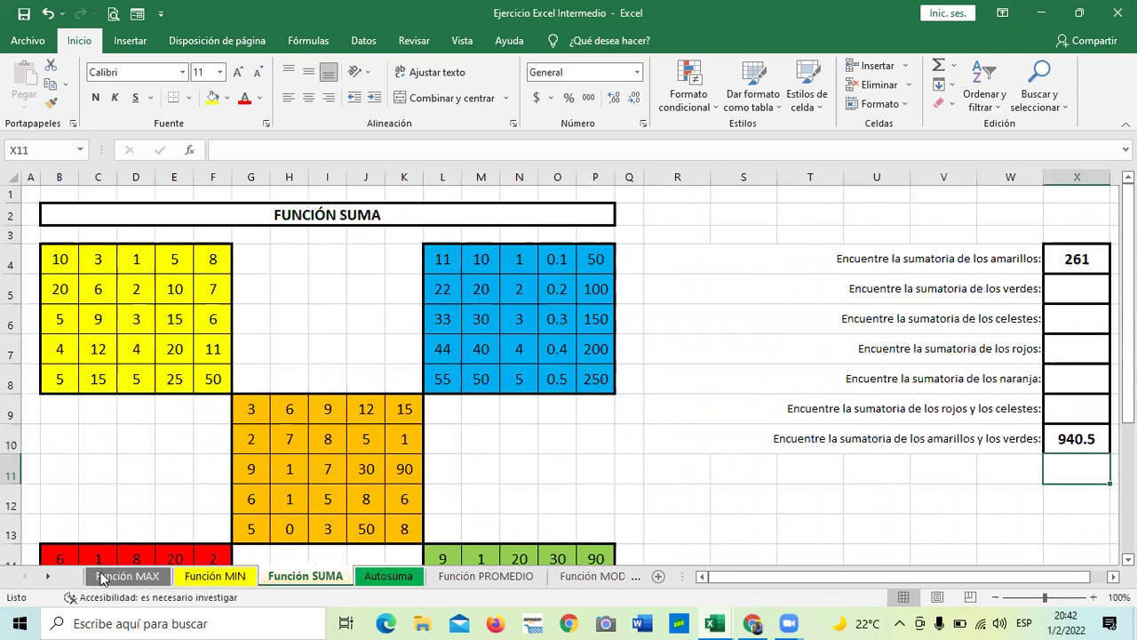
click(102, 578)
click(217, 578)
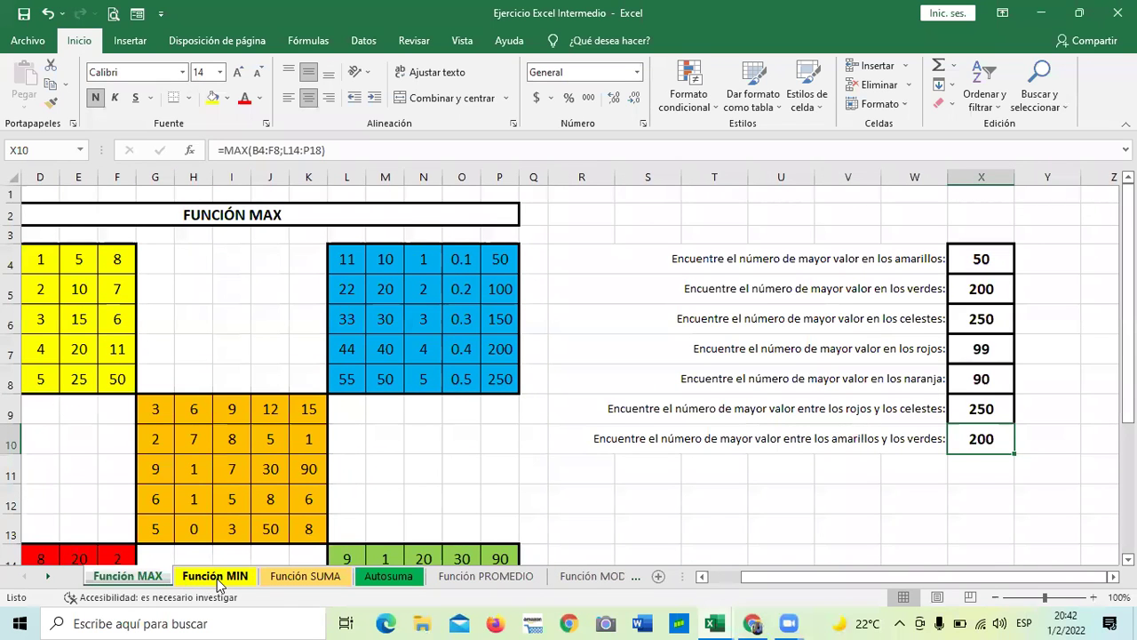
click(308, 577)
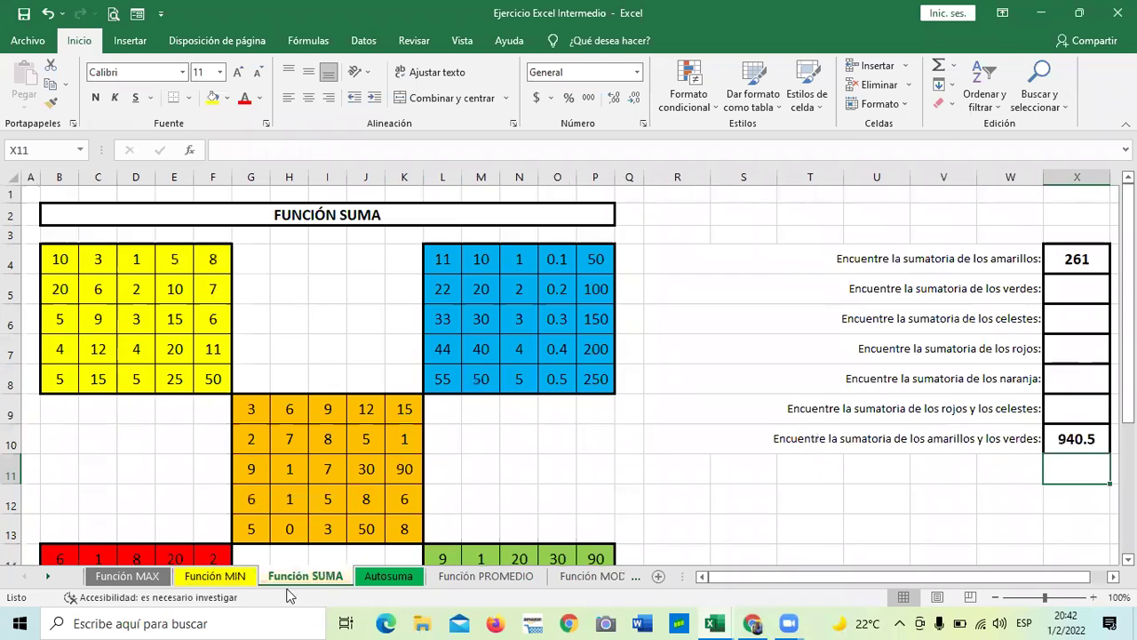
click(728, 325)
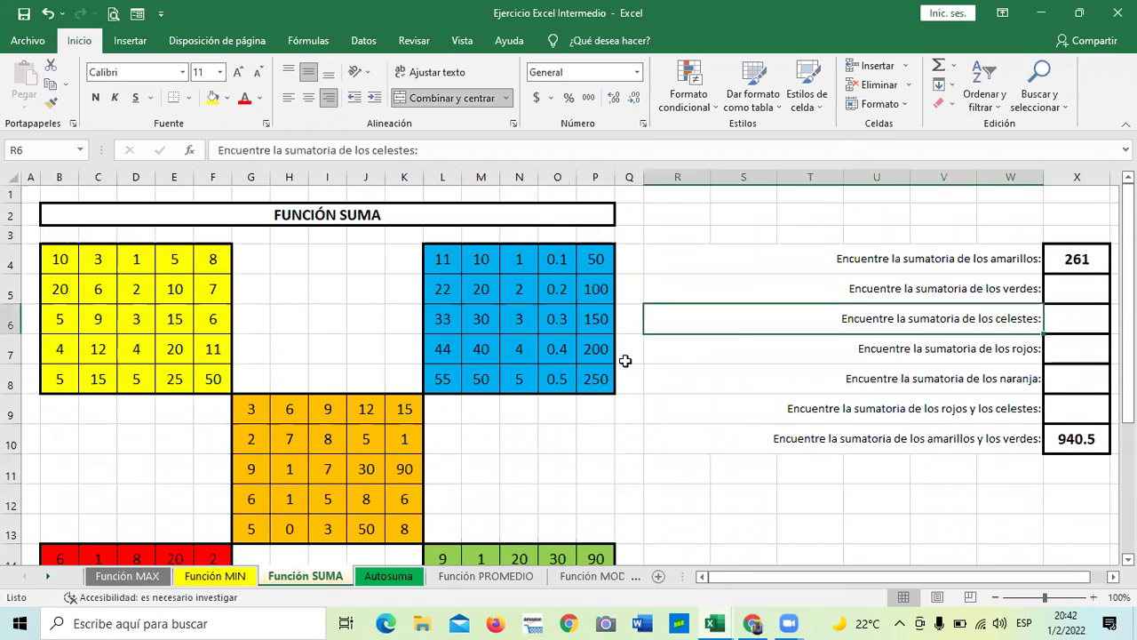
mouse_move(716, 621)
click(48, 576)
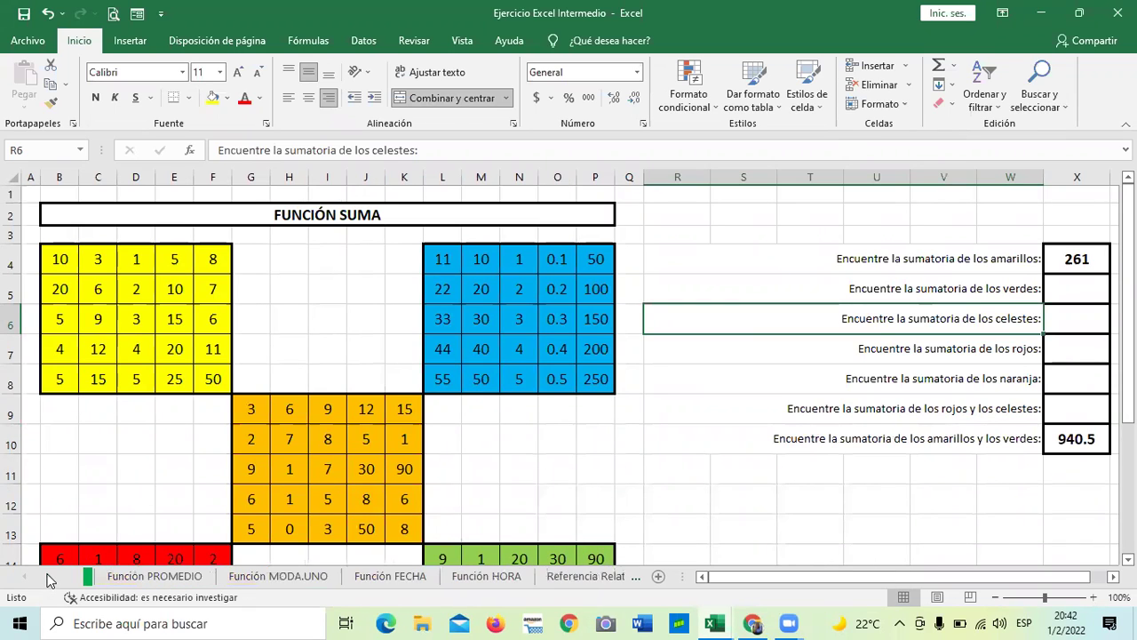
click(48, 577)
click(505, 583)
click(447, 575)
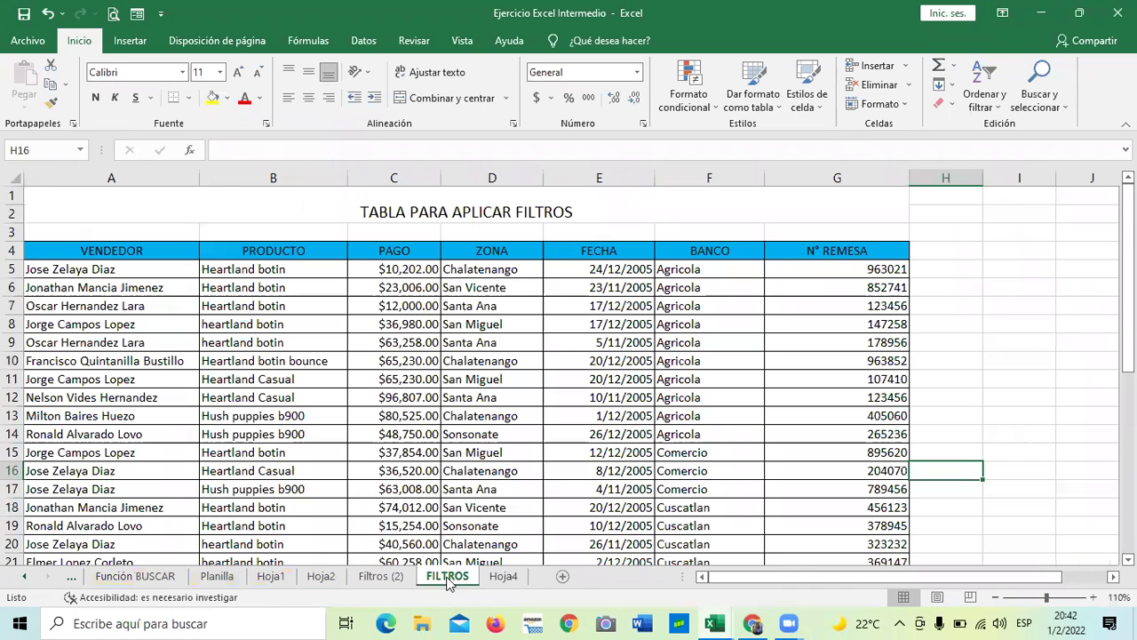
Move the data form up and page through the records to 9 of 32.
click(490, 358)
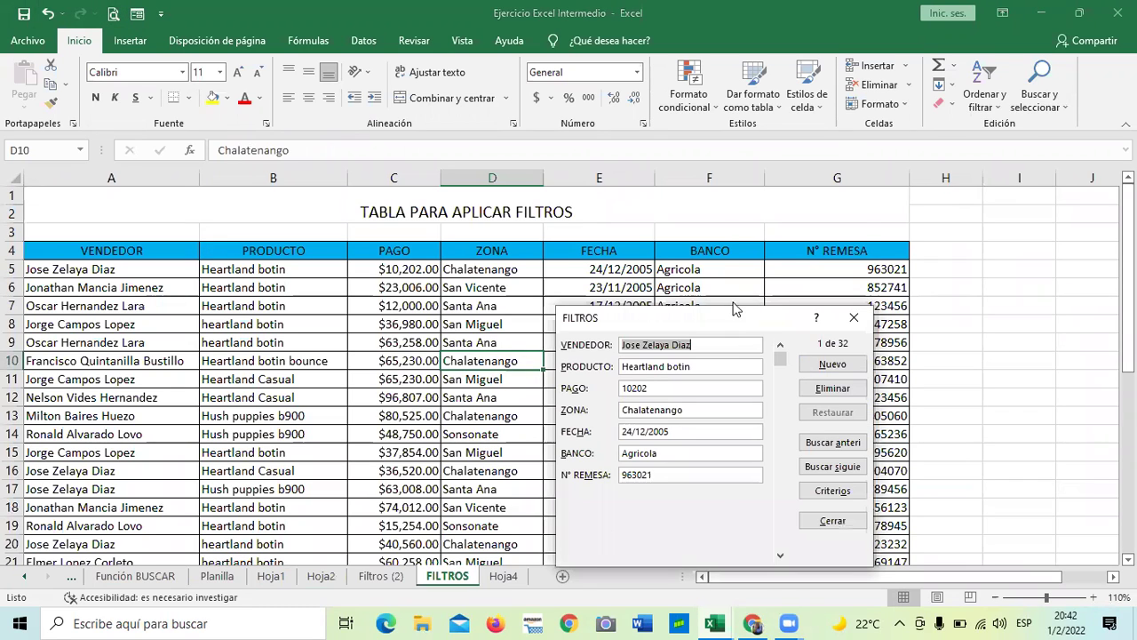
drag(734, 308, 722, 230)
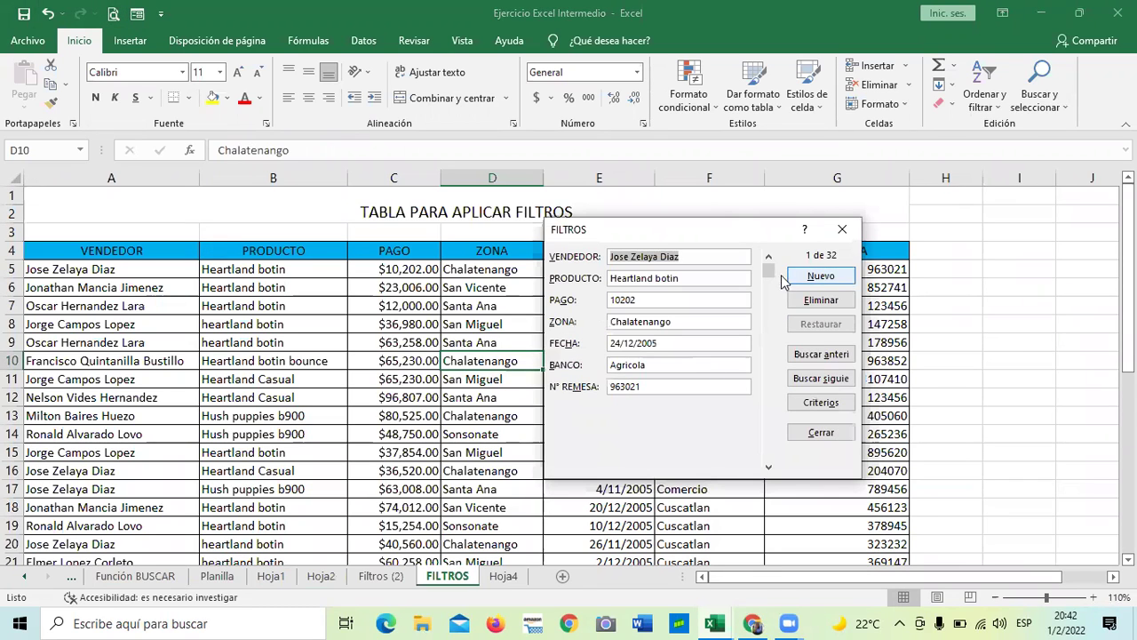
click(819, 355)
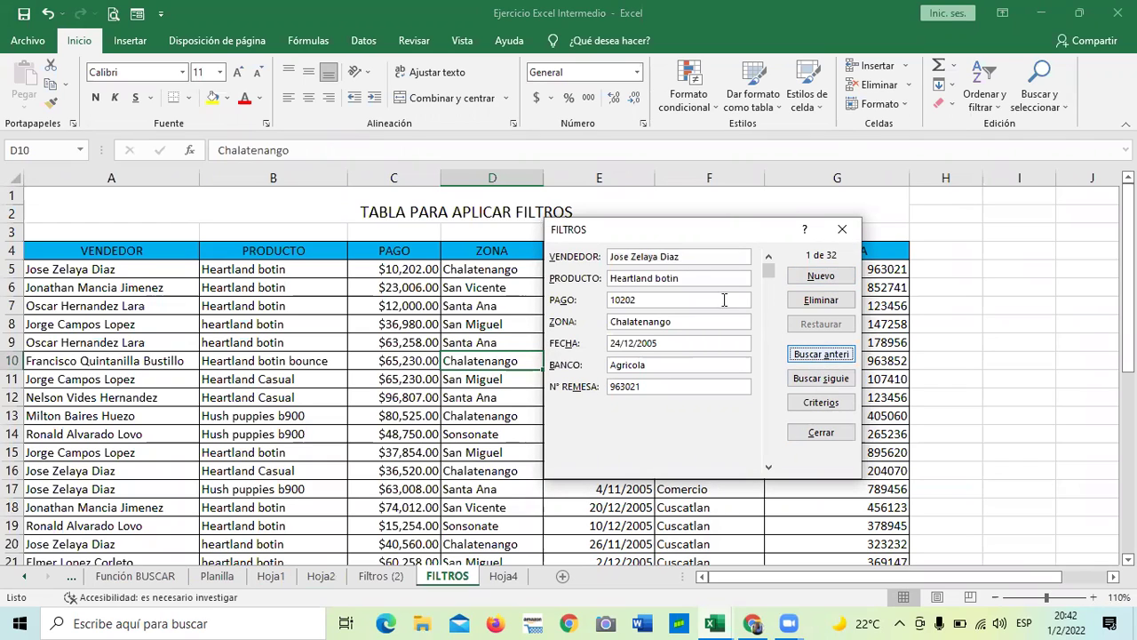
click(824, 383)
click(823, 380)
click(824, 380)
click(825, 382)
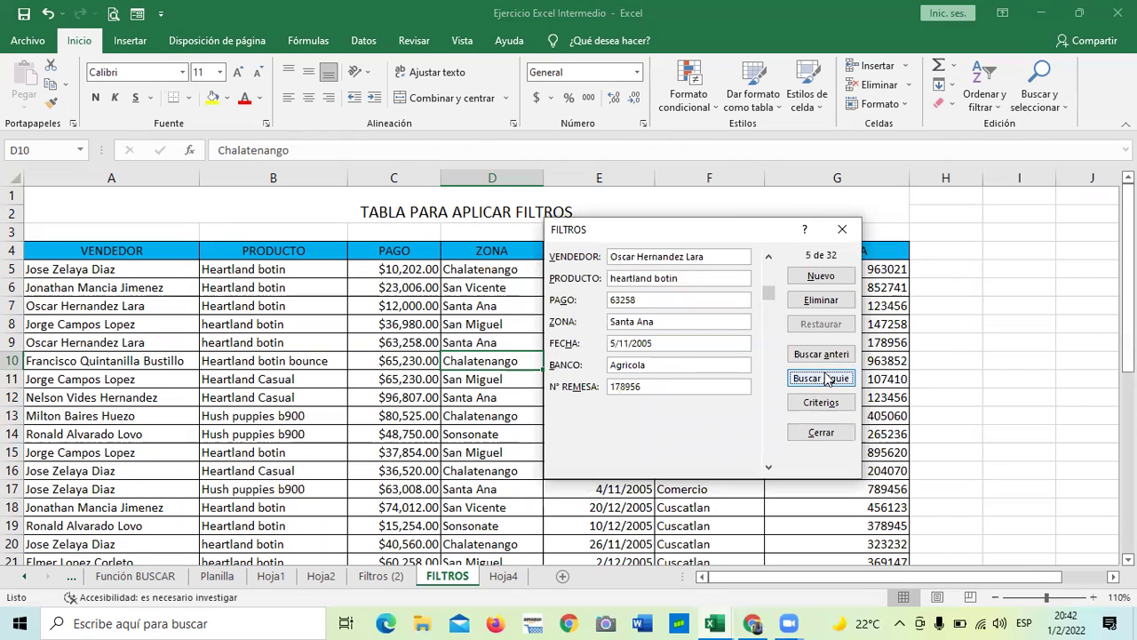
click(824, 380)
click(825, 381)
click(824, 380)
click(825, 381)
click(825, 381)
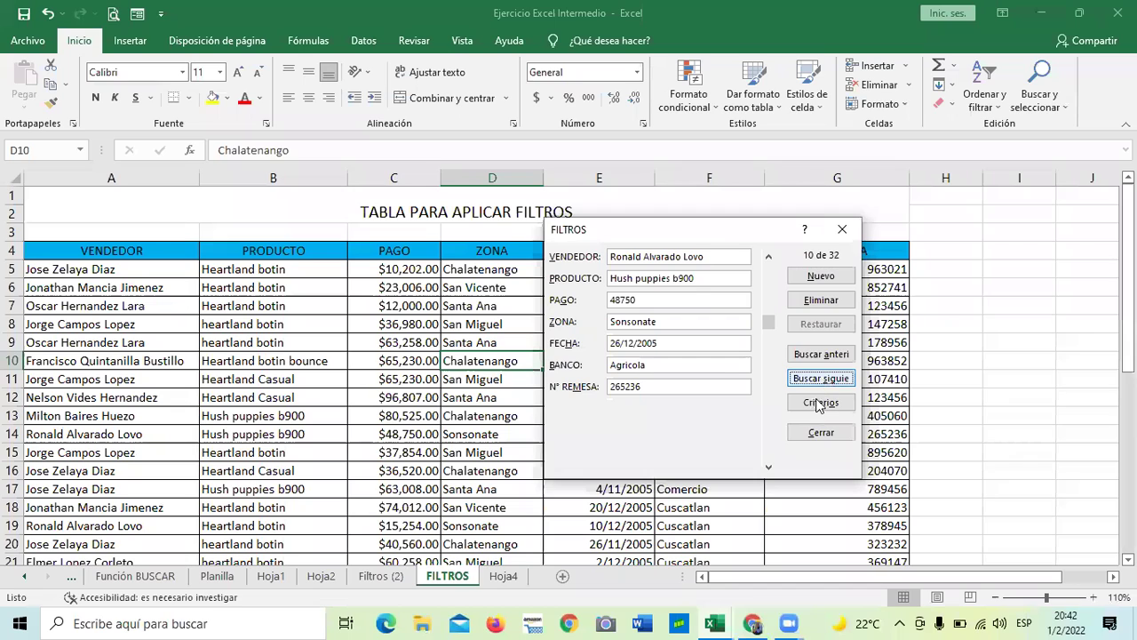
Toggle Criterios and back, then scroll the form to a blank new record.
click(822, 404)
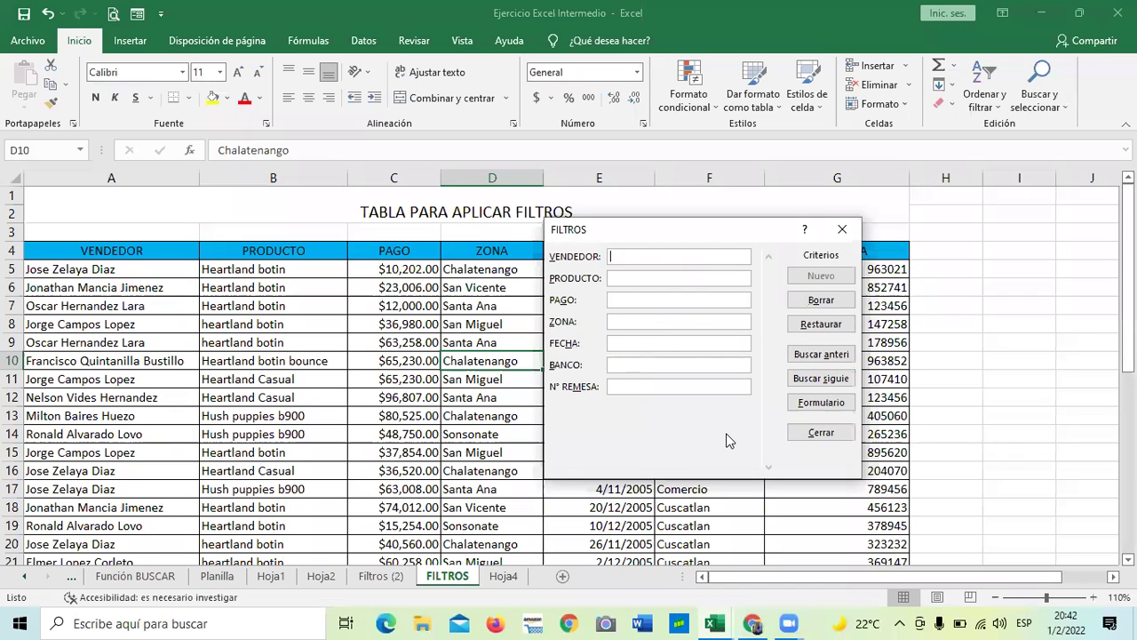
click(835, 407)
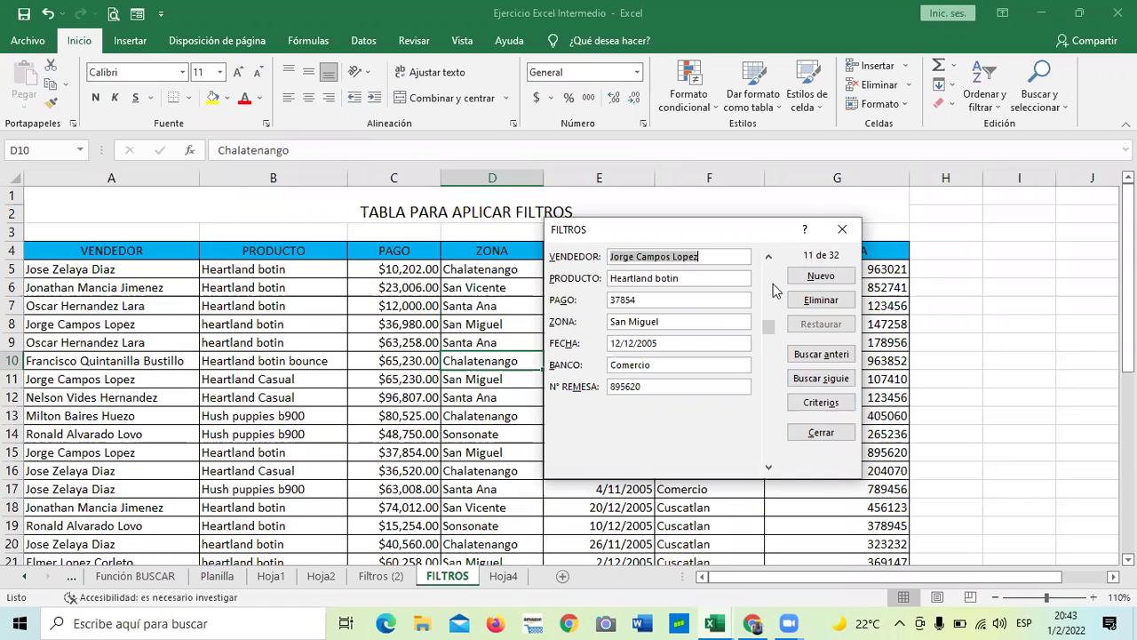
drag(769, 338, 770, 343)
drag(770, 392, 769, 455)
click(821, 278)
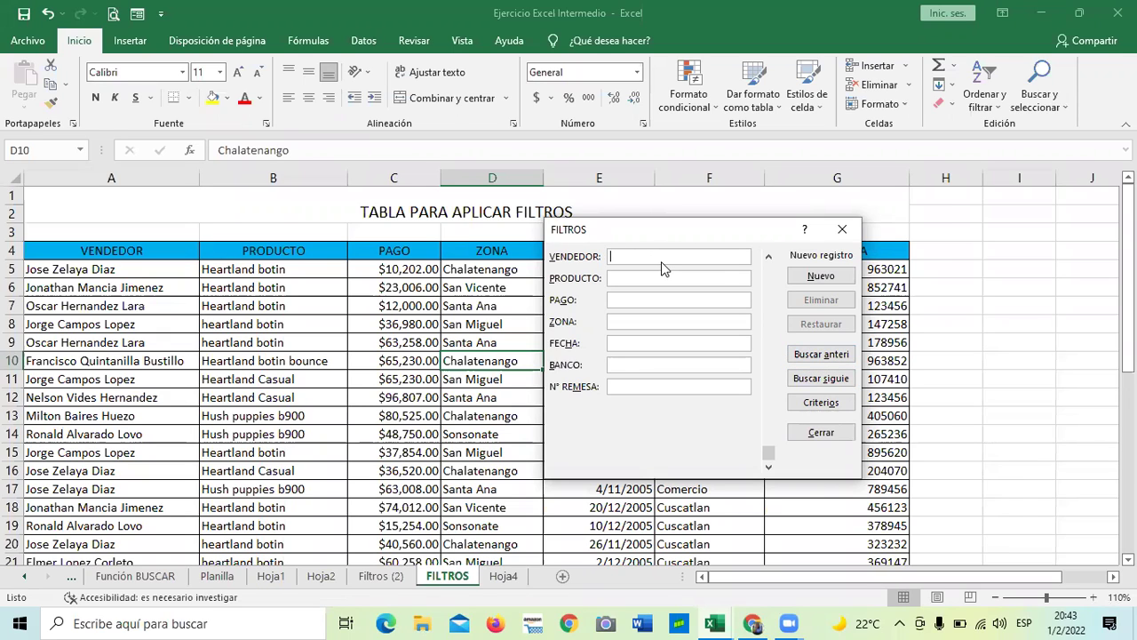
Type a seller's name in the form and search for the next matching record.
text(jOR)
key(Caps_Lock)
key(BackSpace)
key(BackSpace)
key(BackSpace)
key(BackSpace)
key(BackSpace)
text(Jorge Campos)
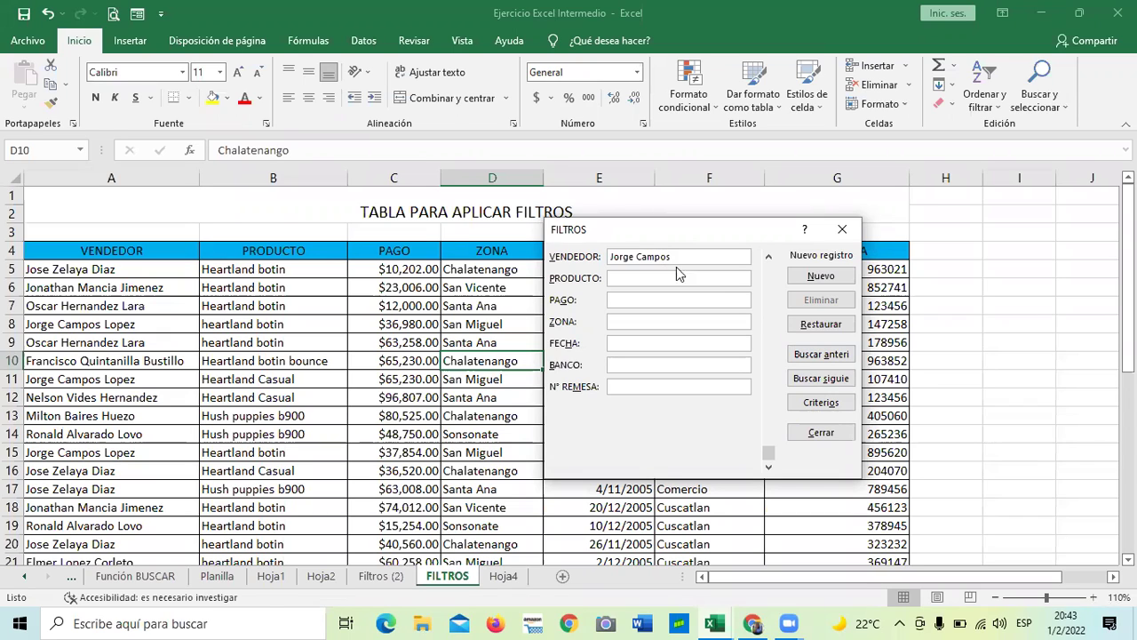
click(812, 379)
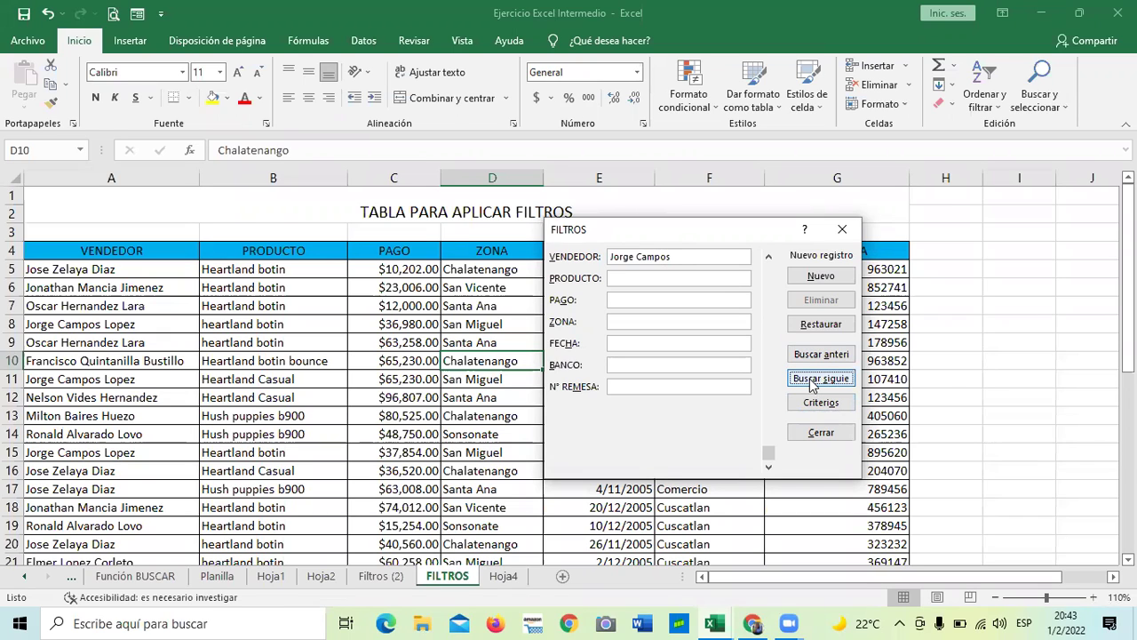
In Criterios, enter another seller's name and find the previous match, record 31 of 33.
click(812, 403)
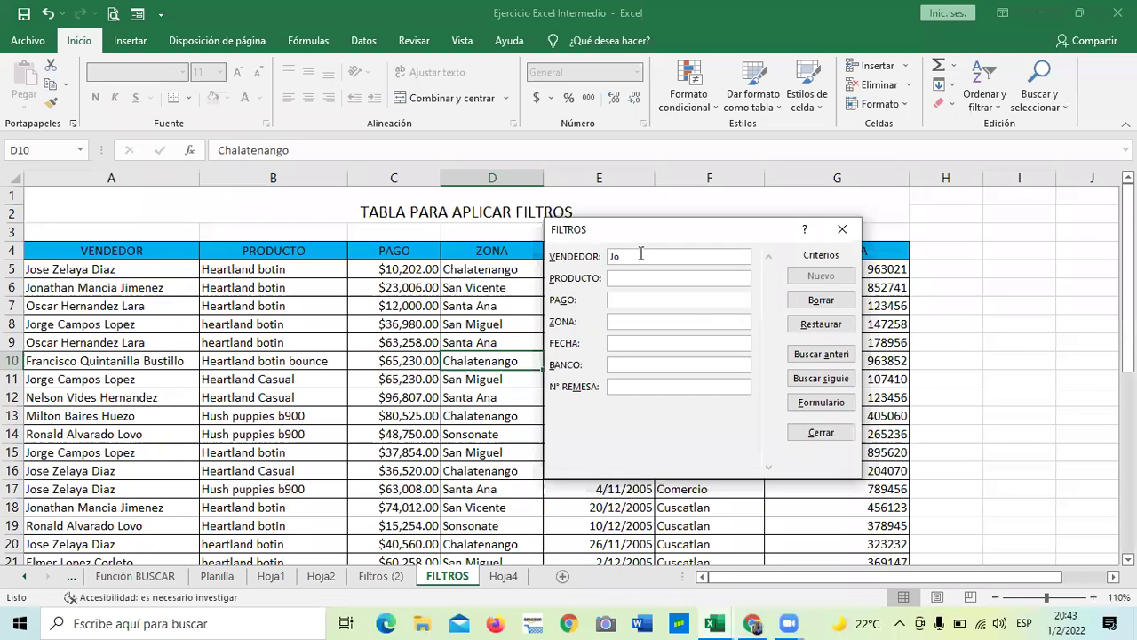
text(se Zelaya)
click(828, 355)
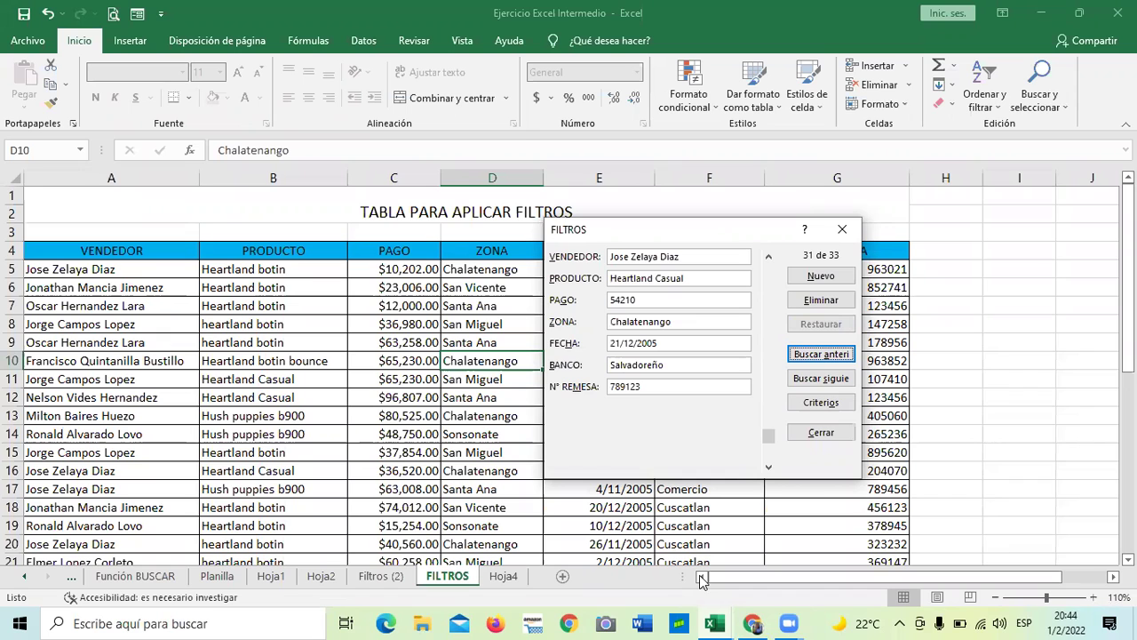
click(817, 435)
Close the data form, check the seller entry in row 35, and select a table cell.
click(423, 365)
scroll(422, 367, down, 5)
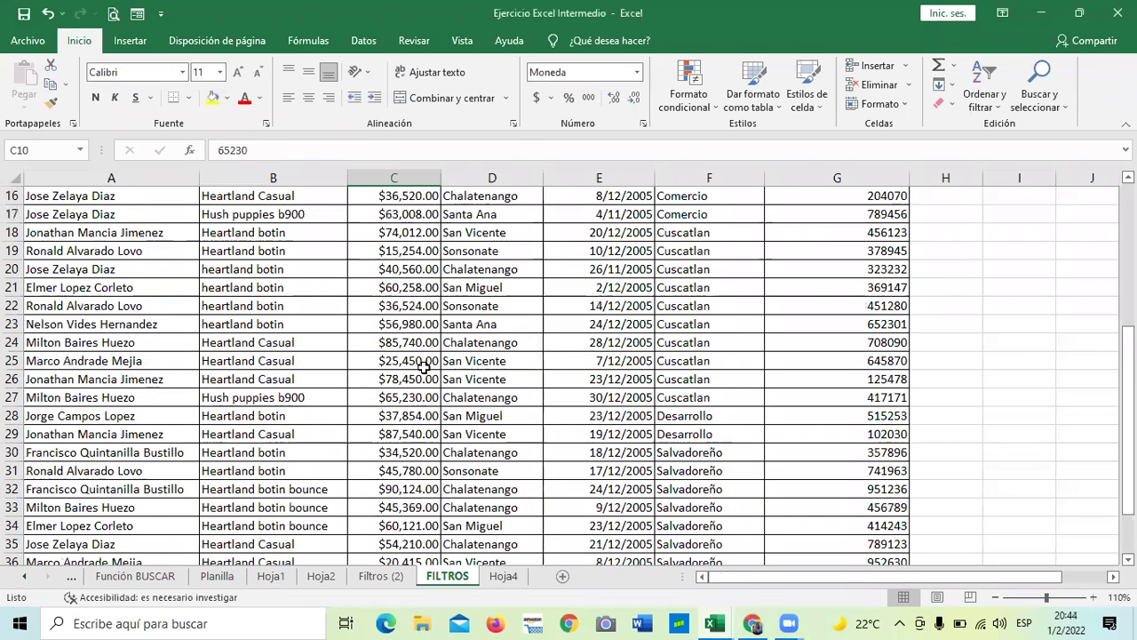
scroll(423, 364, down, 2)
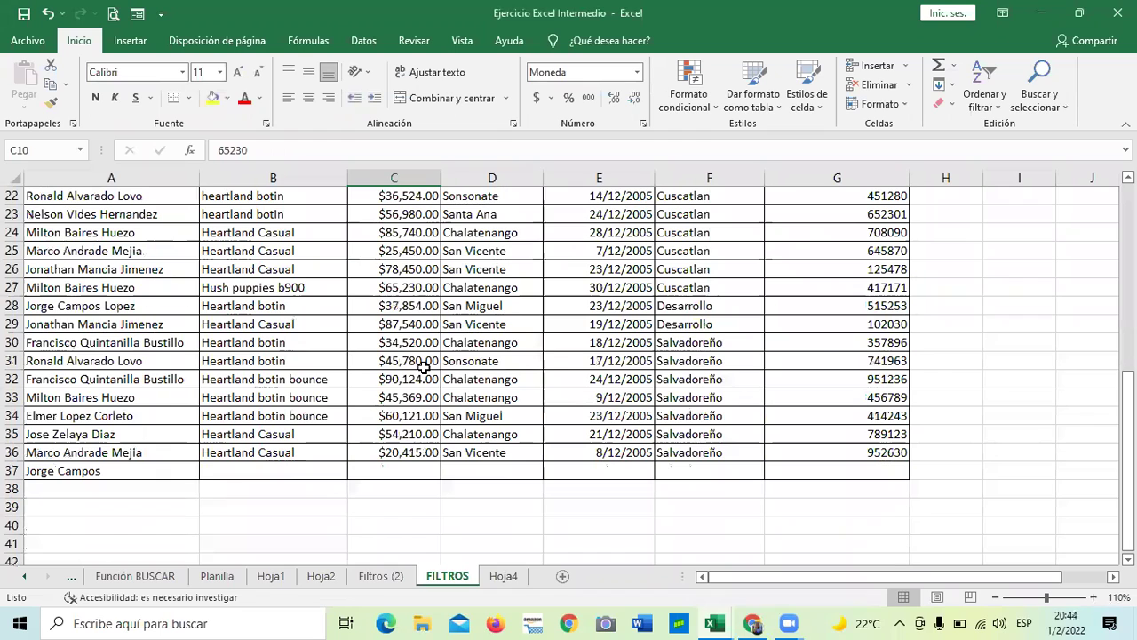
click(80, 433)
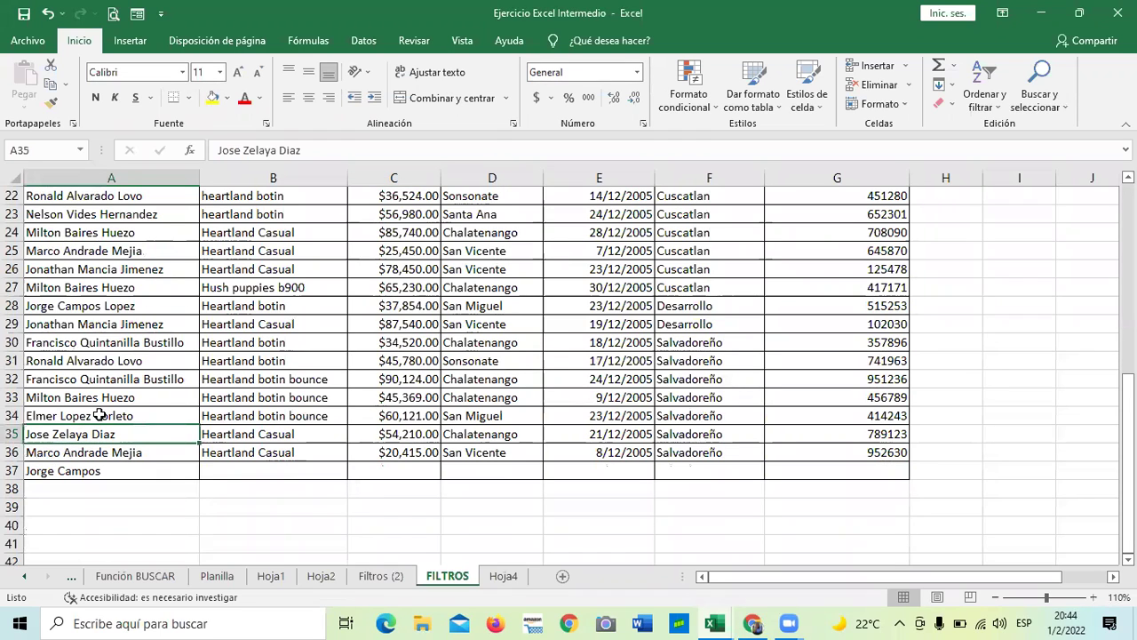
scroll(103, 410, up, 1)
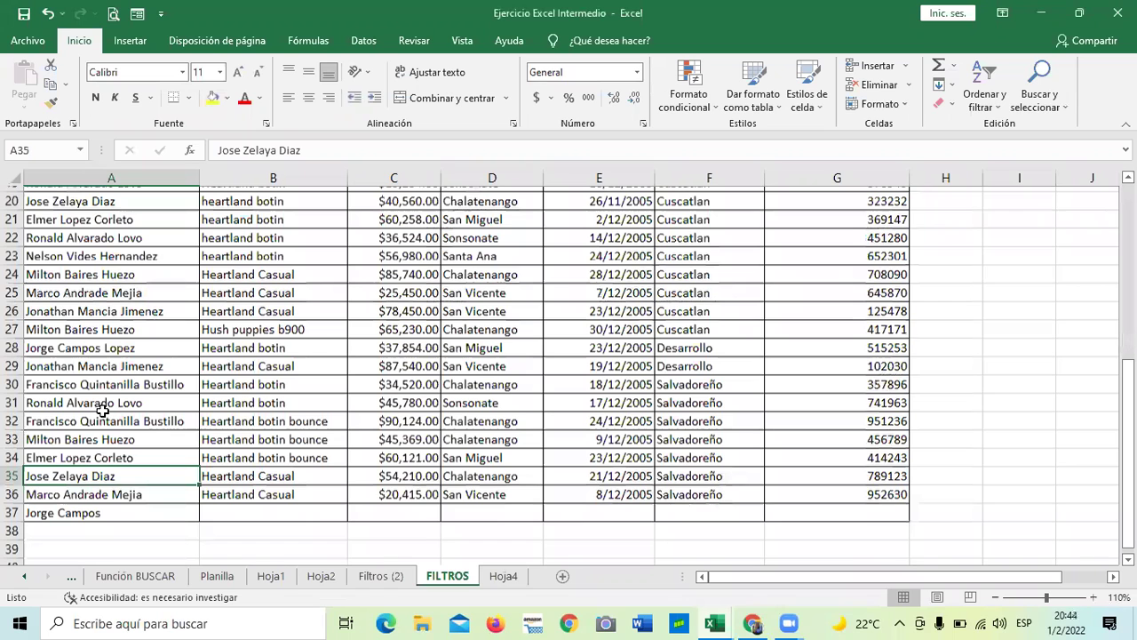
key(shift+F4)
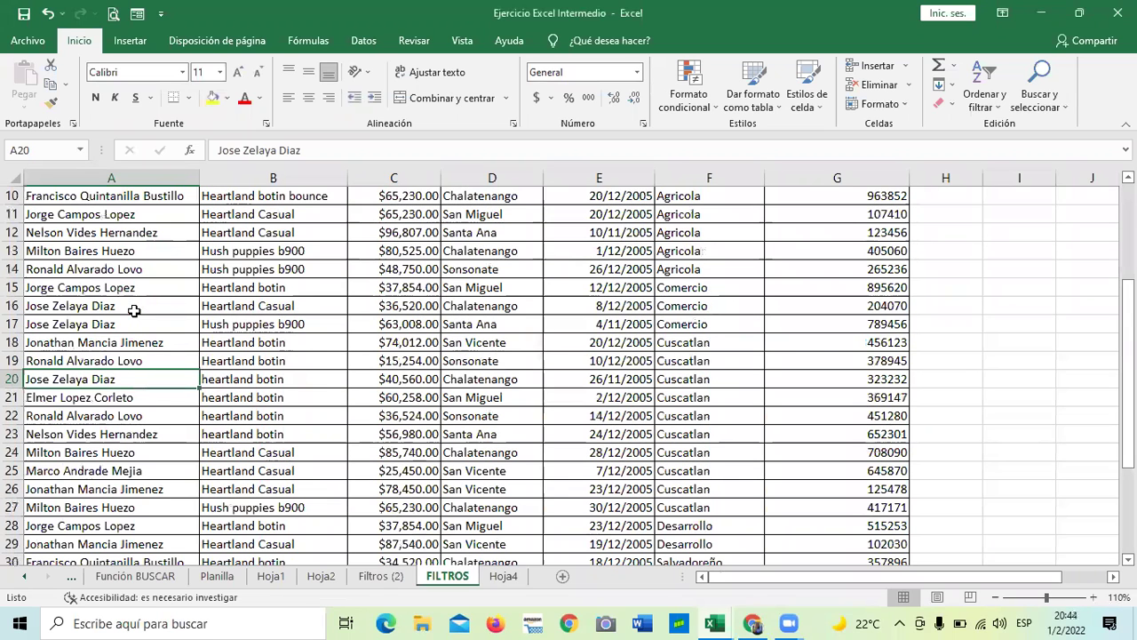
scroll(108, 294, up, 2)
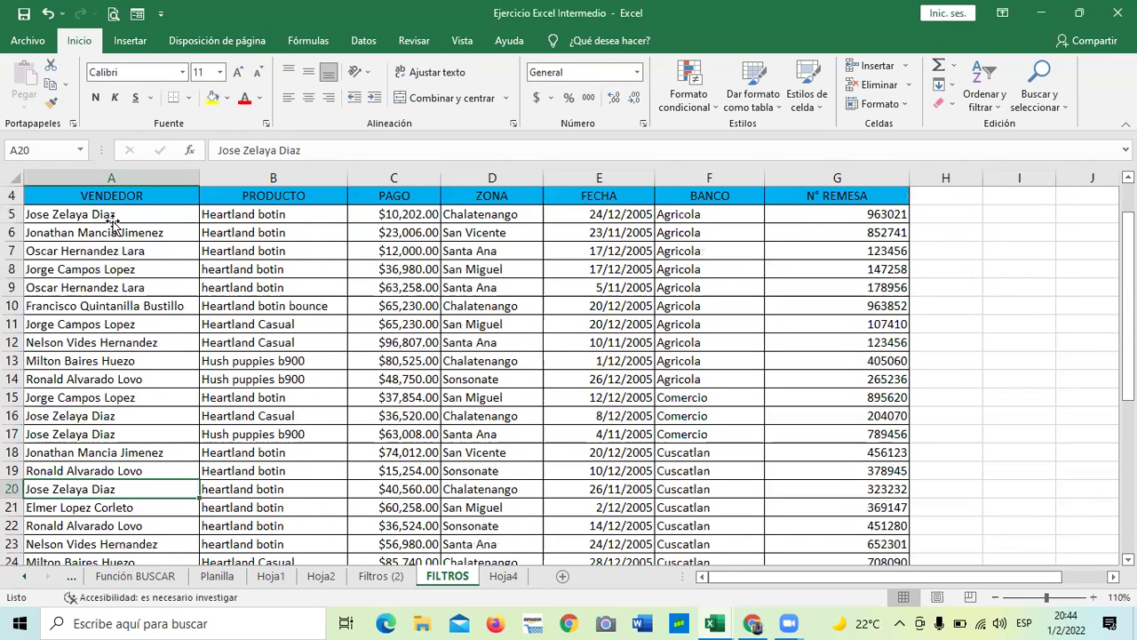
click(567, 288)
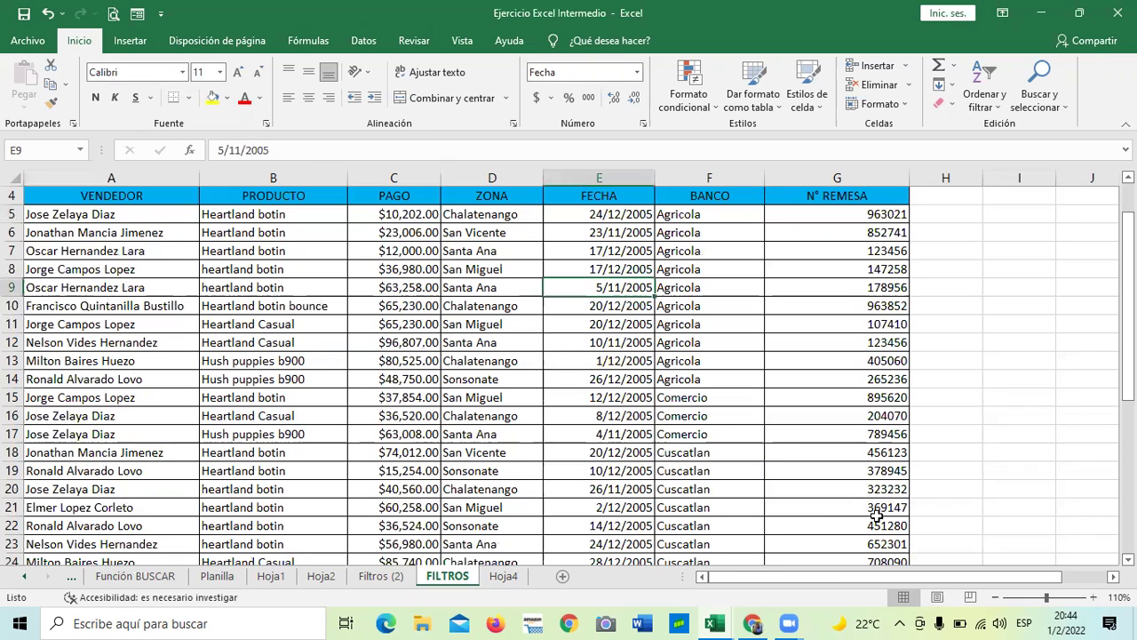
Open the data form for the sales table and step through to record 7 of 33.
click(138, 13)
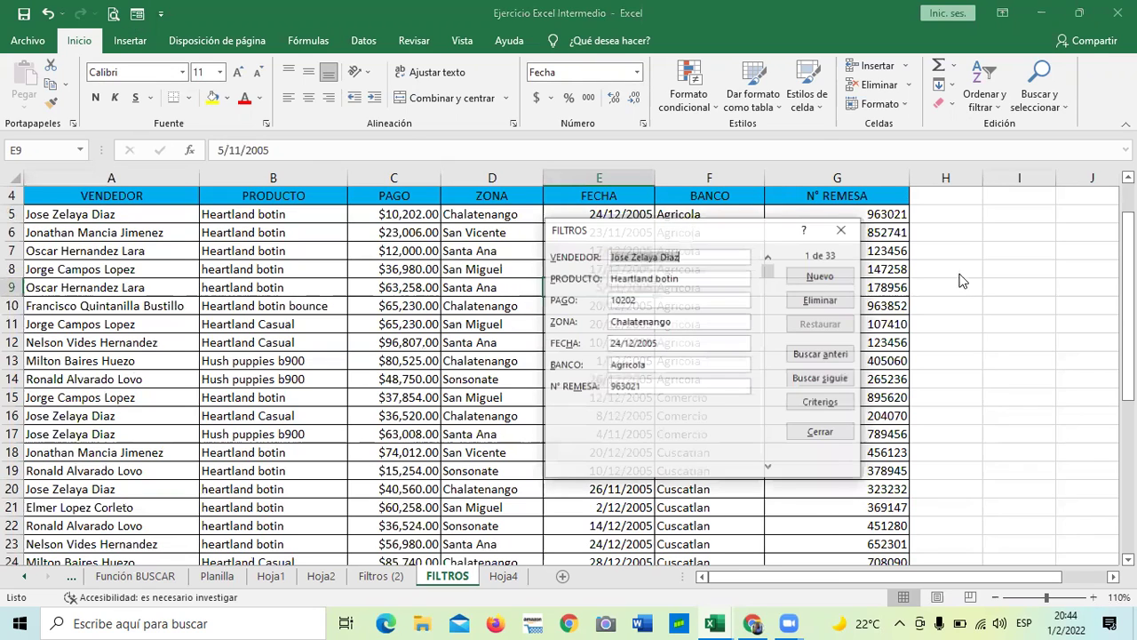
click(835, 380)
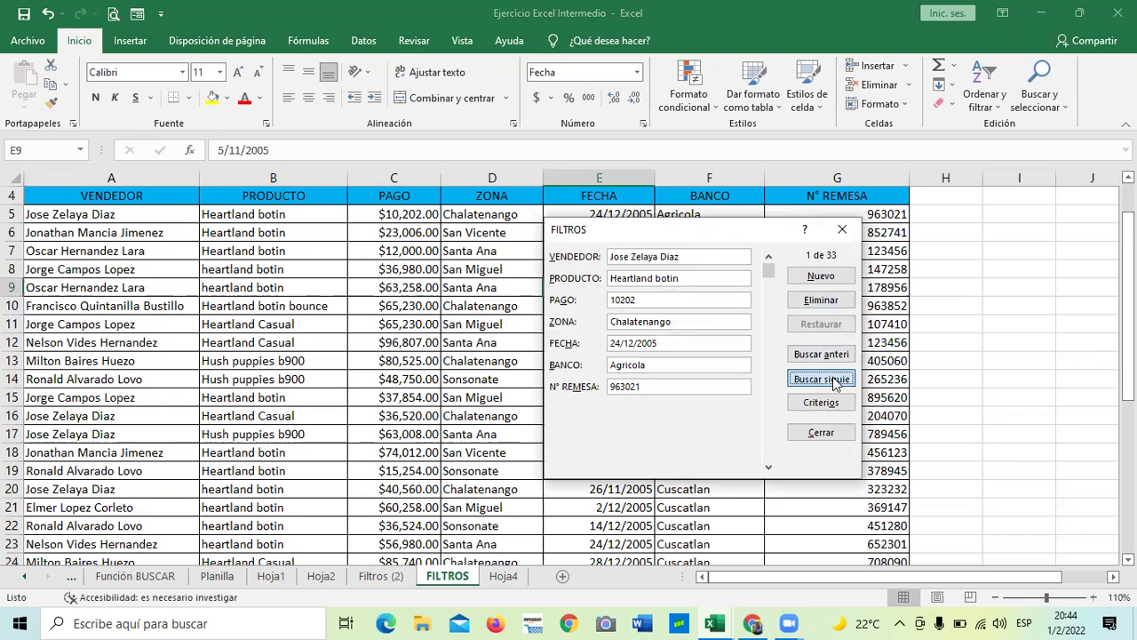
click(835, 380)
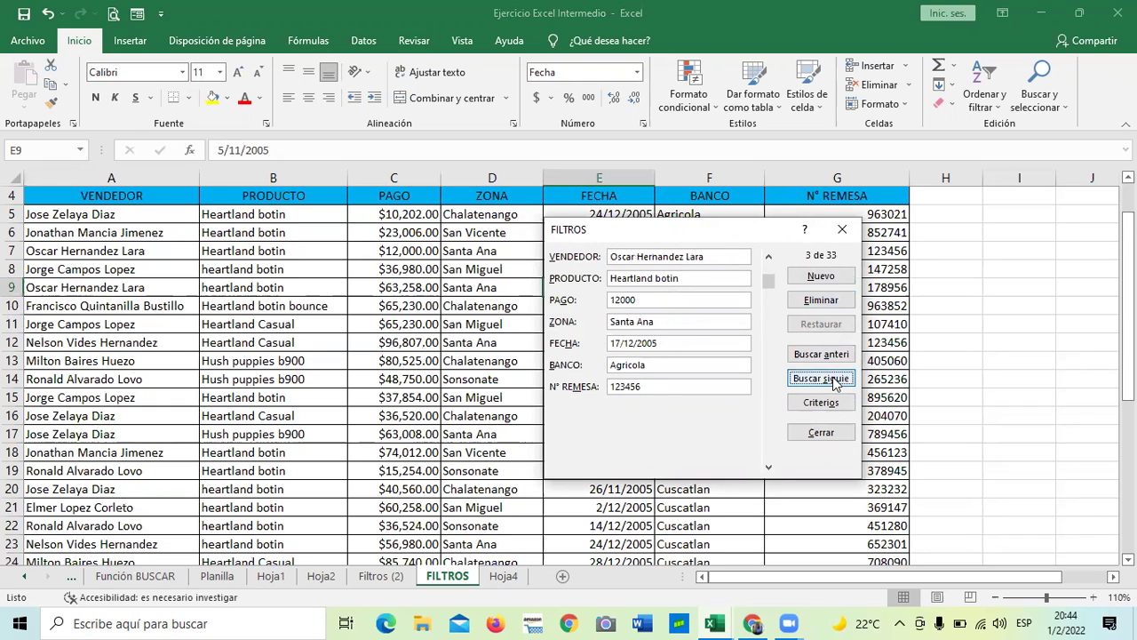
click(835, 381)
click(835, 380)
click(835, 381)
click(835, 380)
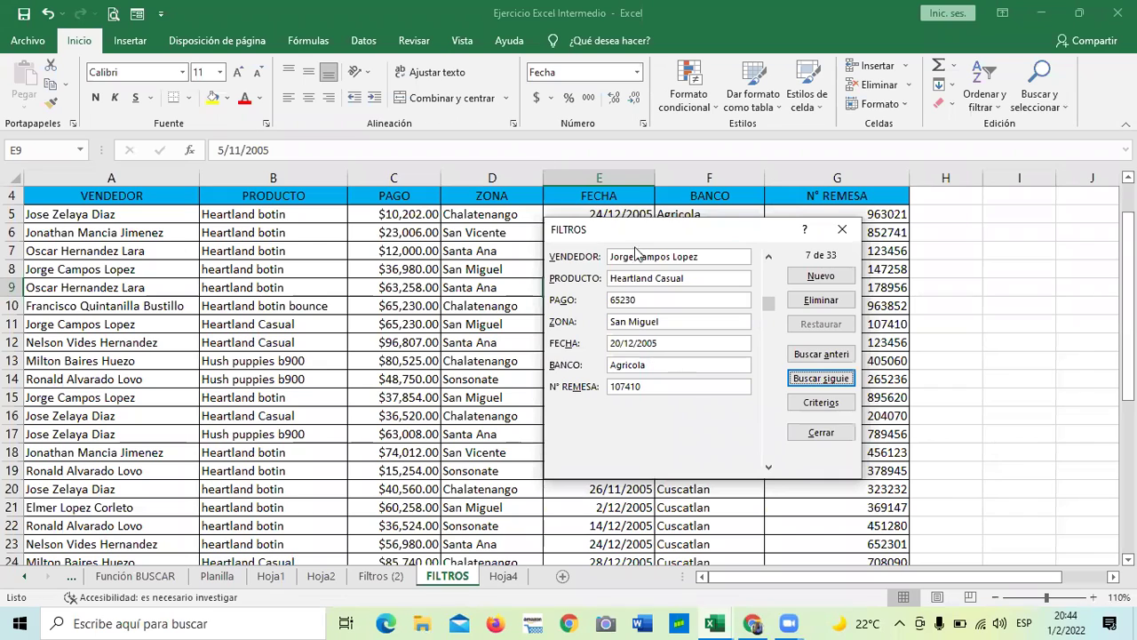
Close the data form and switch to the other workbook with Alt+Tab.
click(819, 433)
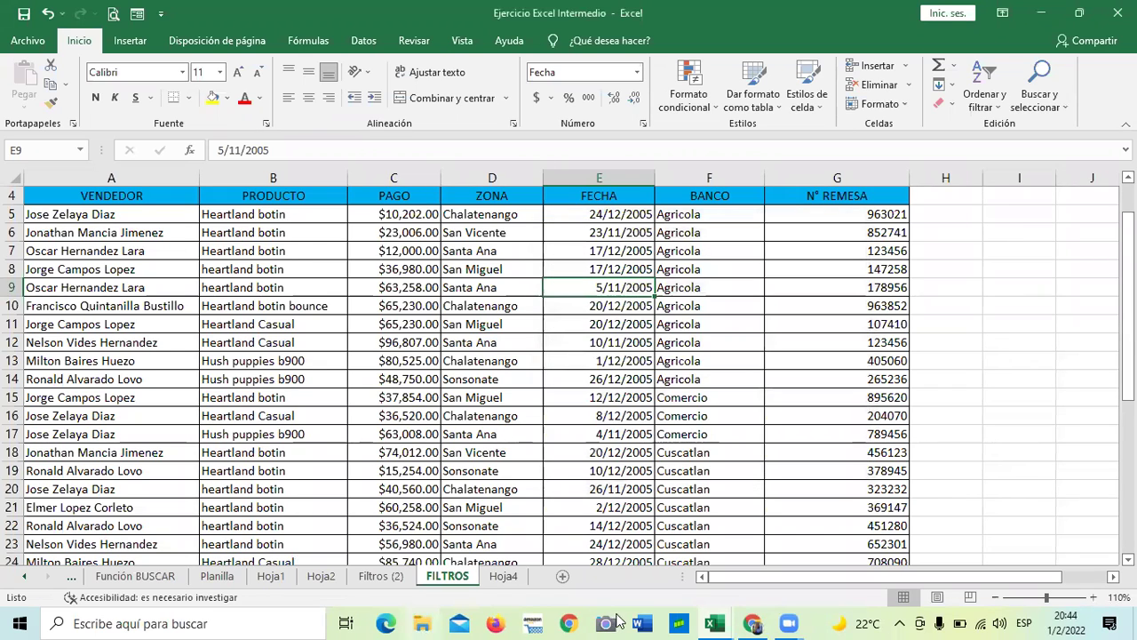
mouse_move(720, 622)
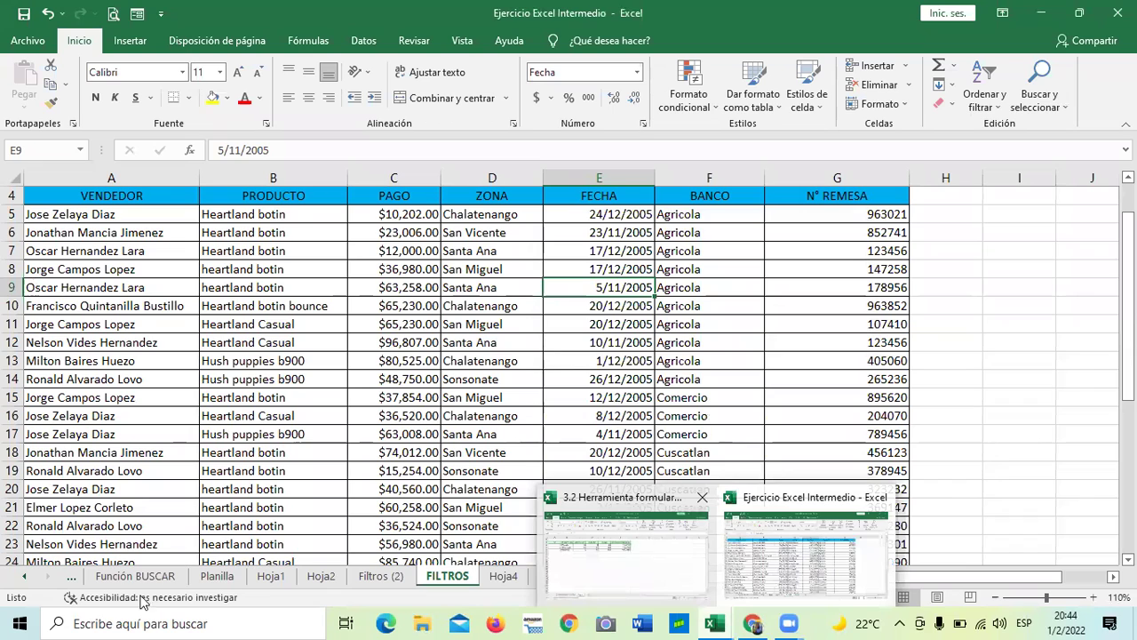
key(alt+Tab)
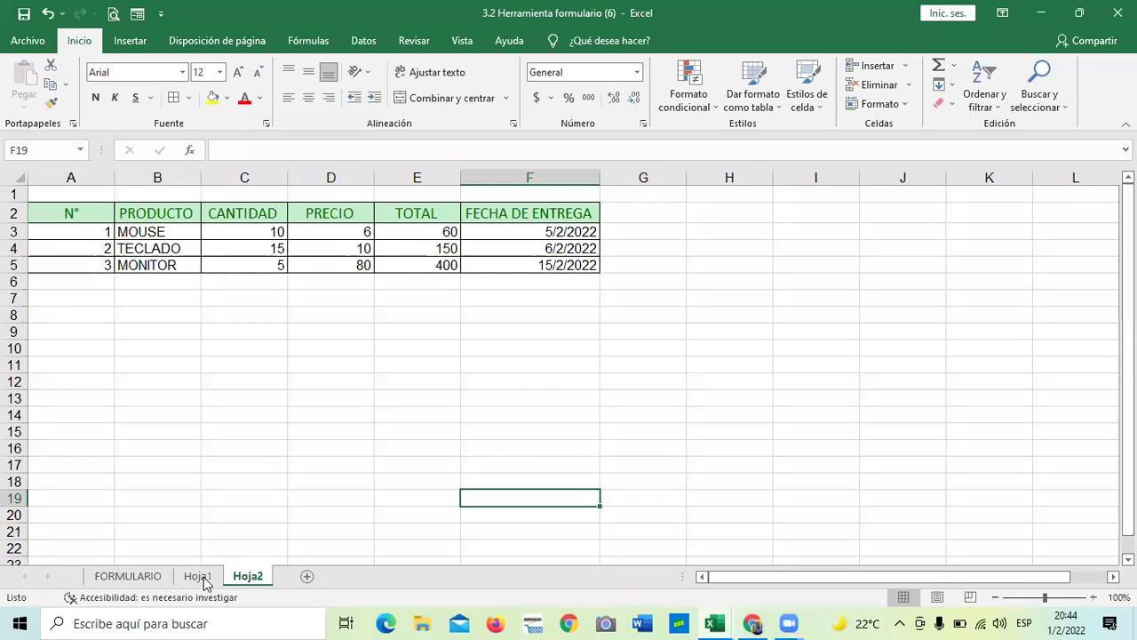
On Hoja1, narrow column F to fit its header.
key(ctrl+Page_Up)
click(636, 360)
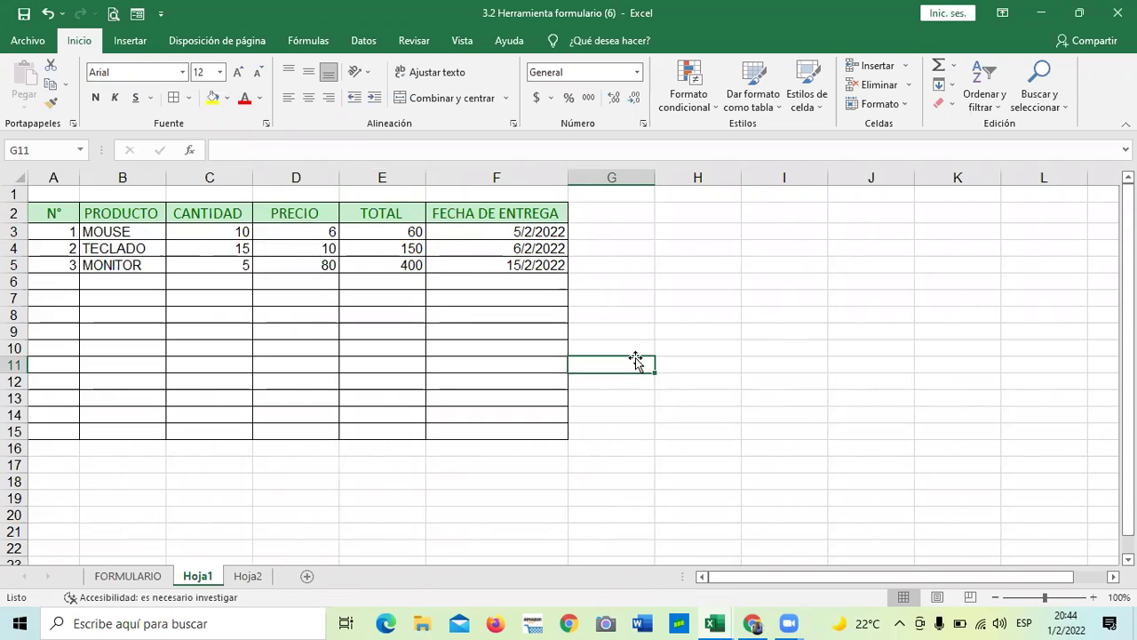
click(661, 311)
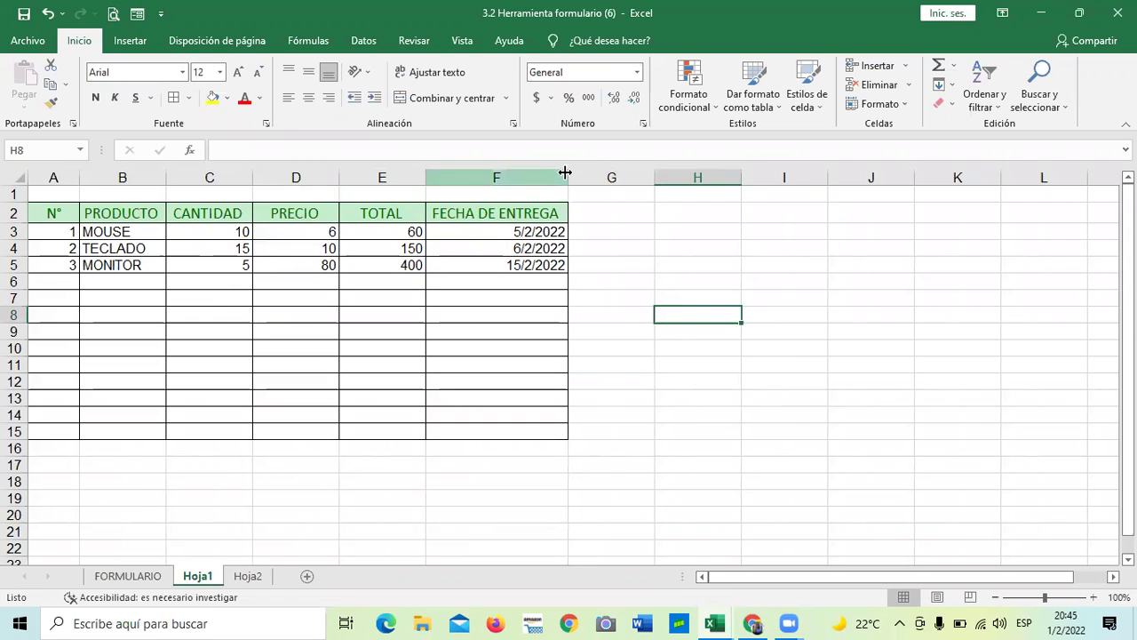
drag(567, 171, 522, 173)
drag(528, 169, 552, 175)
Type the header EXISTENCIAS in cell G2.
click(609, 249)
click(566, 213)
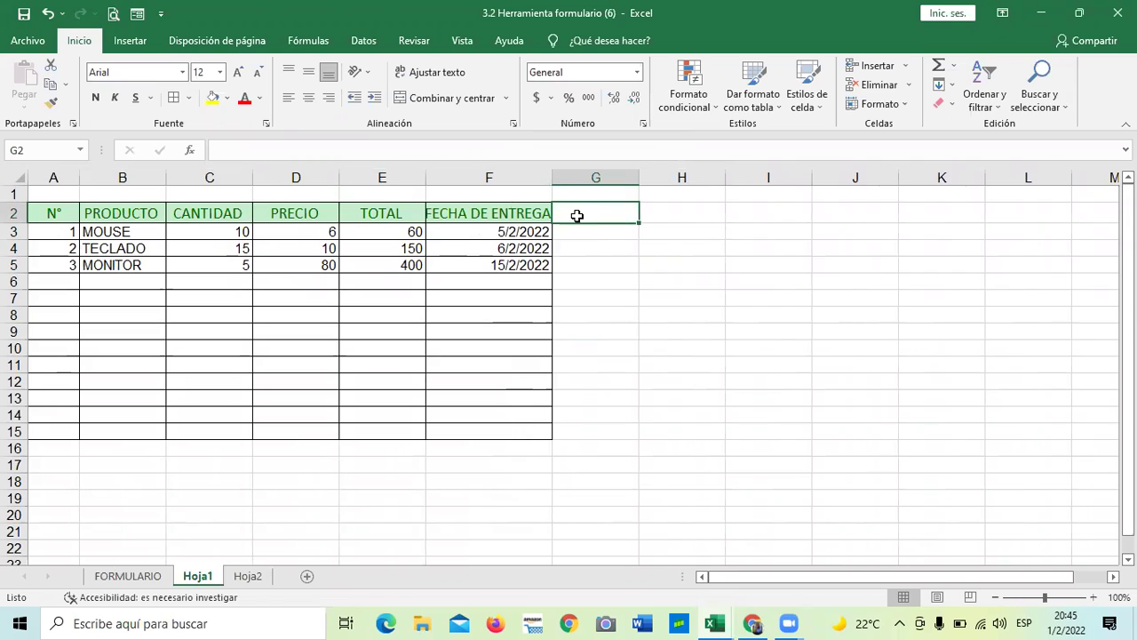
key(Caps_Lock)
text(EXISTENCIAS)
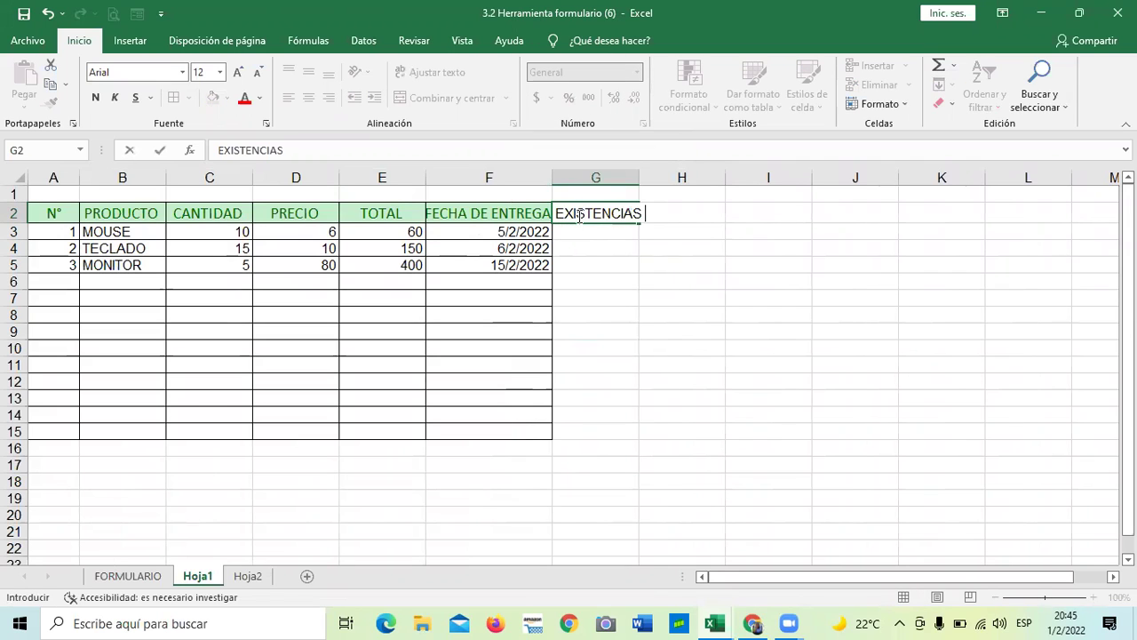
key(Return)
Apply all borders to G2:G15 and widen column G to fit EXISTENCIAS.
click(673, 344)
drag(598, 210, 612, 432)
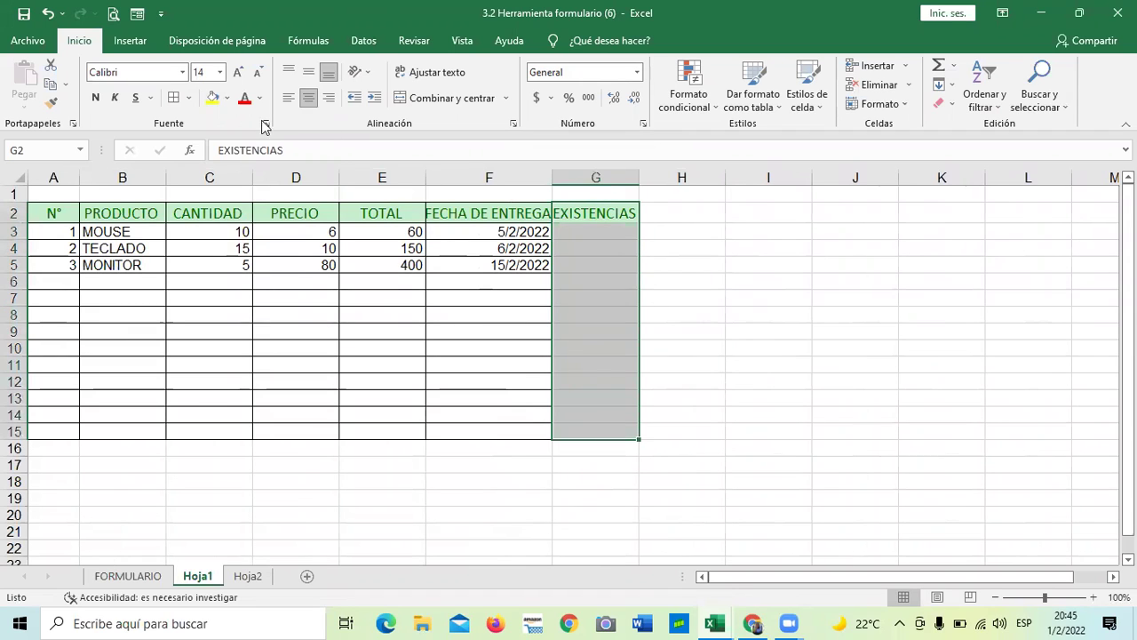
click(175, 99)
click(754, 258)
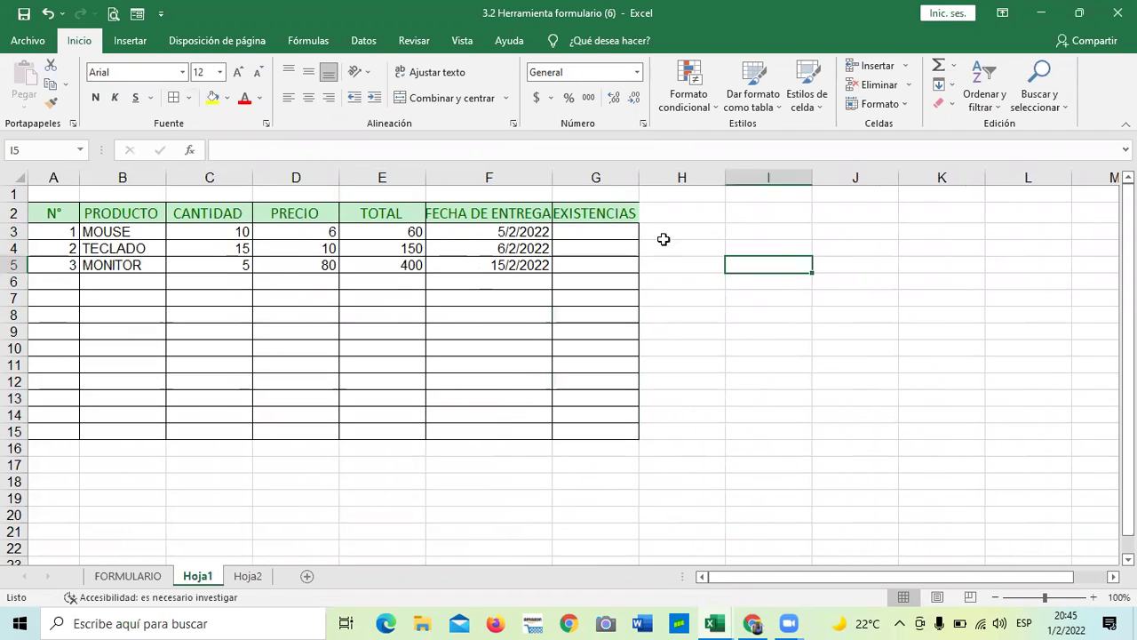
drag(638, 175, 644, 193)
click(633, 211)
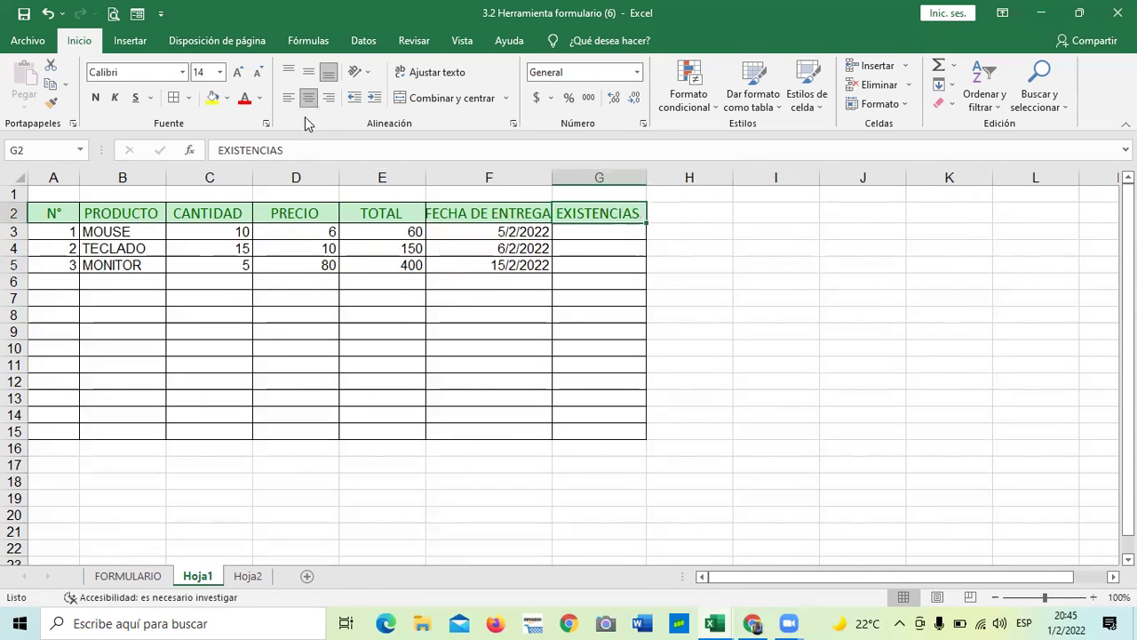
click(137, 14)
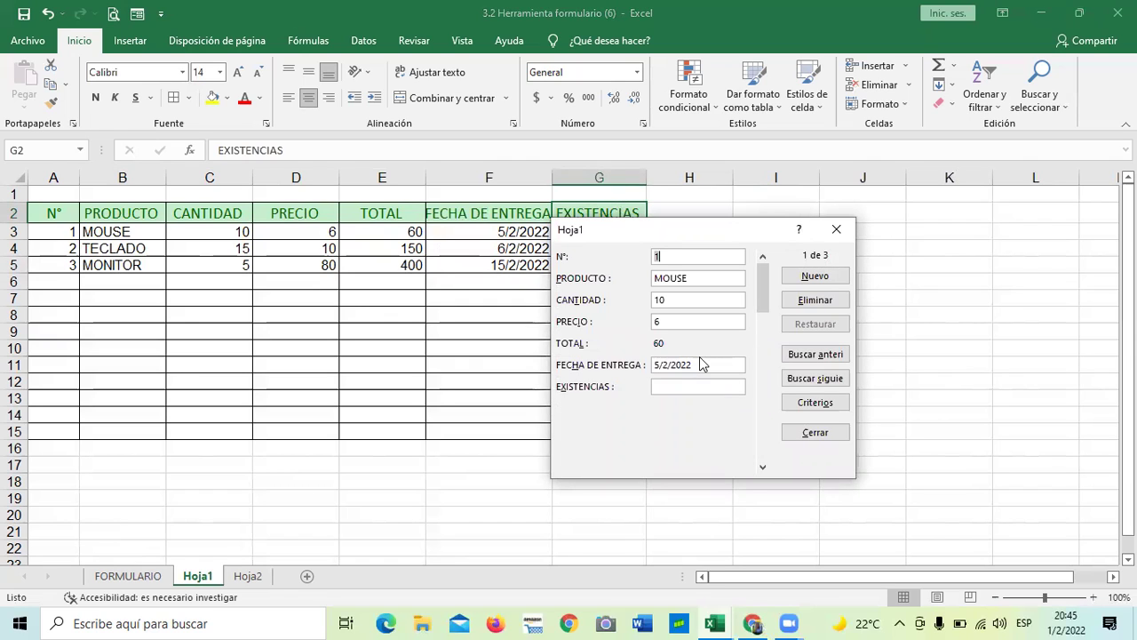
Enter EXISTENCIAS stock 75 for MOUSE, 80 for TECLADO and 20 for MONITOR, then close the form.
drag(762, 288, 759, 395)
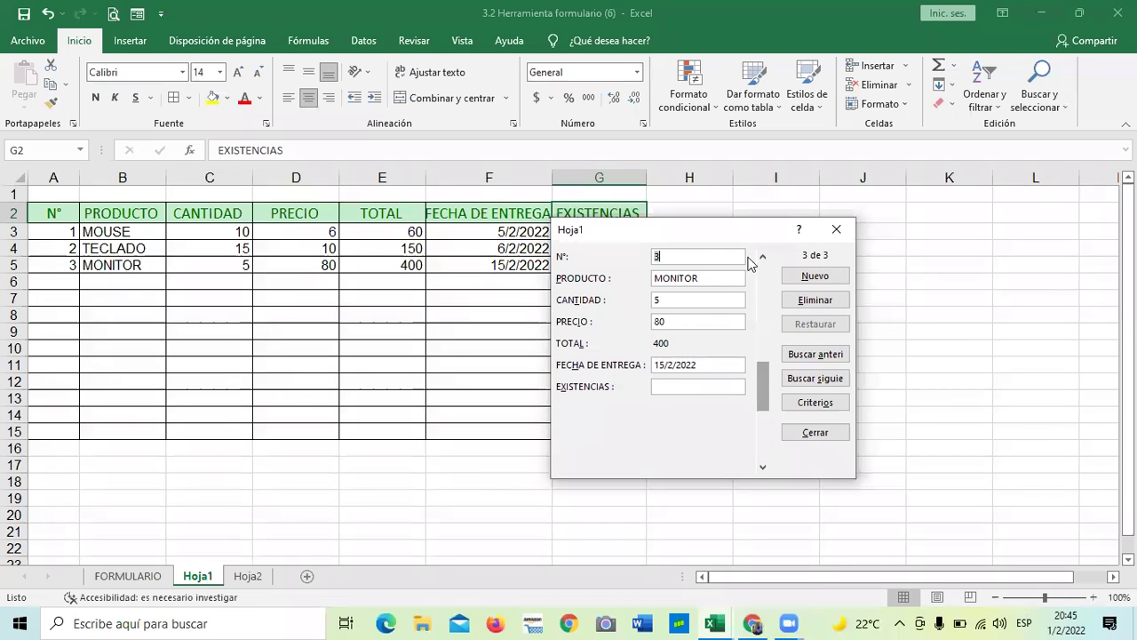
scroll(751, 264, up, 2)
click(683, 388)
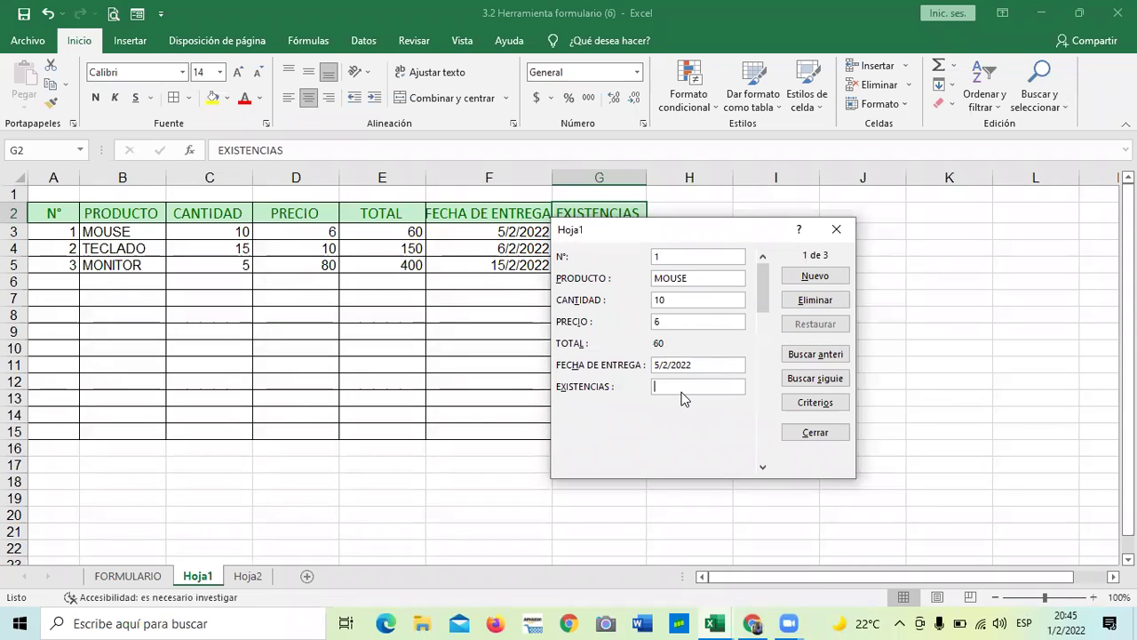
text(75)
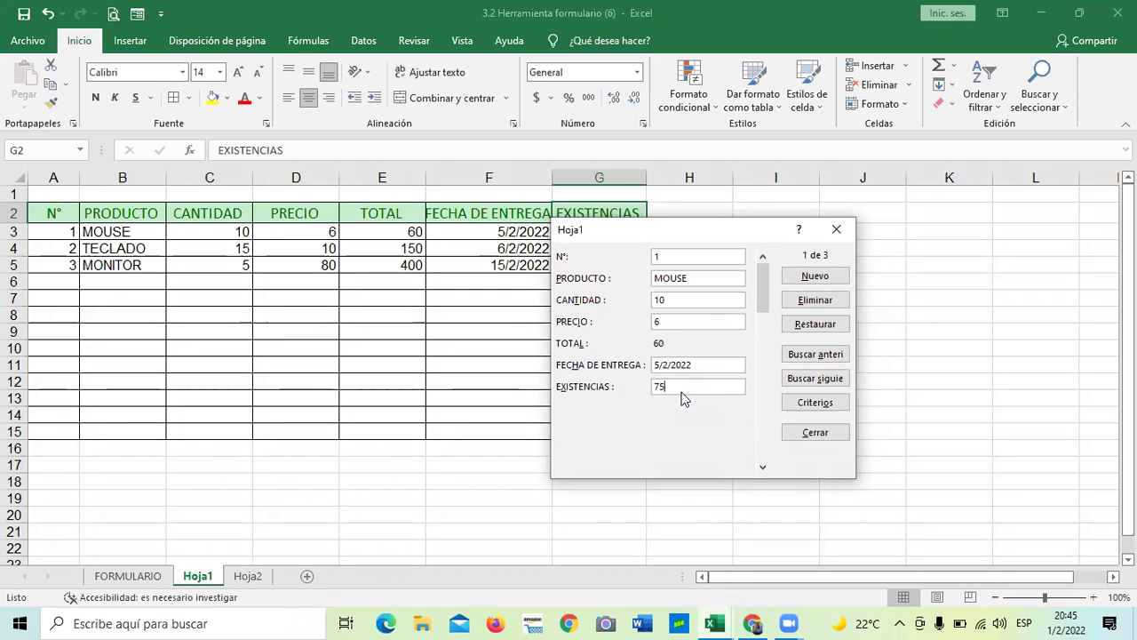
key(Return)
click(683, 388)
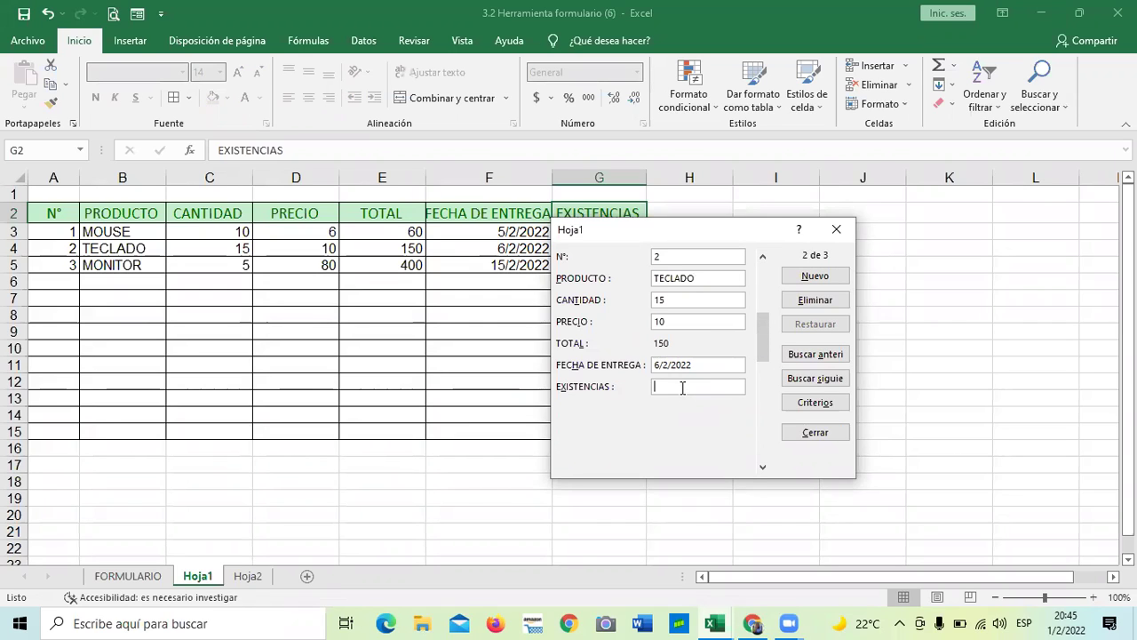
text(80)
key(Return)
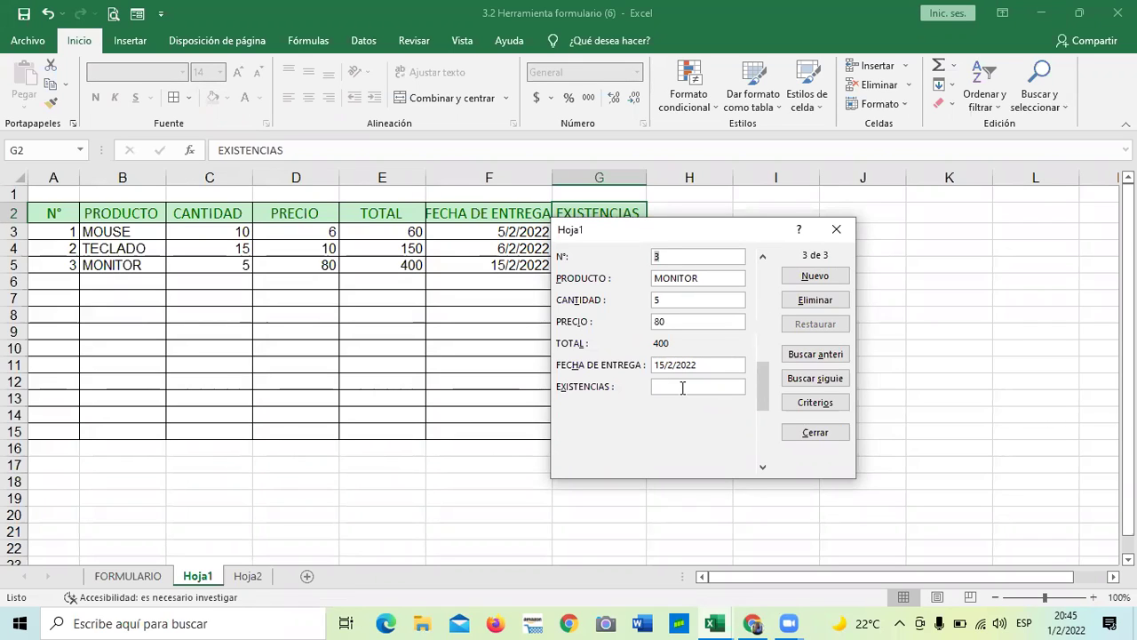
text(20)
key(Return)
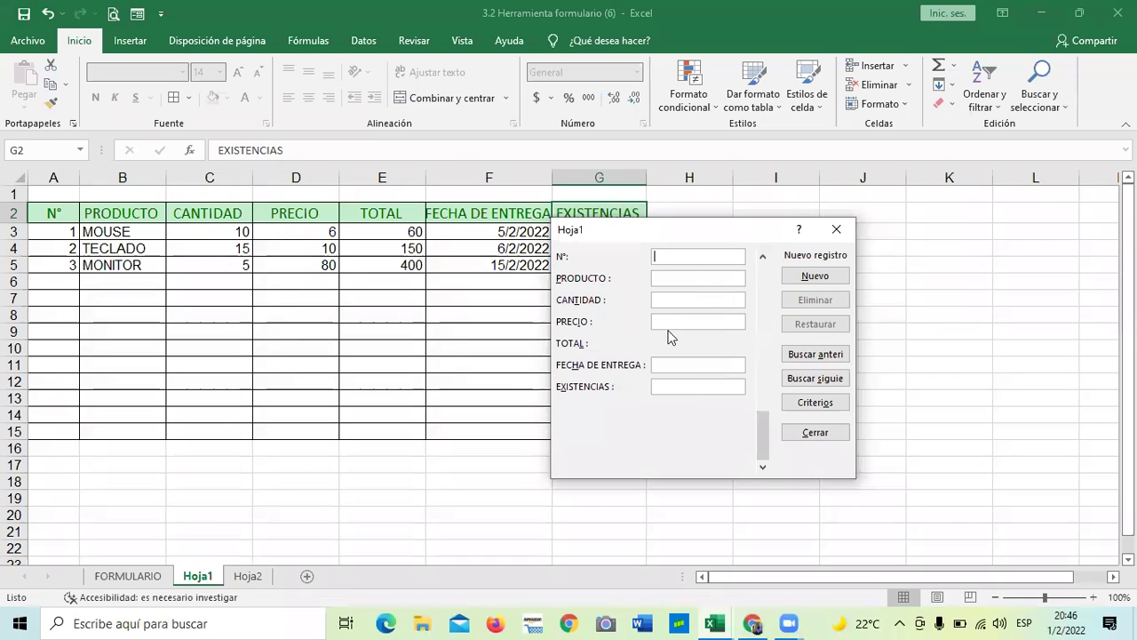
drag(734, 232, 721, 191)
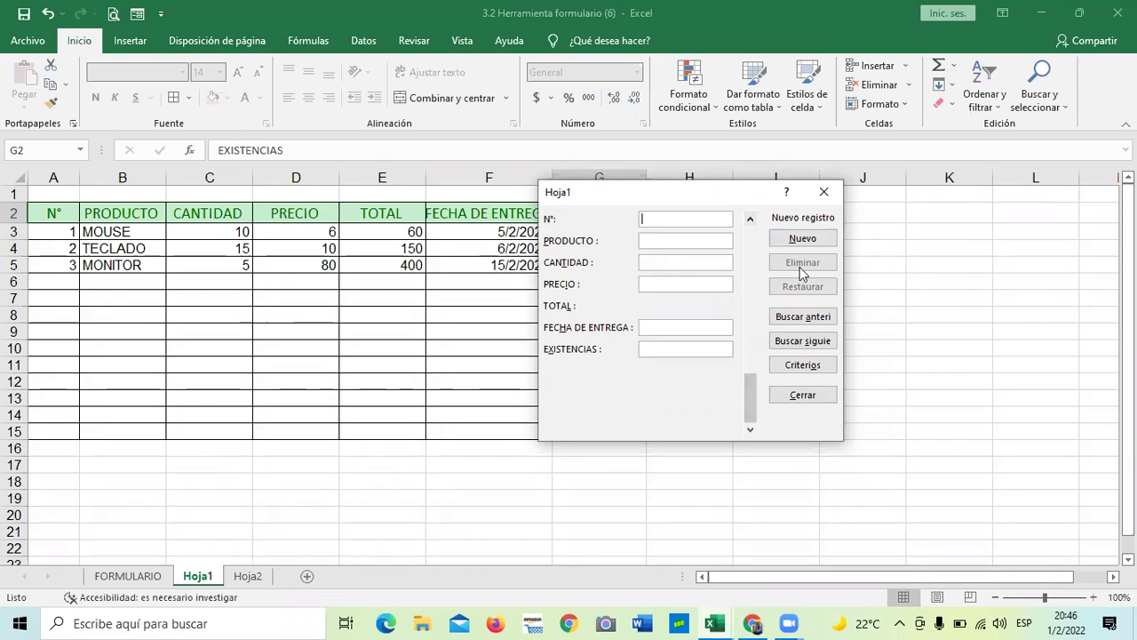
click(823, 191)
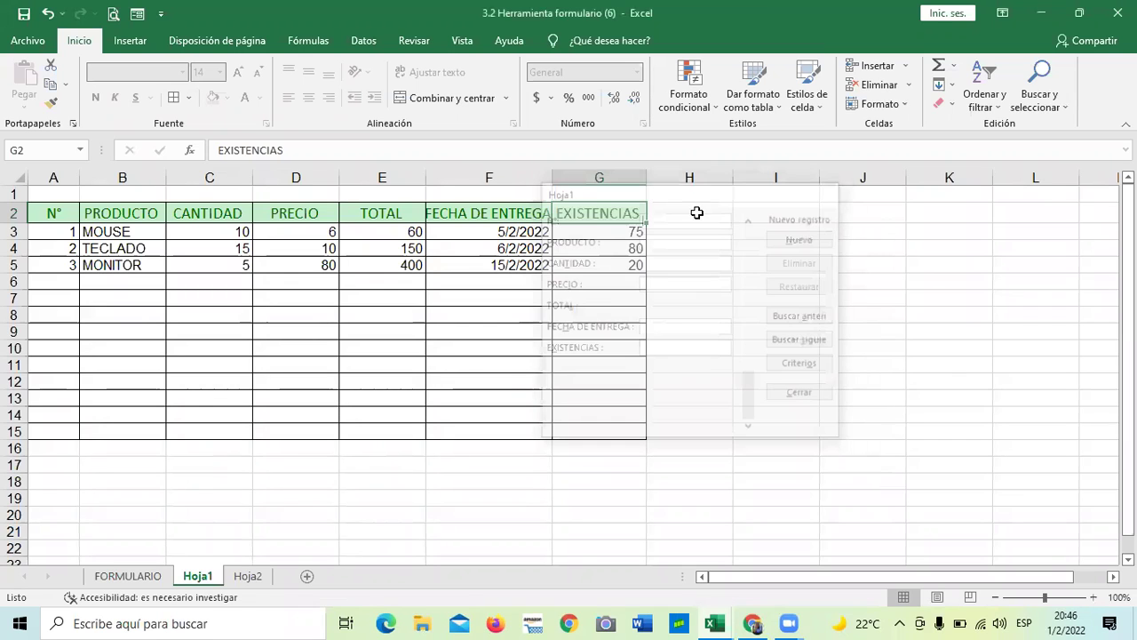
Select cells B6, D9, E9, G9, G12 and F8 around the product table.
click(98, 279)
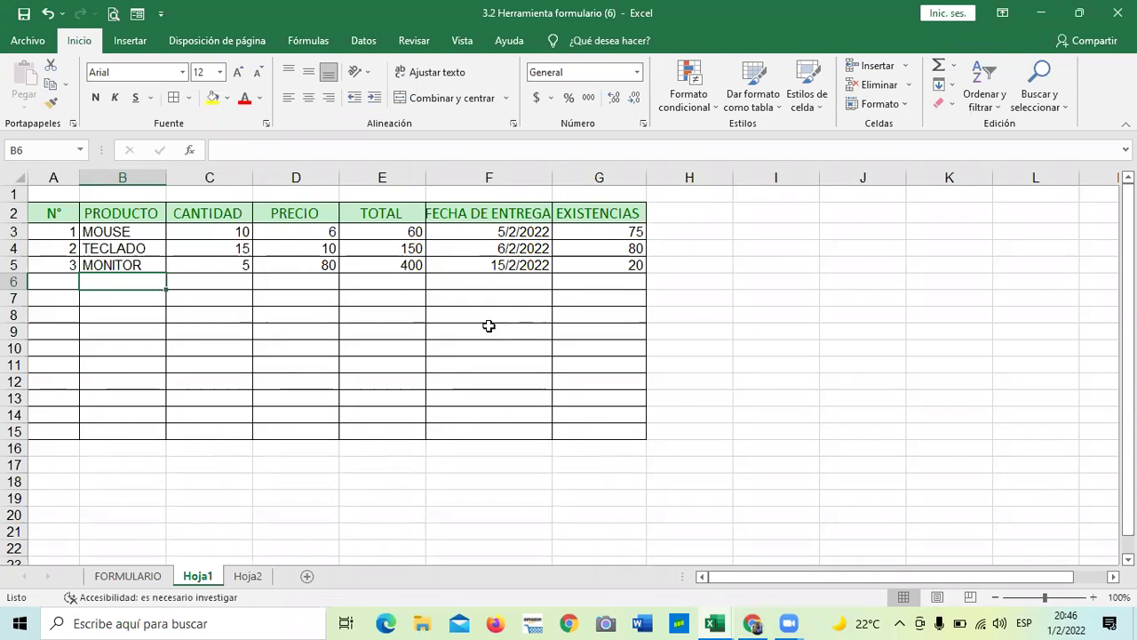
click(279, 337)
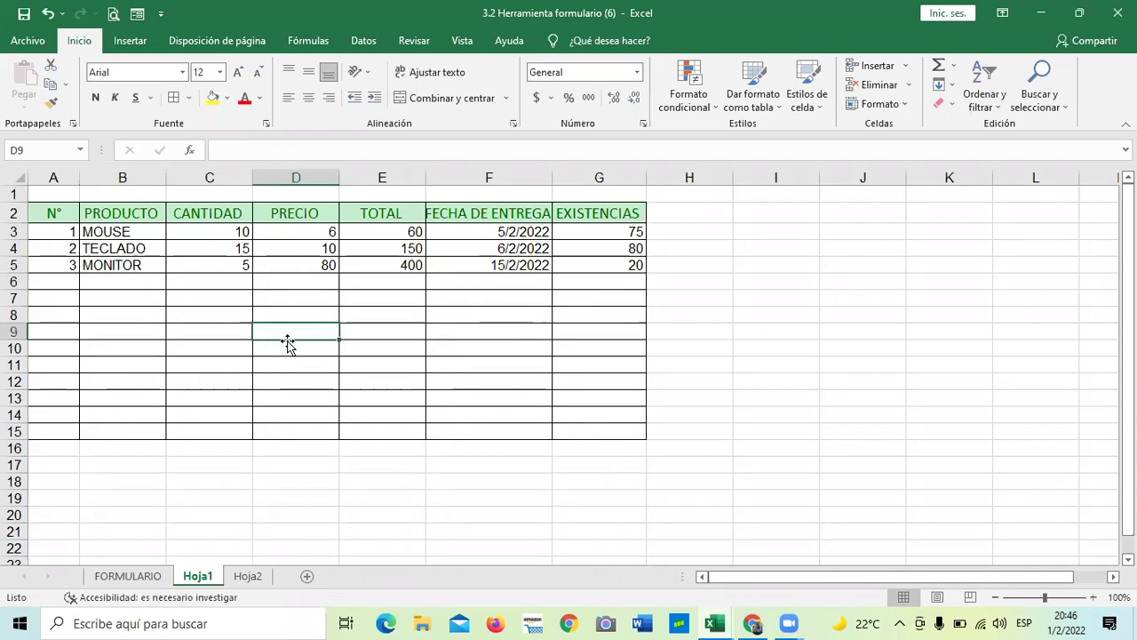
click(421, 336)
click(612, 338)
click(604, 388)
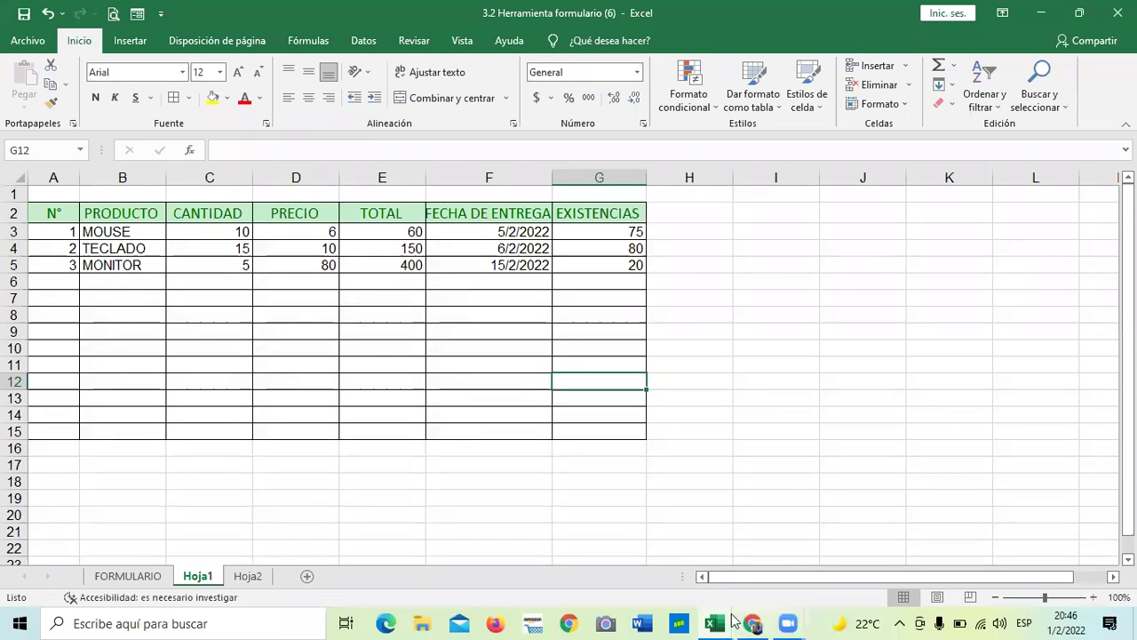
click(485, 311)
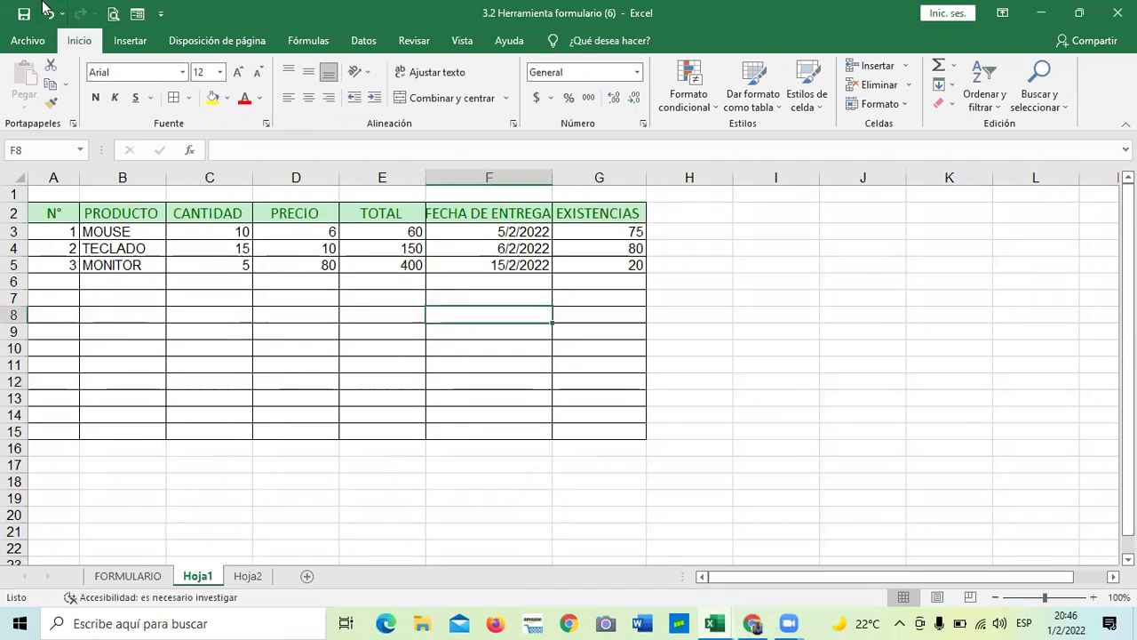
Dismiss the Formulario range error, select cell E6 inside the table, and reopen the data form.
click(137, 14)
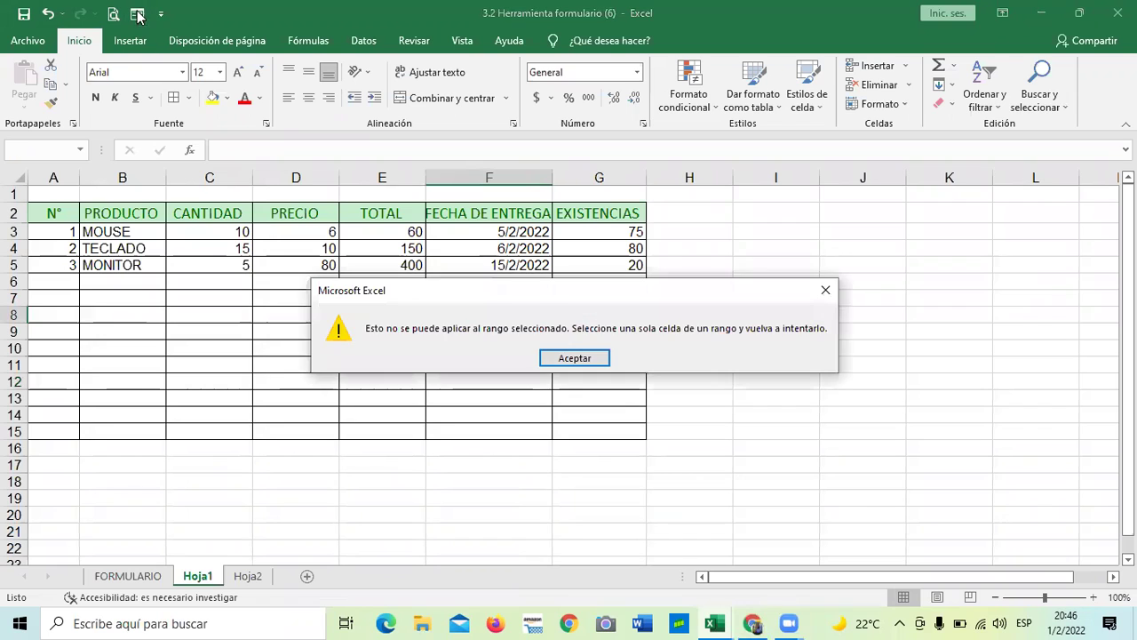
click(574, 357)
click(418, 280)
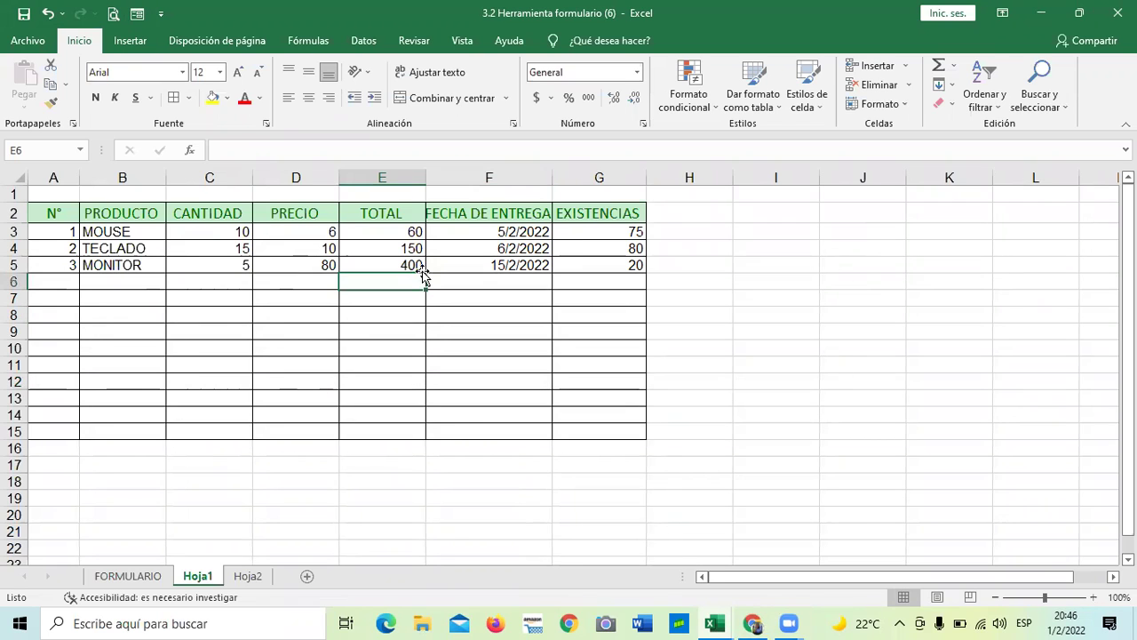
click(137, 13)
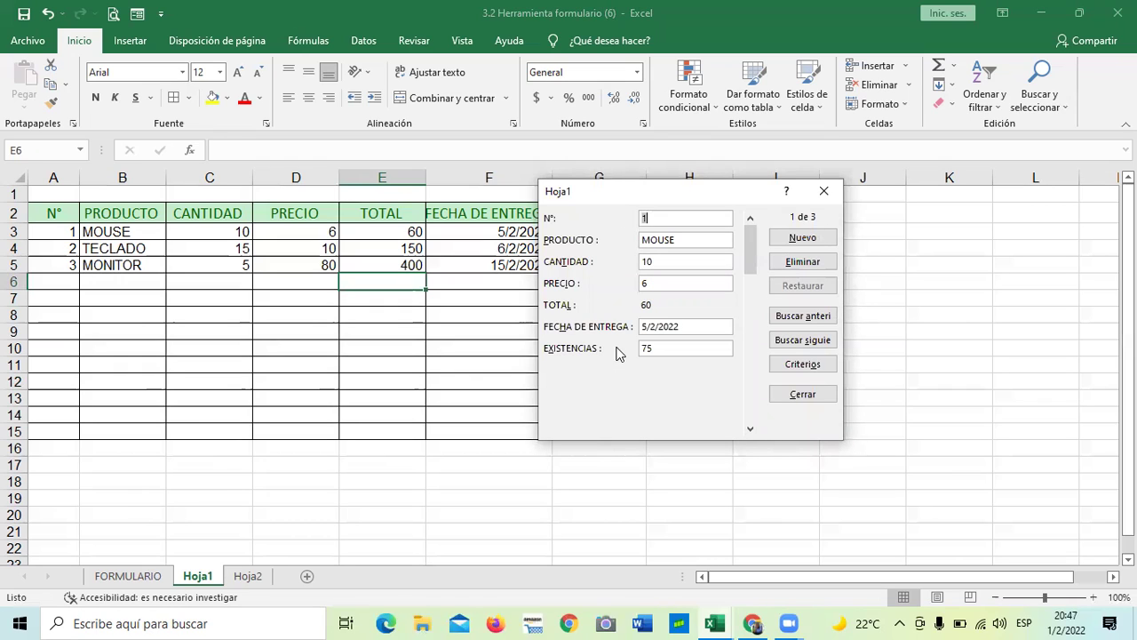
Look at the data form's help page, then return to Excel and close the form.
click(786, 193)
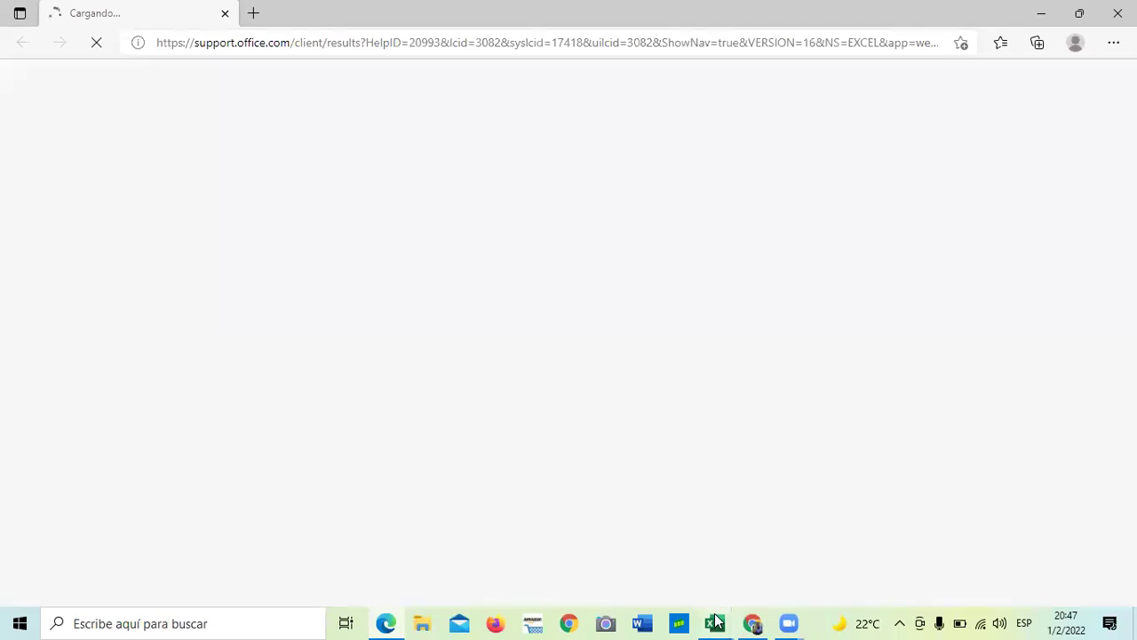
mouse_move(715, 622)
click(650, 563)
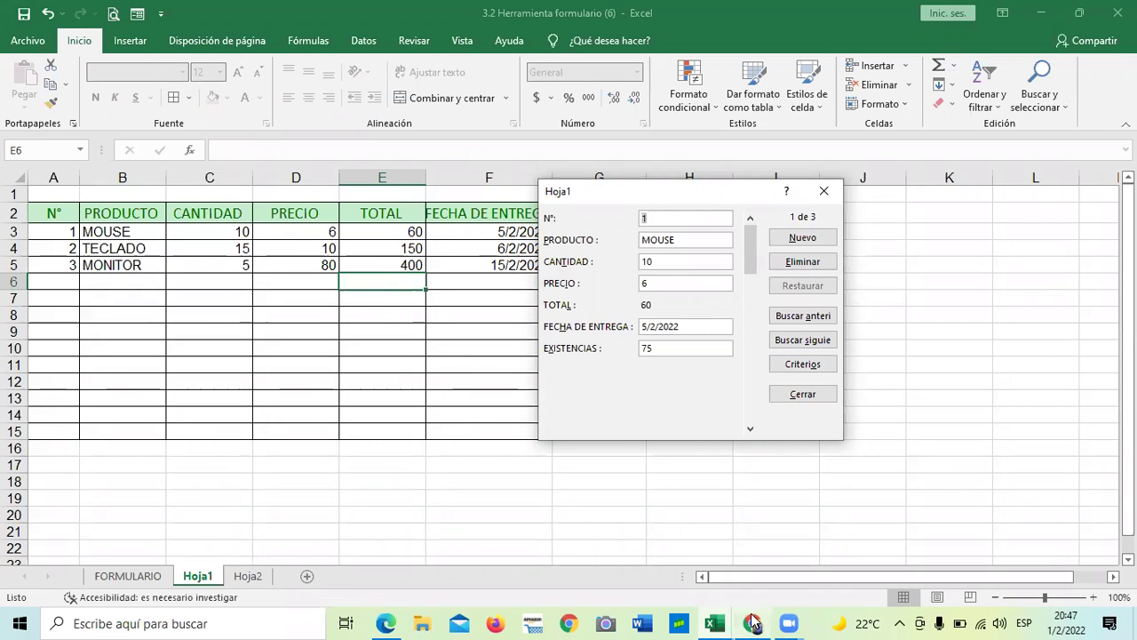
mouse_move(755, 621)
click(823, 190)
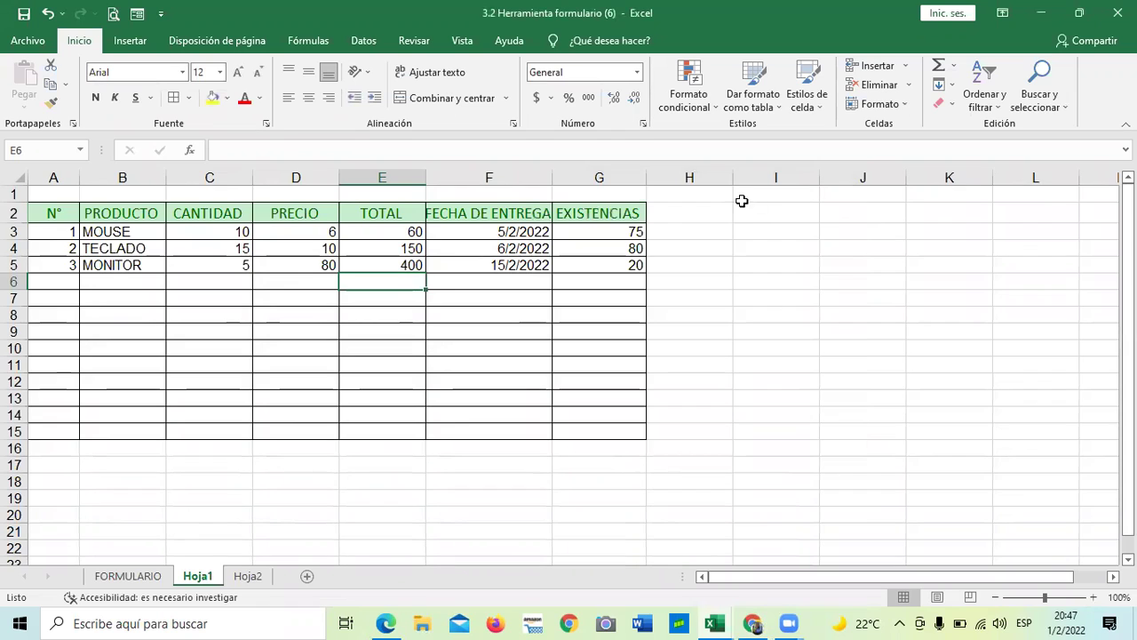
Add the BODEGA header in H2, give H2:H15 all borders and narrow column H.
click(699, 207)
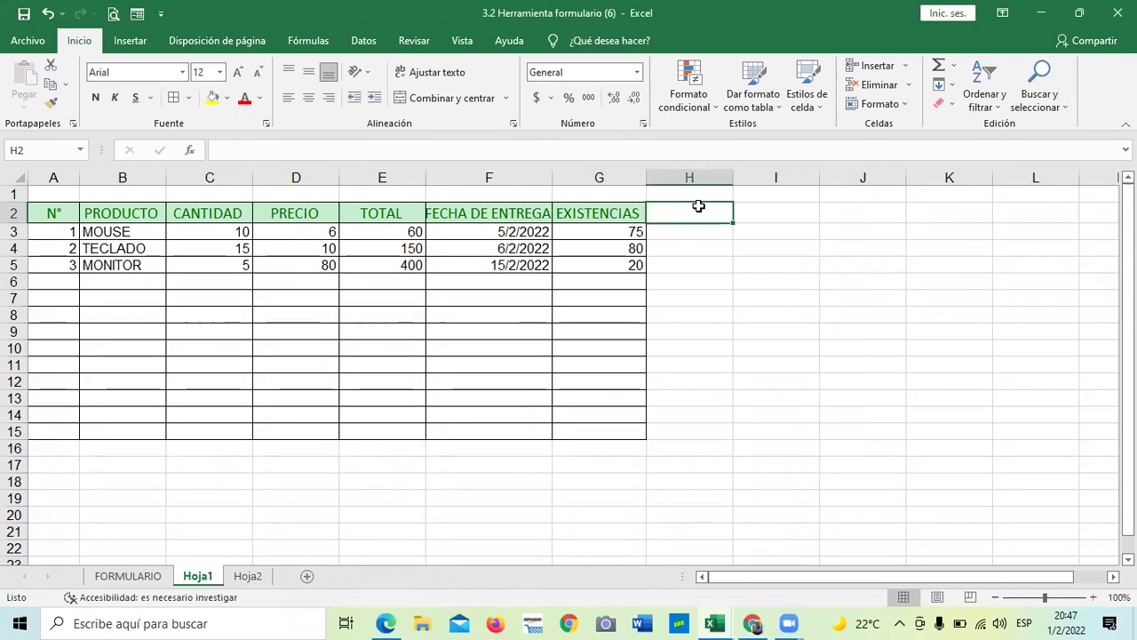
mouse_move(646, 177)
mouse_down()
mouse_move(617, 176)
mouse_move(643, 176)
mouse_up()
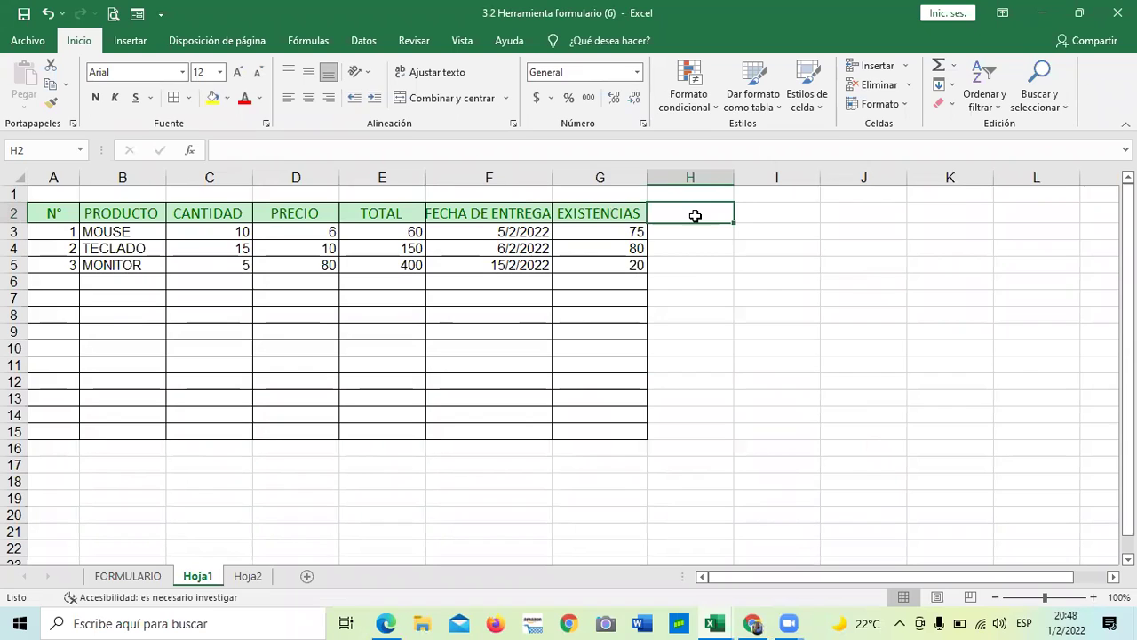
text(B)
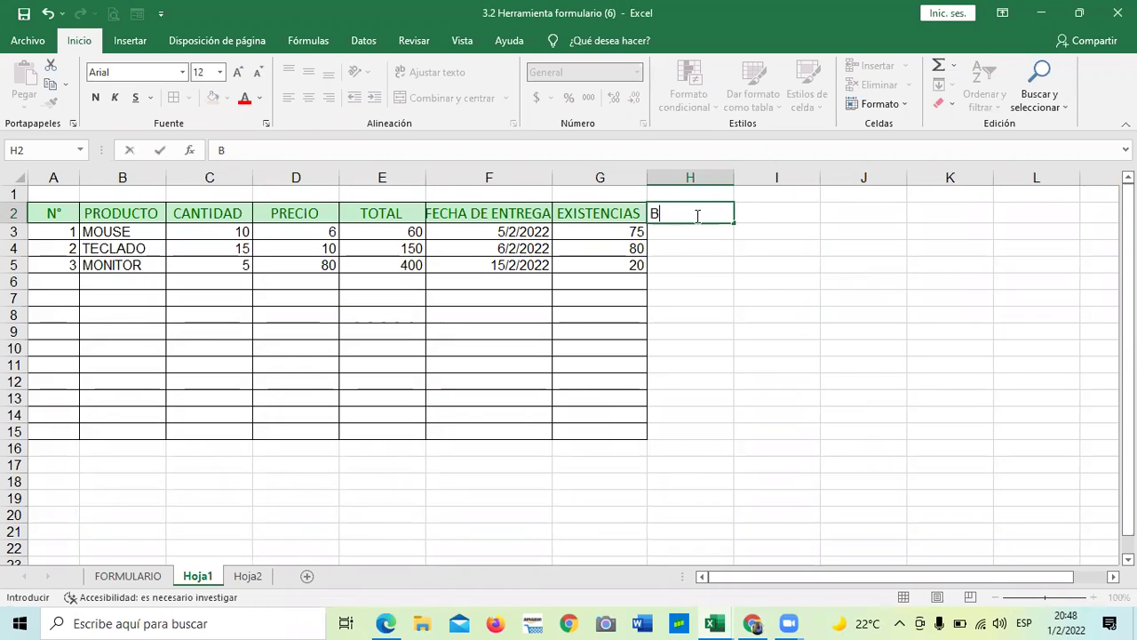
text(ODEGA)
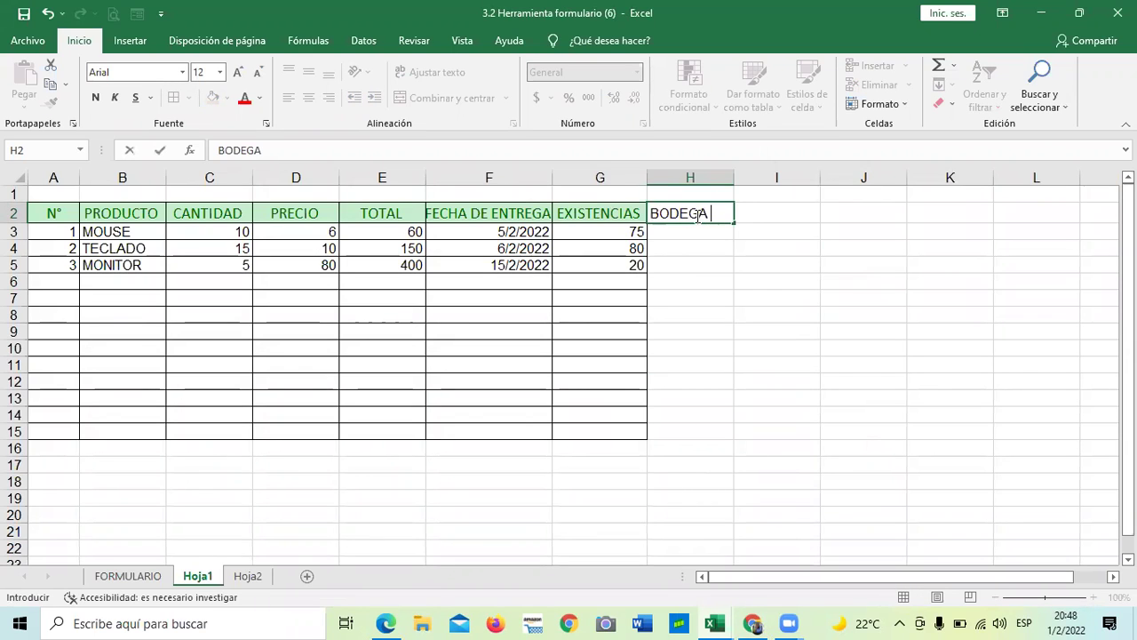
key(Tab)
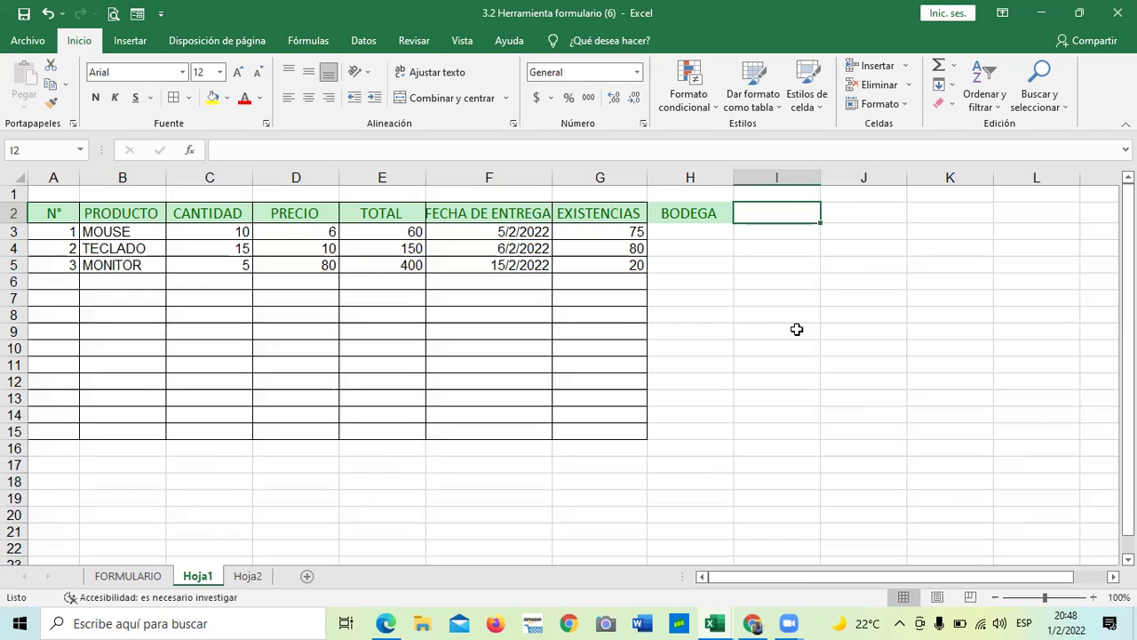
drag(704, 213, 702, 436)
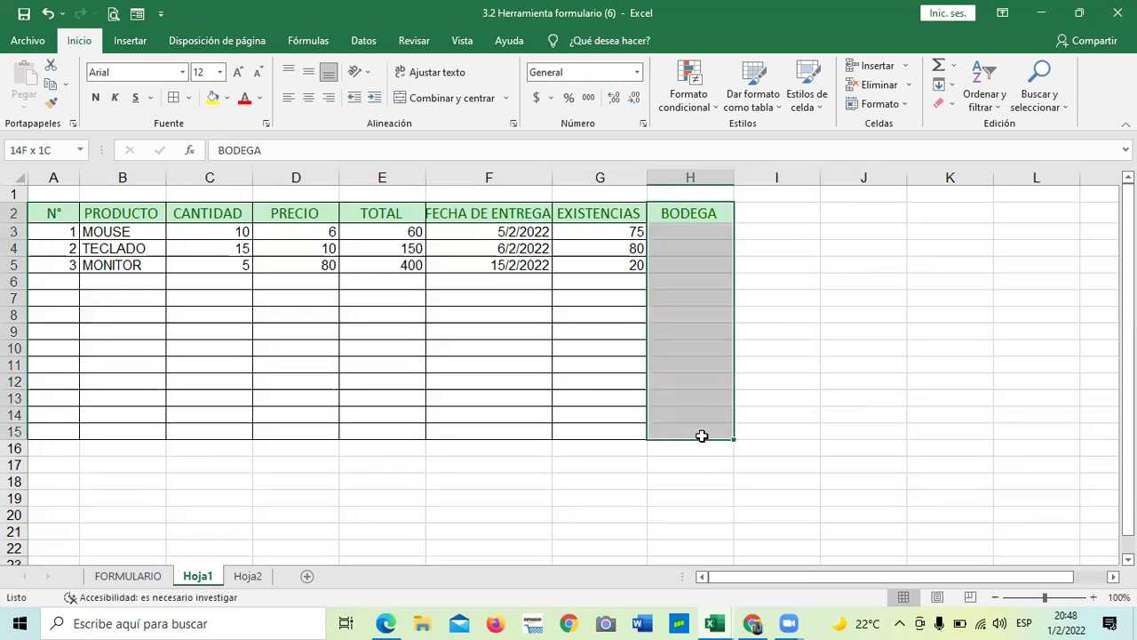
click(174, 97)
click(858, 280)
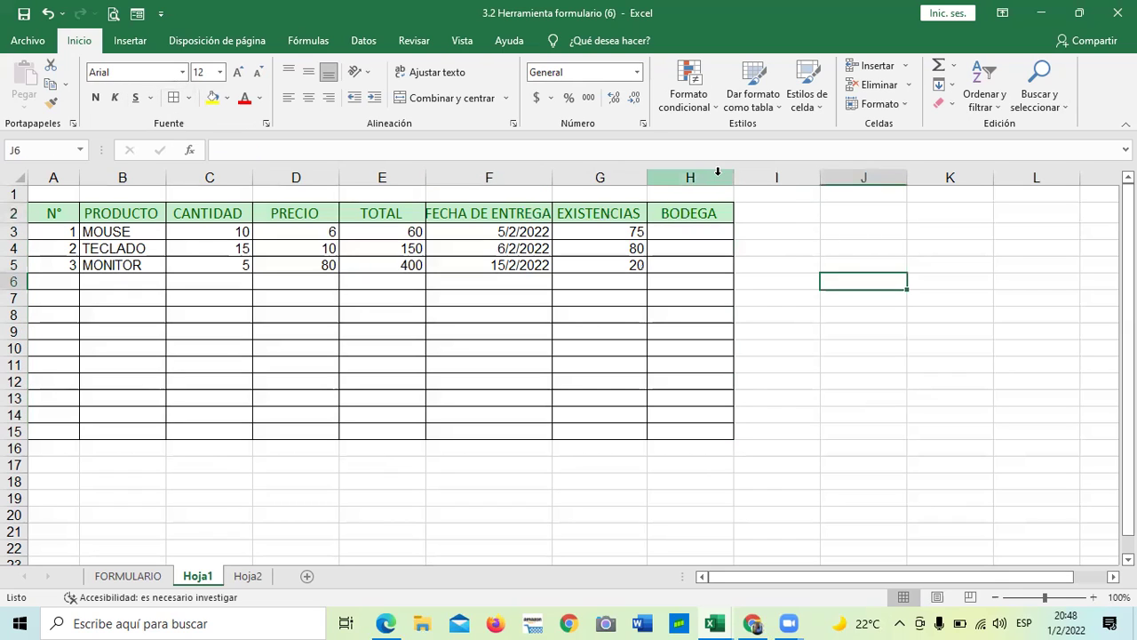
drag(731, 172, 756, 213)
Enter the VENCIMIENTO header in I2, correcting its spelling and widening column I.
click(756, 213)
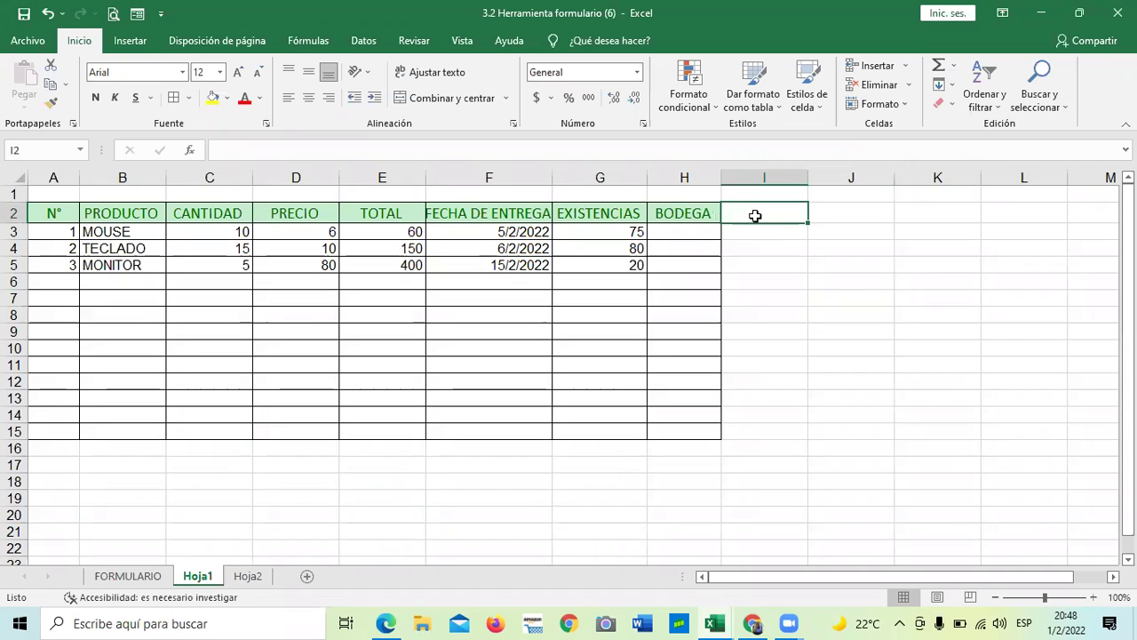
text(VENCIMEINTO)
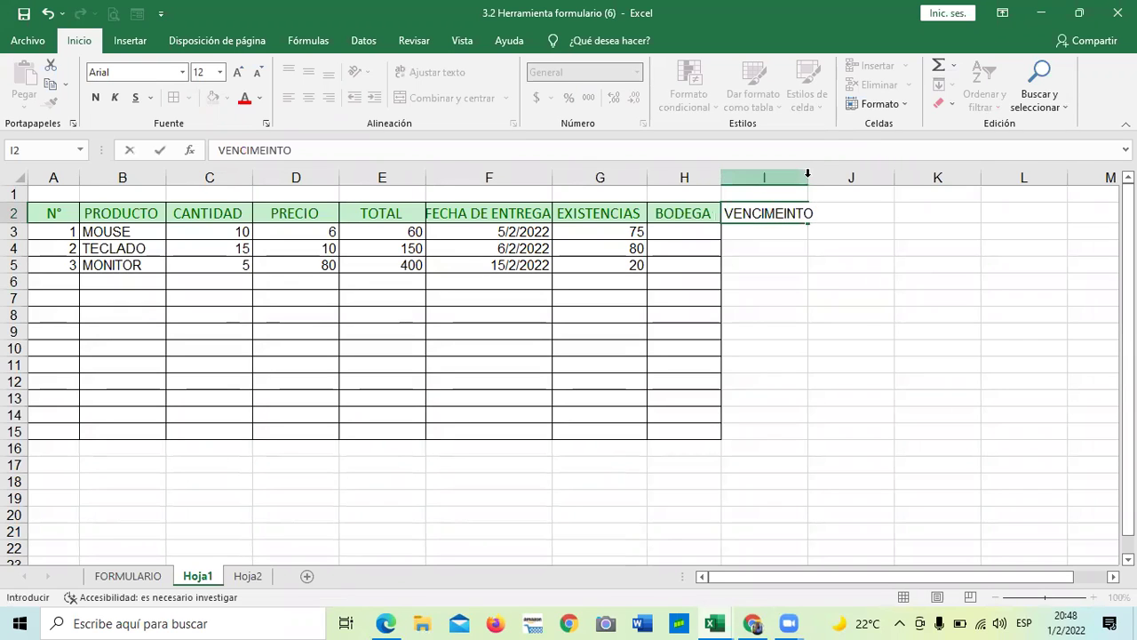
drag(809, 178, 822, 178)
click(779, 215)
click(303, 149)
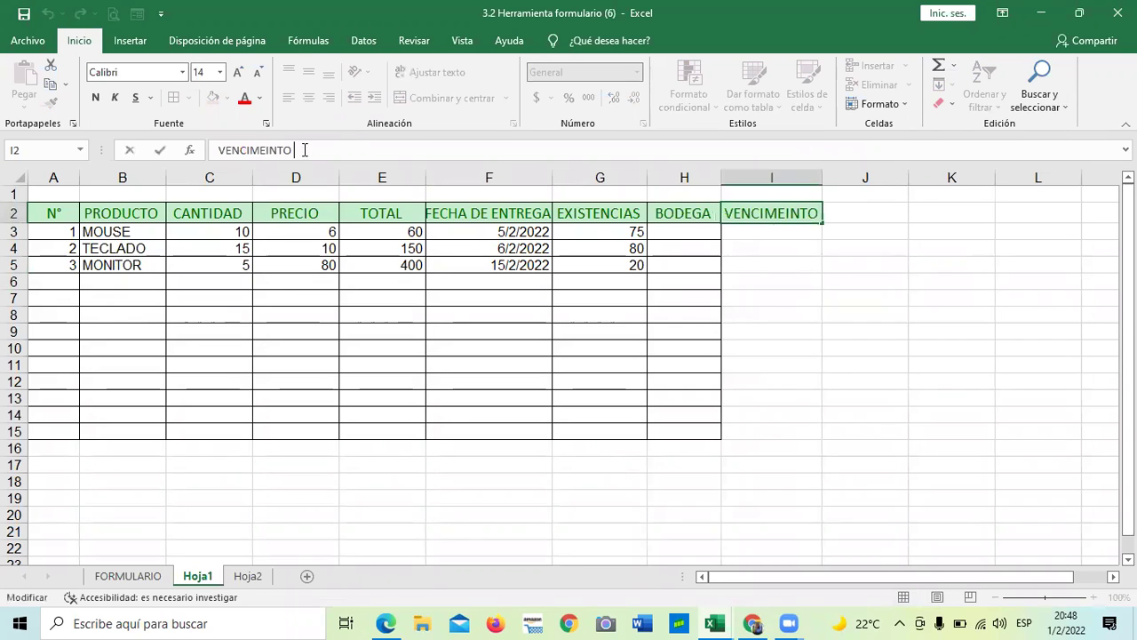
key(BackSpace)
key(BackSpace)
key(BackSpace)
key(BackSpace)
key(BackSpace)
text(IENTO)
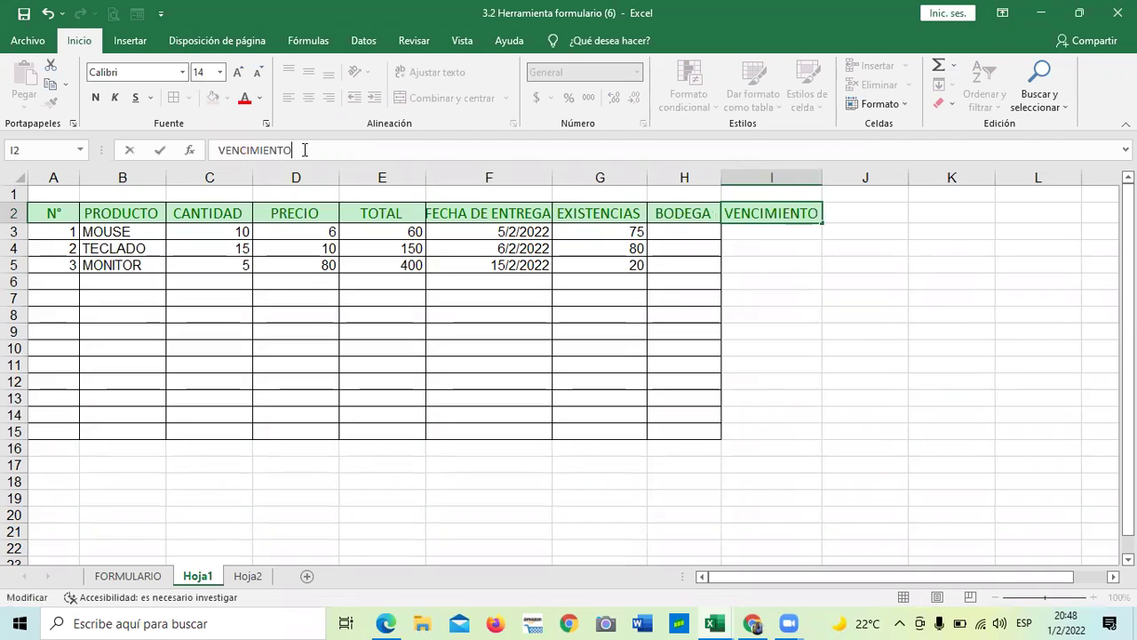
key(Return)
click(757, 381)
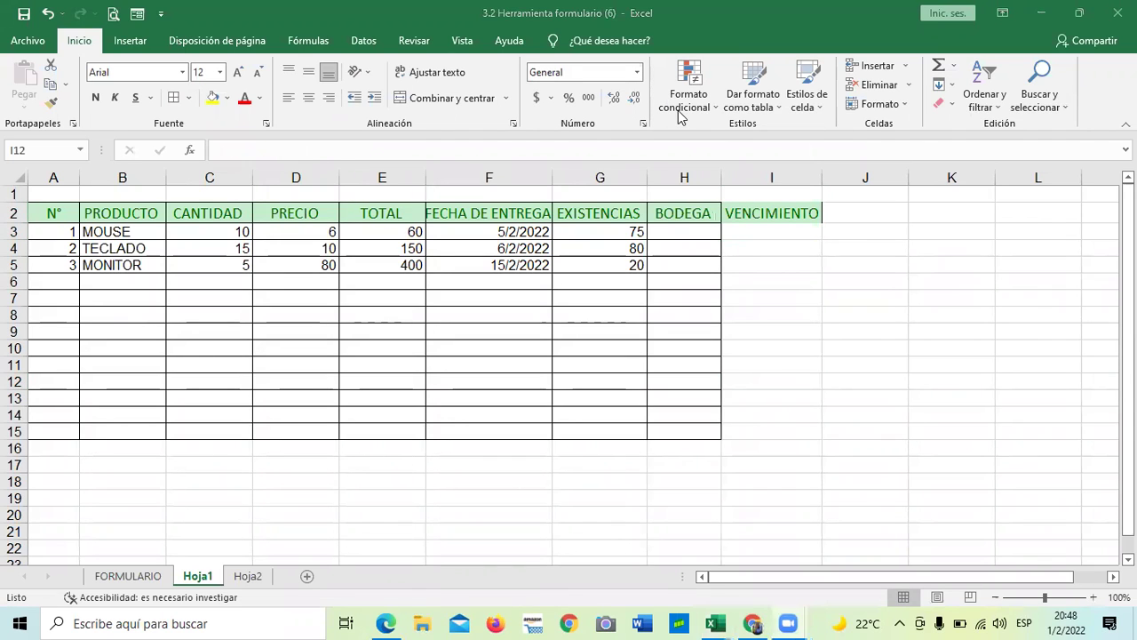
Add the ZONA header in J2 and apply all borders to I2:L15.
click(858, 211)
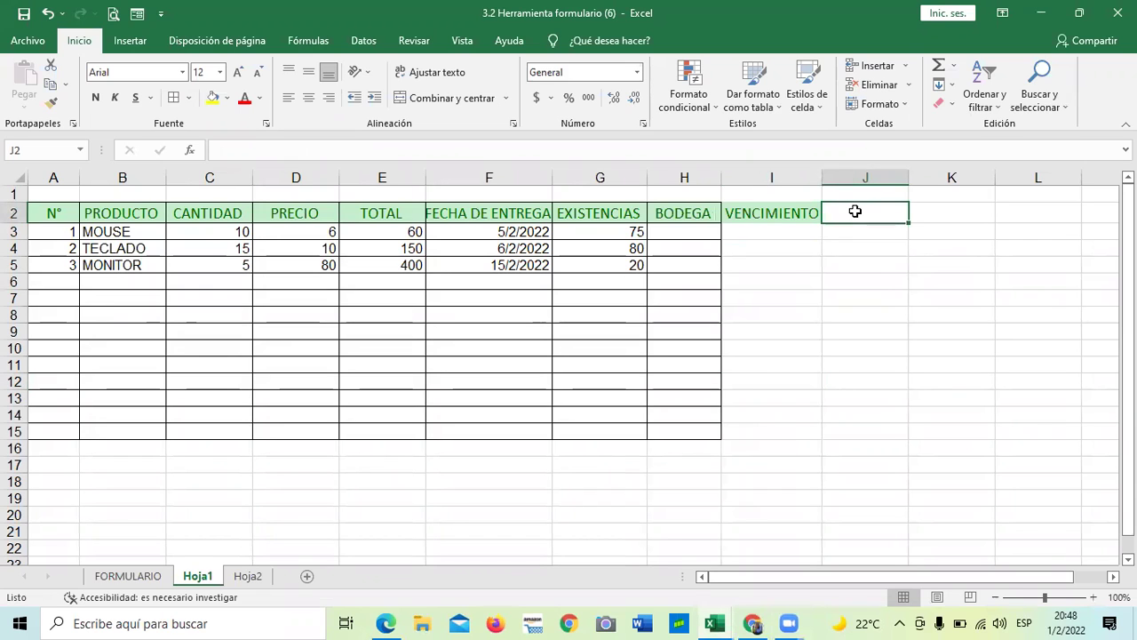
text(ZONA)
key(Return)
drag(774, 214, 1013, 427)
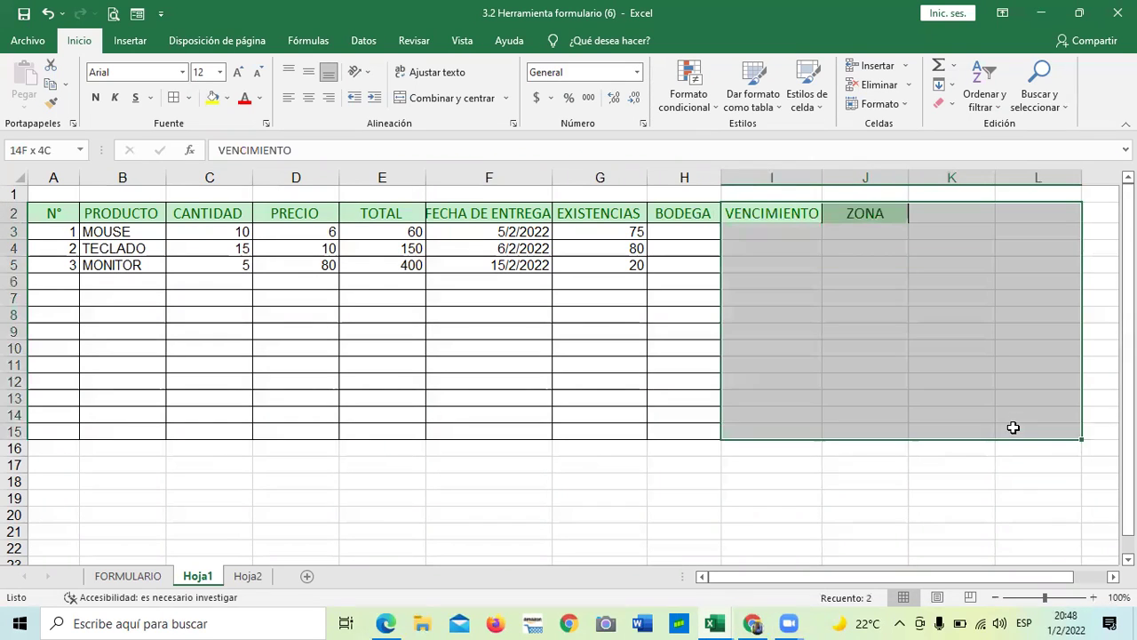
click(175, 97)
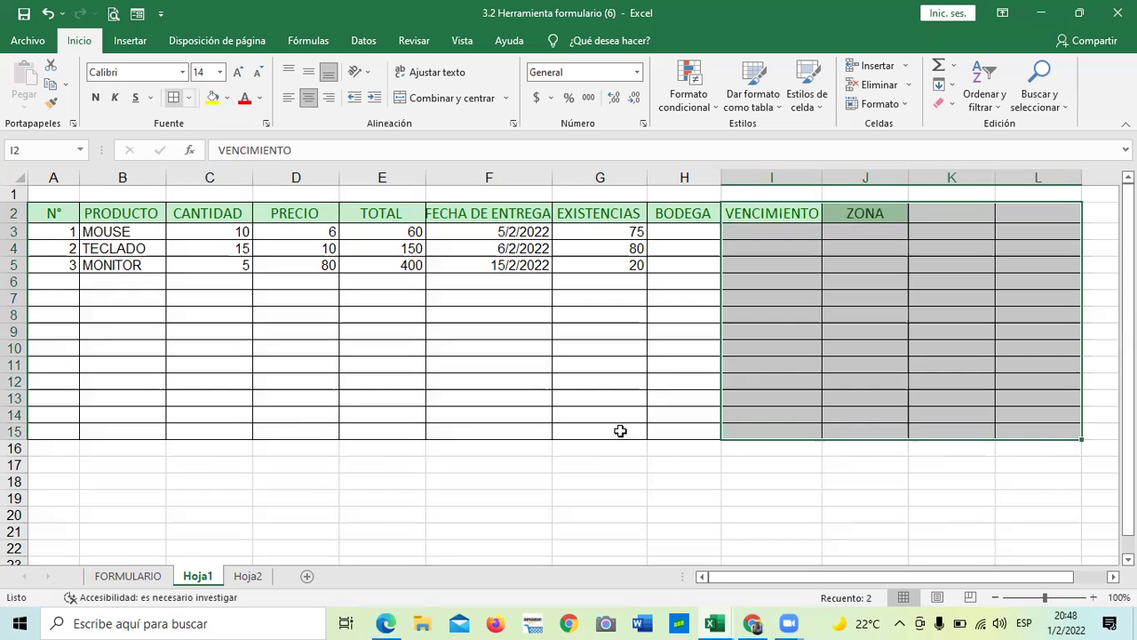
click(815, 546)
Type the headers DAÑADOS in K2 and DEVOLUCIONES in L2.
scroll(971, 568, right, 1)
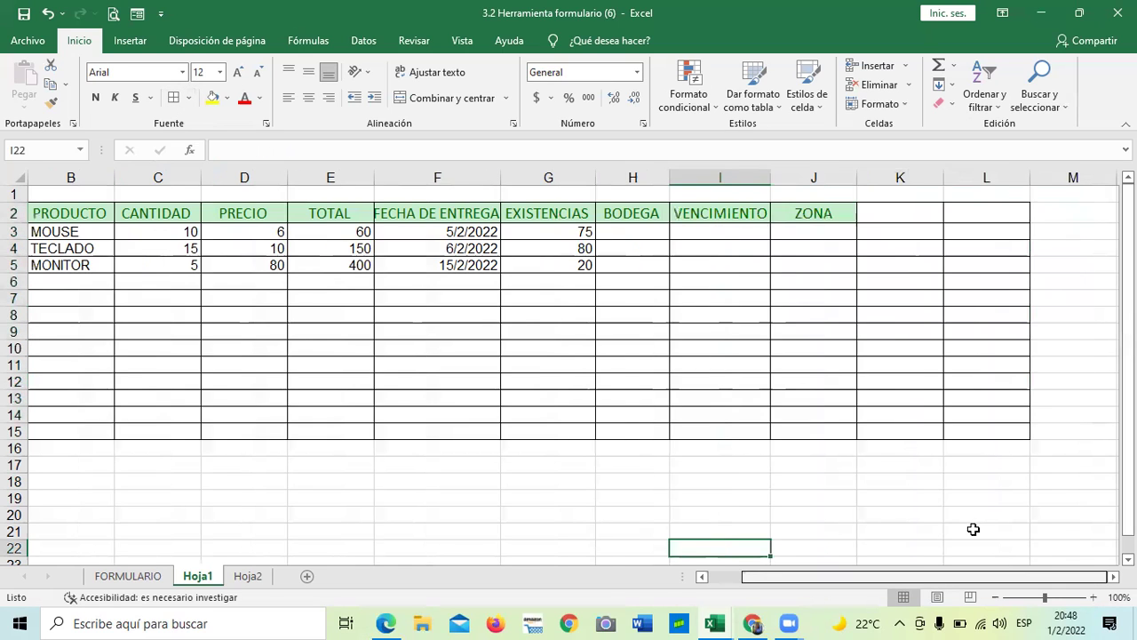
click(889, 212)
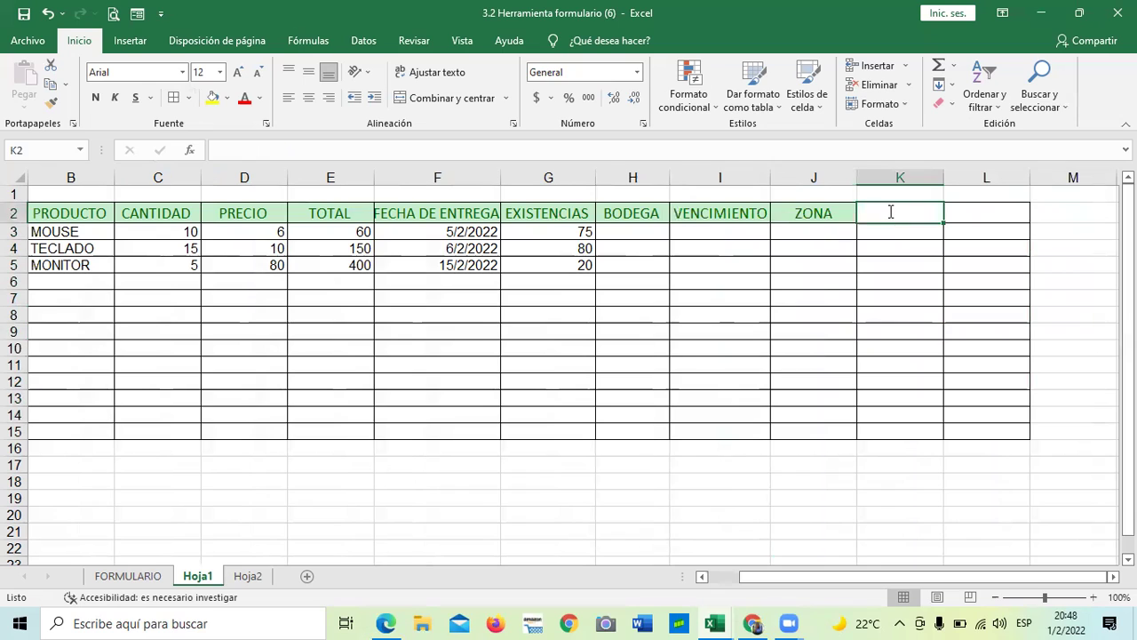
text(DAÑDOS)
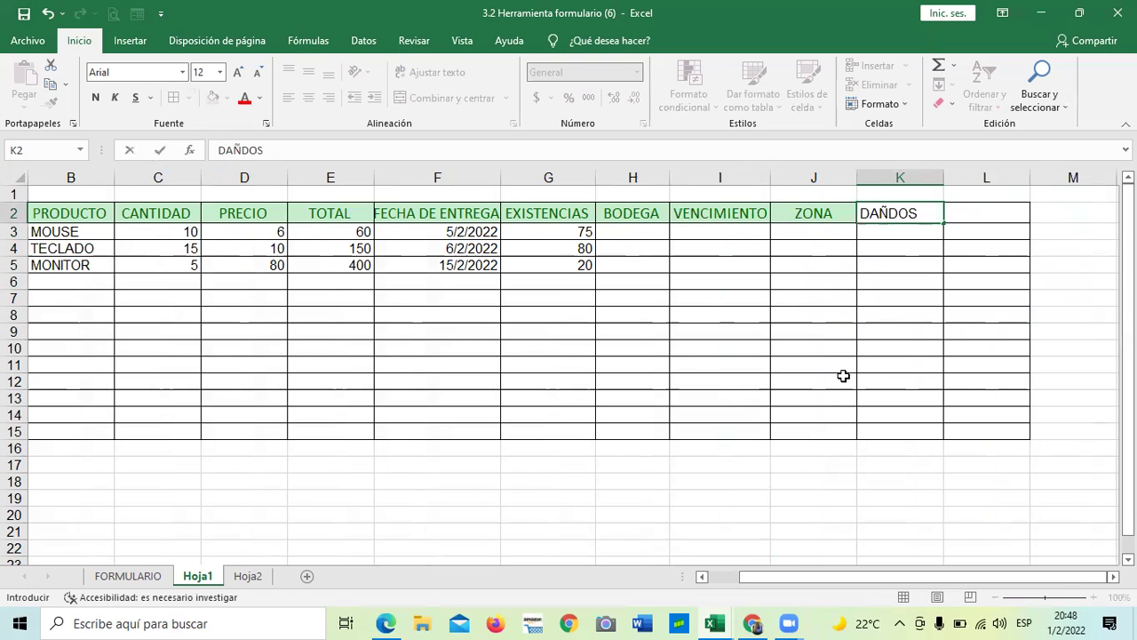
key(BackSpace)
key(BackSpace)
key(BackSpace)
text(ASOS)
key(BackSpace)
key(BackSpace)
key(BackSpace)
text(DOS)
key(Tab)
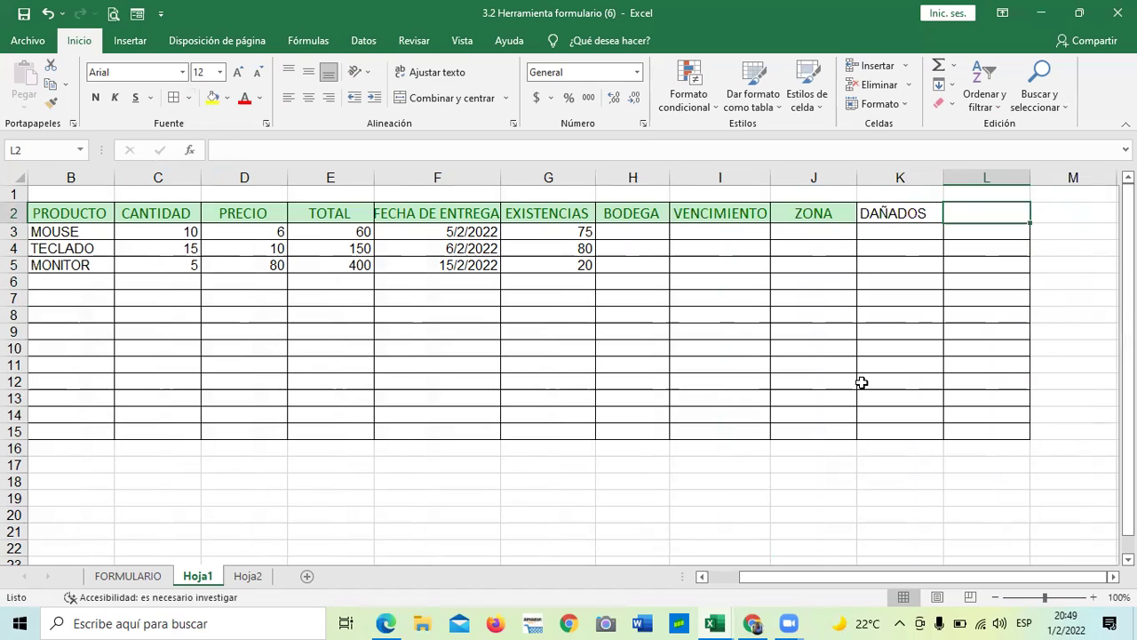
text(DEVO)
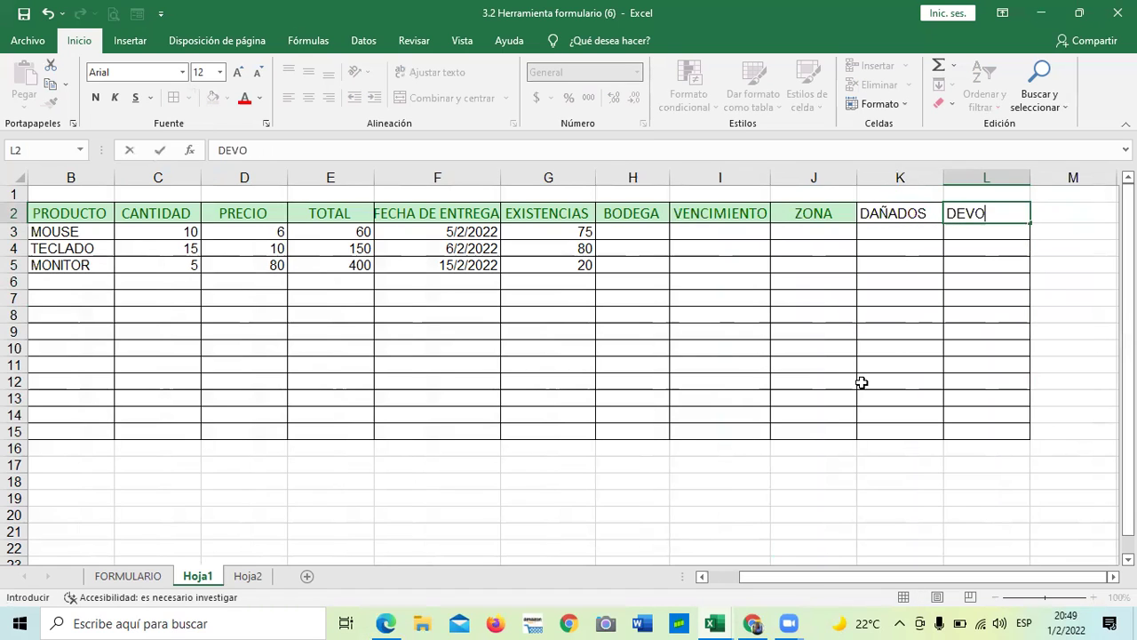
text(LUCIONES)
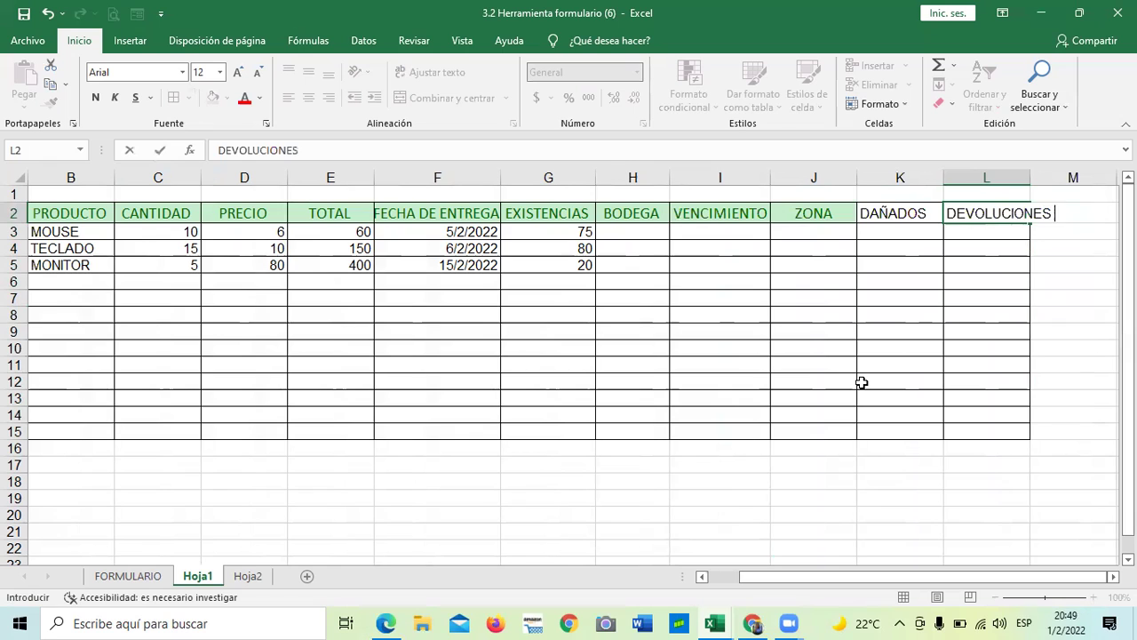
key(Return)
Widen column L to about 13.56 so DEVOLUCIONES fits.
click(1013, 314)
drag(1029, 177, 1052, 180)
drag(893, 213, 997, 213)
drag(1051, 177, 1064, 177)
click(999, 299)
click(651, 282)
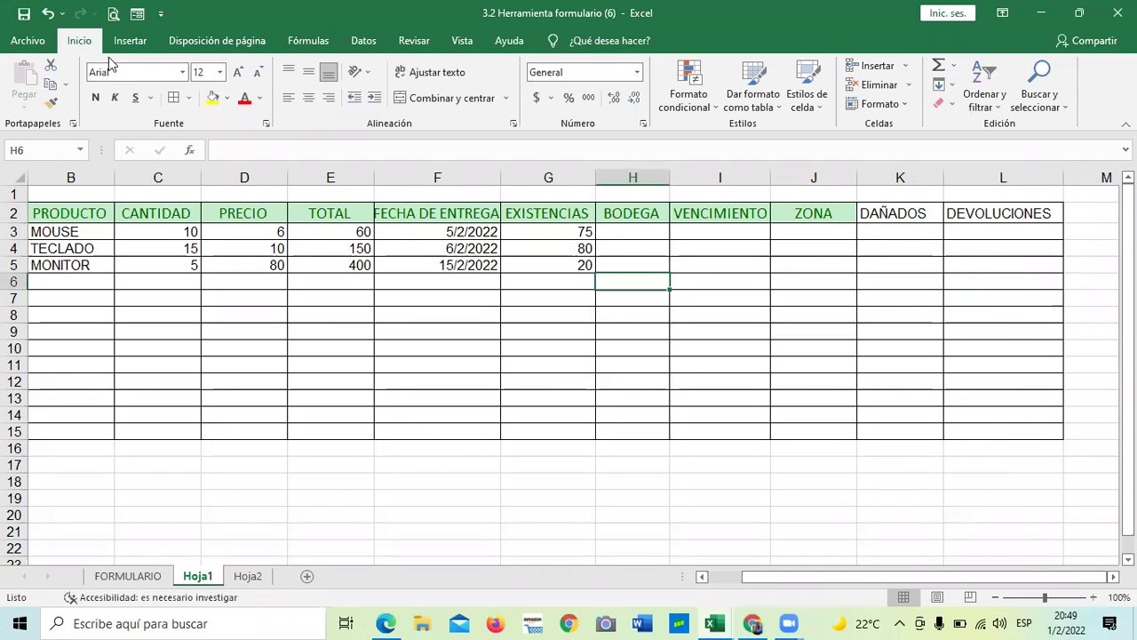
click(138, 15)
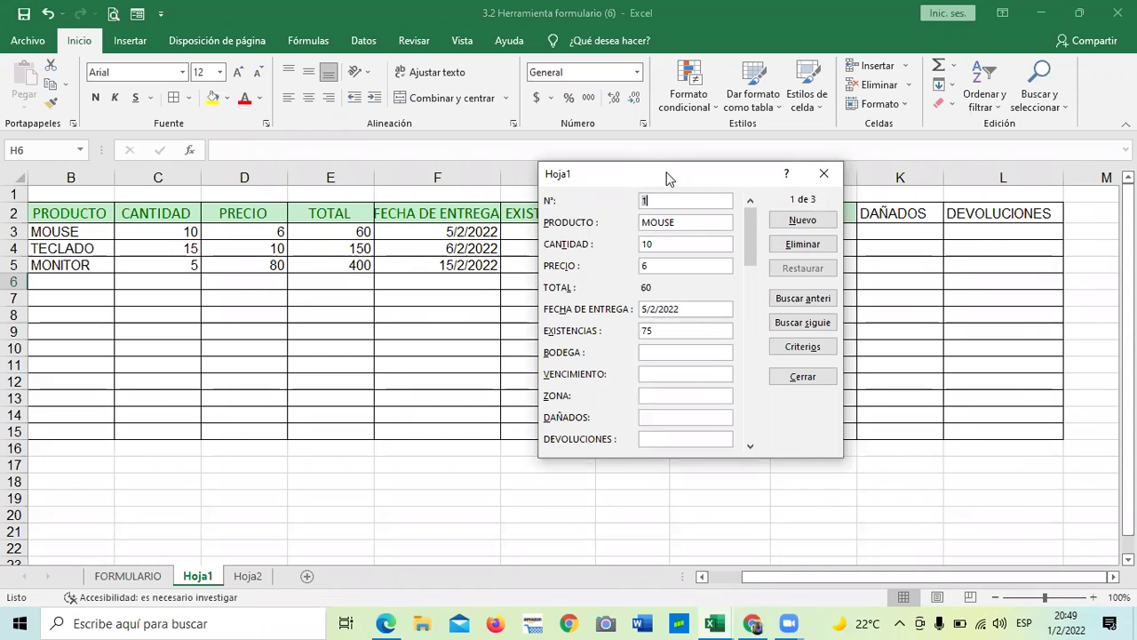
drag(669, 178, 677, 140)
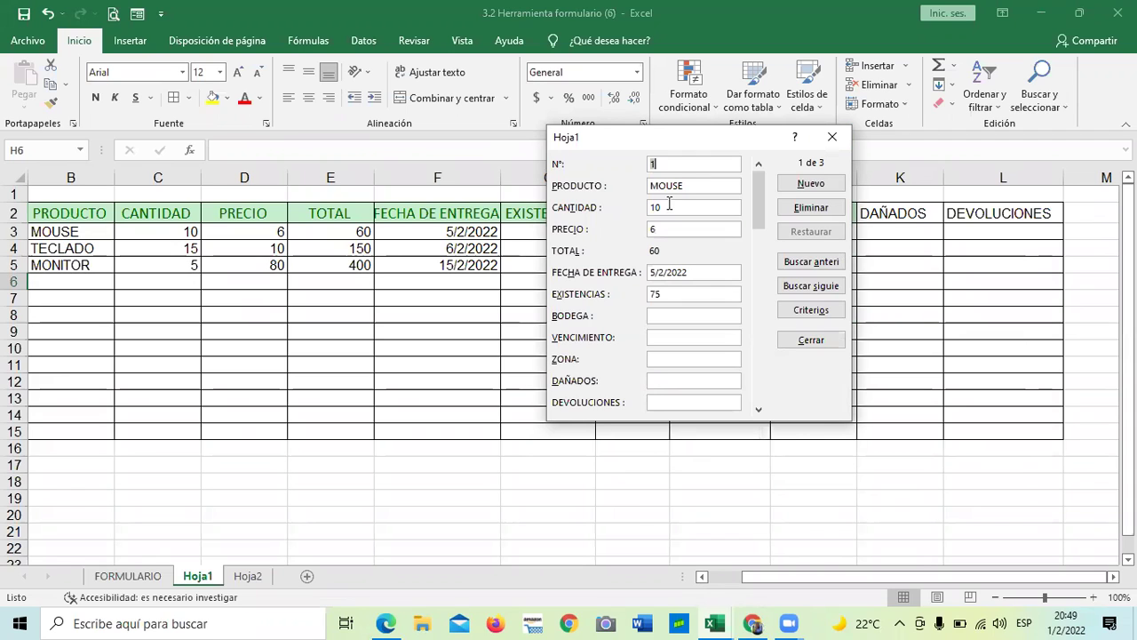
click(818, 338)
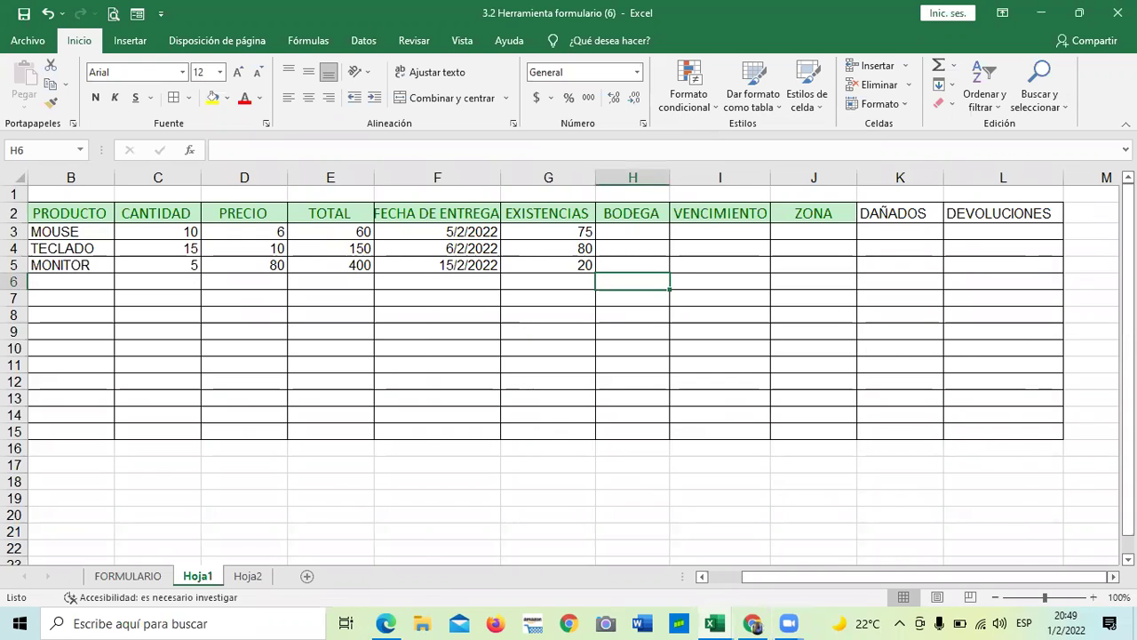
Apply all borders to the new range M2:Q15.
scroll(879, 317, right, 5)
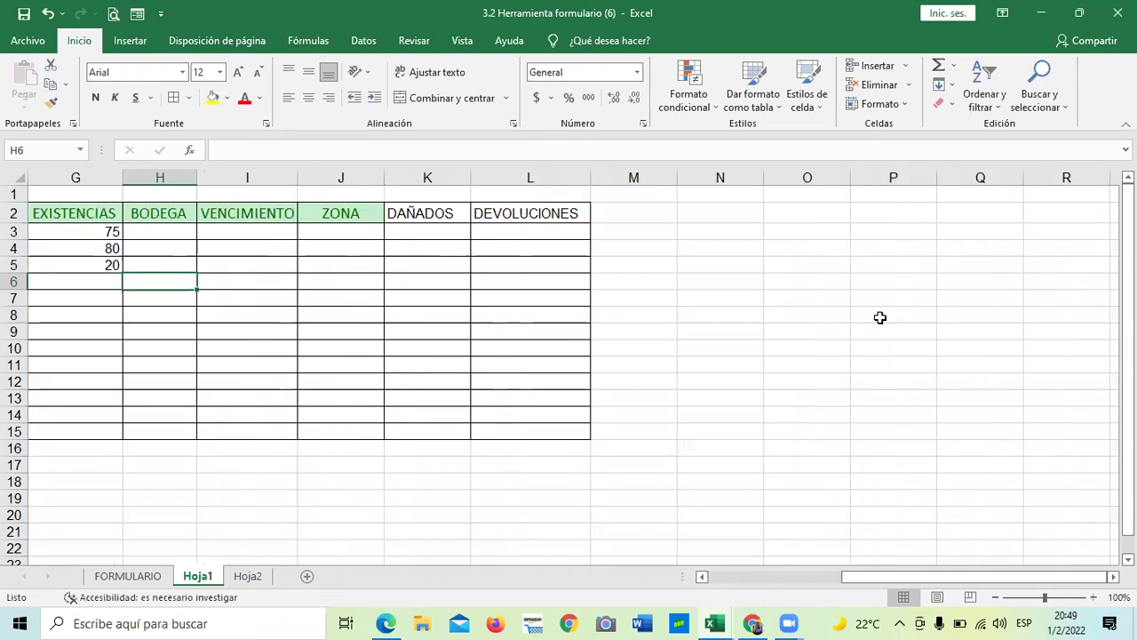
drag(612, 206, 947, 216)
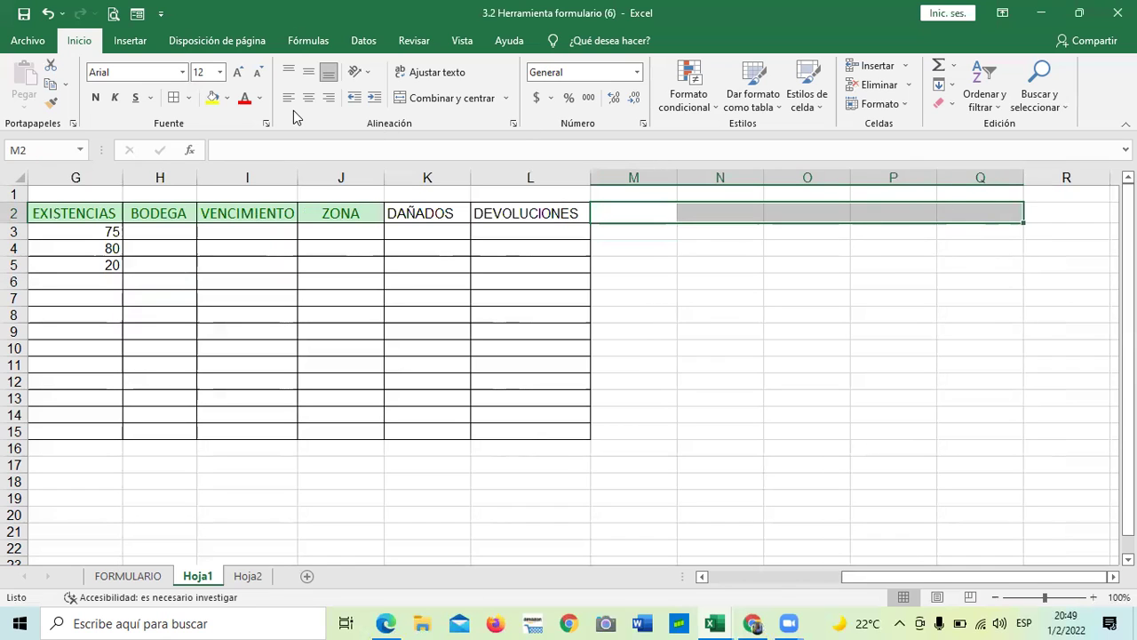
click(175, 96)
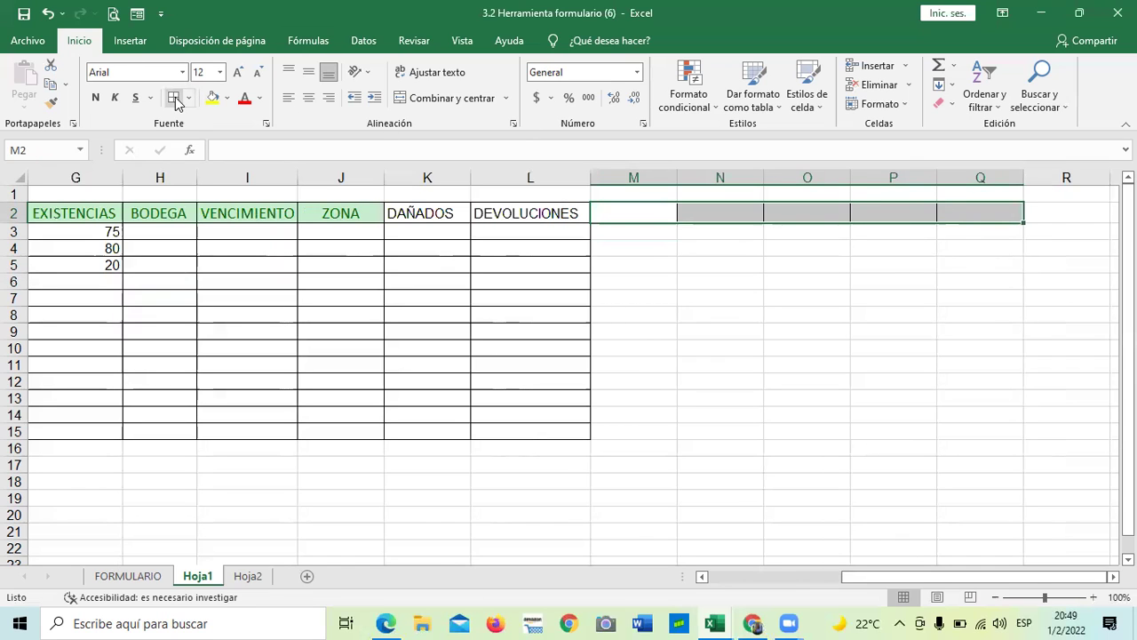
click(616, 230)
drag(617, 213, 990, 428)
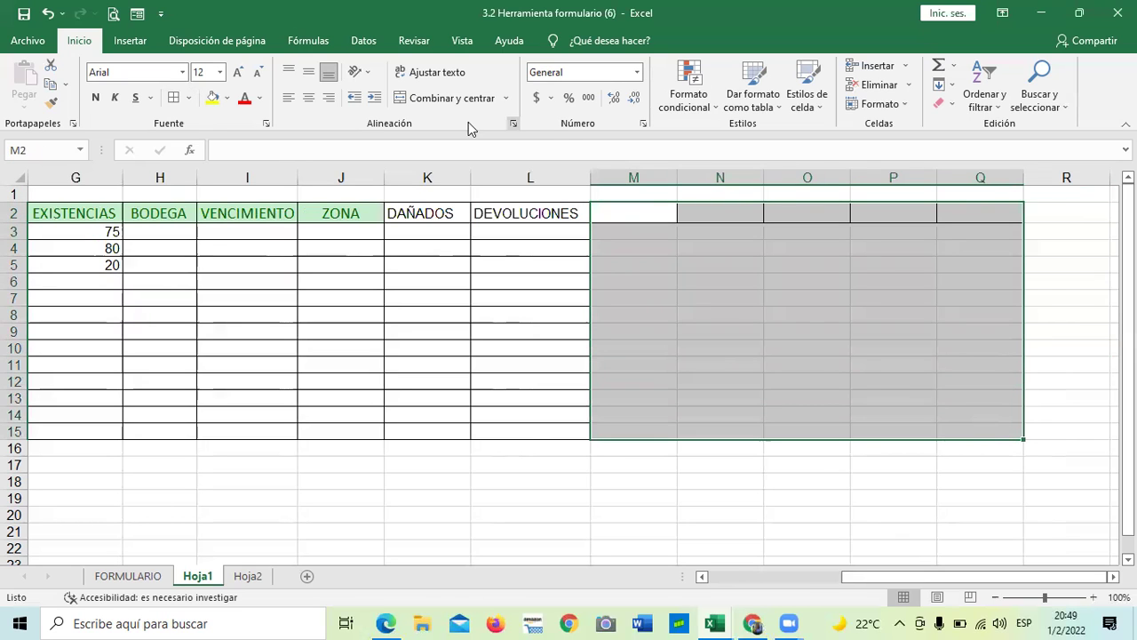
click(177, 100)
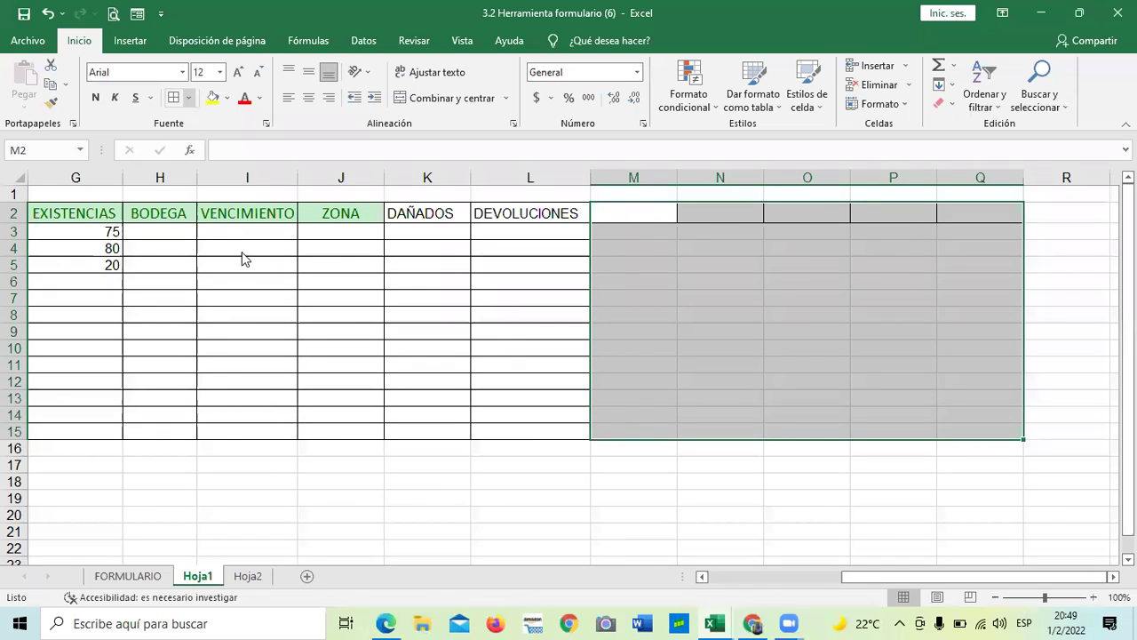
Enter the MARCA header in M2.
click(647, 213)
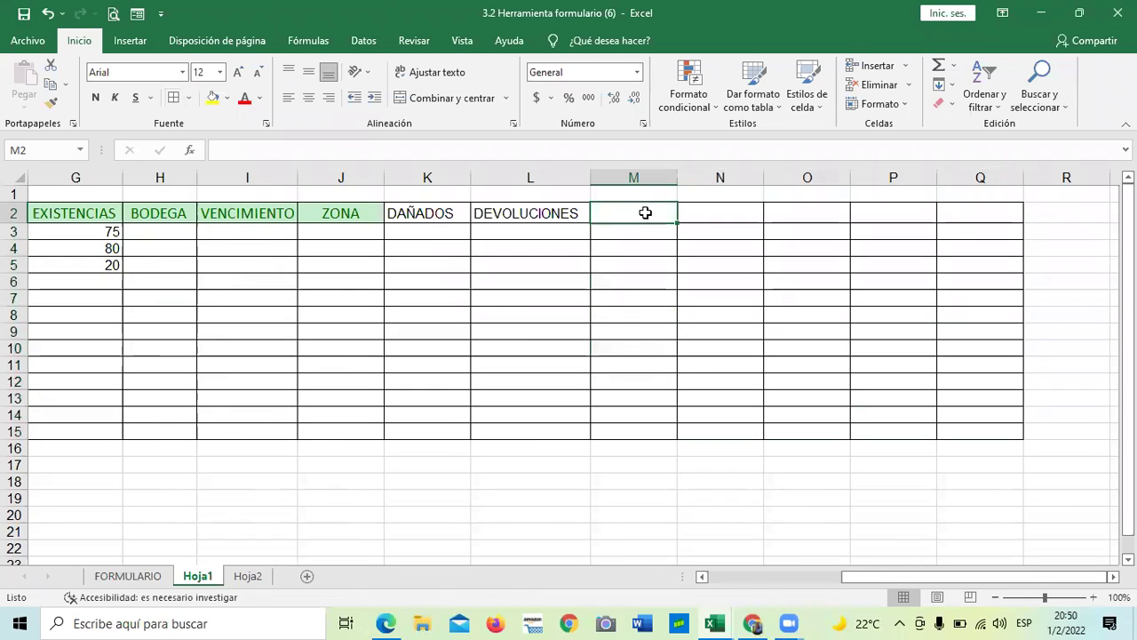
text(MARCA)
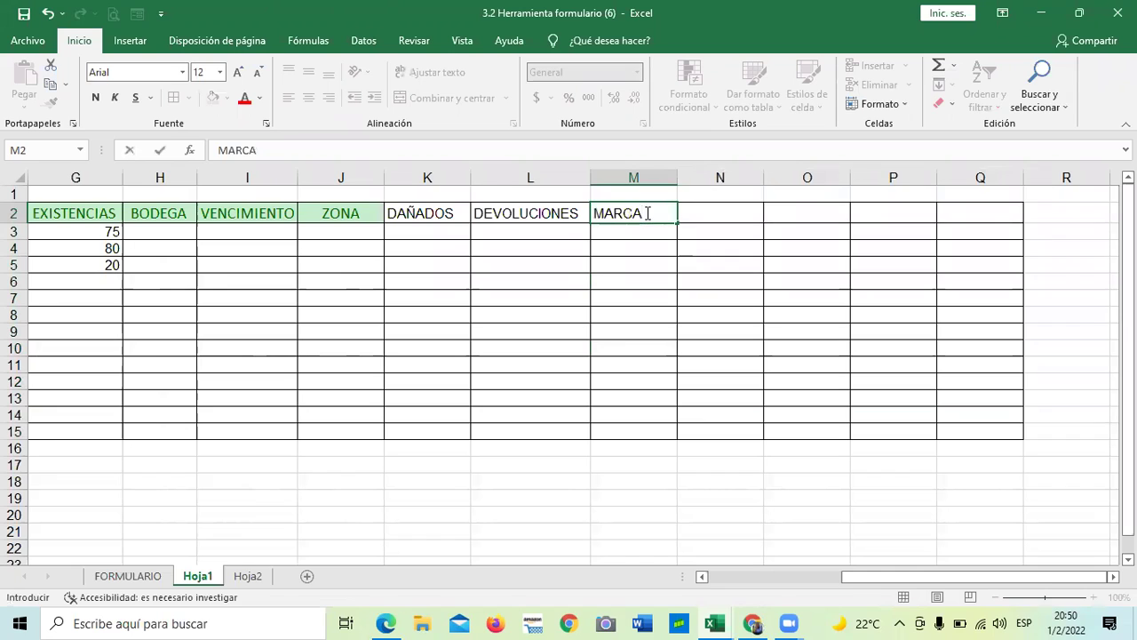
key(Tab)
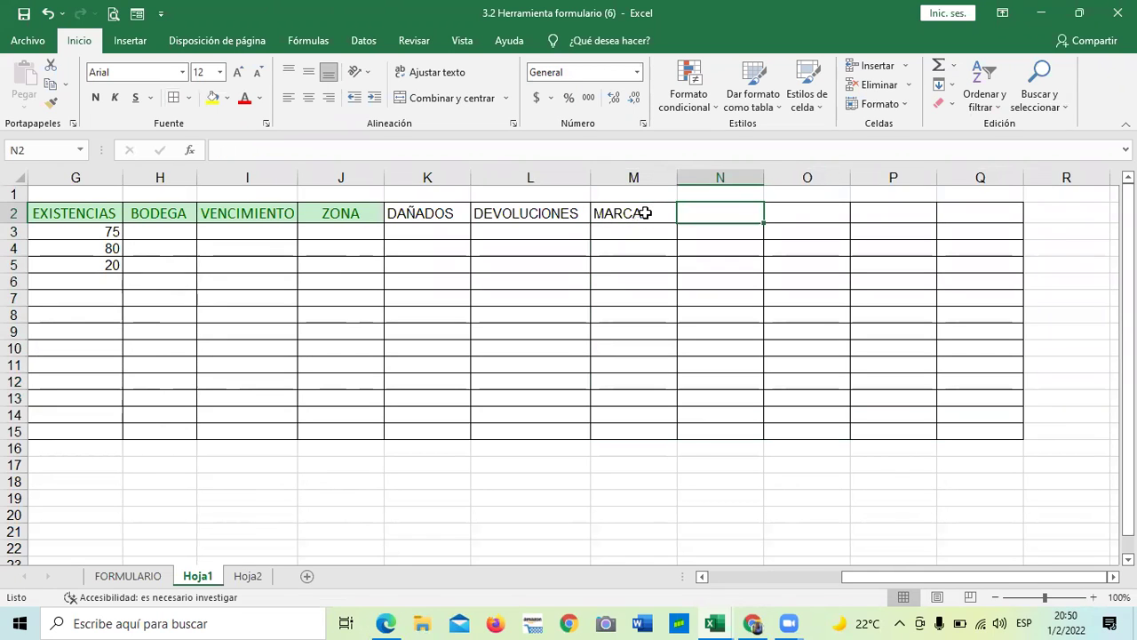
Give header cells K2:Q2 the green header cell style and a two-step larger font.
drag(418, 217, 977, 219)
click(826, 105)
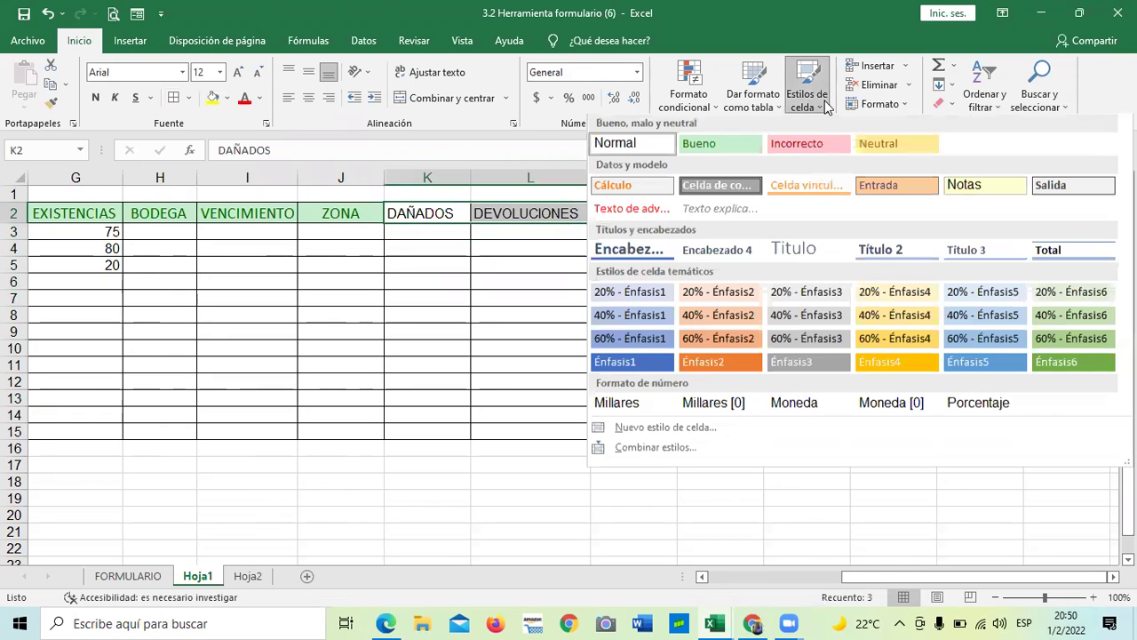
click(844, 366)
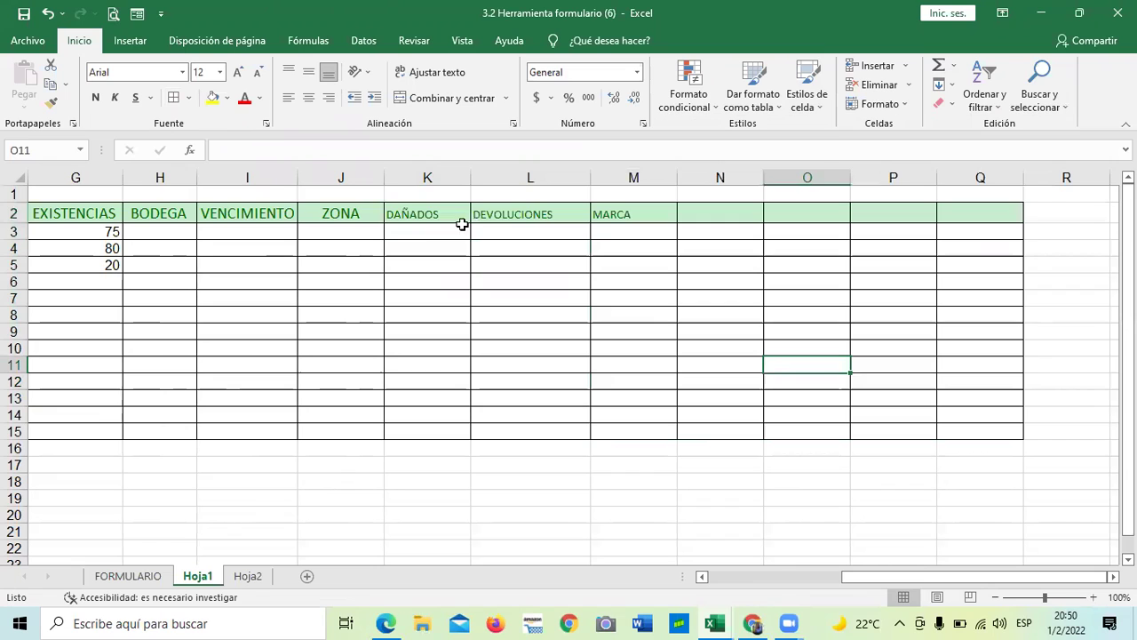
drag(414, 213, 944, 218)
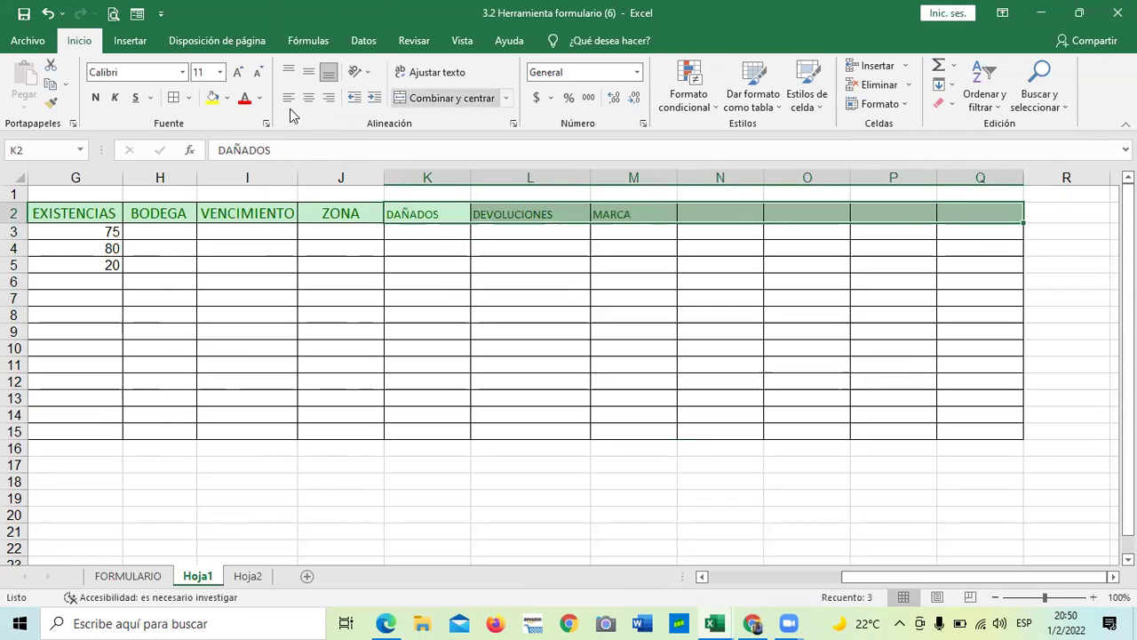
click(238, 73)
click(238, 74)
click(576, 354)
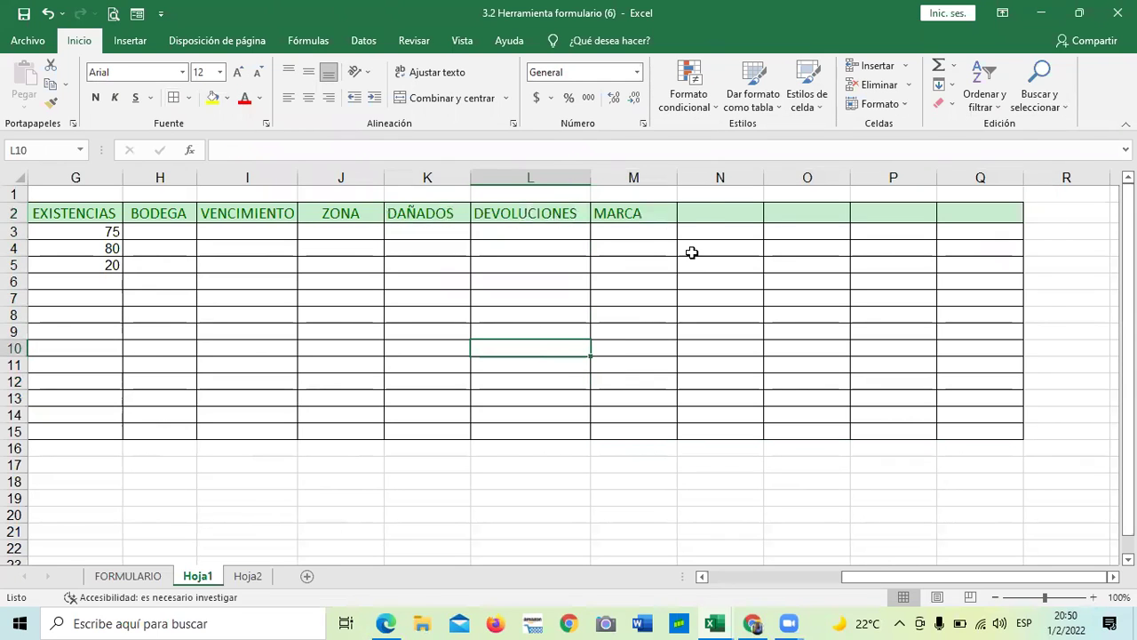
Enter headers LOTE, U. DE MEDIDA, COLOR and ESTILO in N2 through Q2.
click(710, 214)
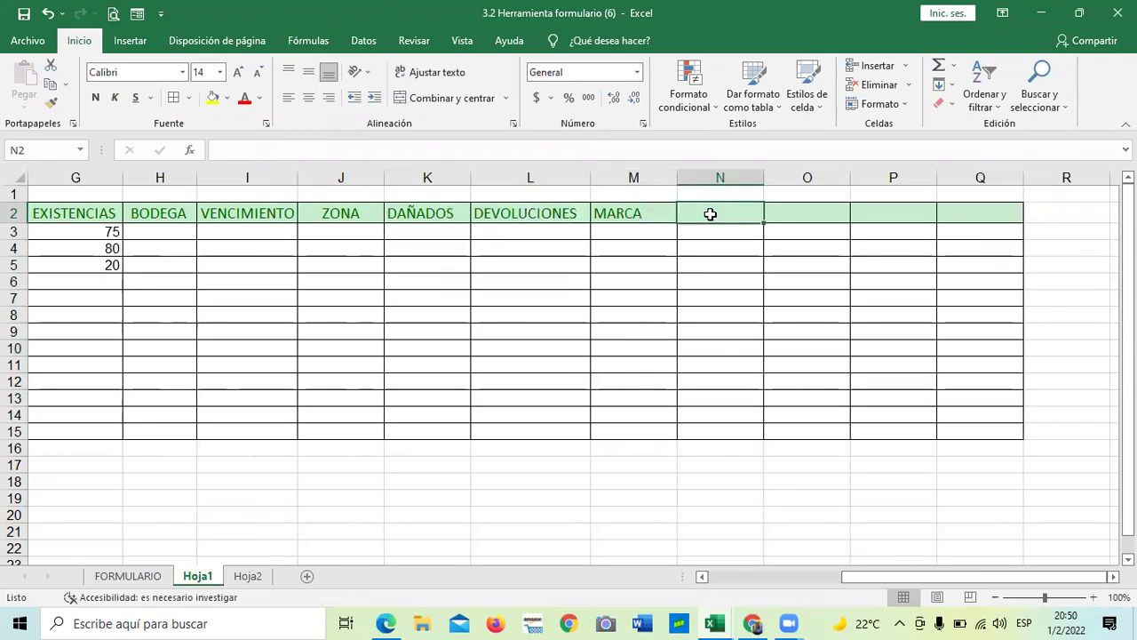
text(LOTE)
key(Tab)
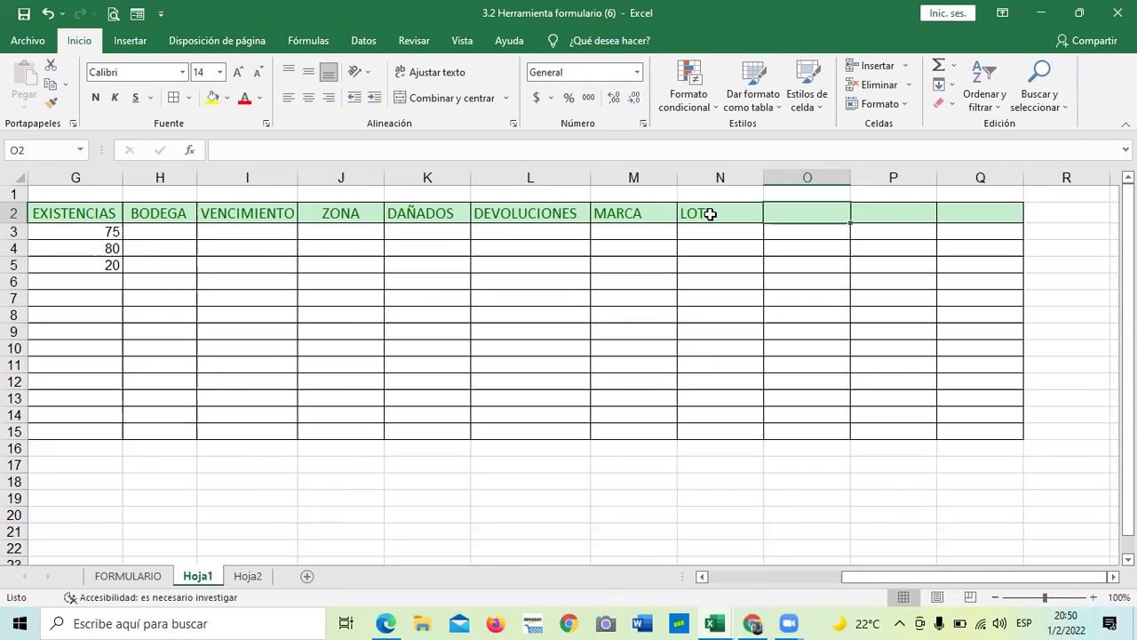
text(U)
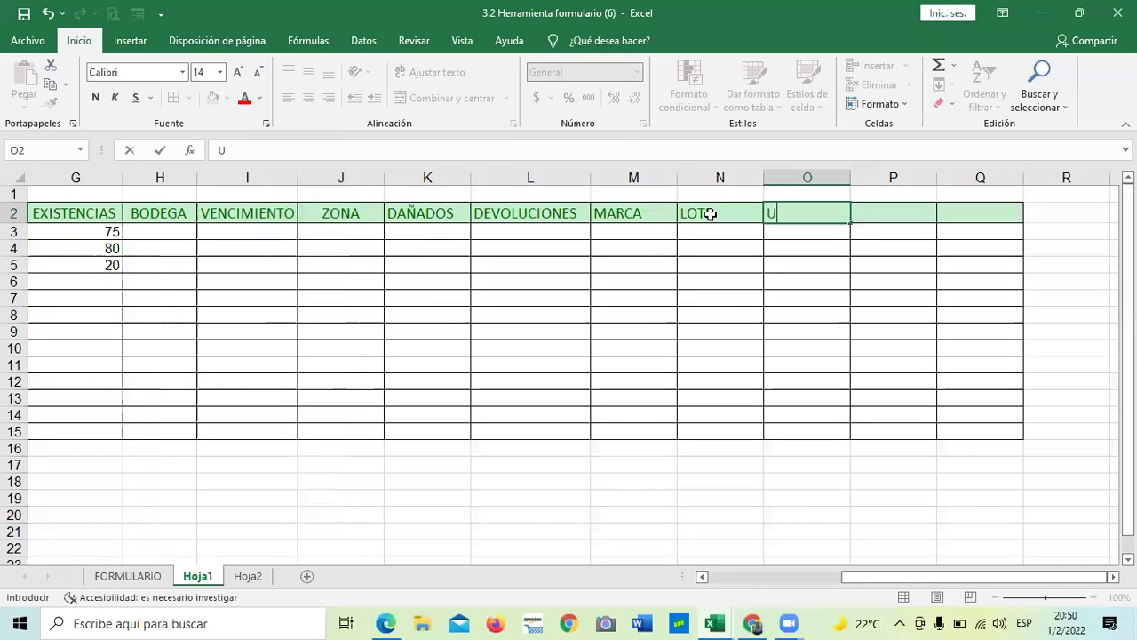
text(. DE MEDIDA)
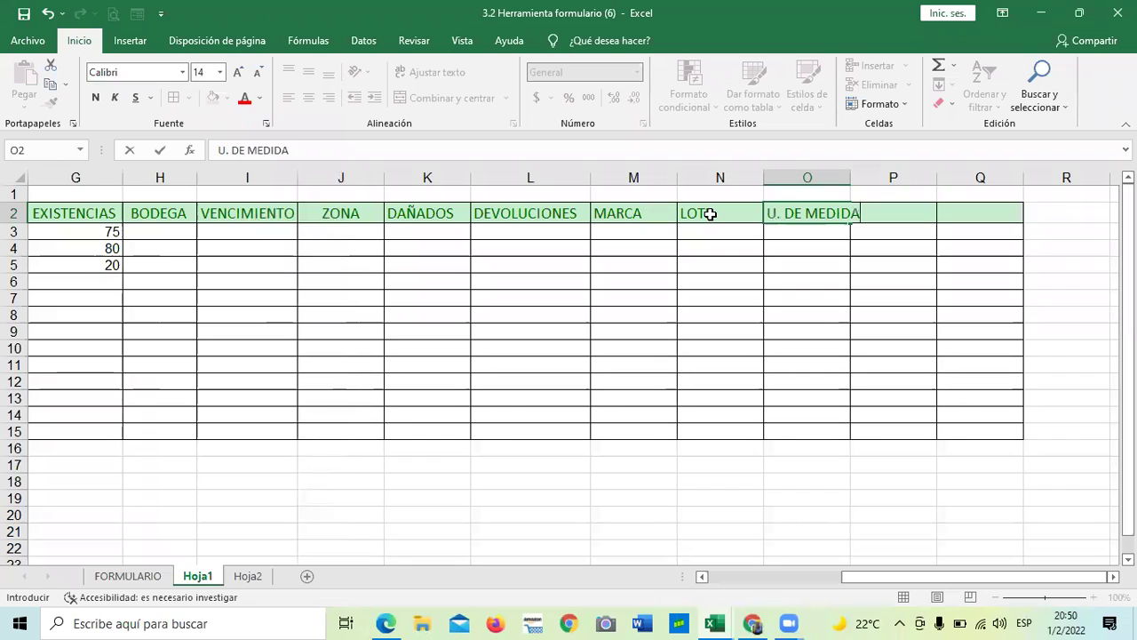
key(Return)
drag(861, 178, 864, 178)
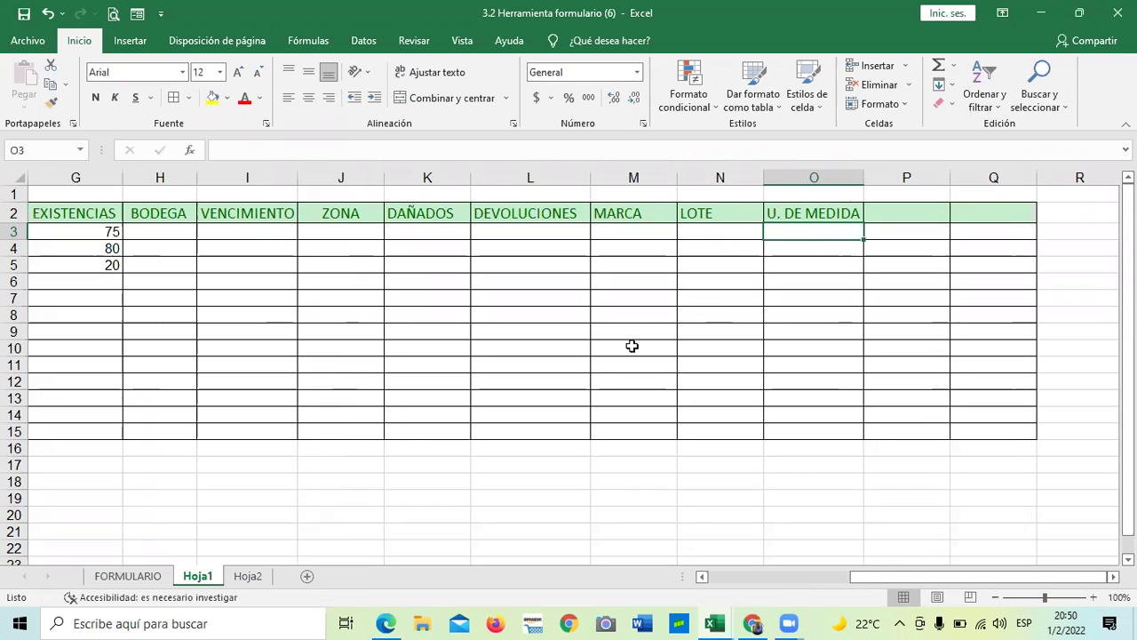
click(896, 210)
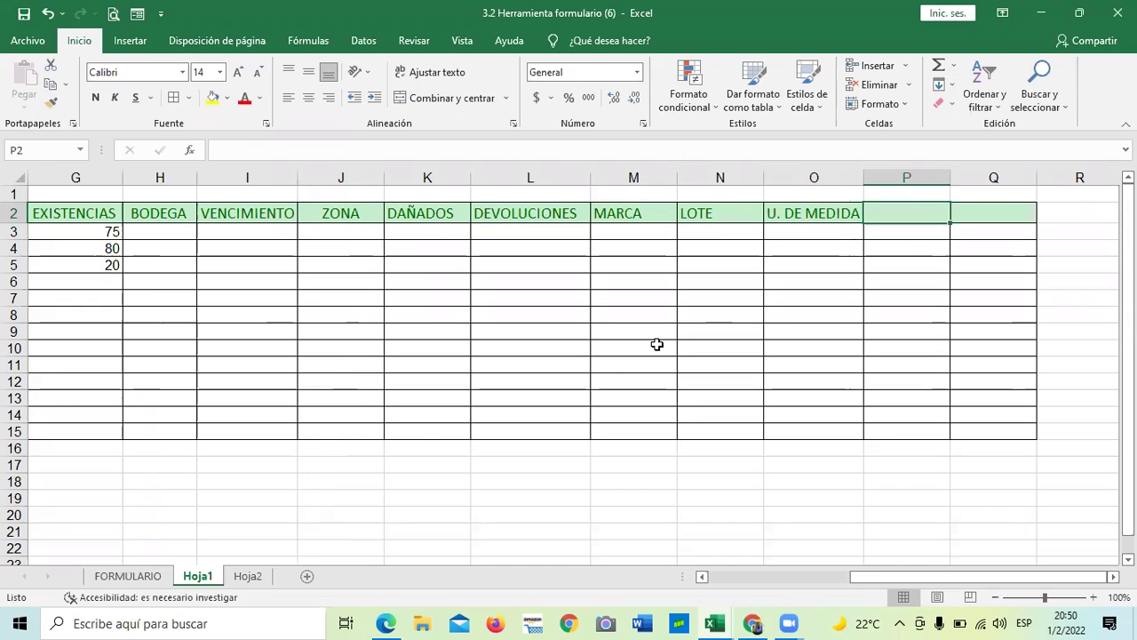
text(COLOR)
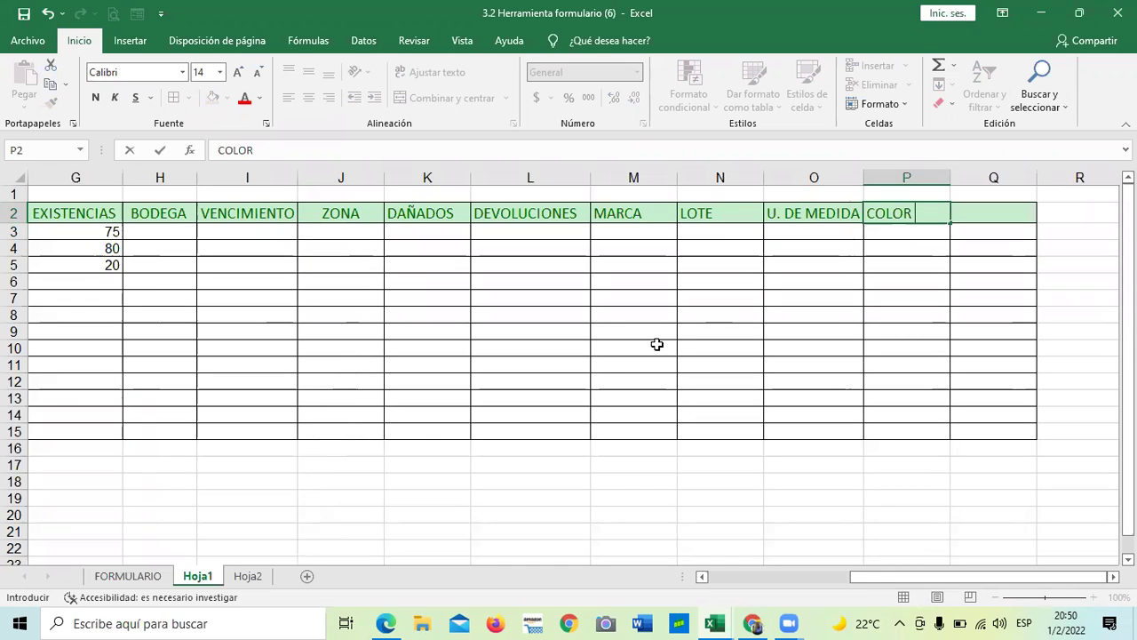
key(Tab)
text(ESTILO)
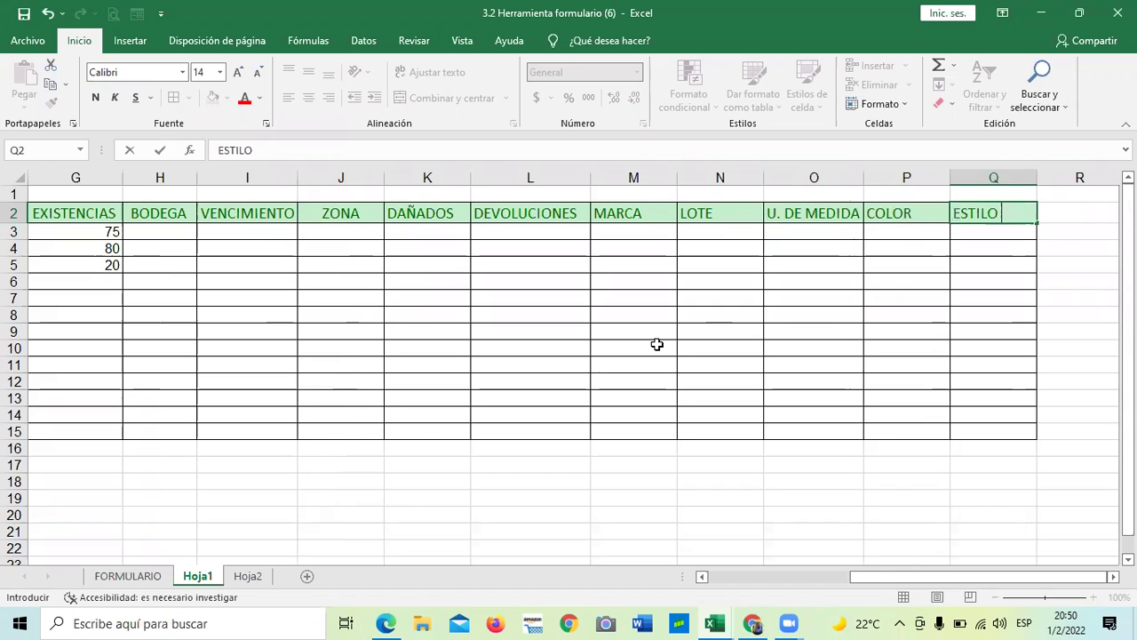
key(Down)
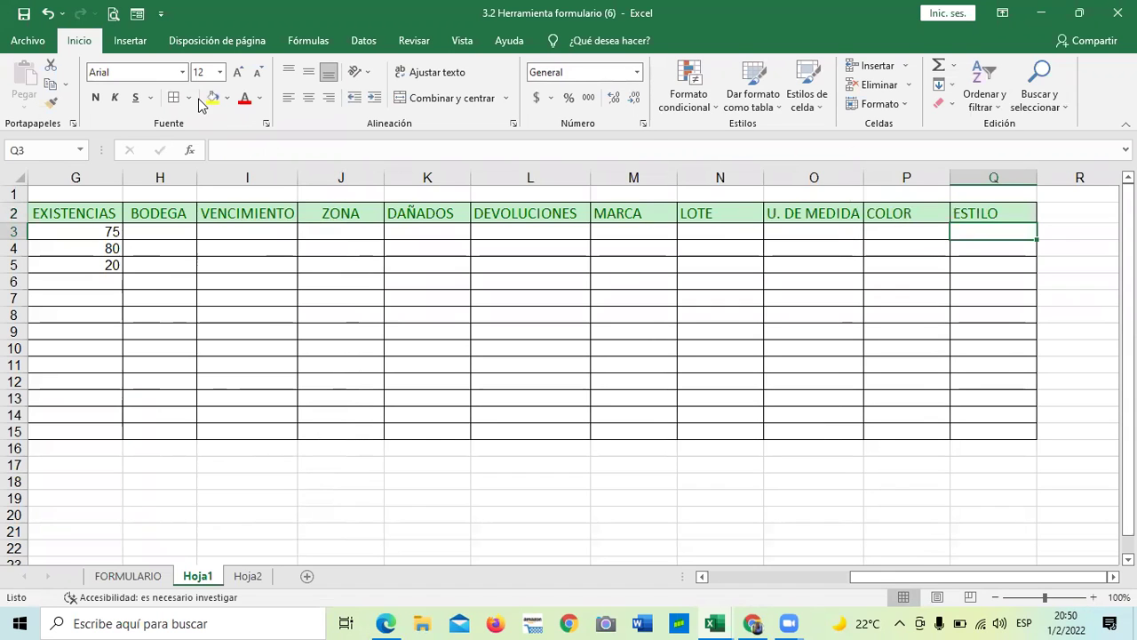
click(136, 13)
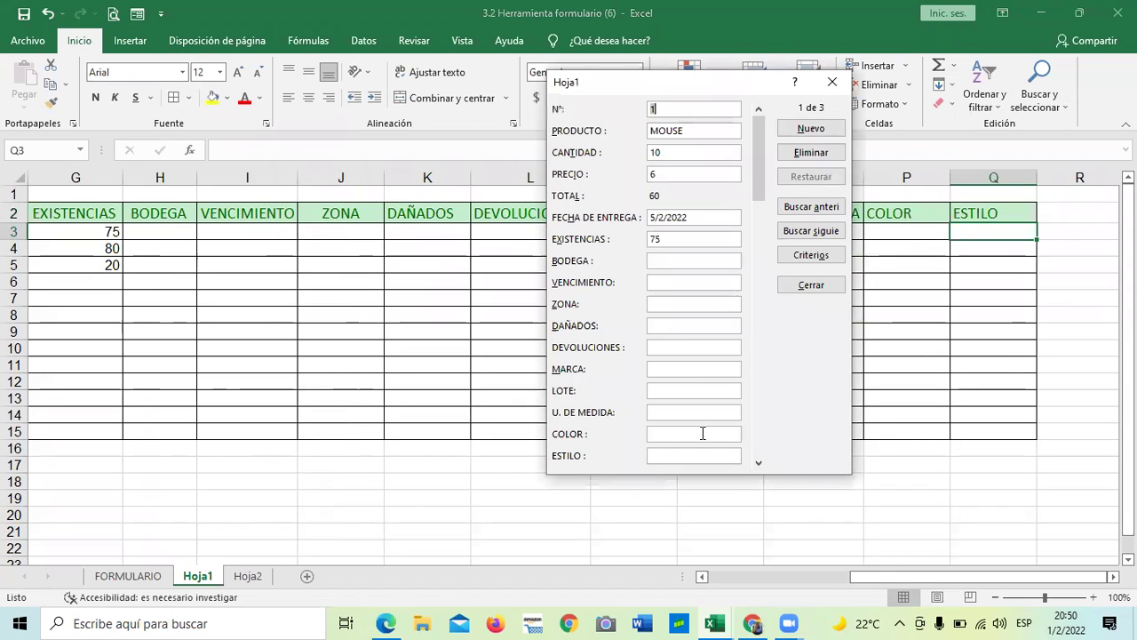
drag(758, 192, 751, 142)
click(713, 107)
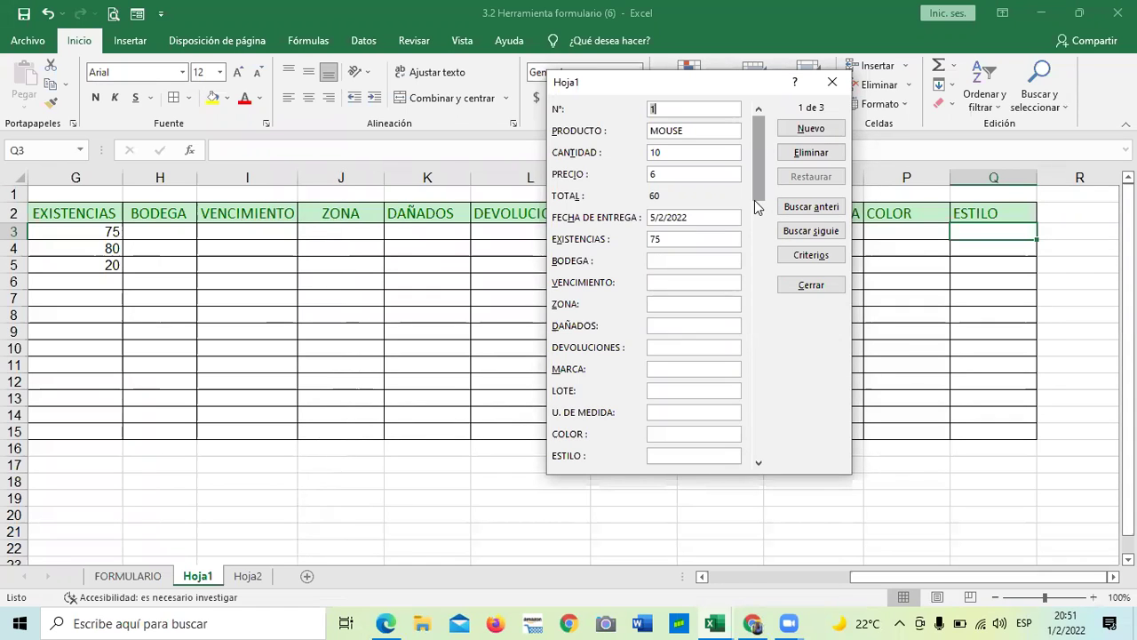
drag(754, 178, 762, 440)
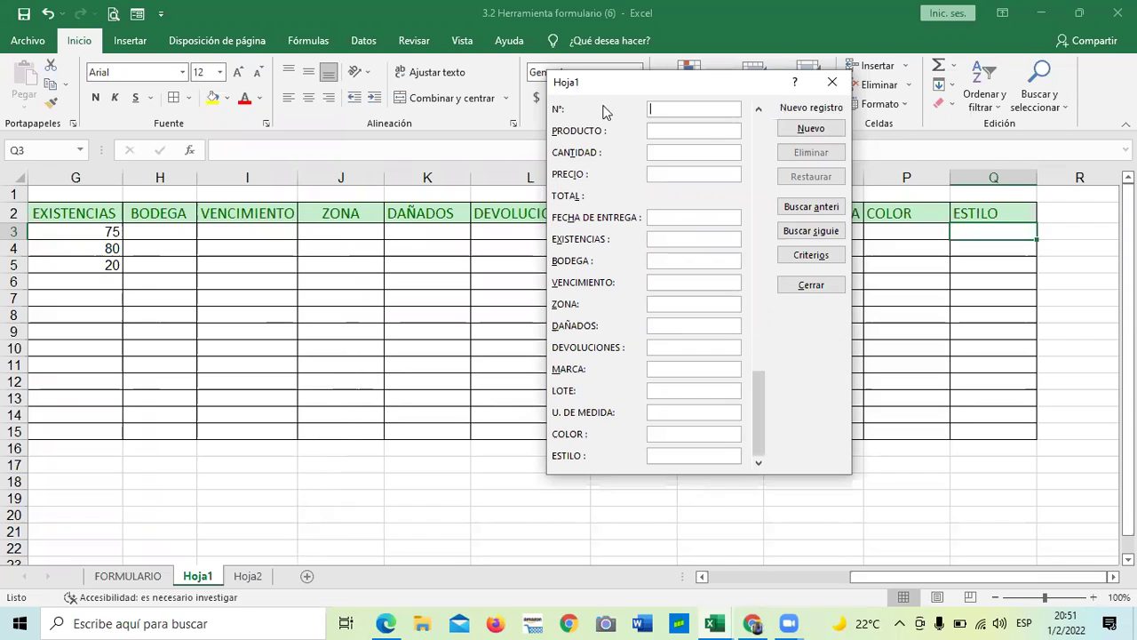
click(810, 285)
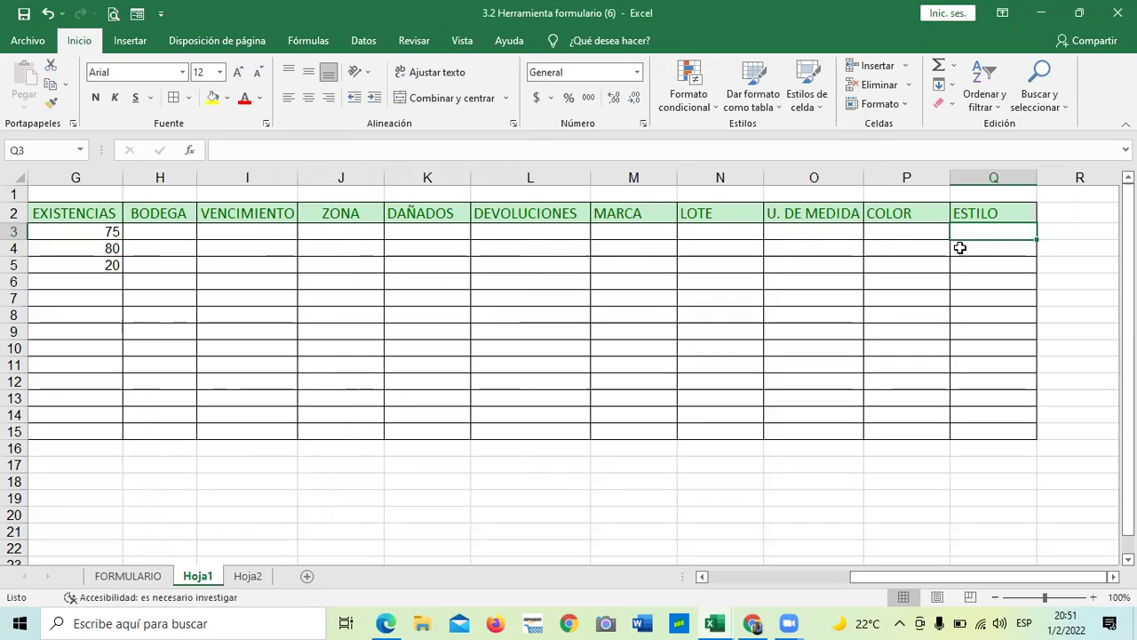
Open the data form from a cell inside the table, dismissing the single-cell range warning.
drag(1017, 573, 815, 581)
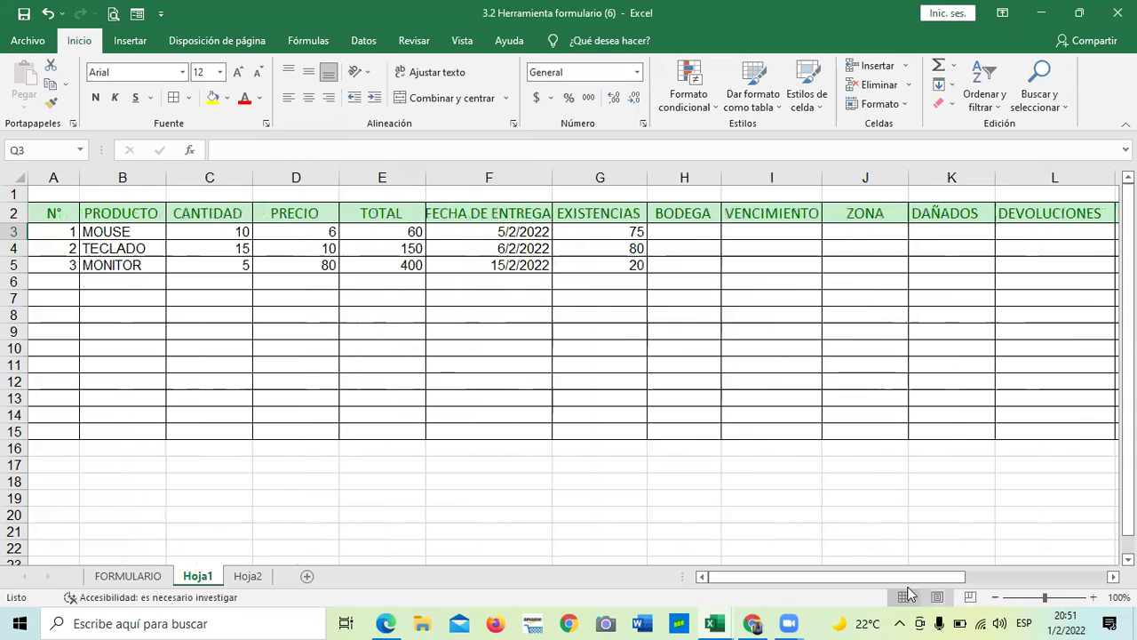
drag(901, 577, 1013, 592)
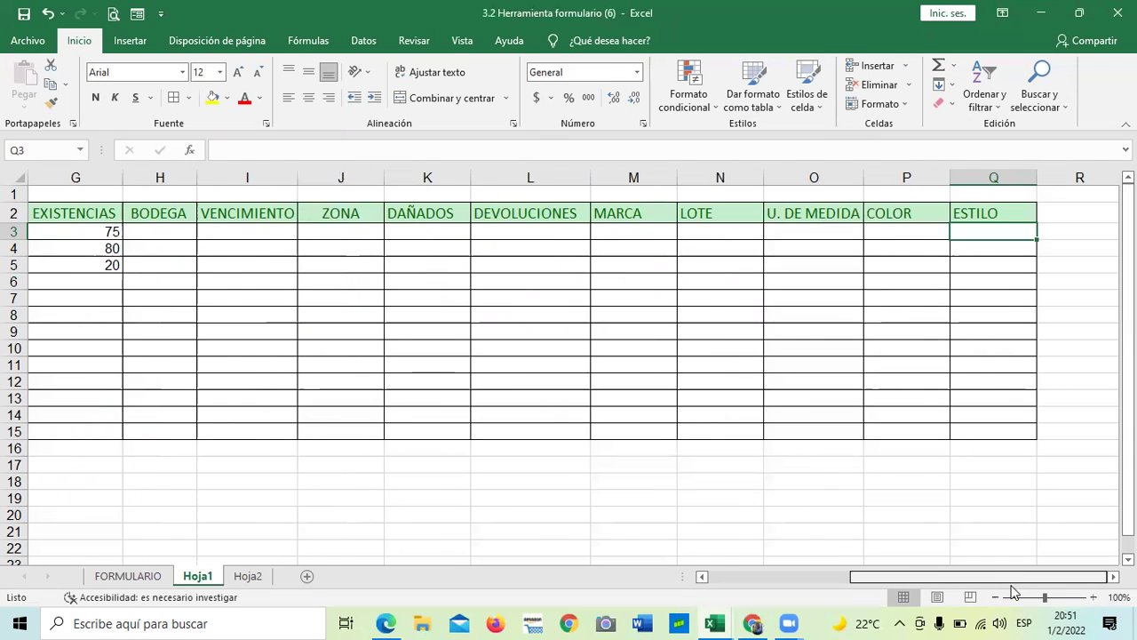
drag(901, 573, 994, 585)
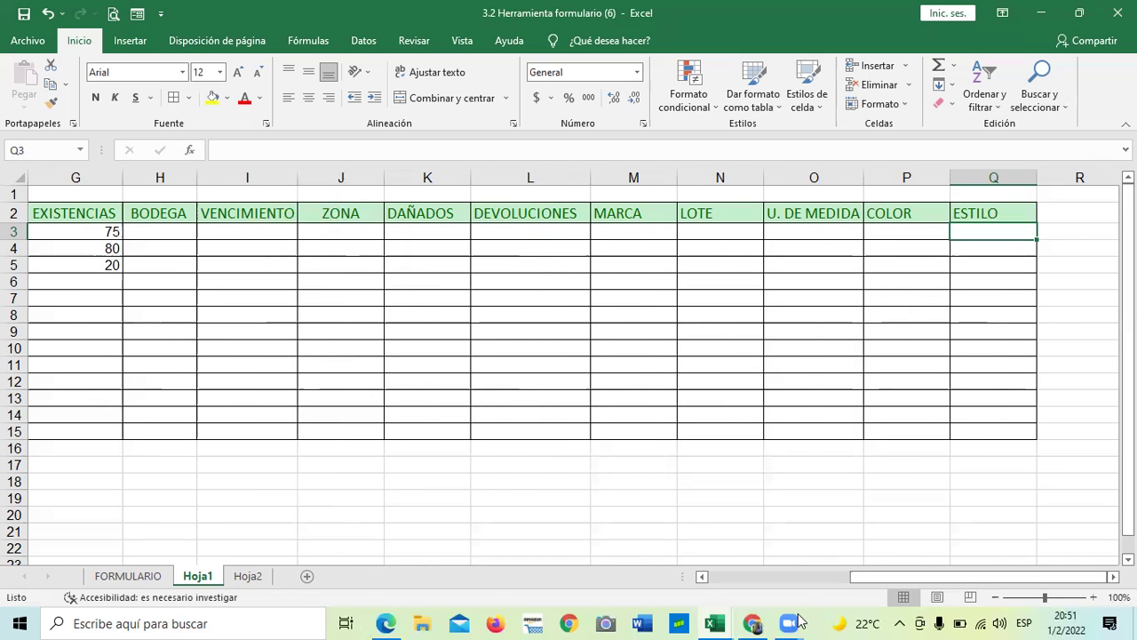
click(305, 279)
click(136, 15)
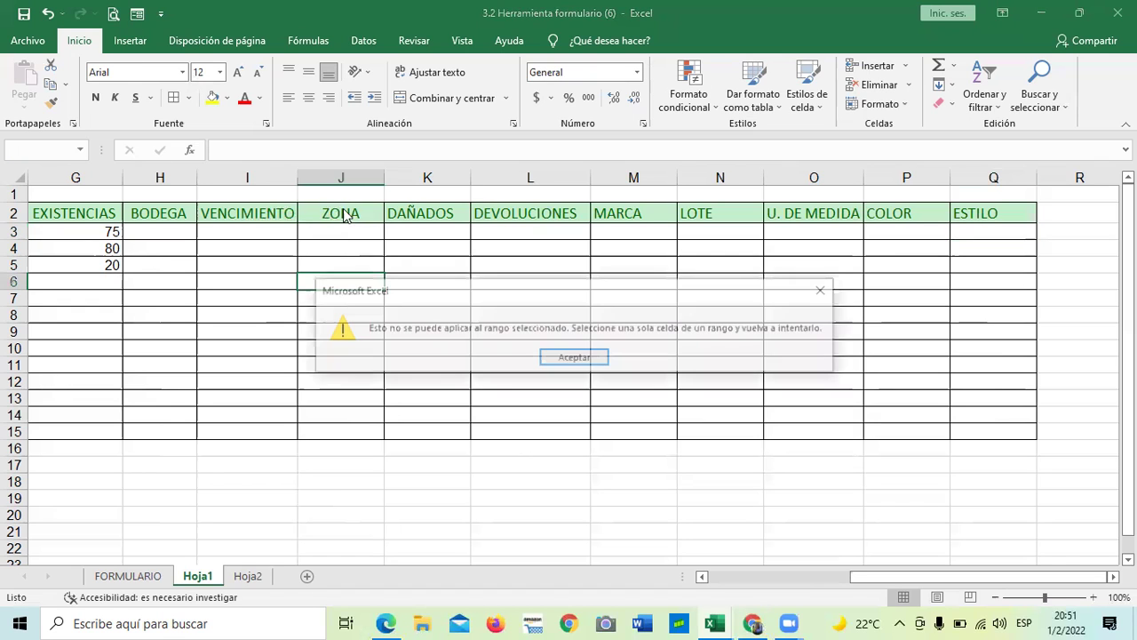
click(571, 355)
click(478, 236)
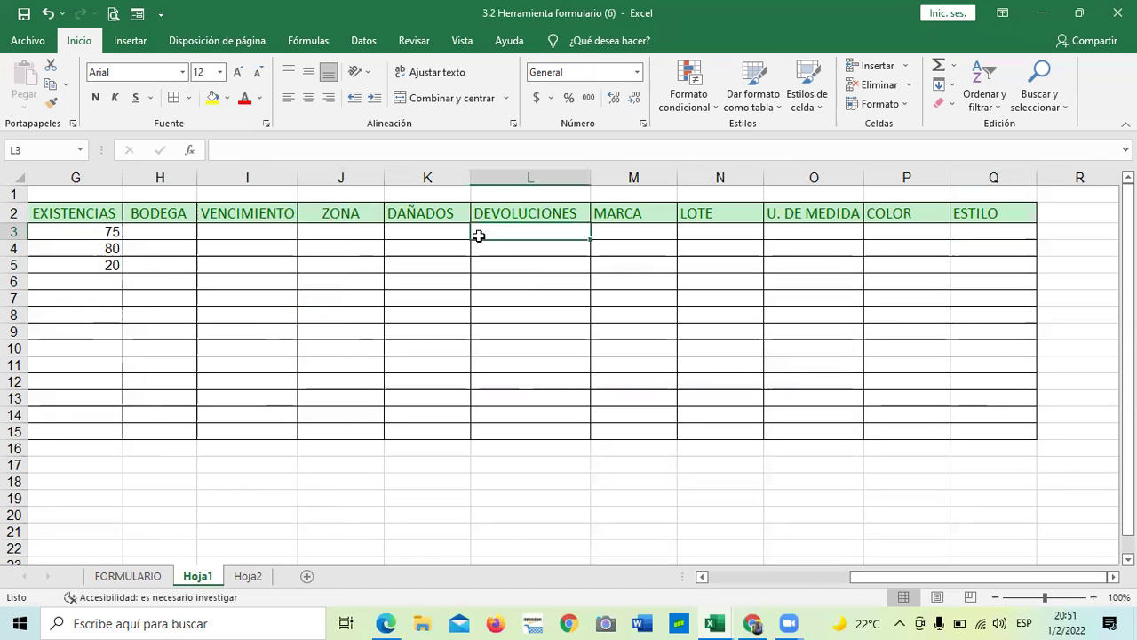
click(139, 15)
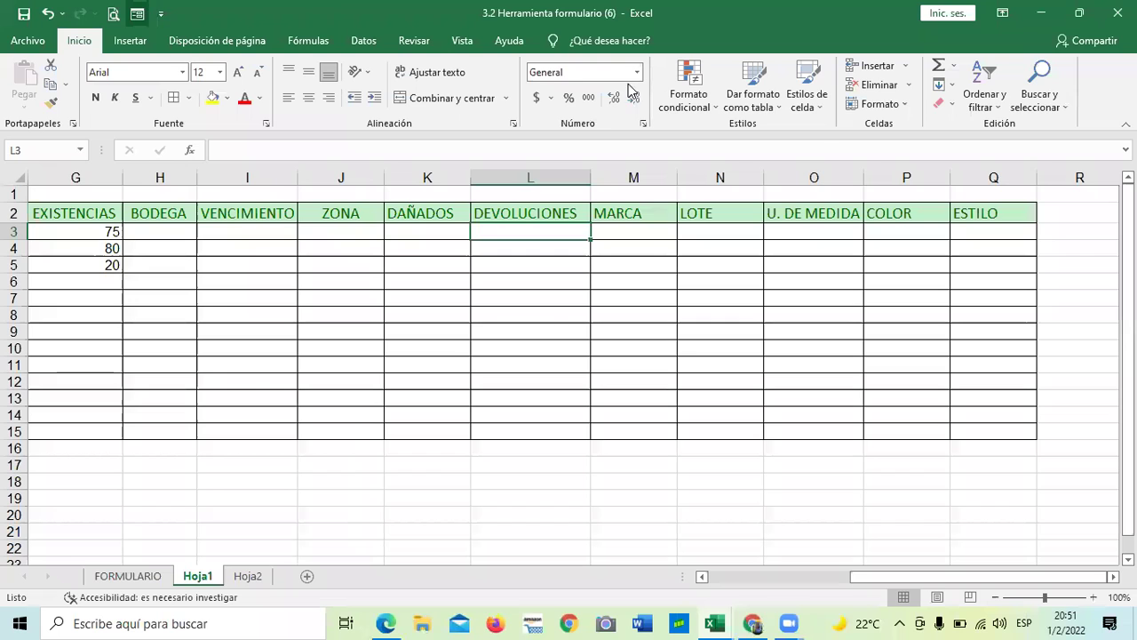
Move through the data form fields from VENCIMIENTO down to ESTILO.
key(Tab)
key(Tab)
key(Tab)
key(Tab)
key(Tab)
key(Tab)
key(Tab)
key(Tab)
key(Tab)
key(Tab)
key(Tab)
key(Tab)
key(Tab)
key(Tab)
key(Tab)
key(Tab)
key(Tab)
key(Tab)
key(Tab)
key(Tab)
key(Tab)
key(Tab)
key(Tab)
key(Tab)
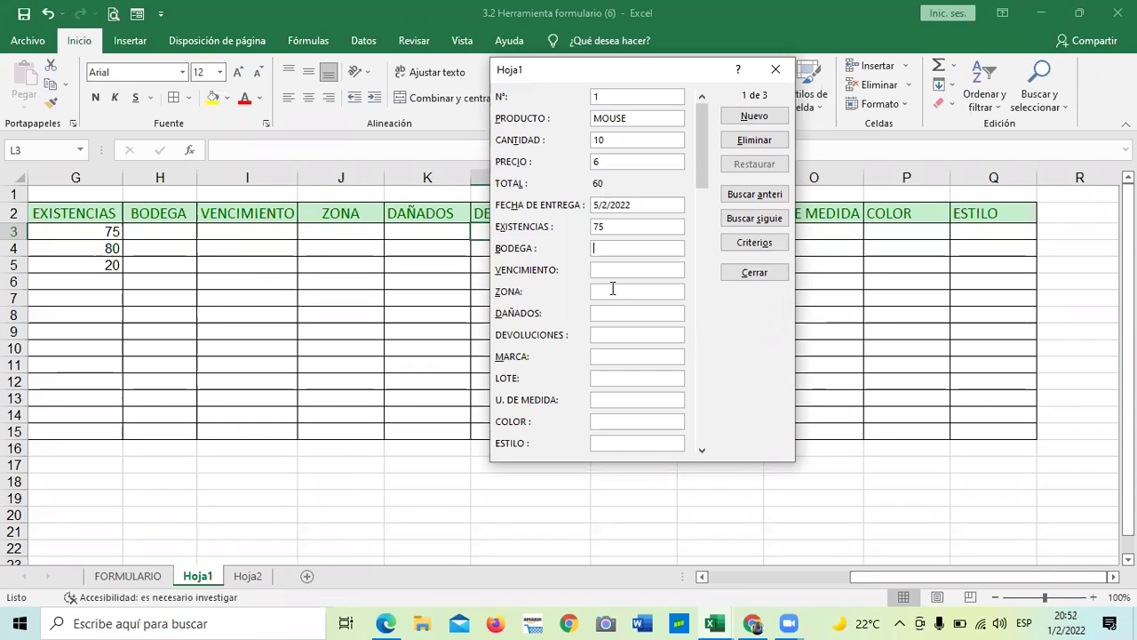
key(Tab)
key(Tab)
drag(697, 153, 690, 424)
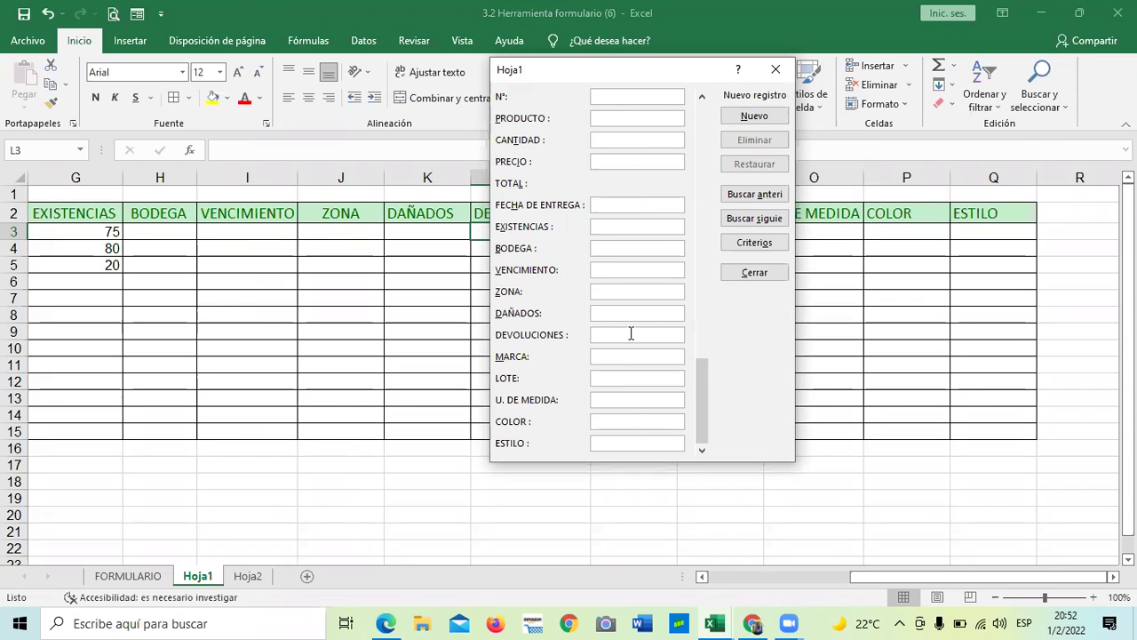
click(611, 442)
Close the data form and switch to the course lesson in Chrome.
click(777, 69)
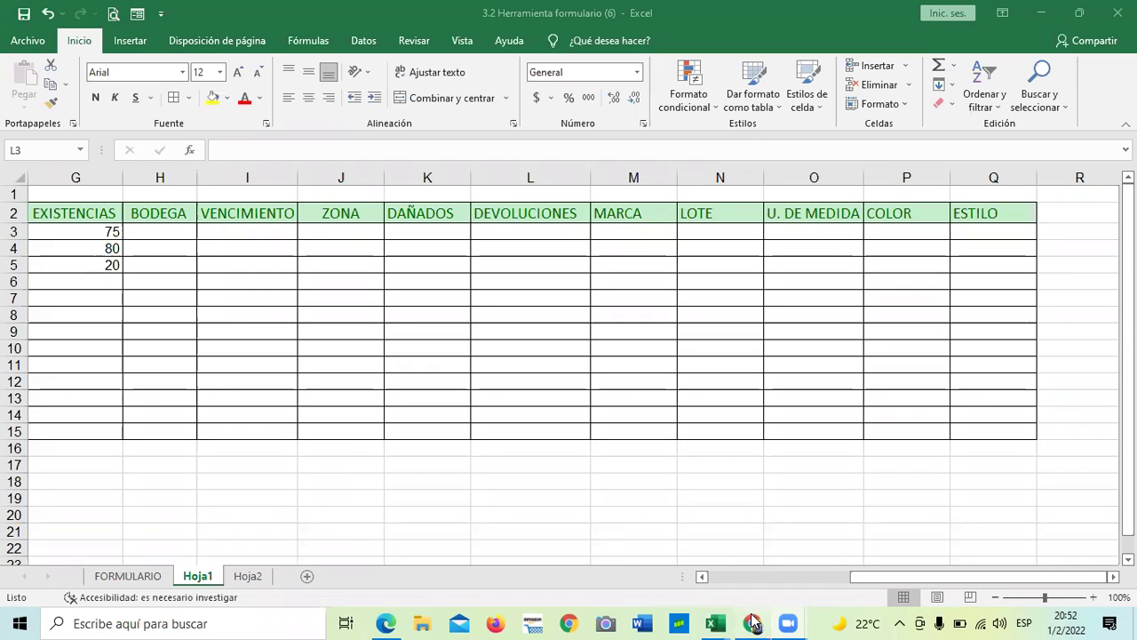
mouse_move(753, 622)
click(745, 549)
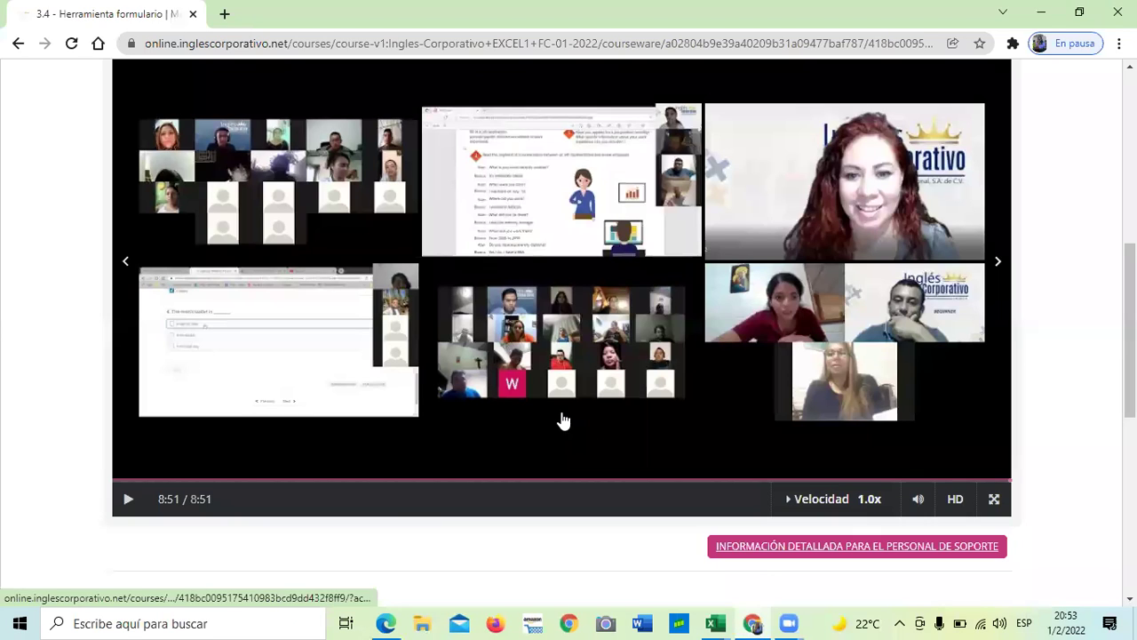
Scroll past the lesson video and advance to the 3.5 Laboratorio page.
scroll(567, 418, down, 2)
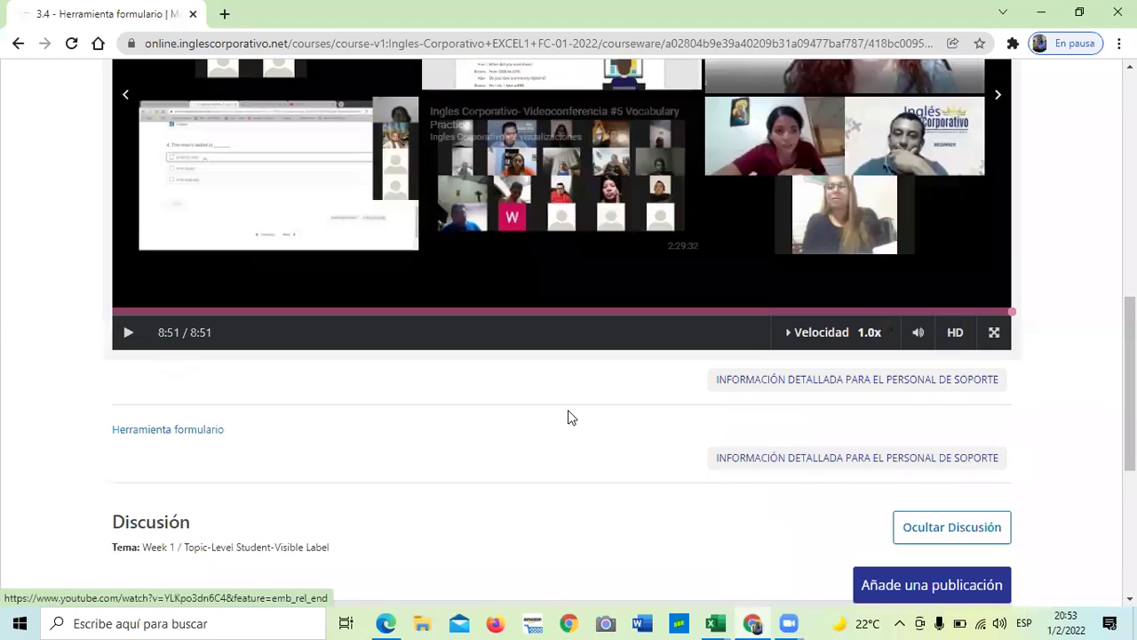
scroll(574, 415, down, 3)
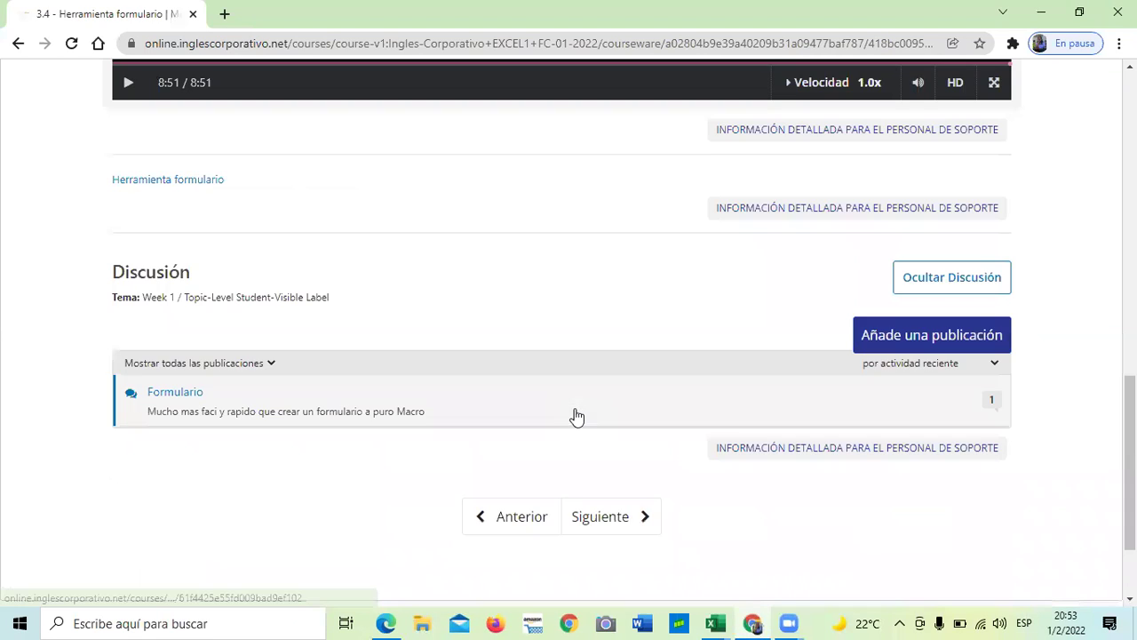
scroll(617, 453, down, 1)
click(620, 439)
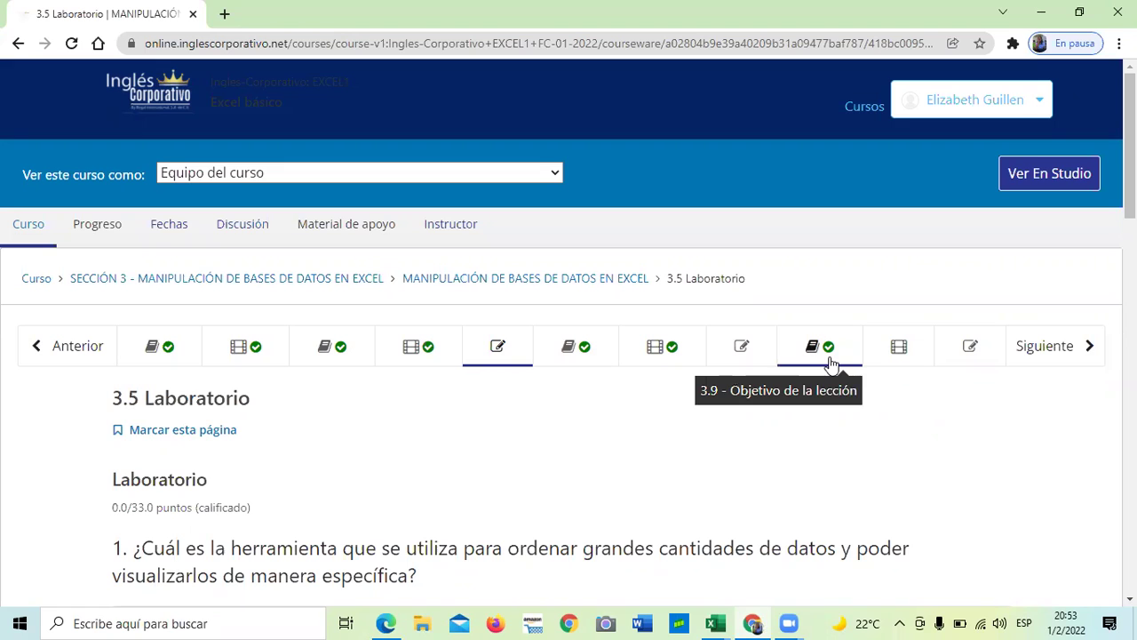
Scroll through the Laboratorio questions and reveal the answers with Mostrar respuesta.
scroll(551, 453, down, 2)
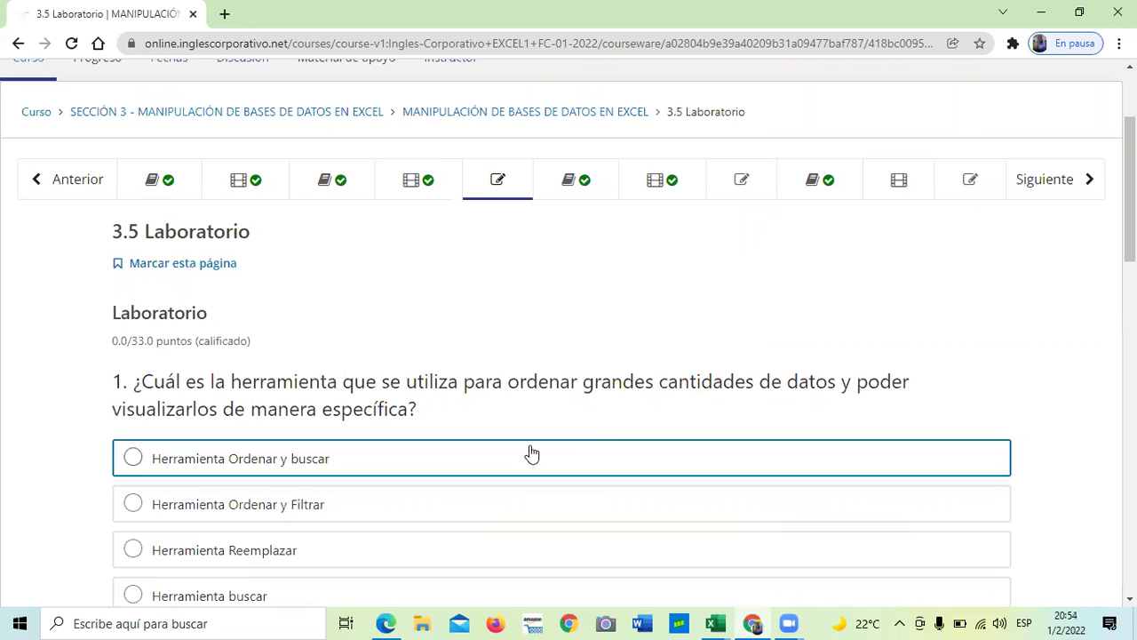
scroll(531, 454, down, 2)
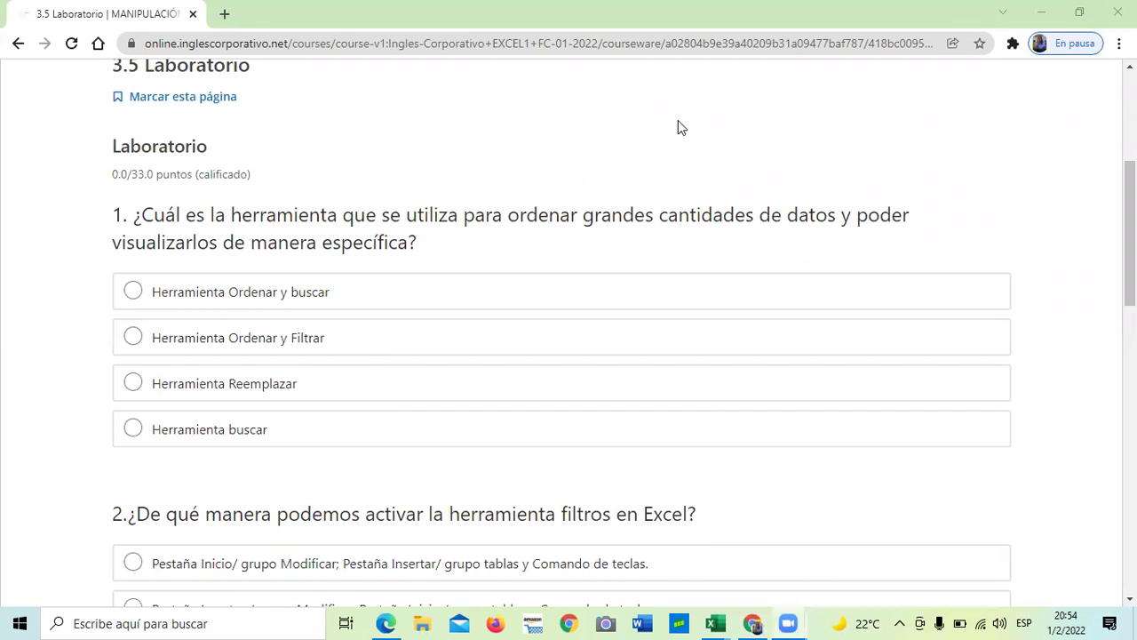
scroll(691, 330, down, 1)
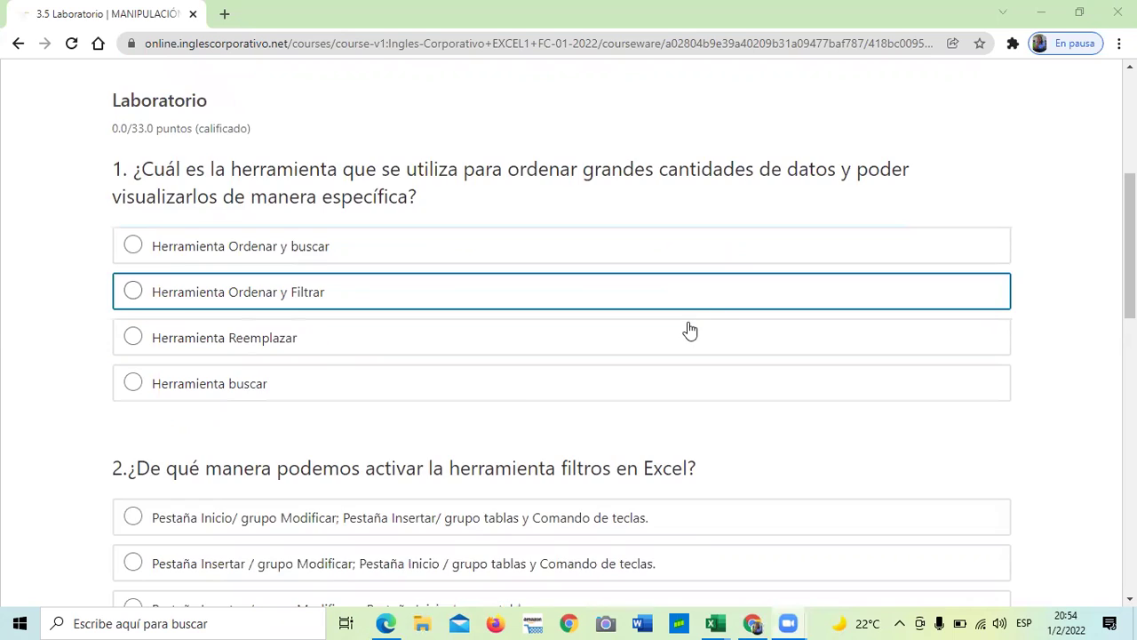
scroll(691, 331, down, 4)
scroll(690, 331, down, 5)
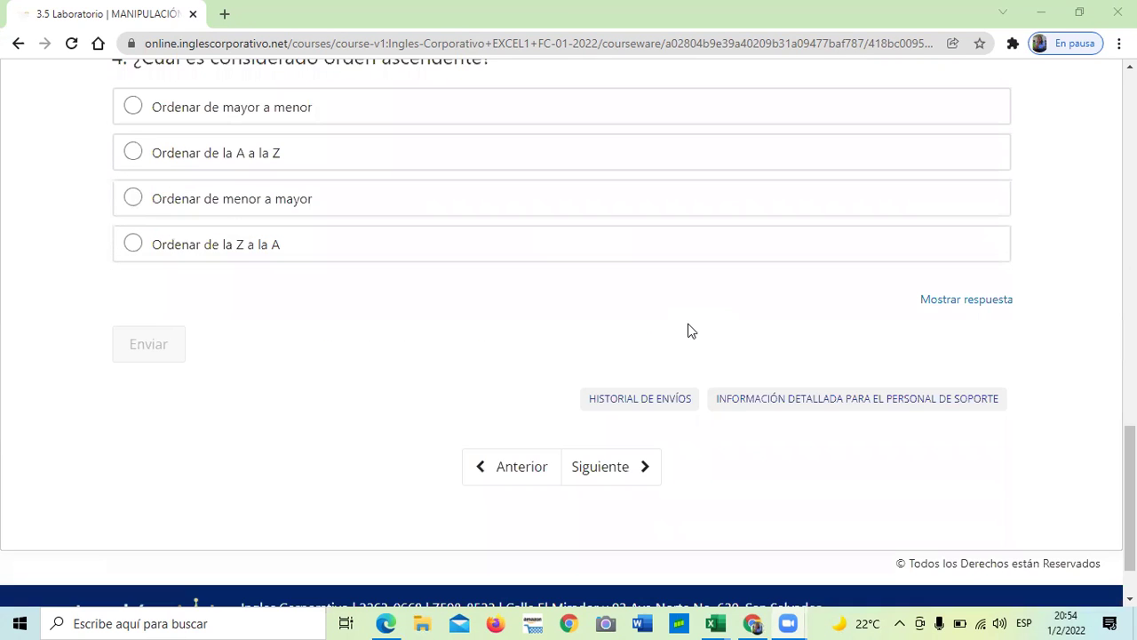
scroll(682, 361, up, 2)
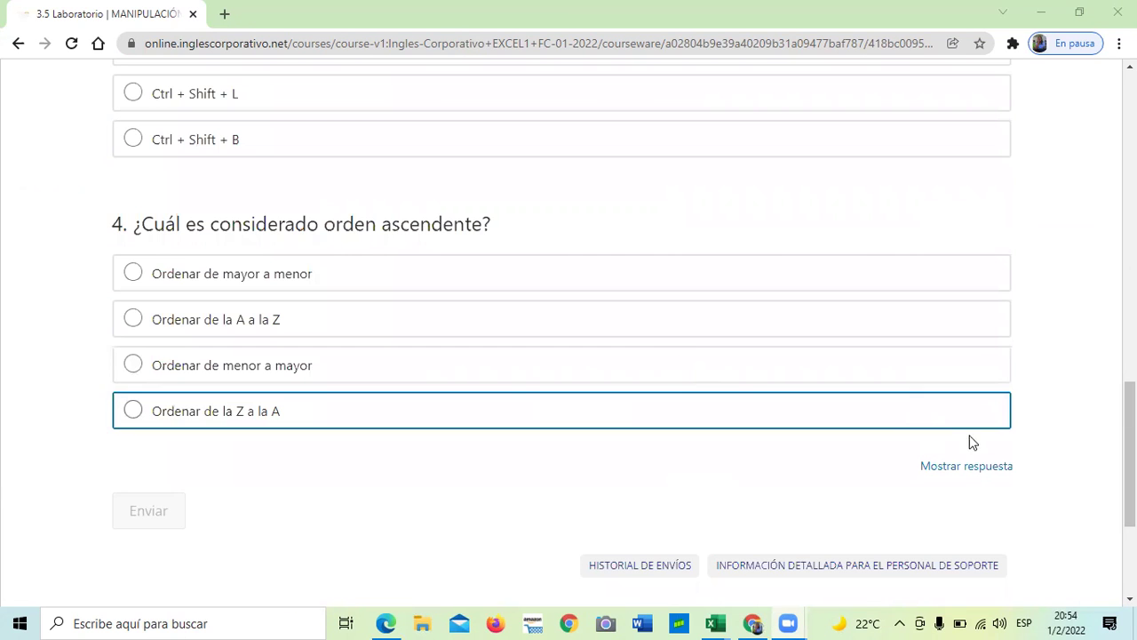
click(980, 471)
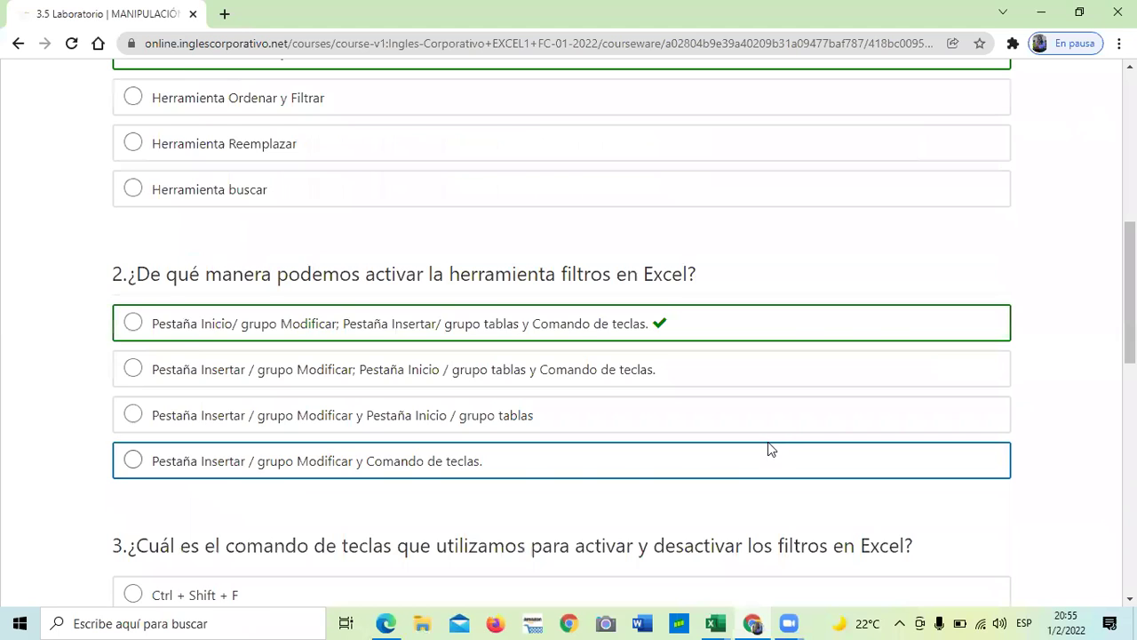
scroll(770, 451, up, 4)
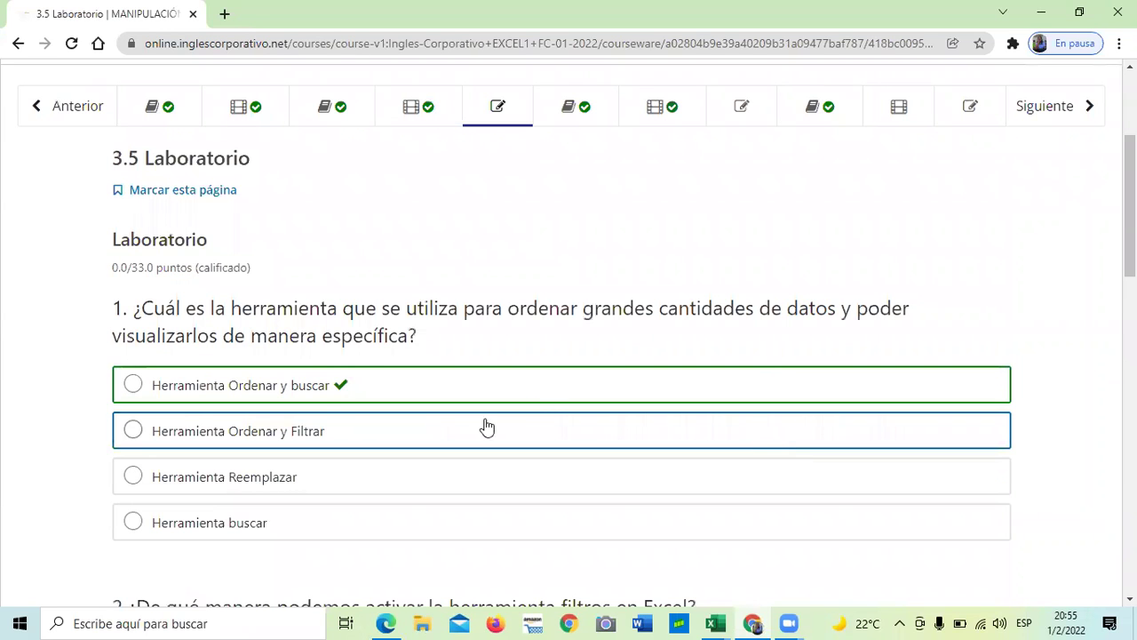
scroll(685, 478, down, 6)
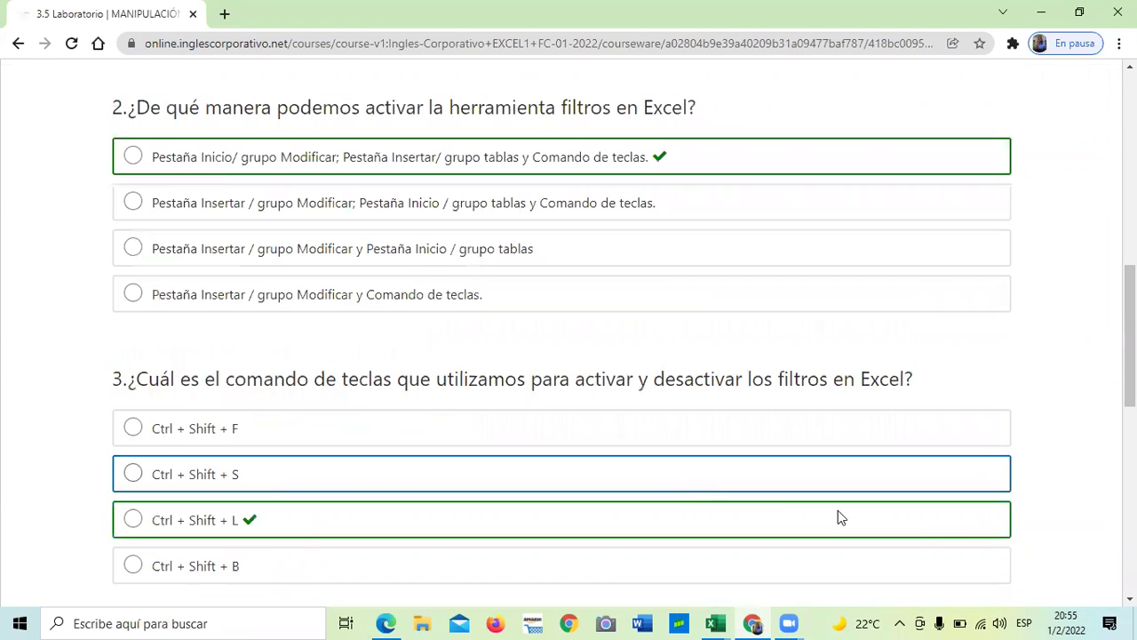
scroll(959, 472, down, 12)
scroll(642, 358, up, 1)
scroll(579, 408, up, 5)
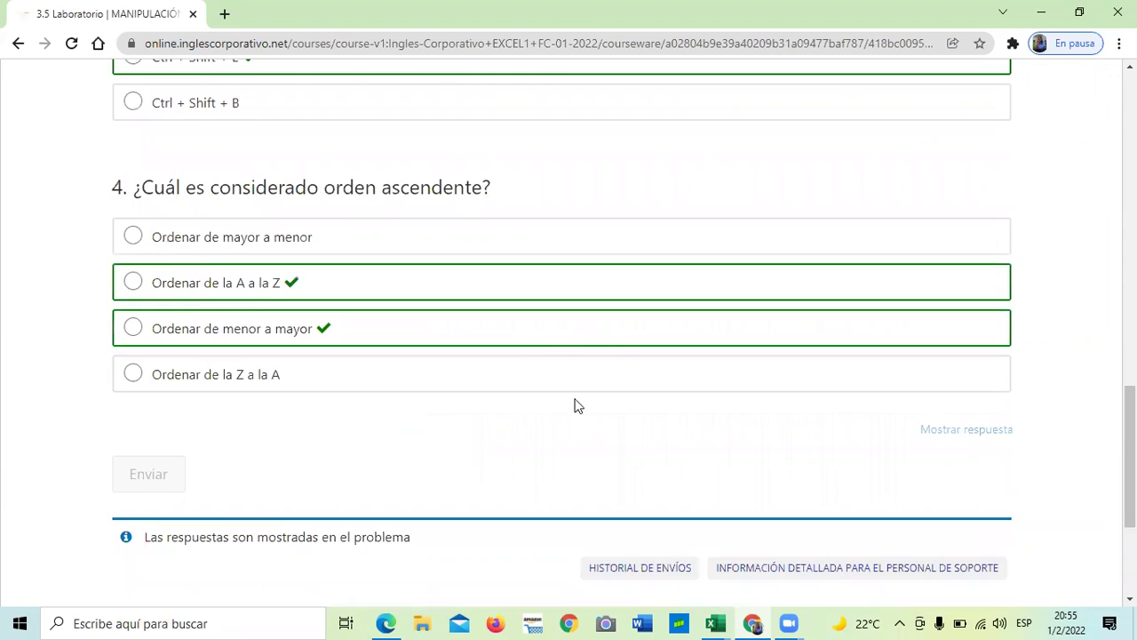
scroll(584, 417, up, 2)
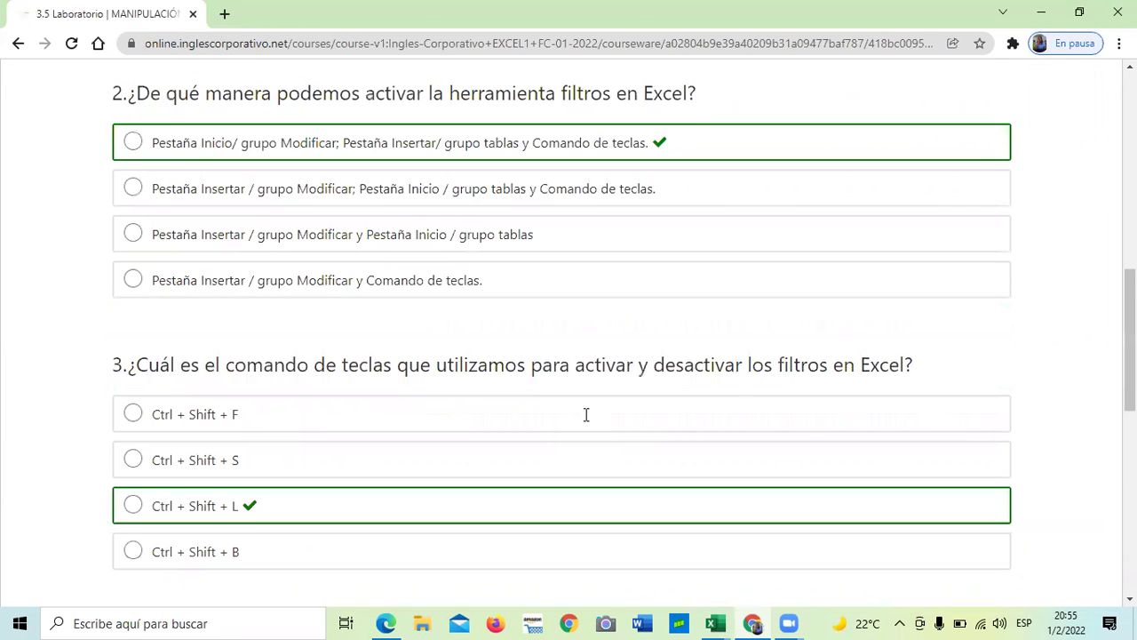
scroll(586, 414, up, 1)
scroll(529, 489, down, 1)
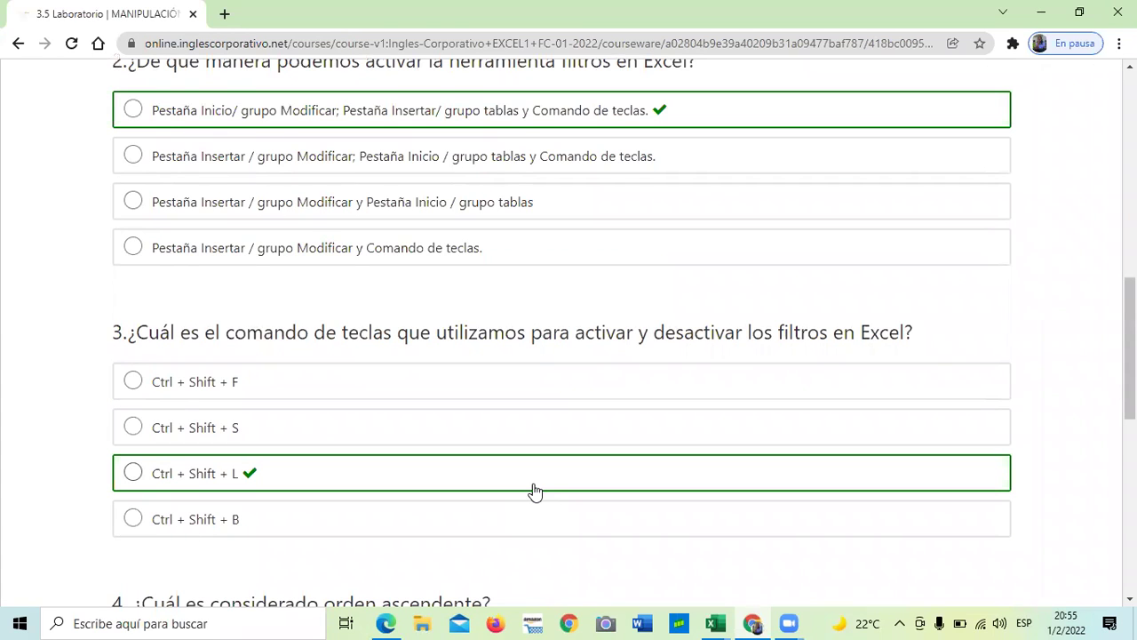
scroll(229, 434, down, 1)
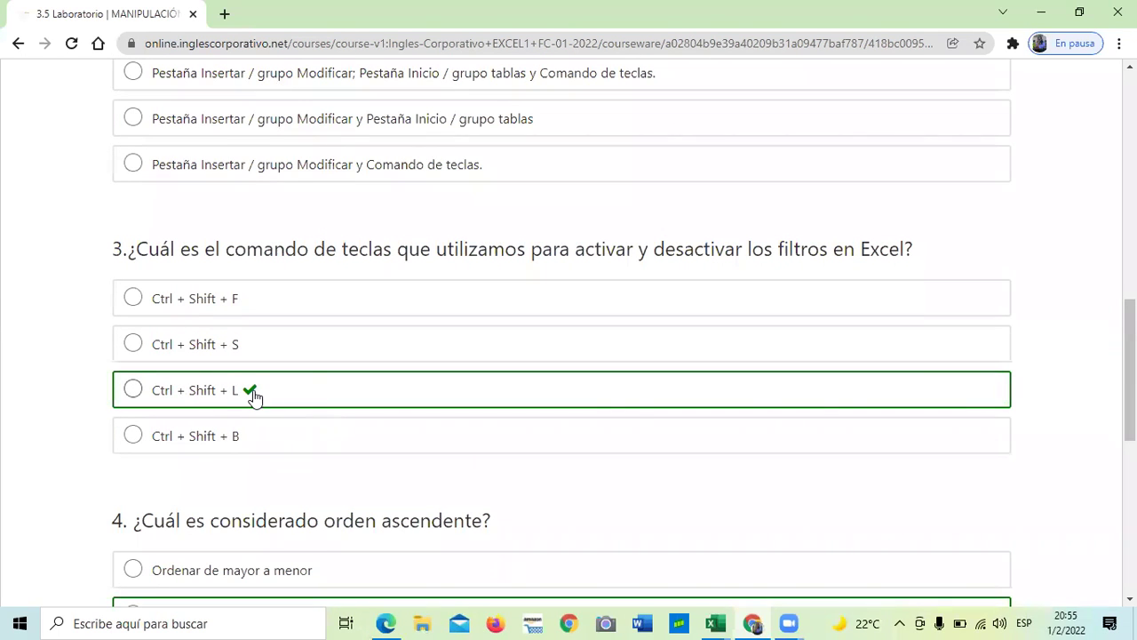
mouse_move(254, 397)
scroll(340, 406, down, 3)
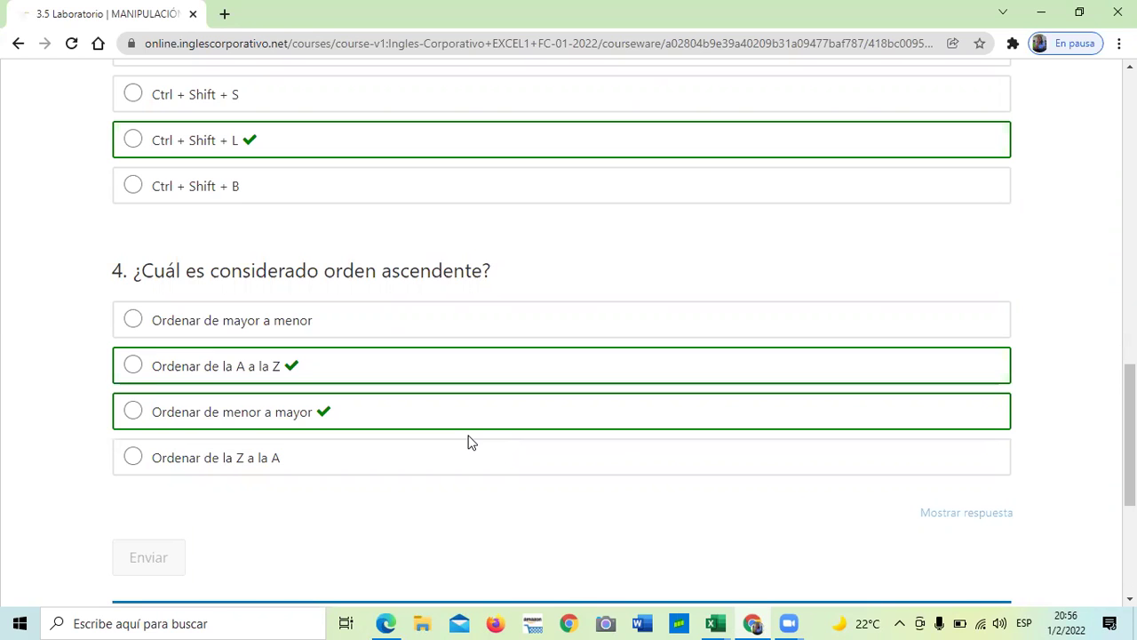
scroll(465, 444, up, 5)
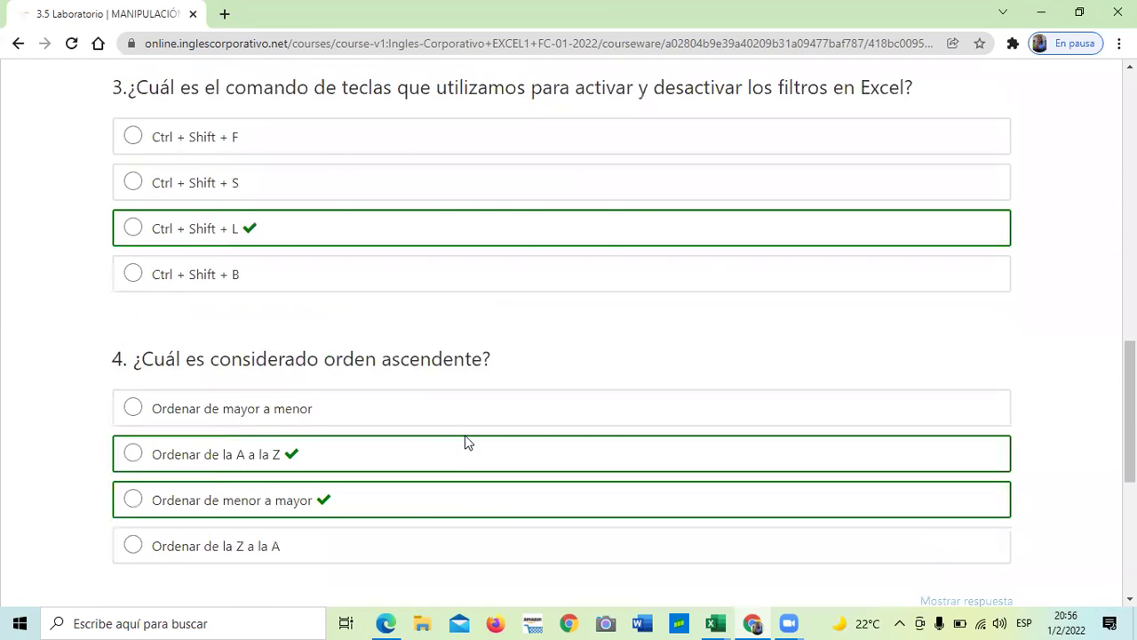
scroll(467, 455, up, 3)
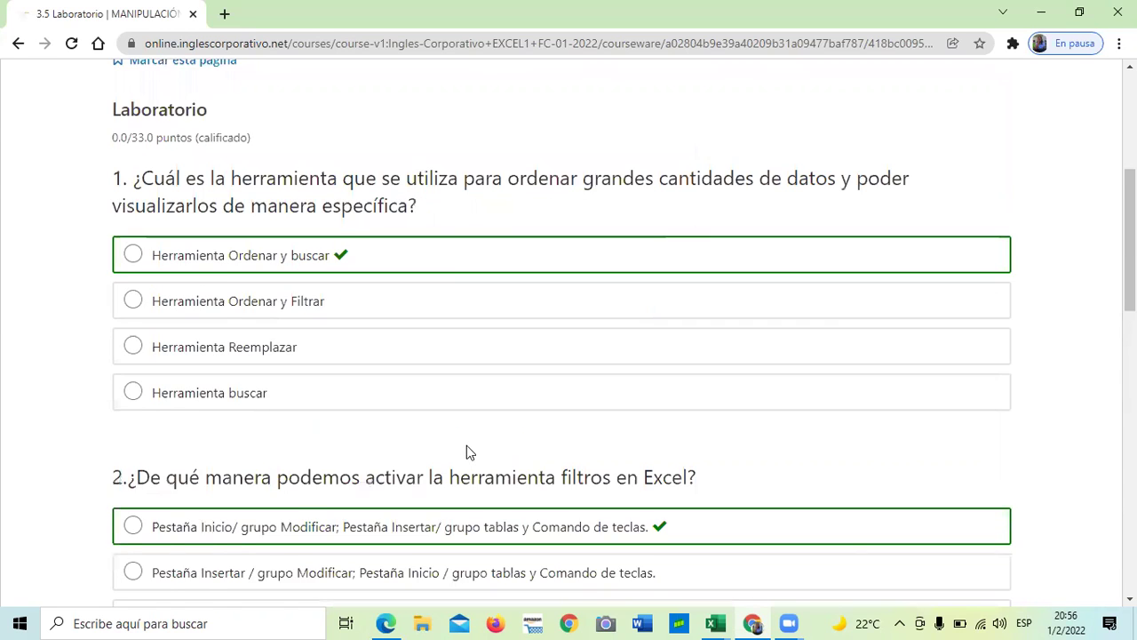
scroll(466, 445, up, 3)
scroll(507, 442, down, 2)
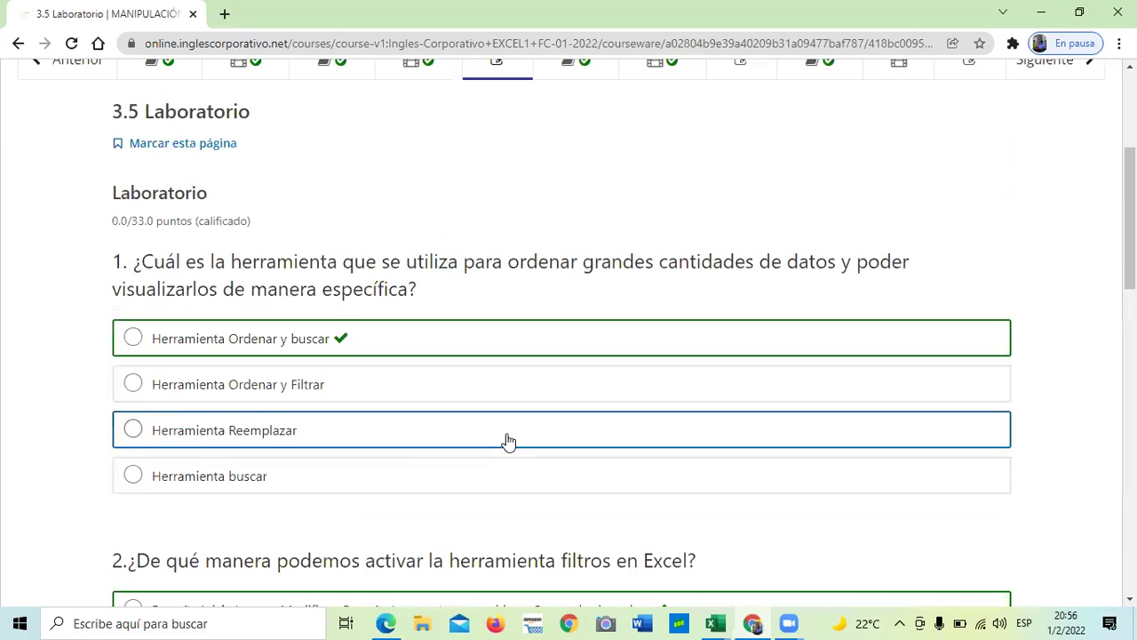
scroll(453, 524, down, 1)
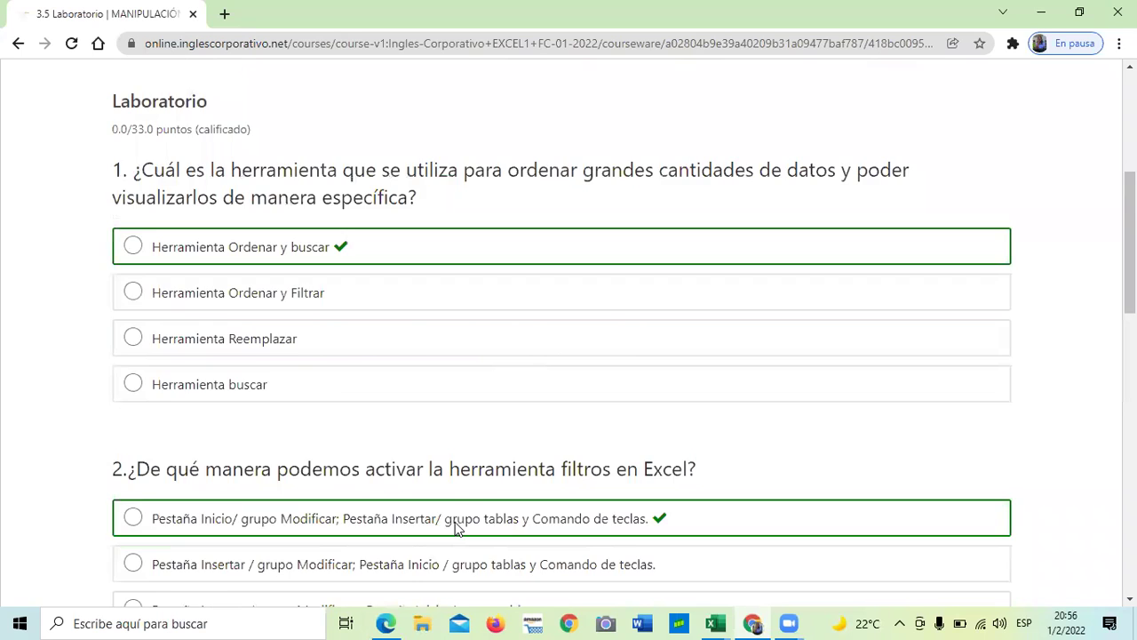
scroll(455, 526, down, 2)
scroll(533, 480, down, 1)
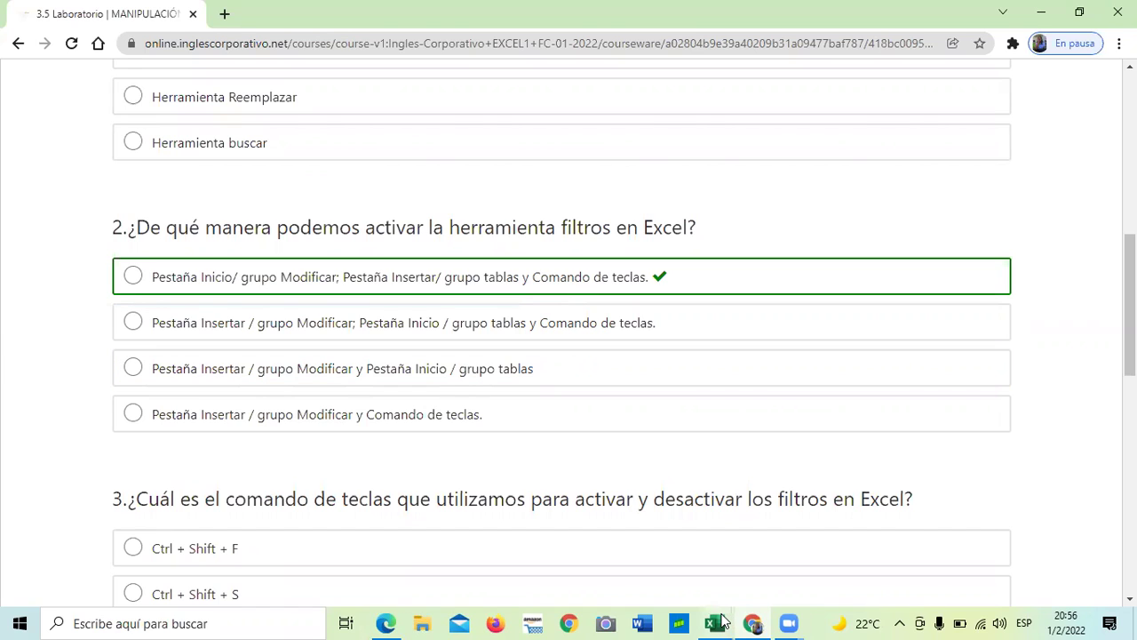
mouse_move(722, 621)
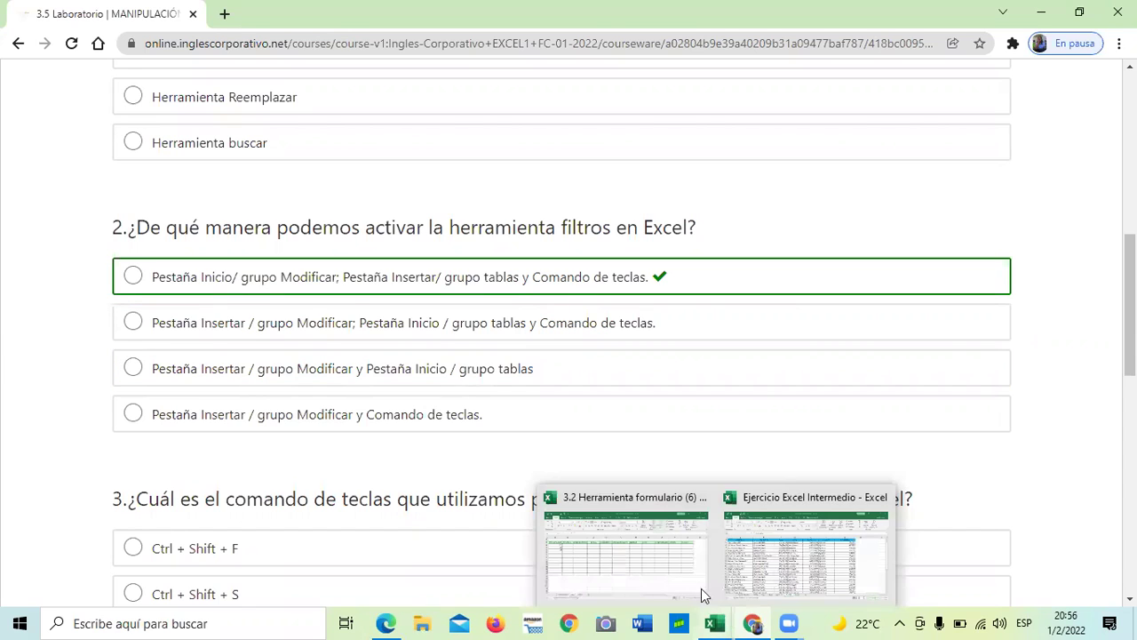
click(649, 563)
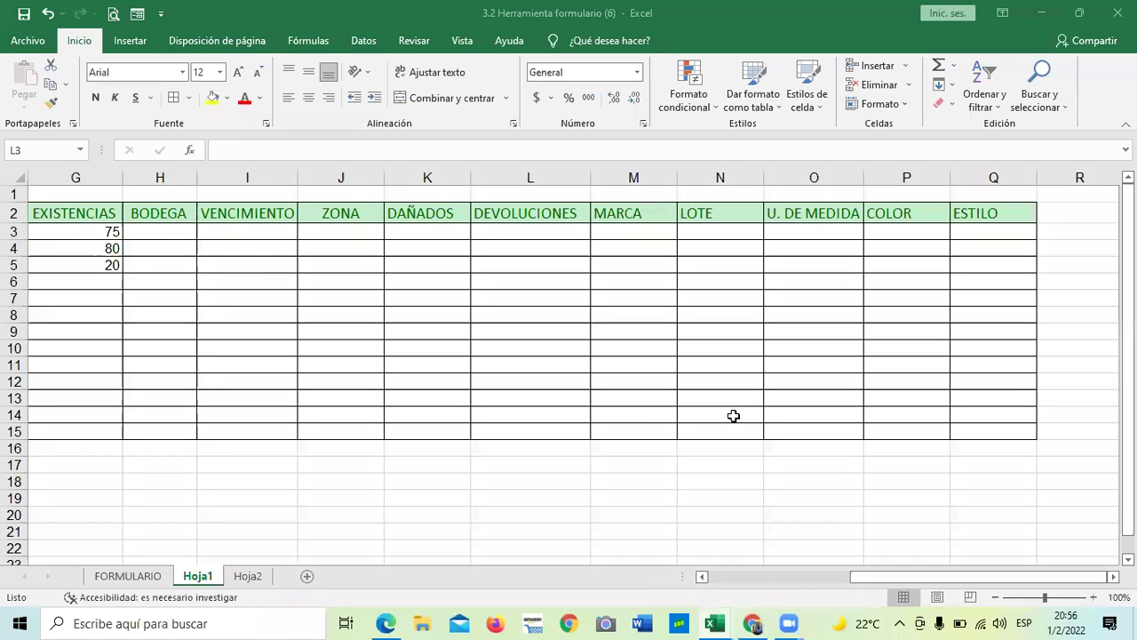
click(129, 41)
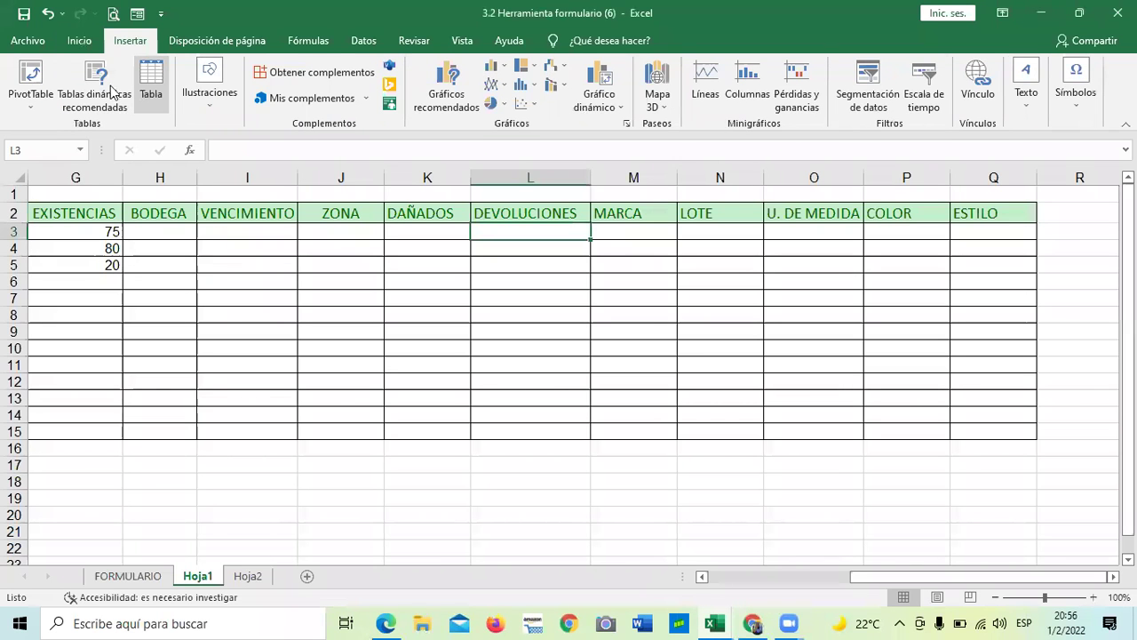
click(28, 108)
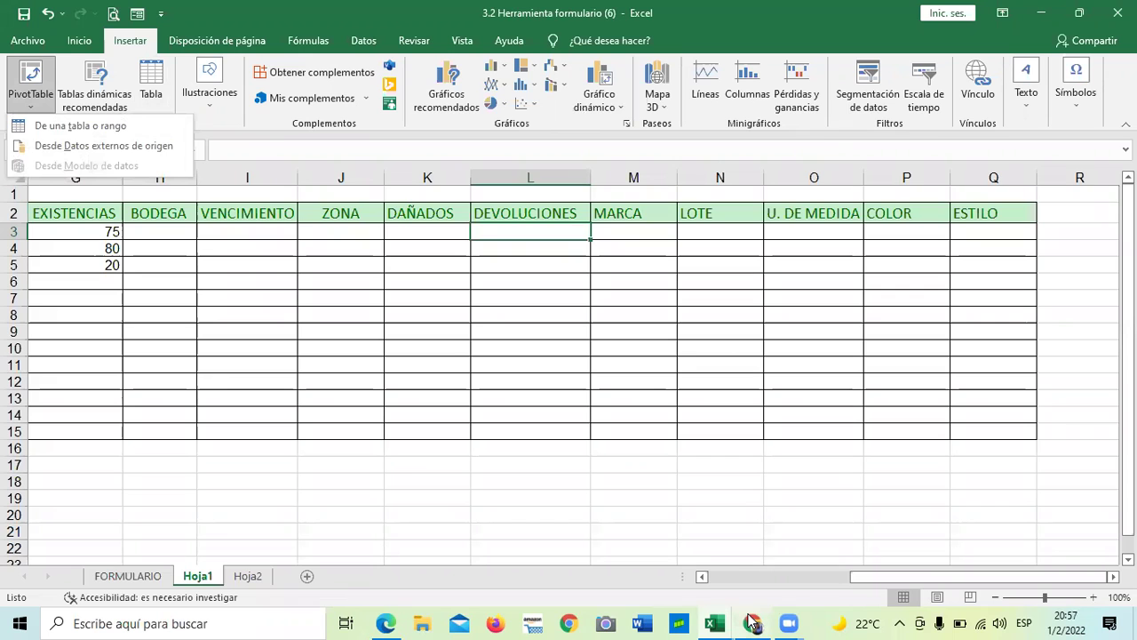
mouse_move(751, 622)
click(726, 583)
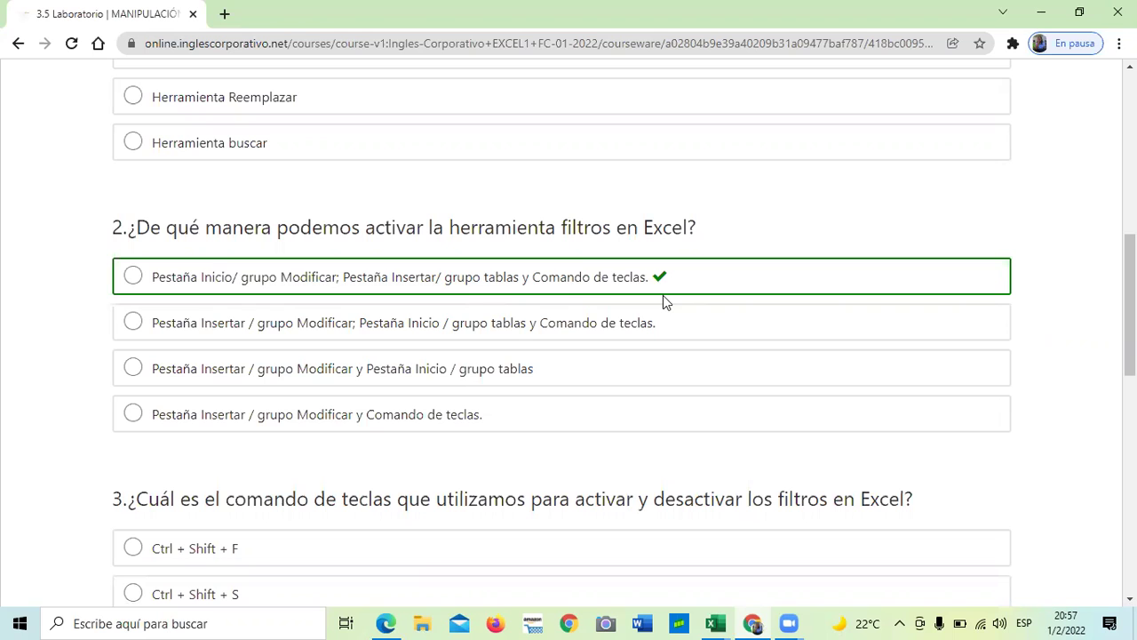
Switch back to the 3.2 Herramienta formulario (6) workbook in Excel.
click(720, 622)
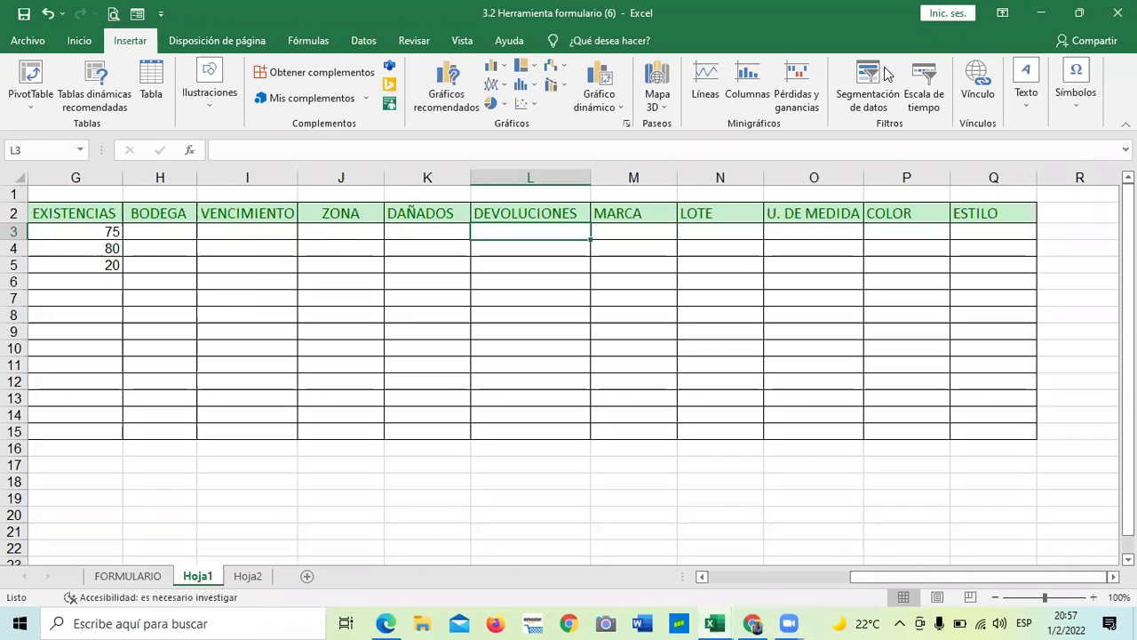
click(360, 42)
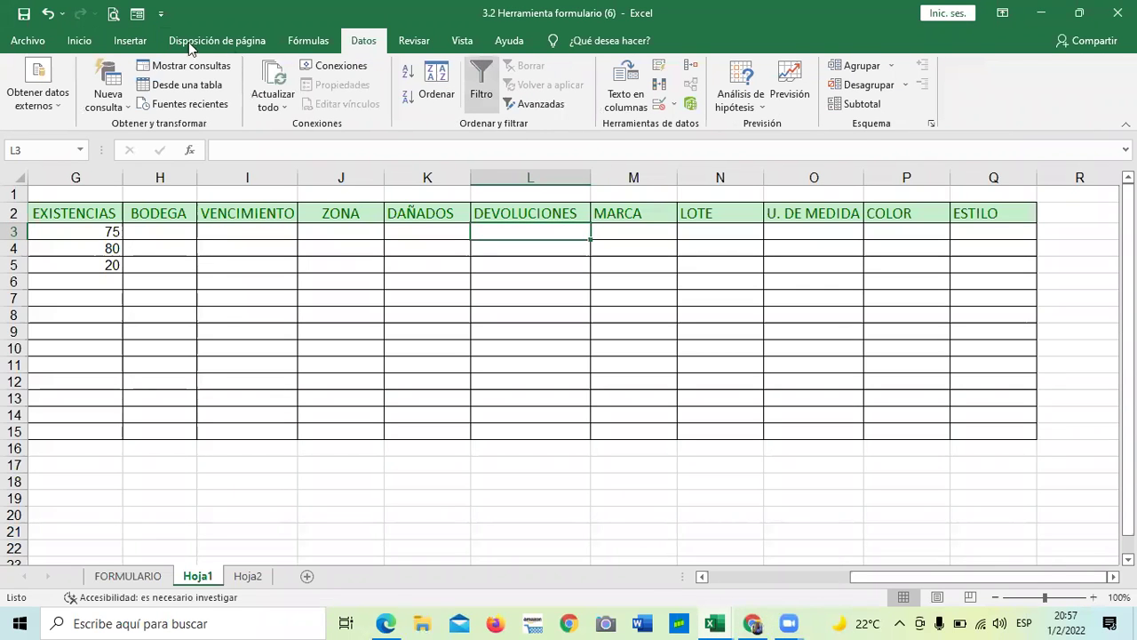
click(80, 41)
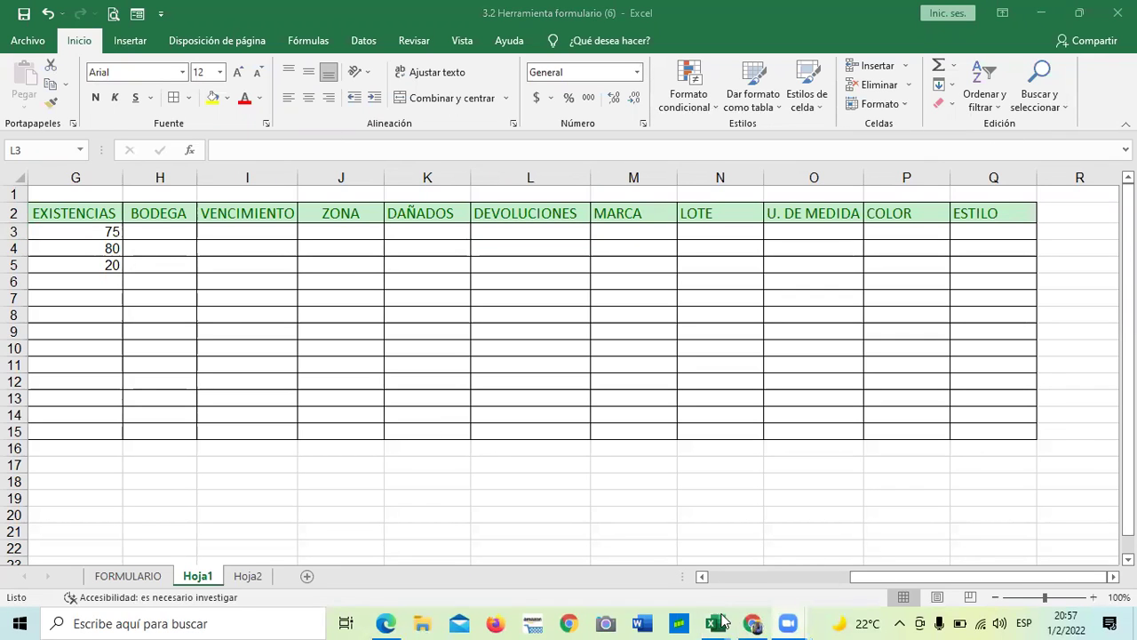
mouse_move(752, 622)
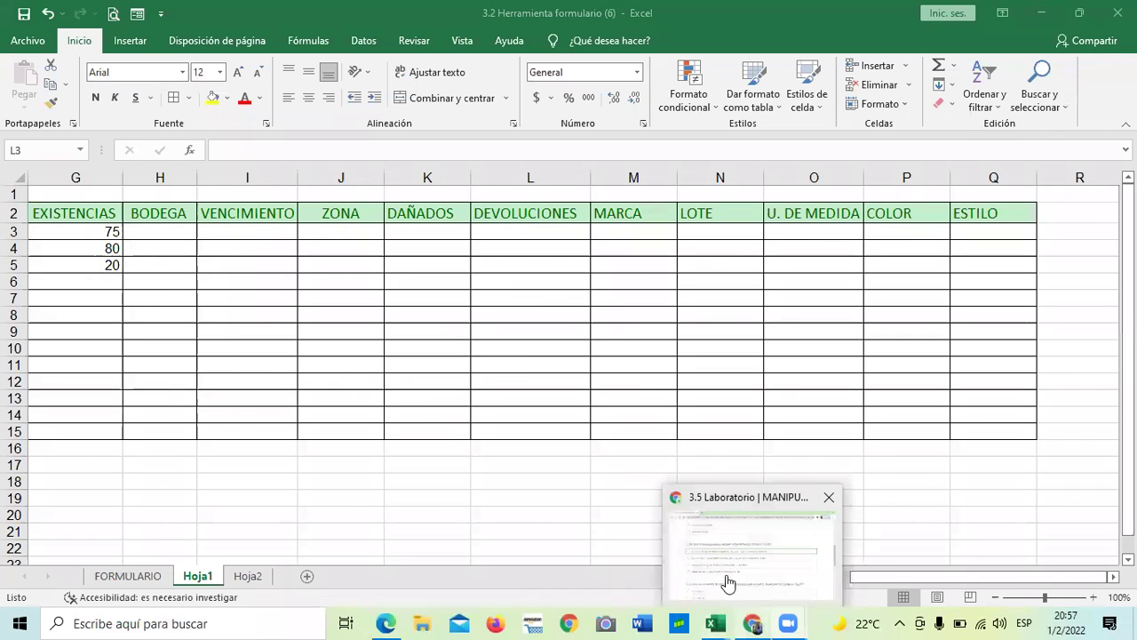
click(728, 584)
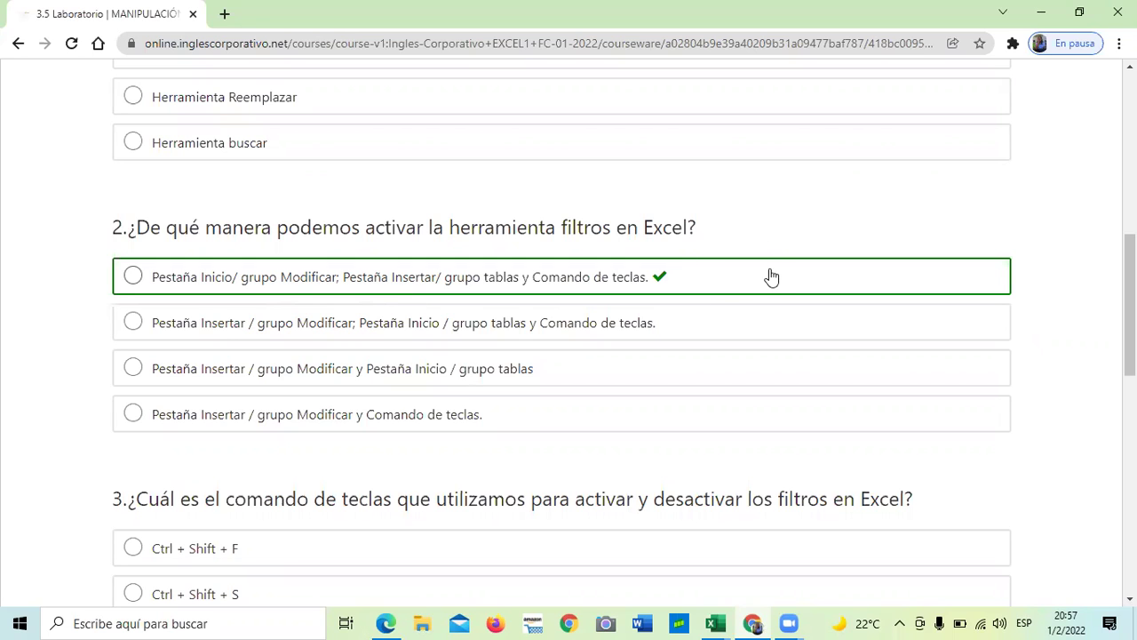
Scroll past the 3.5 Laboratorio quiz questions and advance to the next lesson unit with Siguiente.
scroll(762, 283, down, 2)
scroll(764, 281, down, 1)
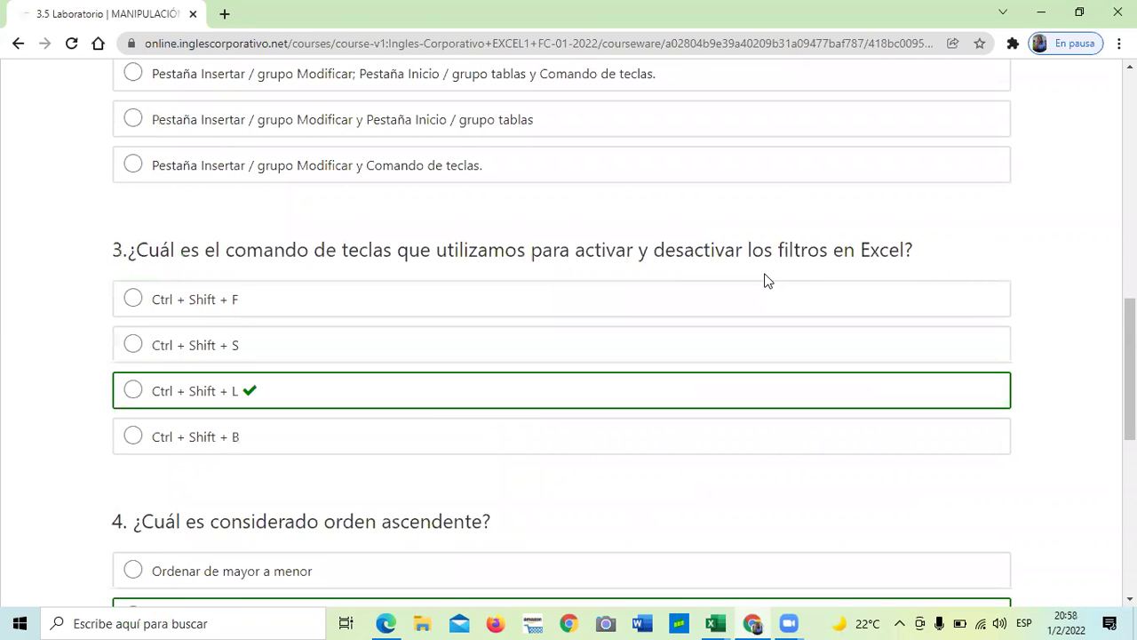
scroll(764, 279, down, 3)
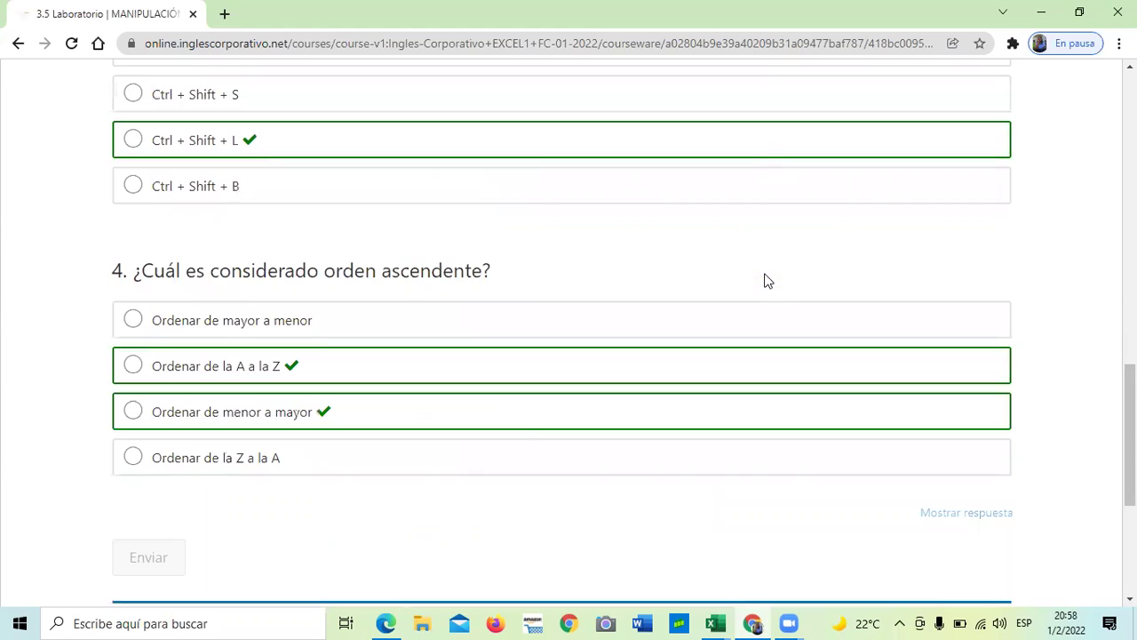
scroll(518, 446, down, 2)
scroll(518, 449, down, 1)
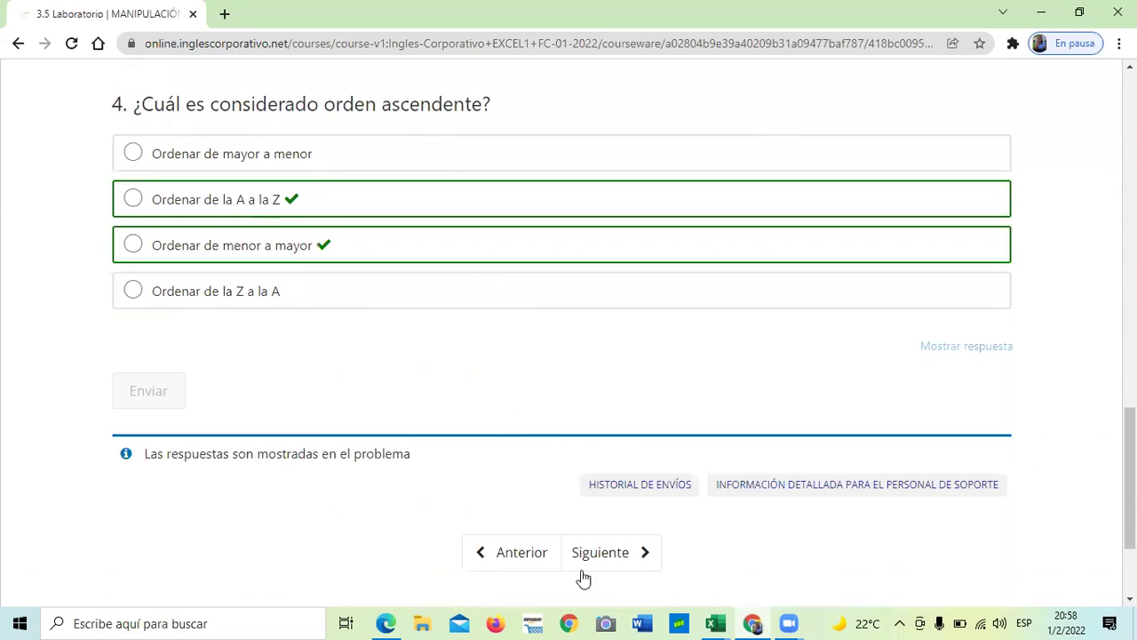
click(610, 553)
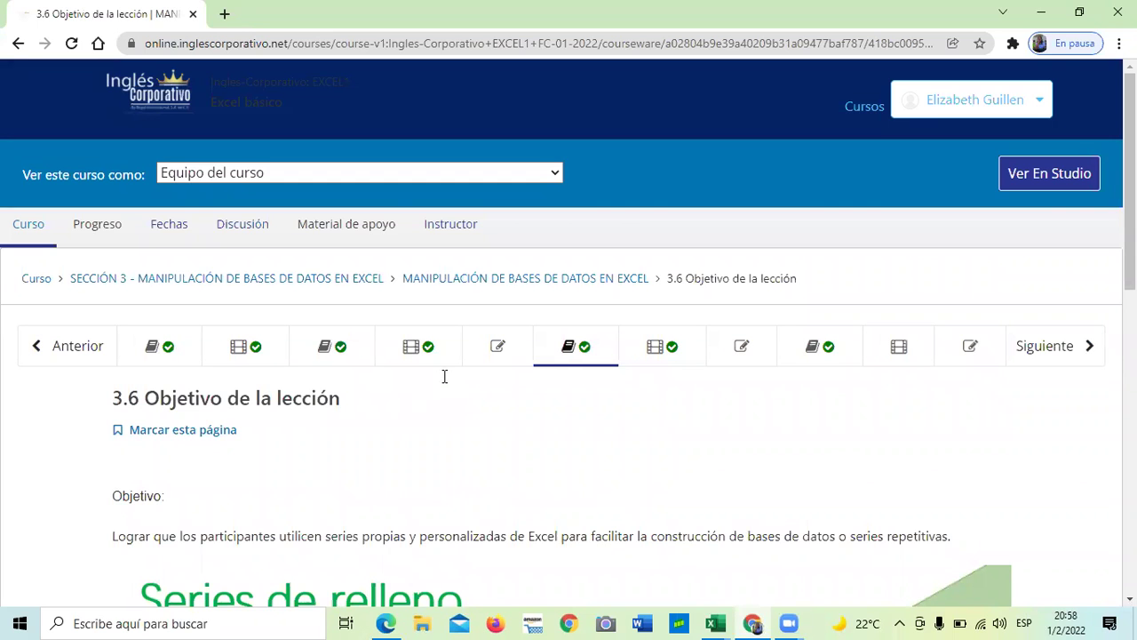
Scroll through the Series de relleno table, Número through Periodos, then back up to the Objetivo text.
scroll(444, 377, down, 2)
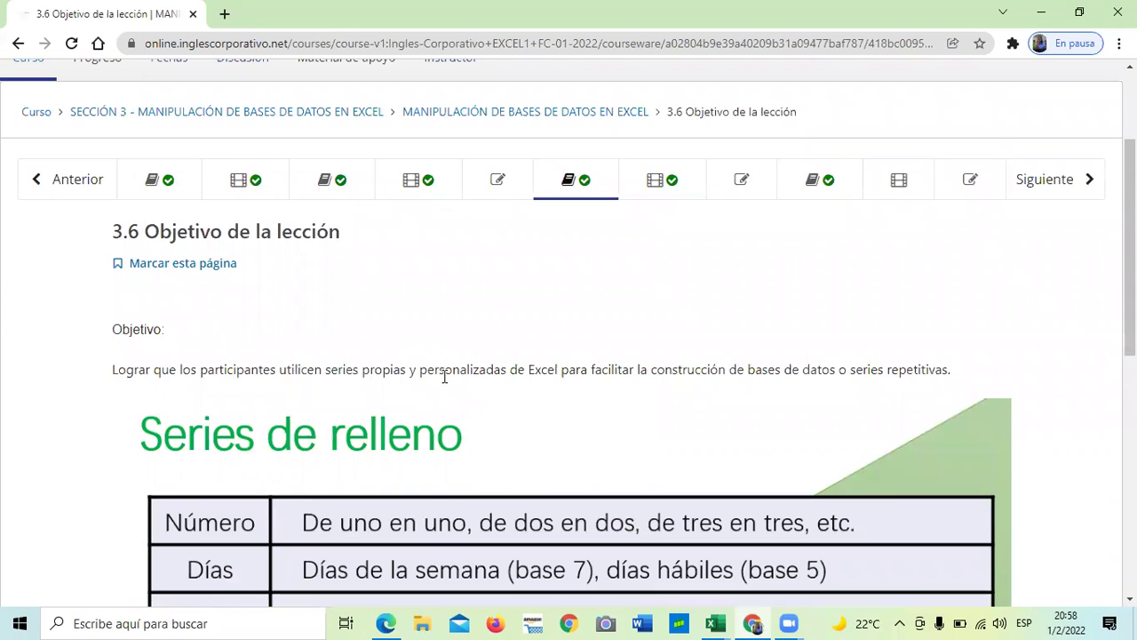
scroll(447, 373, down, 2)
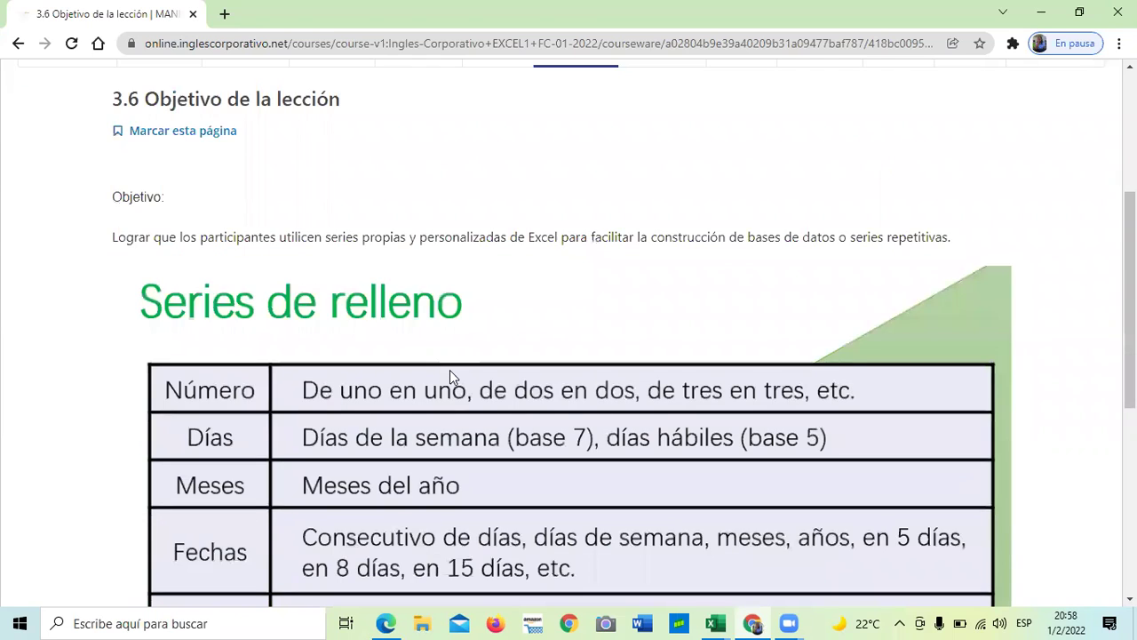
scroll(449, 370, down, 4)
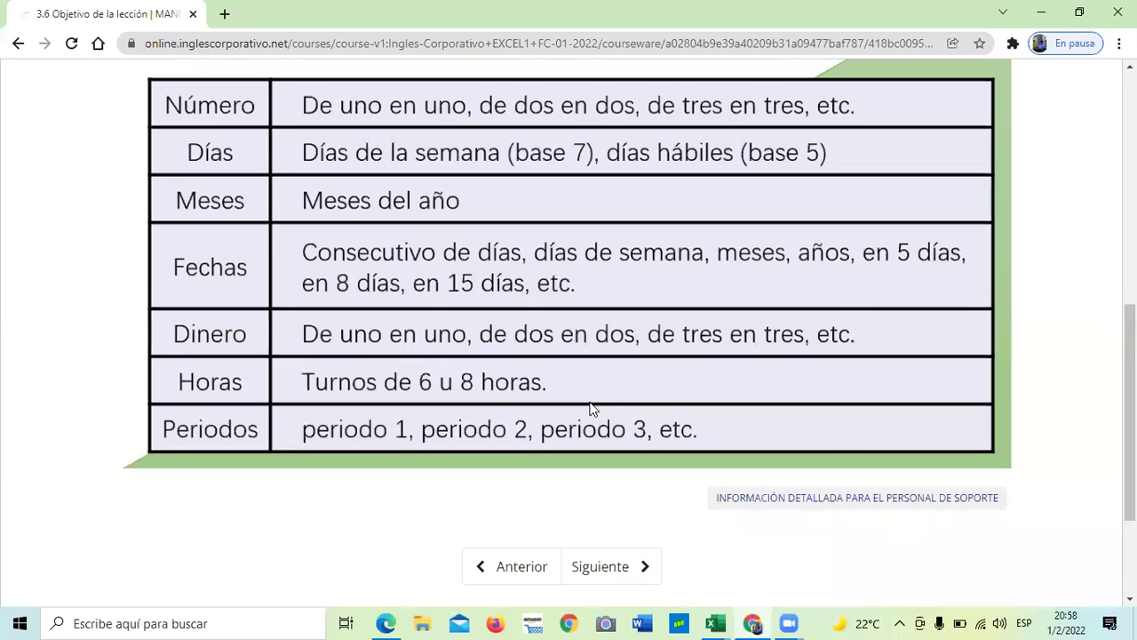
scroll(591, 409, up, 2)
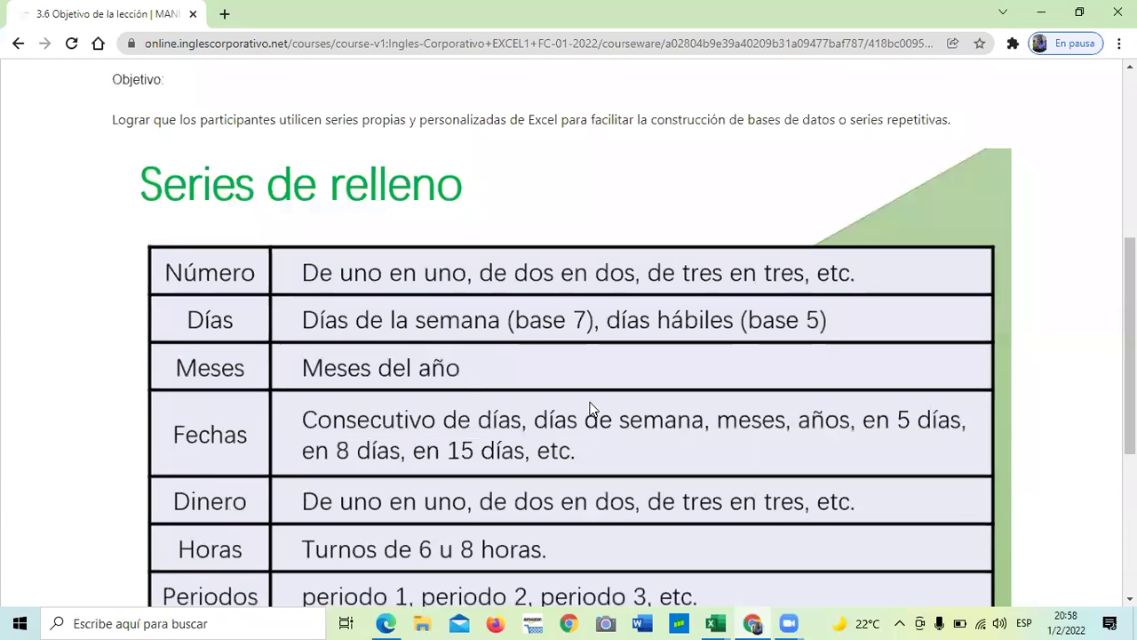